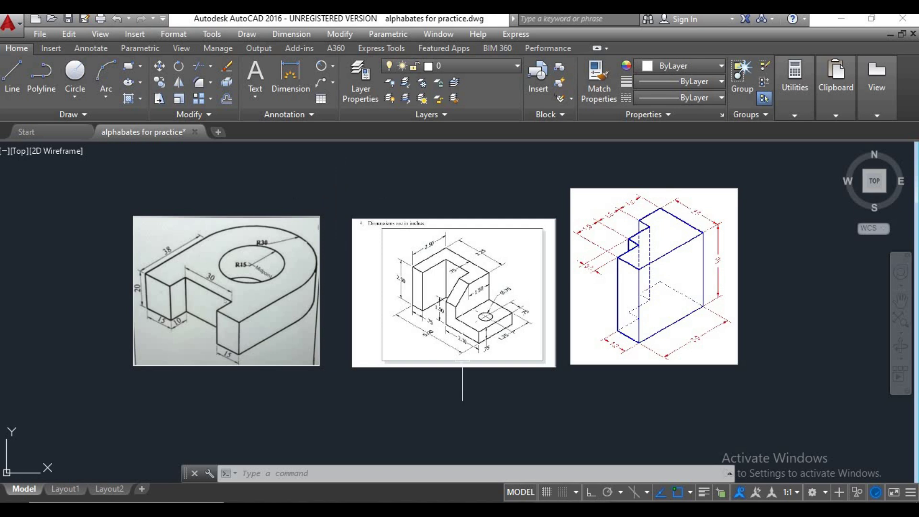
- Examine the three isometric reference images and the dimensions of the rounded bracket with the R15 hole
{"action": "middle_click_drag", "start_coordinate": [480, 383], "coordinate": [463, 383]}
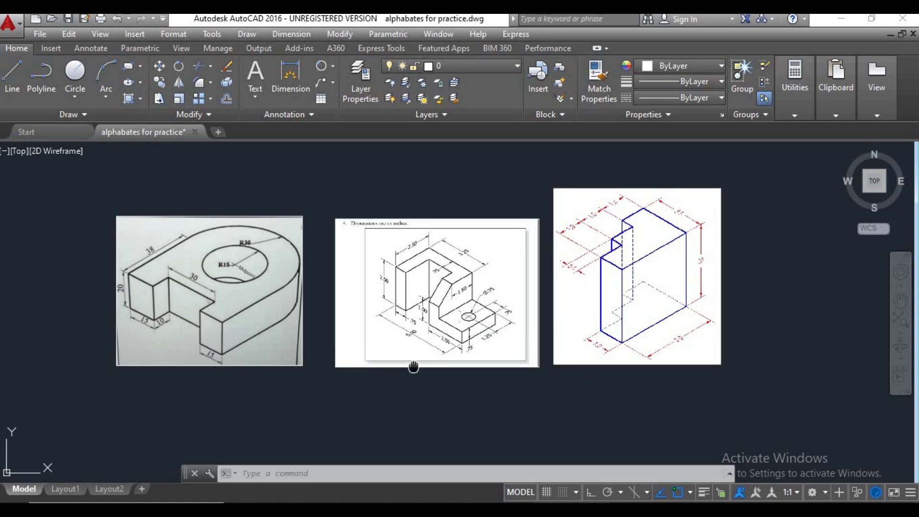
{"action": "middle_click_drag", "start_coordinate": [413, 365], "coordinate": [447, 360]}
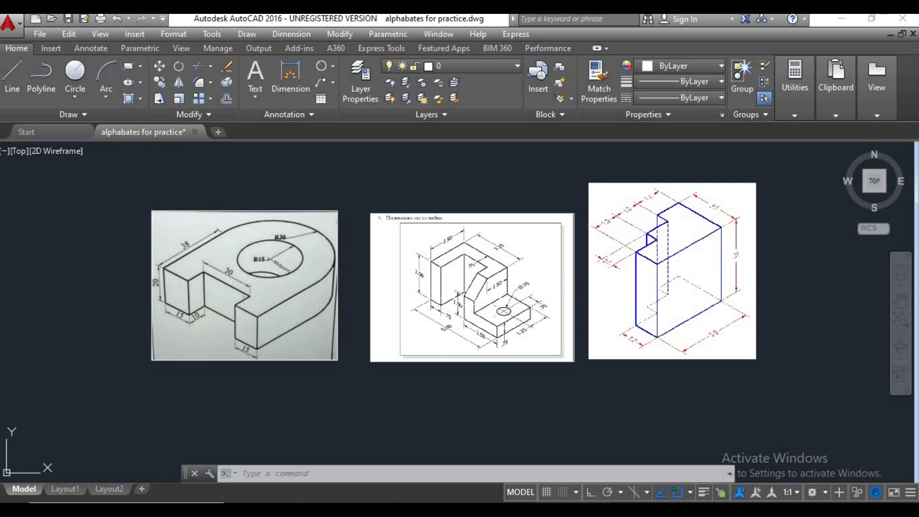
{"action": "scroll", "coordinate": [497, 314], "scroll_direction": "up", "scroll_amount": 2}
{"action": "mouse_move", "coordinate": [502, 305]}
{"action": "middle_mouse_down"}
{"action": "mouse_move", "coordinate": [639, 331]}
{"action": "mouse_move", "coordinate": [510, 319]}
{"action": "middle_mouse_up"}
{"action": "mouse_move", "coordinate": [720, 335]}
{"action": "middle_mouse_down"}
{"action": "mouse_move", "coordinate": [613, 340]}
{"action": "mouse_move", "coordinate": [564, 355]}
{"action": "middle_mouse_up"}
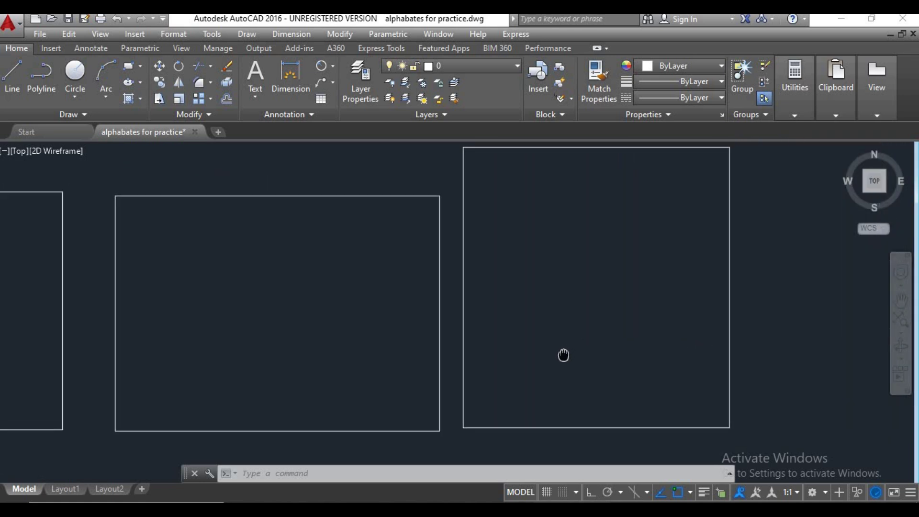
{"action": "middle_click_drag", "start_coordinate": [547, 293], "coordinate": [782, 294]}
{"action": "middle_click_drag", "start_coordinate": [440, 349], "coordinate": [667, 349]}
{"action": "scroll", "coordinate": [405, 244], "scroll_direction": "up", "scroll_amount": 2}
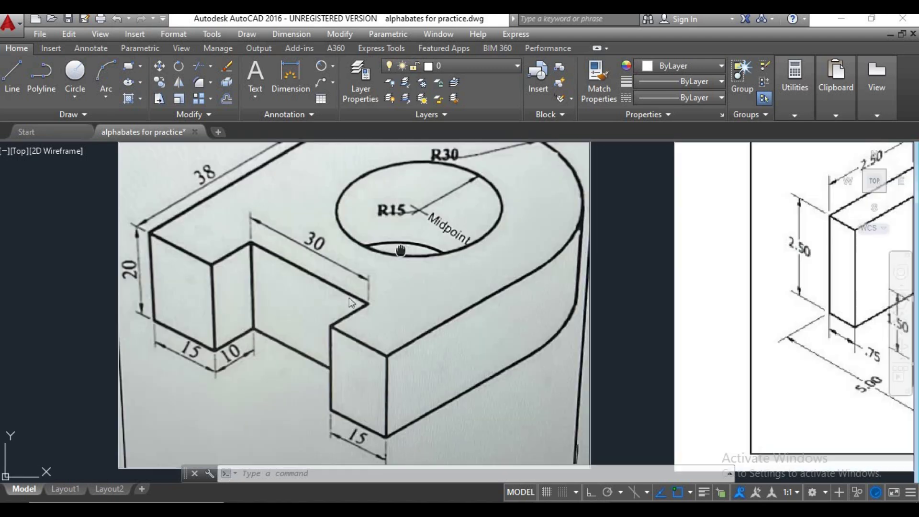
{"action": "scroll", "coordinate": [408, 275], "scroll_direction": "down", "scroll_amount": 2}
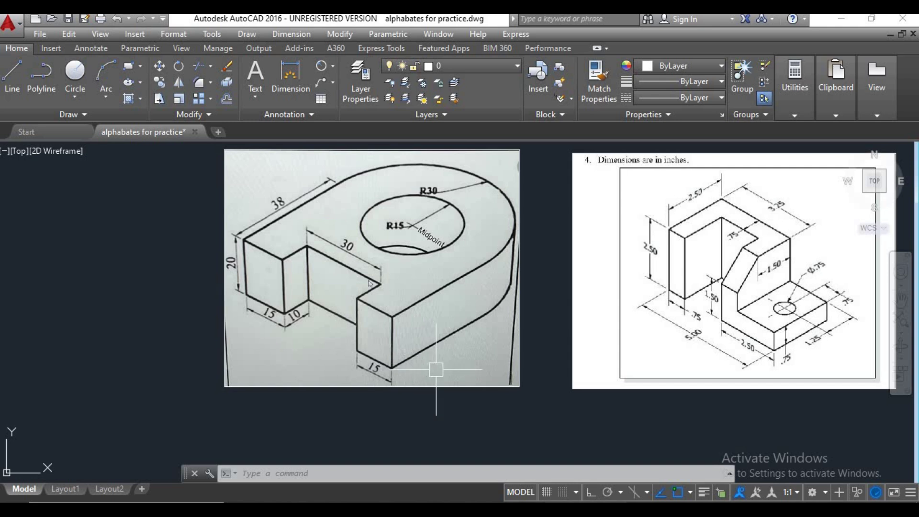
{"action": "scroll", "coordinate": [445, 376], "scroll_direction": "down", "scroll_amount": 2}
{"action": "middle_click_drag", "start_coordinate": [455, 378], "coordinate": [750, 394]}
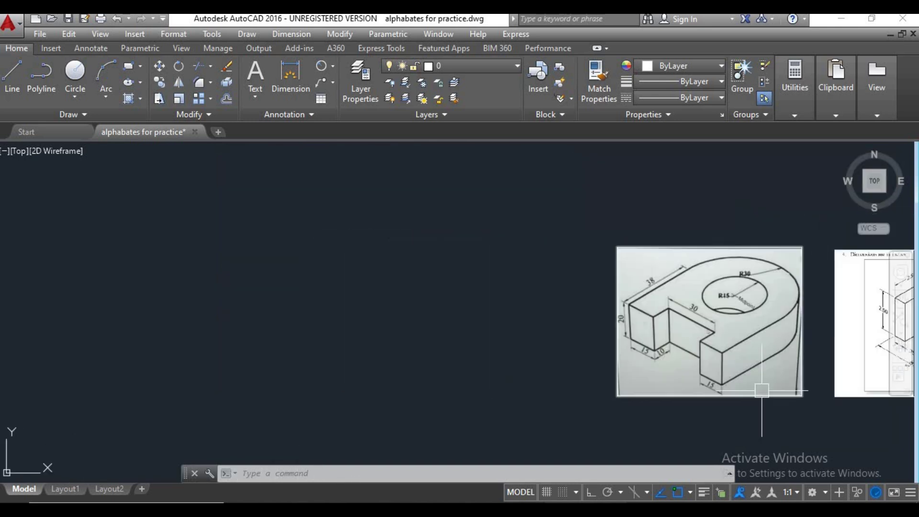
- Move the rounded bracket's reference image to the left, away from the other two images
{"action": "scroll", "coordinate": [713, 416], "scroll_direction": "up", "scroll_amount": 2}
{"action": "left_click", "coordinate": [715, 416]}
{"action": "left_click", "coordinate": [613, 335]}
{"action": "middle_click_drag", "start_coordinate": [651, 383], "coordinate": [712, 375]}
{"action": "type", "text": "m"}
{"action": "key", "text": "Return"}
{"action": "left_click", "coordinate": [733, 370]}
{"action": "scroll", "coordinate": [555, 375], "scroll_direction": "down", "scroll_amount": 2}
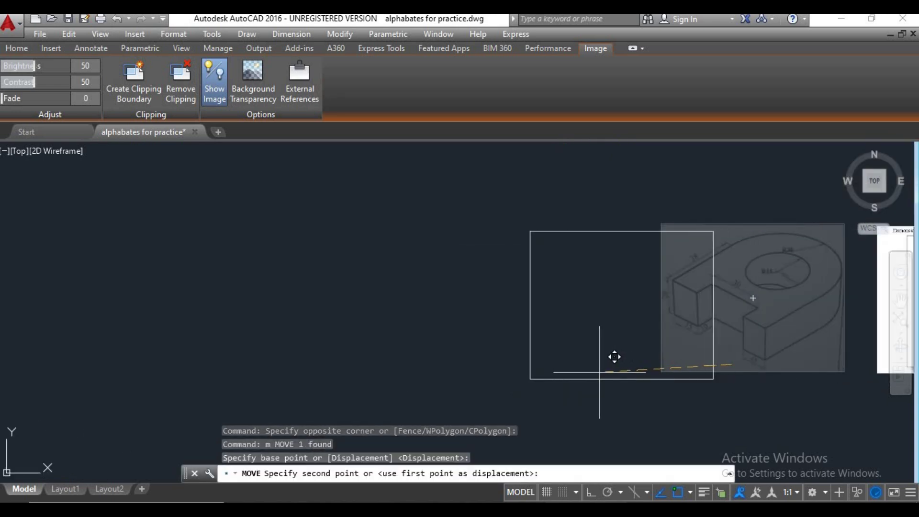
{"action": "left_click", "coordinate": [585, 372]}
- Scale the rounded bracket's reference image by a factor of .5 about its lower-left corner
{"action": "left_click", "coordinate": [555, 397]}
{"action": "left_click", "coordinate": [478, 359]}
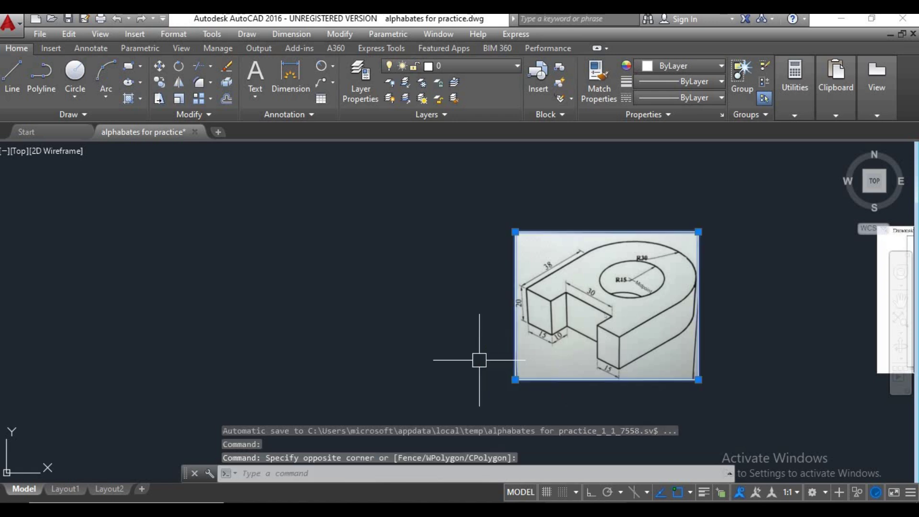
{"action": "type", "text": "sc"}
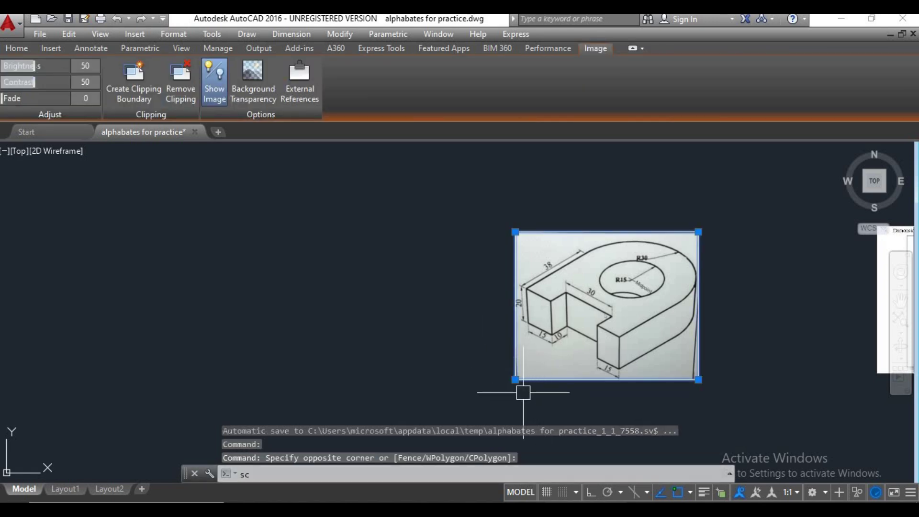
{"action": "key", "text": "Return"}
{"action": "left_click", "coordinate": [515, 379]}
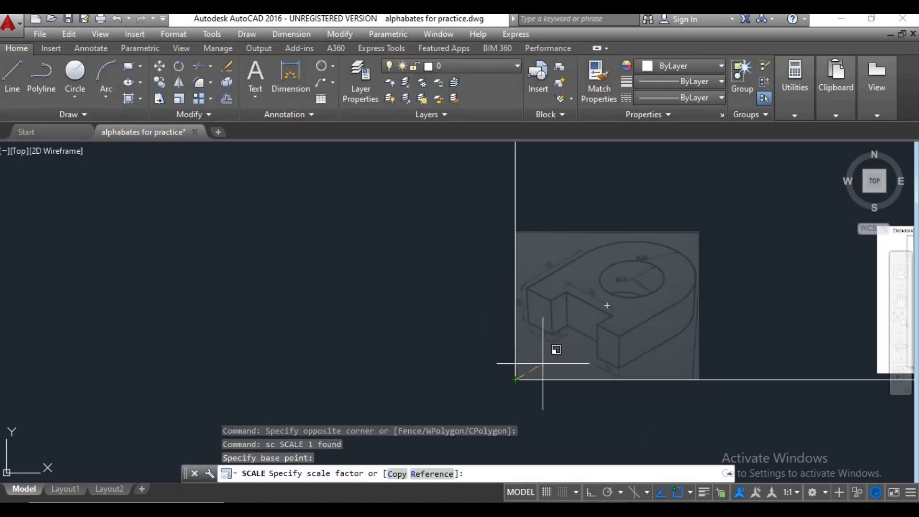
{"action": "scroll", "coordinate": [541, 369], "scroll_direction": "down", "scroll_amount": 4}
{"action": "middle_click_drag", "start_coordinate": [559, 351], "coordinate": [595, 331]}
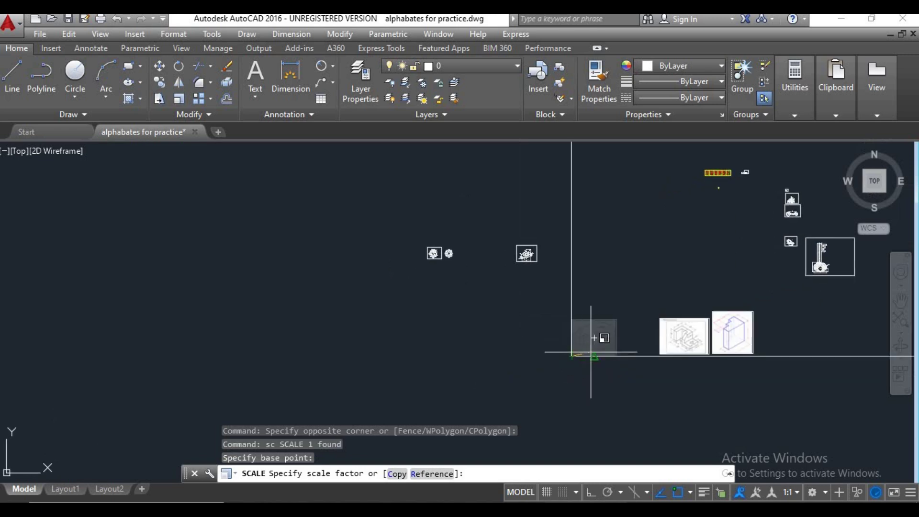
{"action": "scroll", "coordinate": [598, 338], "scroll_direction": "up", "scroll_amount": 2}
{"action": "scroll", "coordinate": [558, 354], "scroll_direction": "down", "scroll_amount": 4}
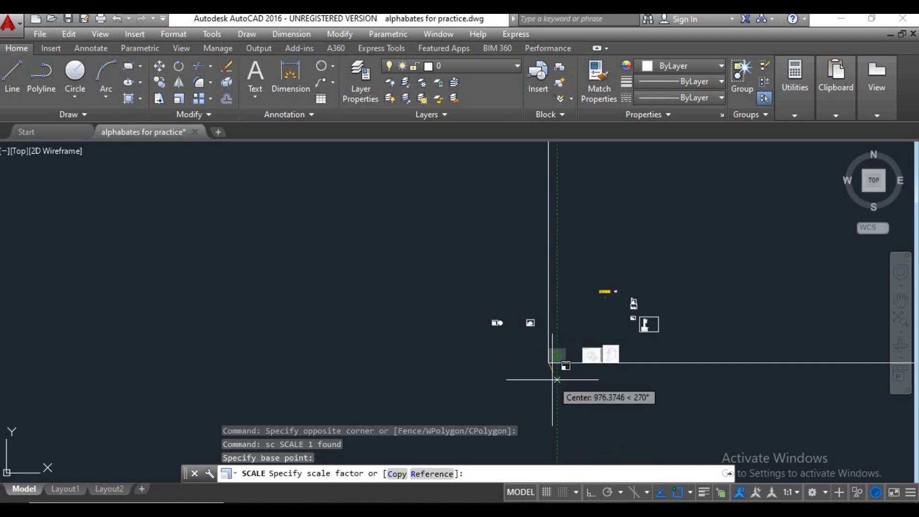
{"action": "type", "text": ".5"}
{"action": "key", "text": "Return"}
- Turn on isometric drafting and ortho mode for drawing beside the bracket's reference image
{"action": "scroll", "coordinate": [546, 363], "scroll_direction": "up", "scroll_amount": 3}
{"action": "scroll", "coordinate": [544, 362], "scroll_direction": "up", "scroll_amount": 2}
{"action": "middle_click_drag", "start_coordinate": [527, 384], "coordinate": [547, 383]}
{"action": "scroll", "coordinate": [548, 383], "scroll_direction": "up", "scroll_amount": 1}
{"action": "middle_click_drag", "start_coordinate": [617, 373], "coordinate": [664, 388]}
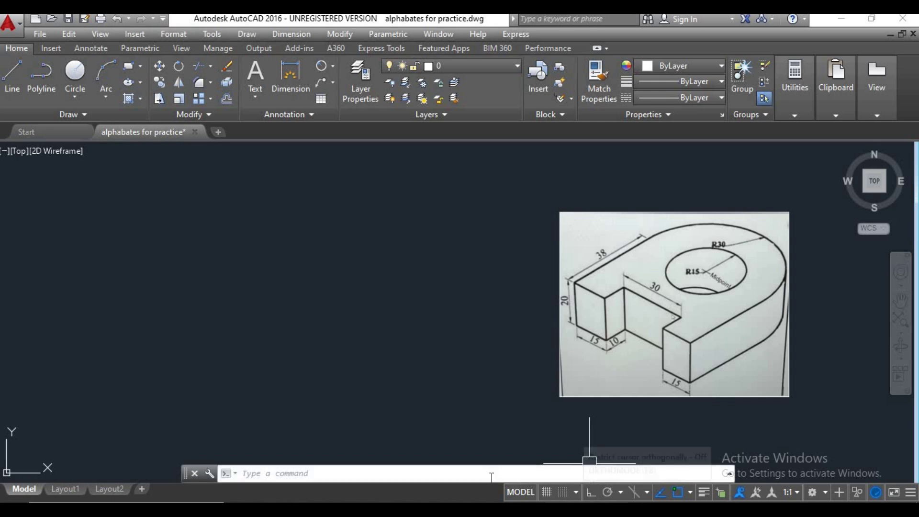
{"action": "left_click", "coordinate": [635, 493]}
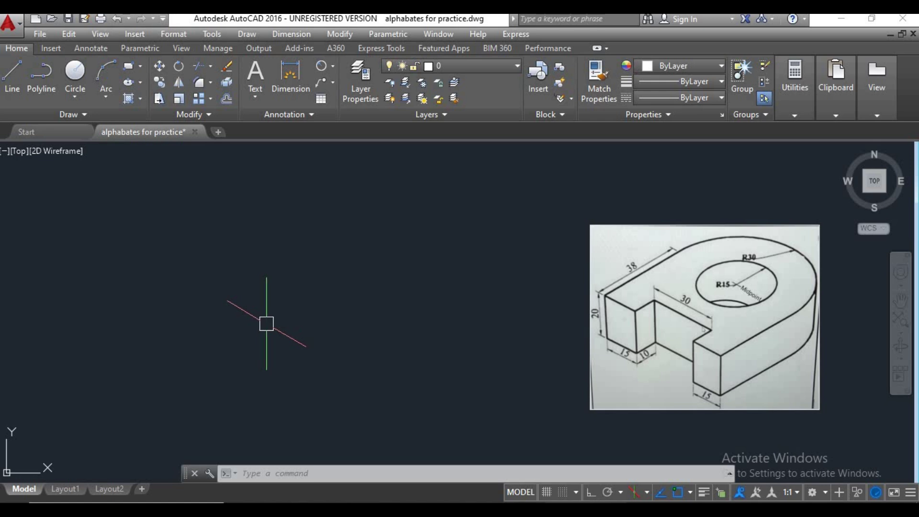
{"action": "left_click", "coordinate": [589, 493]}
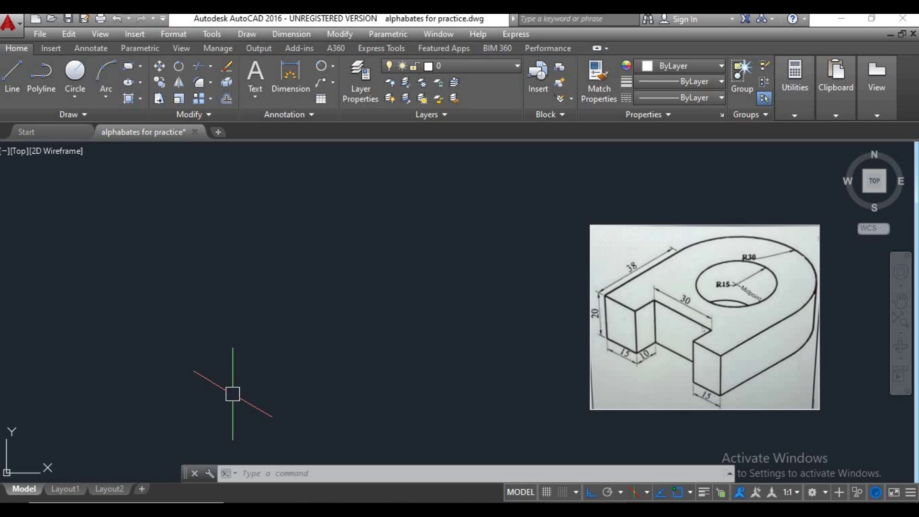
- Start the bracket's 15 by 20 end face in empty space: draw a 15 bottom edge at 150° and a 20 edge straight up
{"action": "type", "text": "l"}
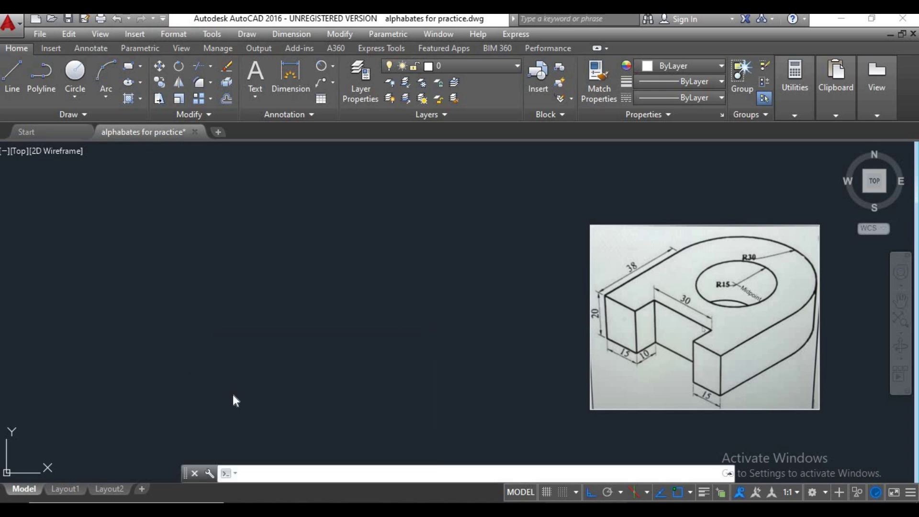
{"action": "key", "text": "Return"}
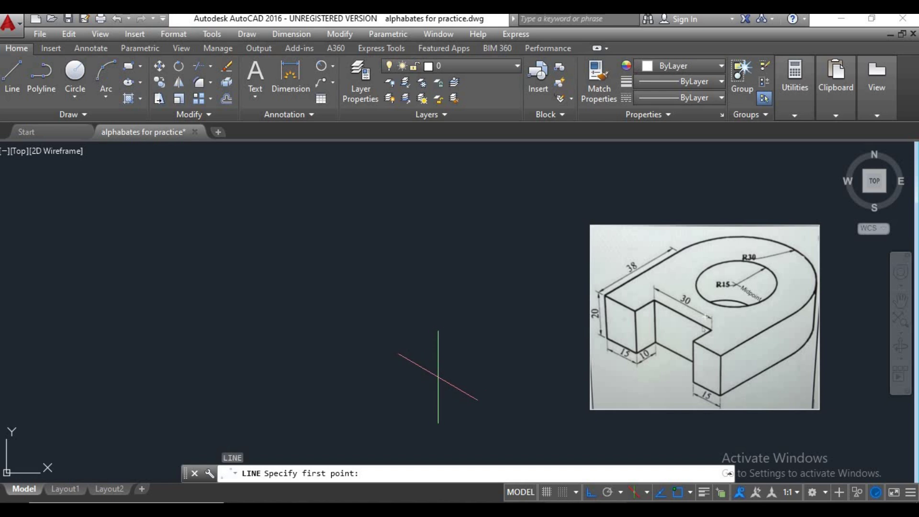
{"action": "left_click", "coordinate": [440, 376]}
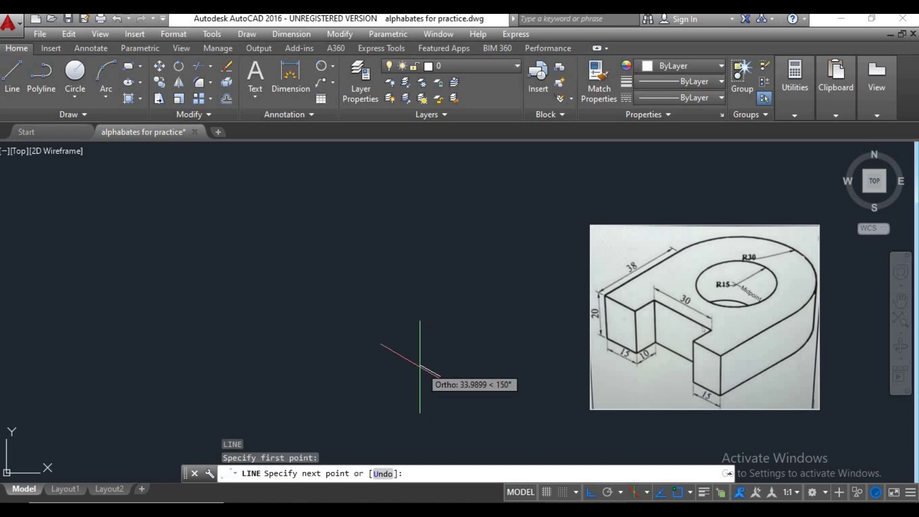
{"action": "scroll", "coordinate": [385, 380], "scroll_direction": "down", "scroll_amount": 2}
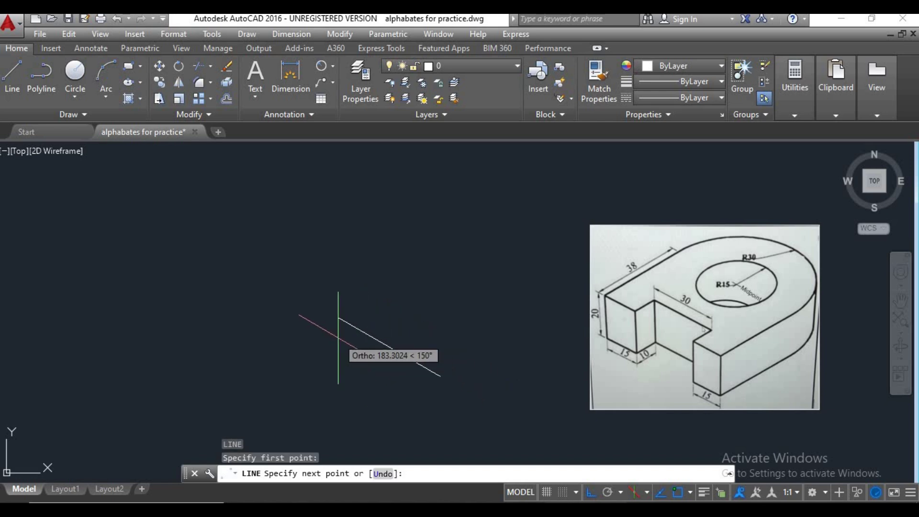
{"action": "scroll", "coordinate": [372, 338], "scroll_direction": "up", "scroll_amount": 2}
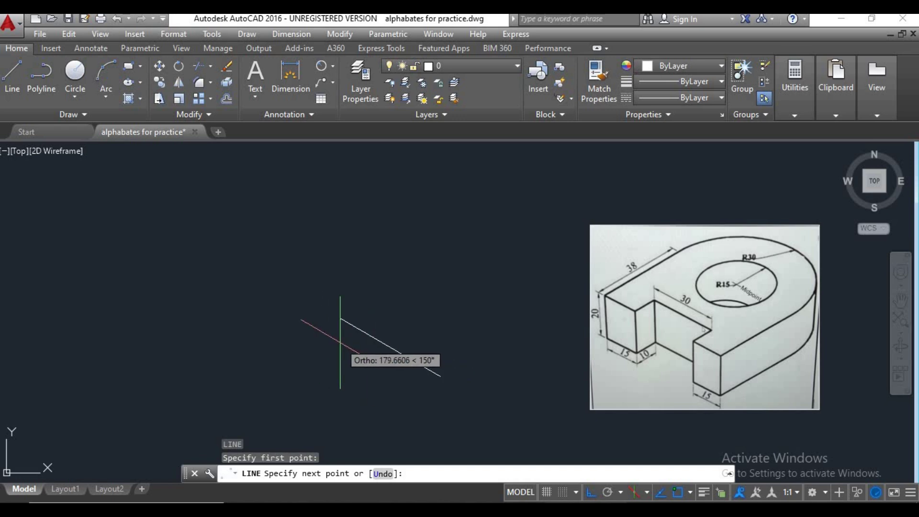
{"action": "type", "text": "15"}
{"action": "key", "text": "Return"}
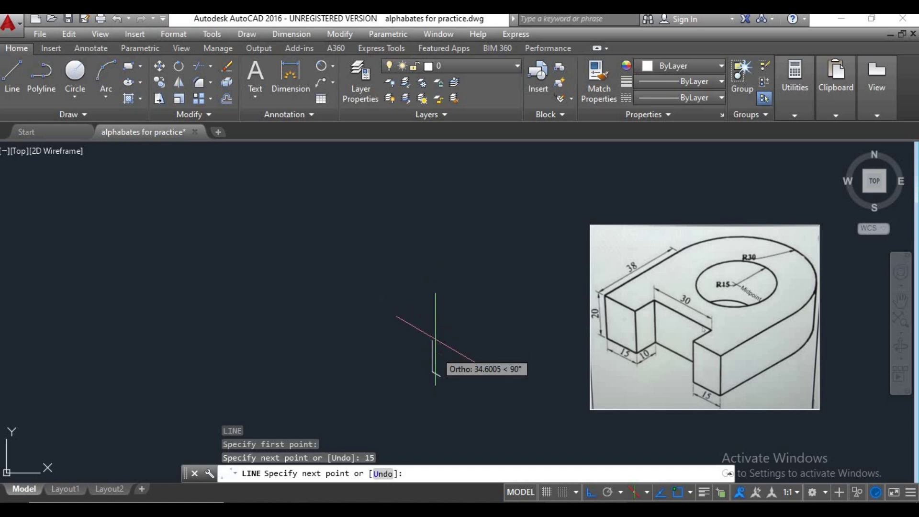
{"action": "scroll", "coordinate": [435, 352], "scroll_direction": "up", "scroll_amount": 10}
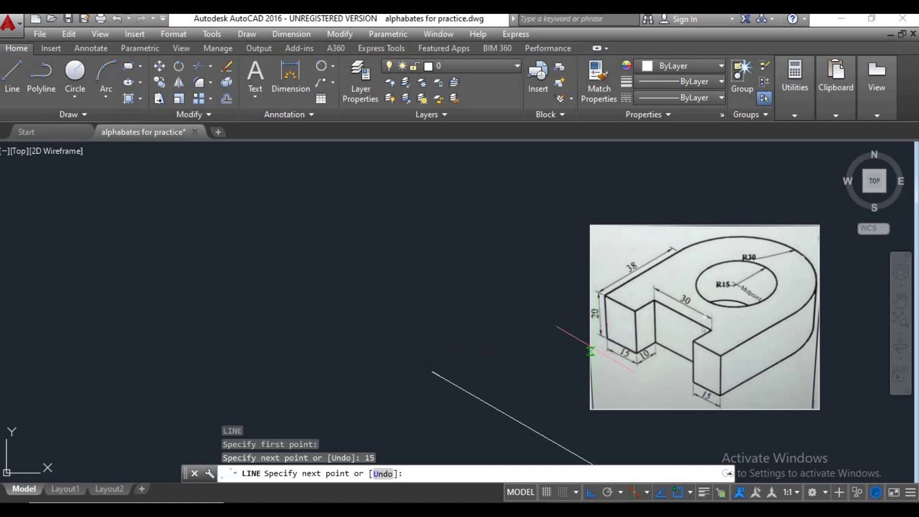
{"action": "scroll", "coordinate": [432, 371], "scroll_direction": "down", "scroll_amount": 10}
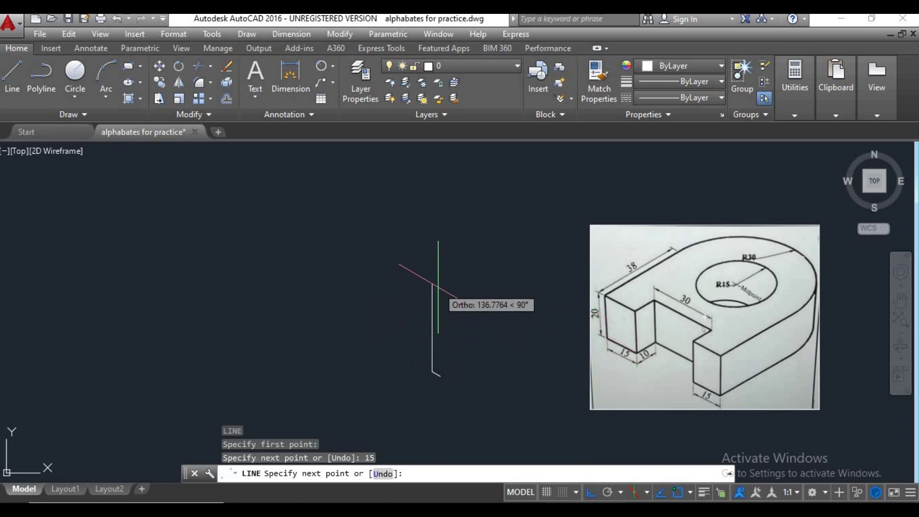
{"action": "type", "text": "20"}
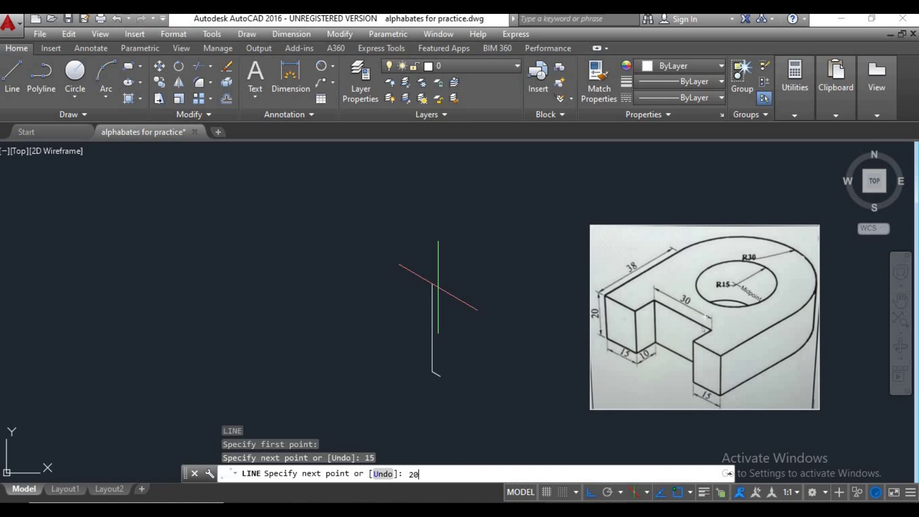
{"action": "key", "text": "Return"}
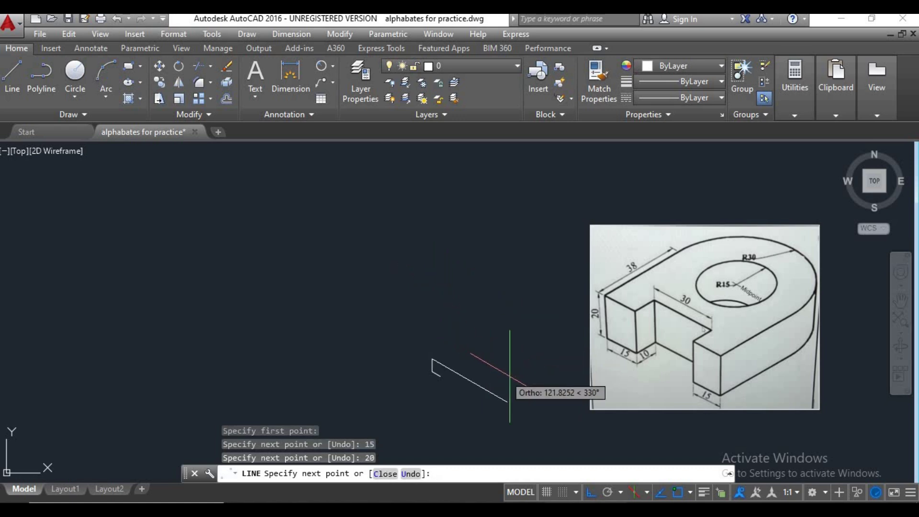
- Complete the end face with a 15 top edge at 330° and a 20 edge straight down to the start point
{"action": "type", "text": "15"}
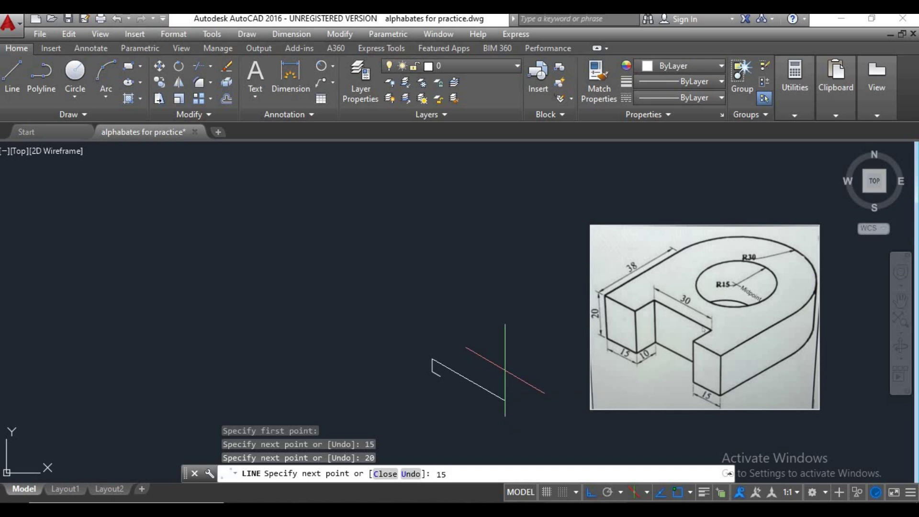
{"action": "key", "text": "Return"}
{"action": "type", "text": "2"}
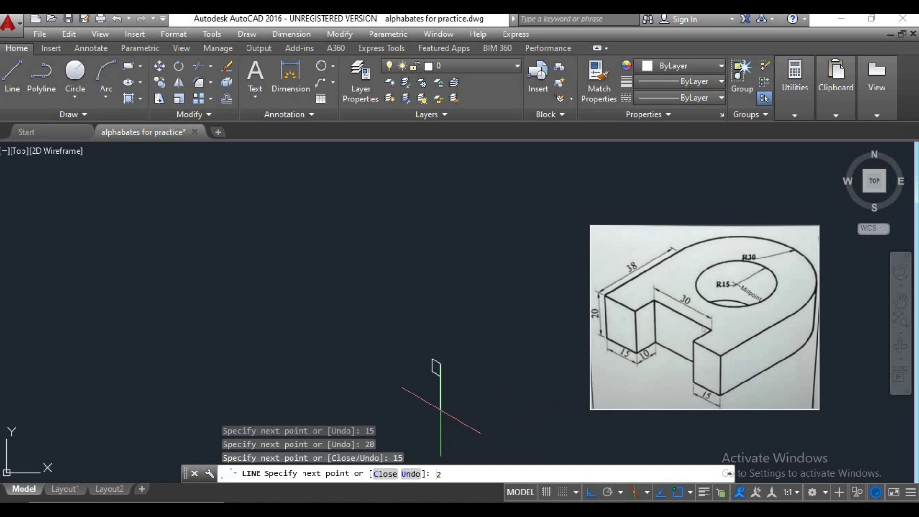
{"action": "type", "text": "0"}
{"action": "key", "text": "Return"}
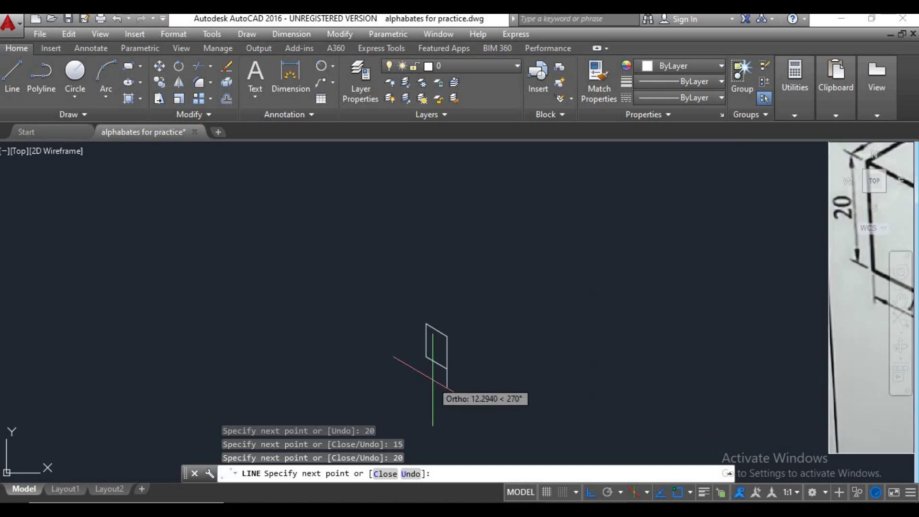
{"action": "key", "text": "Return"}
- Draw the notch's top outline from the end face's upper right corner: 10 at 30°, 30 at 330° and 10 at 210°
{"action": "scroll", "coordinate": [447, 368], "scroll_direction": "down", "scroll_amount": 2}
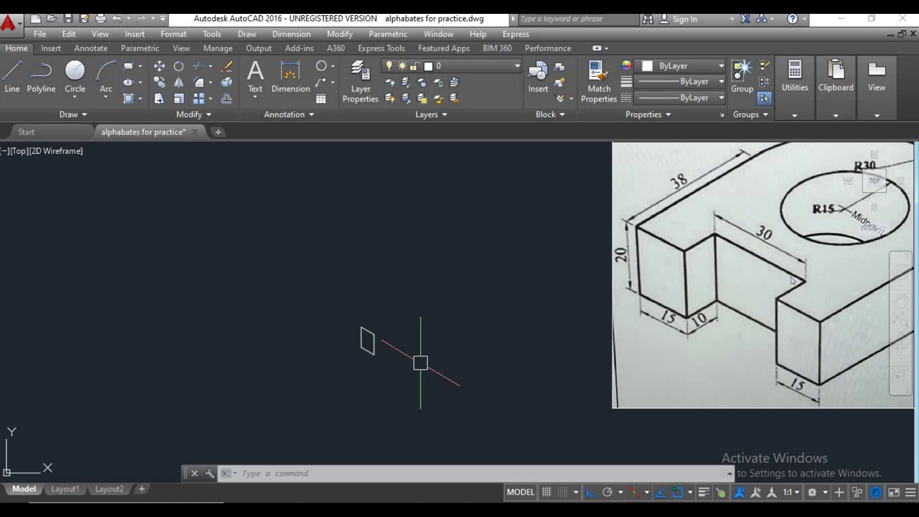
{"action": "type", "text": "l"}
{"action": "key", "text": "Return"}
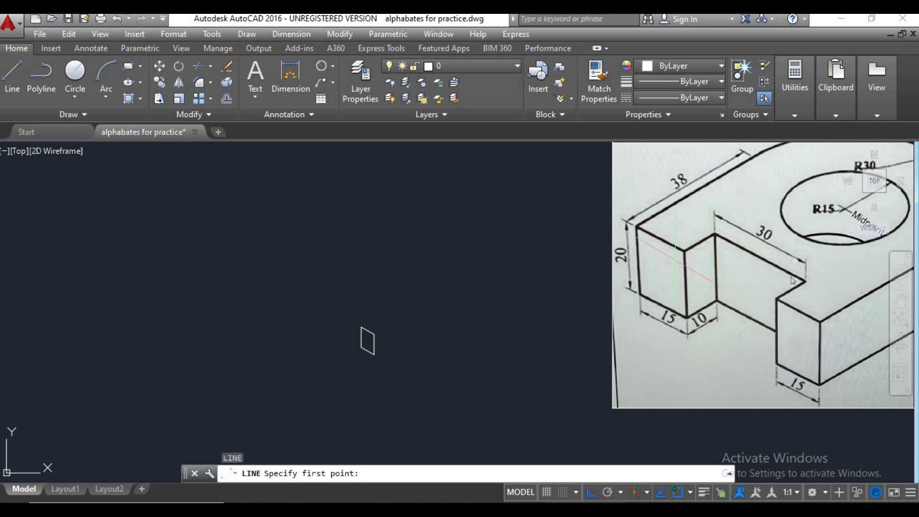
{"action": "left_click", "coordinate": [374, 334]}
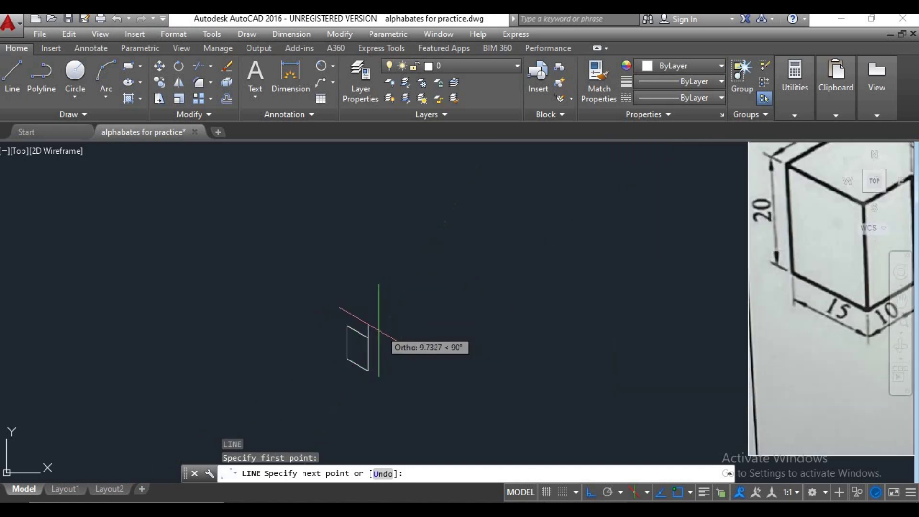
{"action": "middle_click_drag", "start_coordinate": [394, 347], "coordinate": [328, 381]}
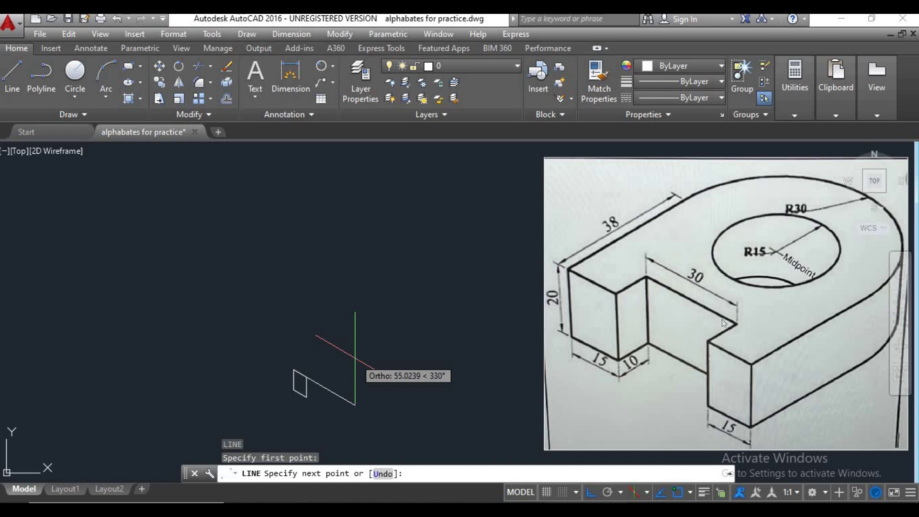
{"action": "key", "text": "F5"}
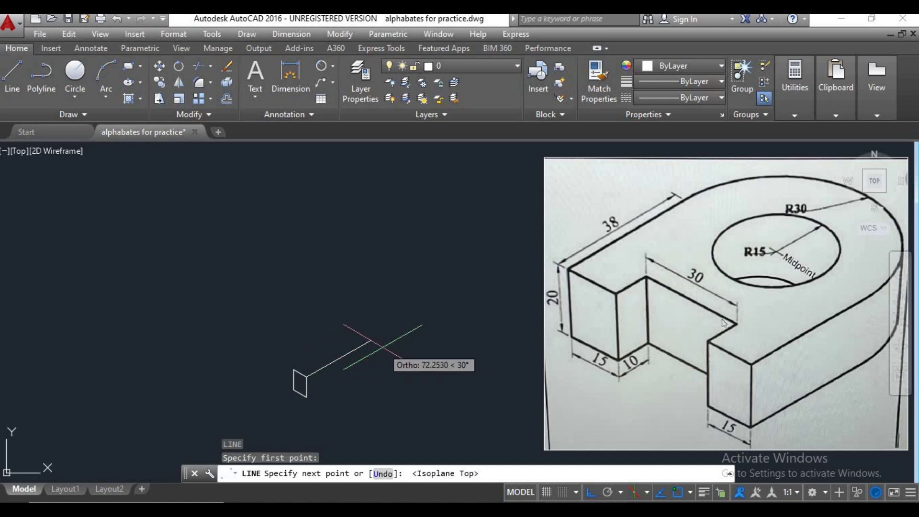
{"action": "type", "text": "10"}
{"action": "key", "text": "Return"}
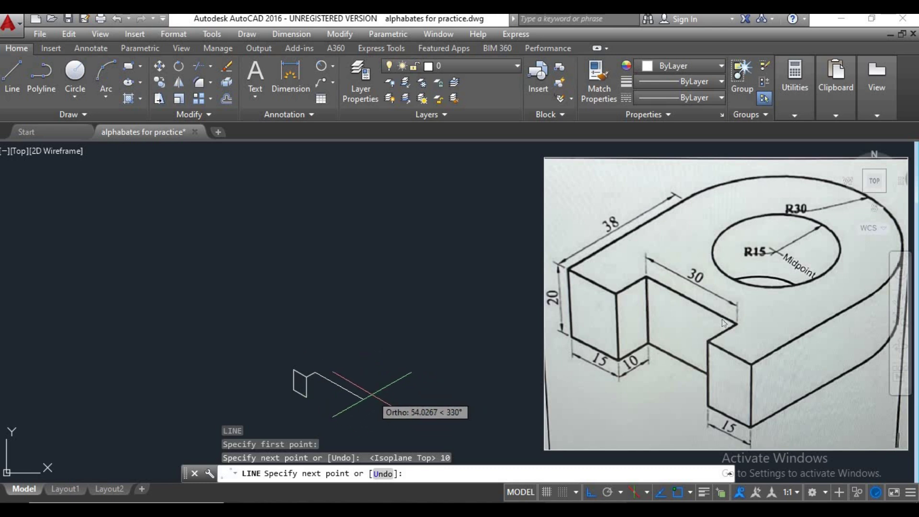
{"action": "type", "text": "30"}
{"action": "key", "text": "Return"}
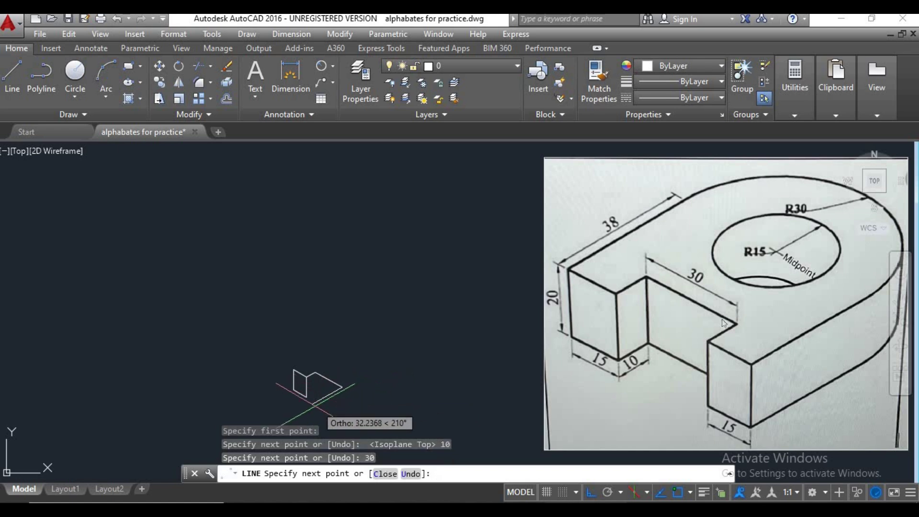
{"action": "type", "text": "1"}
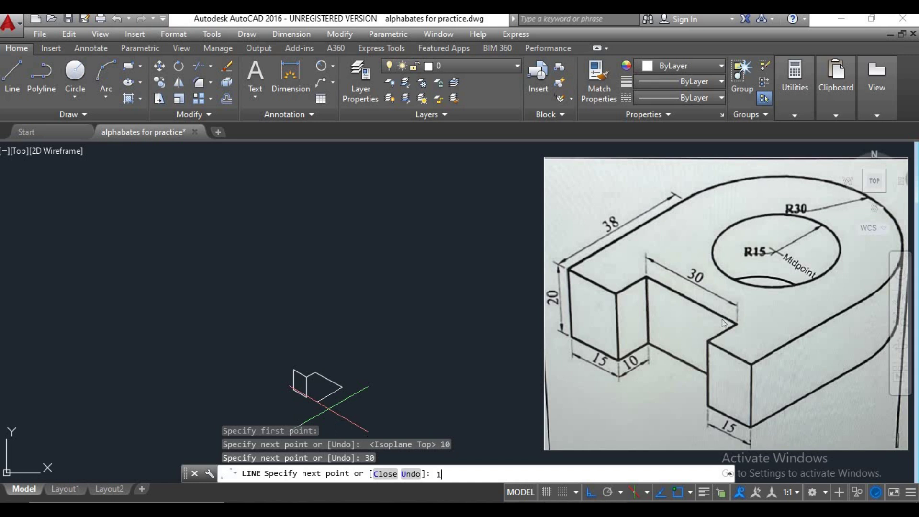
{"action": "type", "text": "0"}
{"action": "key", "text": "Return"}
- Continue from the notch outline's end with a 20 edge straight down in the right isoplane
{"action": "scroll", "coordinate": [329, 408], "scroll_direction": "down", "scroll_amount": 1}
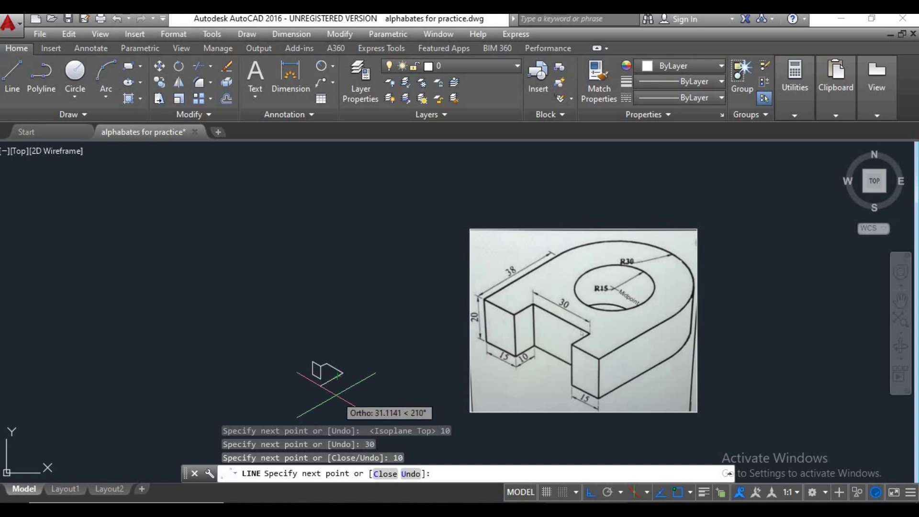
{"action": "scroll", "coordinate": [335, 395], "scroll_direction": "up", "scroll_amount": 1}
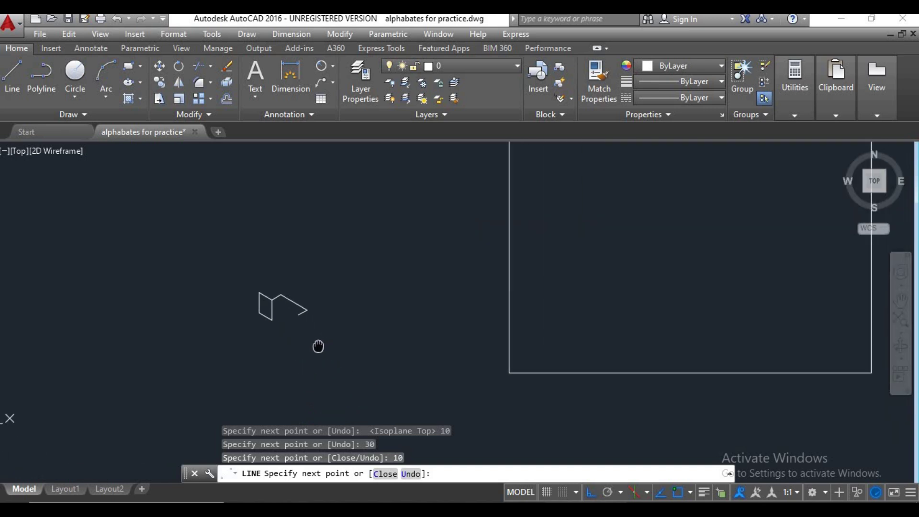
{"action": "left_click", "coordinate": [343, 341]}
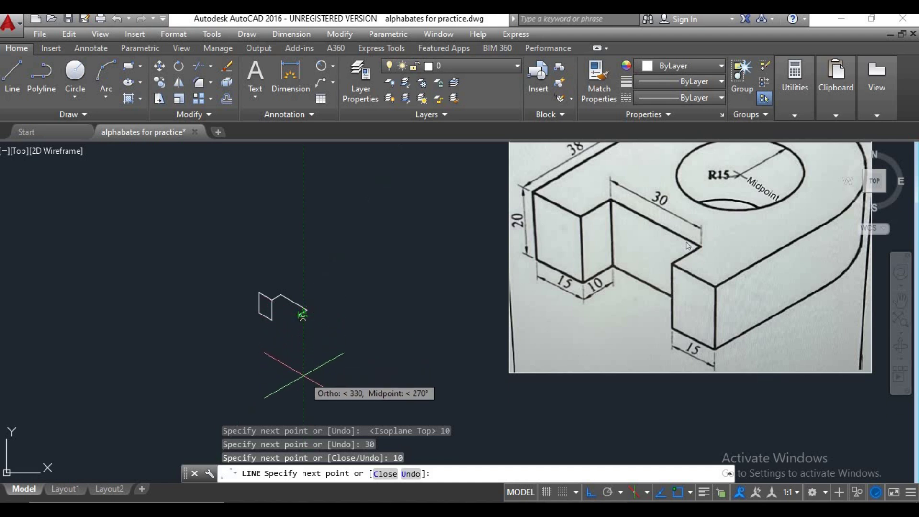
{"action": "key", "text": "F5"}
{"action": "scroll", "coordinate": [300, 328], "scroll_direction": "up", "scroll_amount": 3}
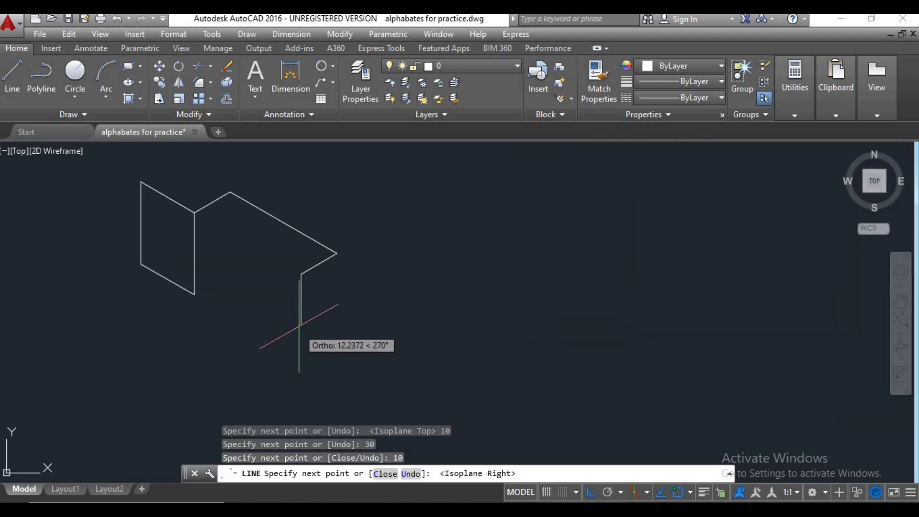
{"action": "mouse_move", "coordinate": [303, 344]}
{"action": "middle_mouse_down"}
{"action": "mouse_move", "coordinate": [221, 352]}
{"action": "mouse_move", "coordinate": [211, 320]}
{"action": "mouse_move", "coordinate": [131, 310]}
{"action": "mouse_move", "coordinate": [165, 330]}
{"action": "mouse_move", "coordinate": [160, 318]}
{"action": "middle_mouse_up"}
{"action": "scroll", "coordinate": [222, 352], "scroll_direction": "down", "scroll_amount": 2}
{"action": "scroll", "coordinate": [158, 312], "scroll_direction": "down", "scroll_amount": 2}
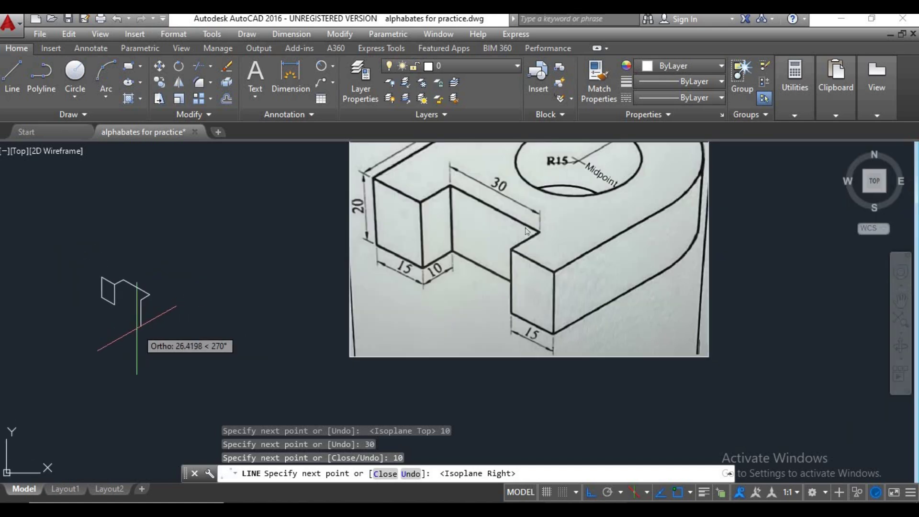
{"action": "type", "text": "20"}
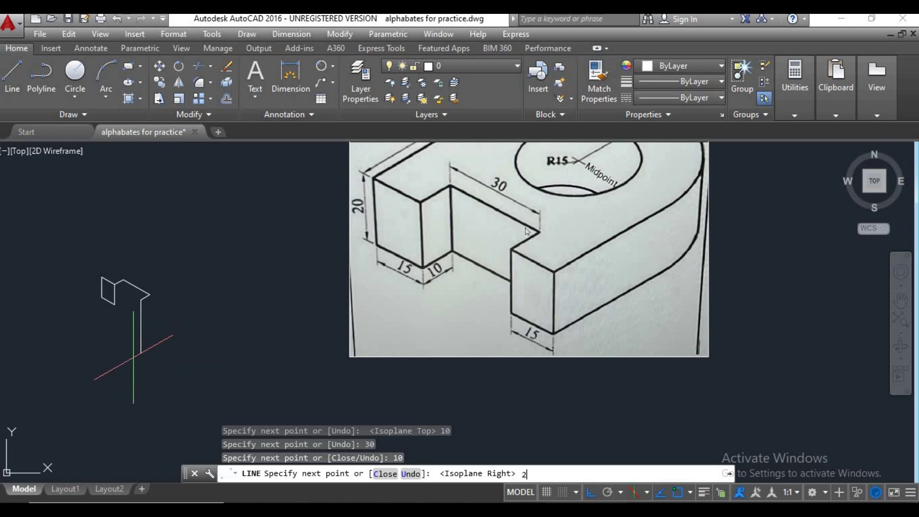
{"action": "key", "text": "Return"}
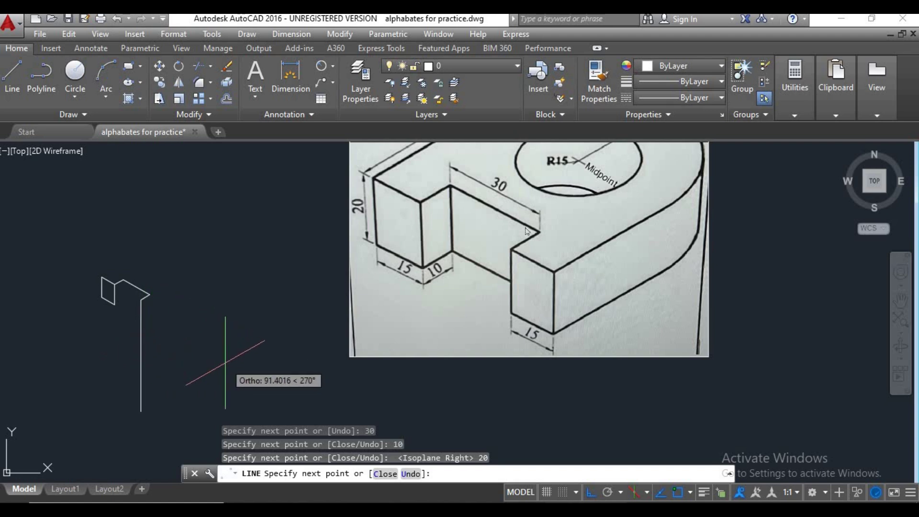
- Complete the second end face in the left isoplane: 15 at 330°, 20 straight up, and a top edge back to the notch outline's end
{"action": "key", "text": "F5"}
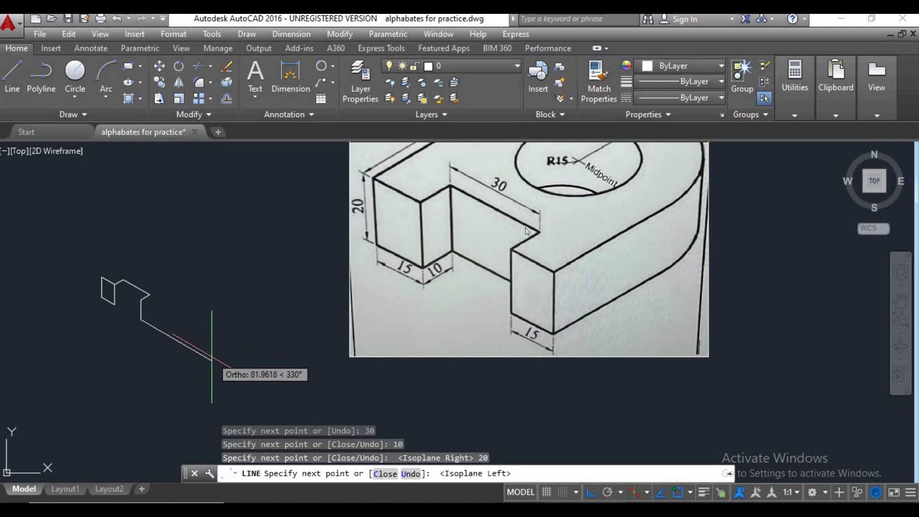
{"action": "type", "text": "15"}
{"action": "key", "text": "Return"}
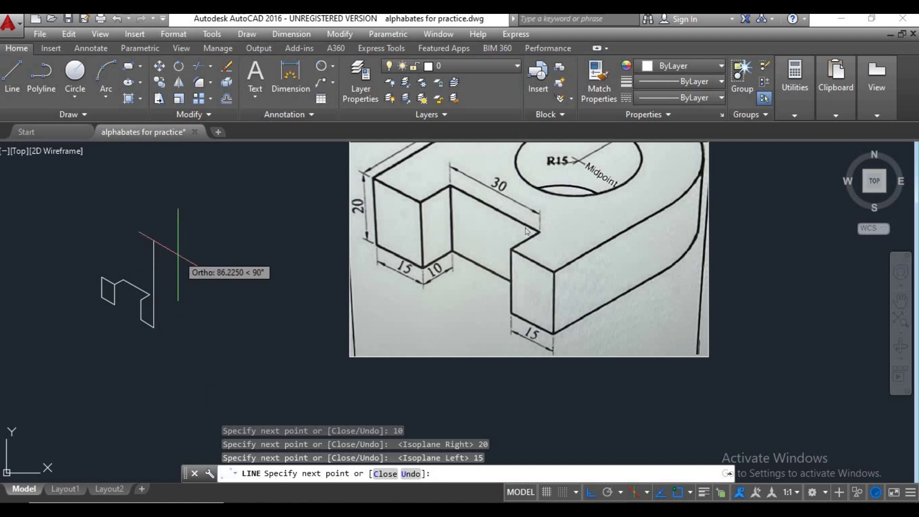
{"action": "type", "text": "20"}
{"action": "key", "text": "Return"}
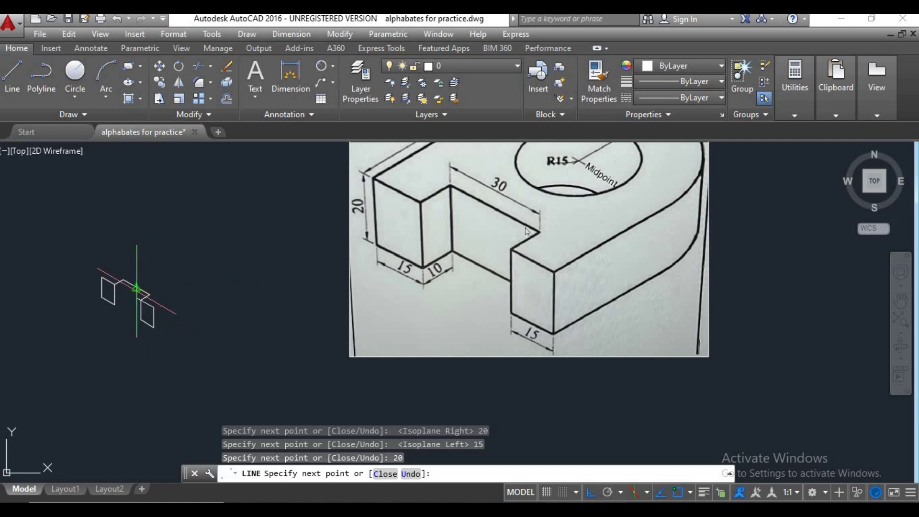
{"action": "scroll", "coordinate": [143, 299], "scroll_direction": "up", "scroll_amount": 3}
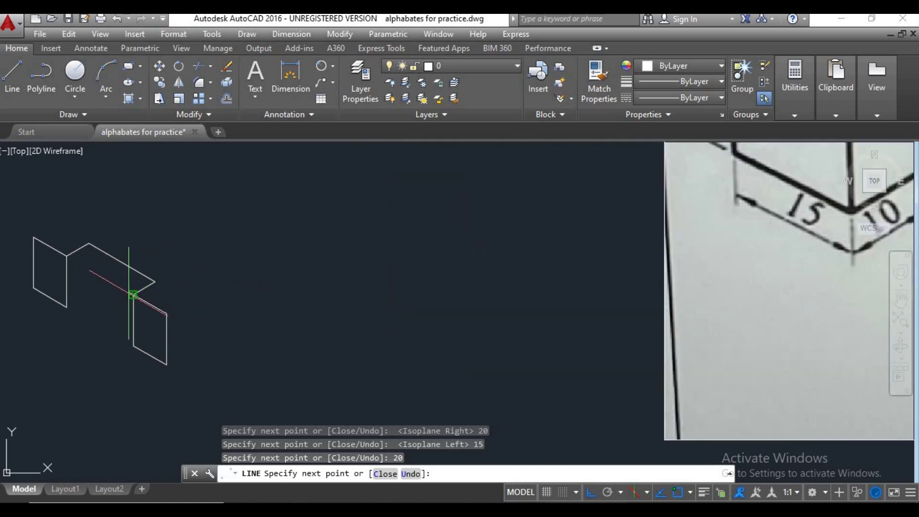
{"action": "left_click", "coordinate": [133, 294]}
{"action": "key", "text": "Return"}
- From the first end face's lower right corner, draw a 10 bottom edge at 30° and a vertical edge up to the notch's inner corner
{"action": "scroll", "coordinate": [234, 323], "scroll_direction": "down", "scroll_amount": 4}
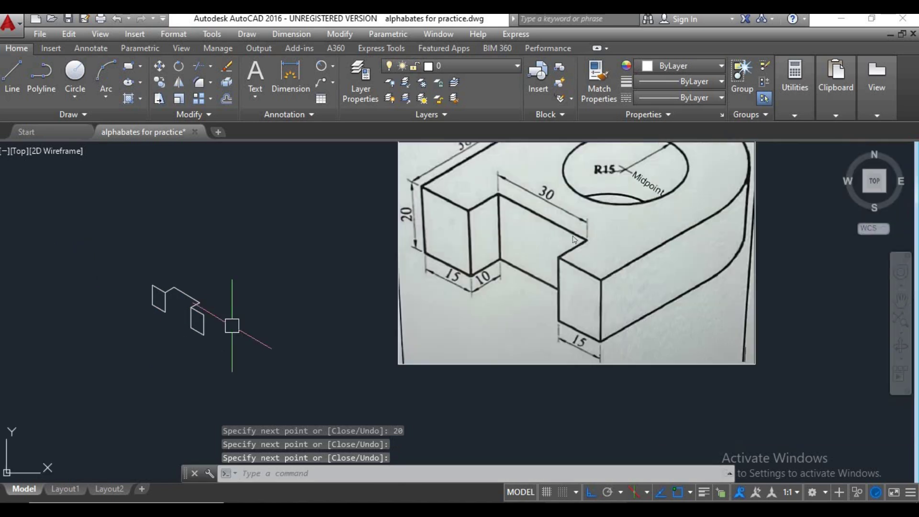
{"action": "middle_click_drag", "start_coordinate": [236, 325], "coordinate": [173, 320]}
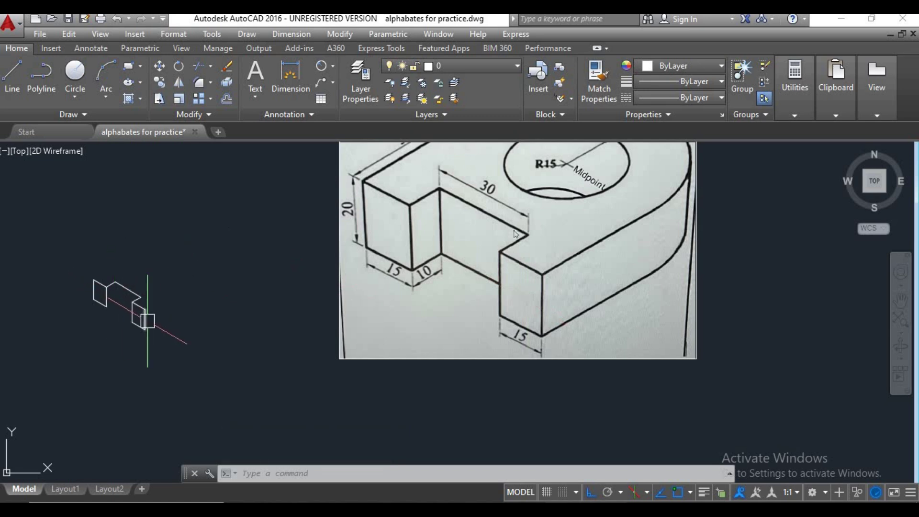
{"action": "middle_click_drag", "start_coordinate": [370, 304], "coordinate": [346, 349]}
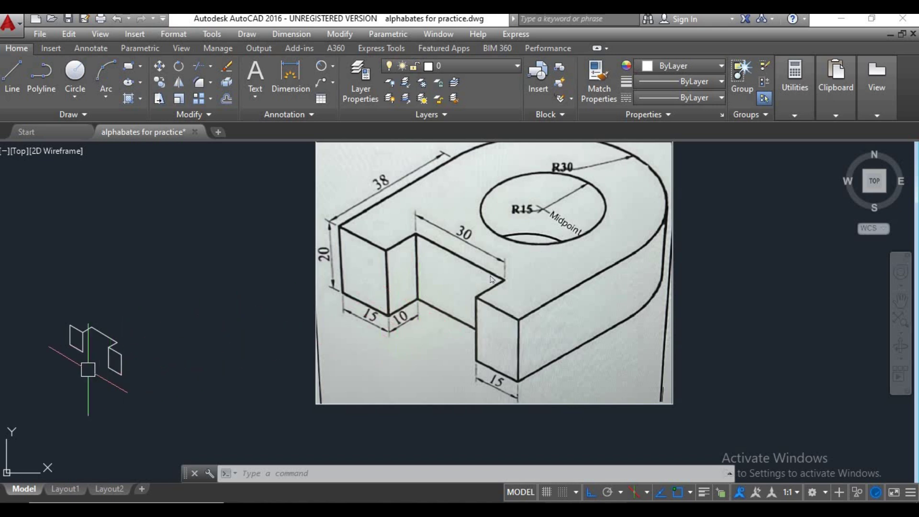
{"action": "type", "text": "l"}
{"action": "key", "text": "Return"}
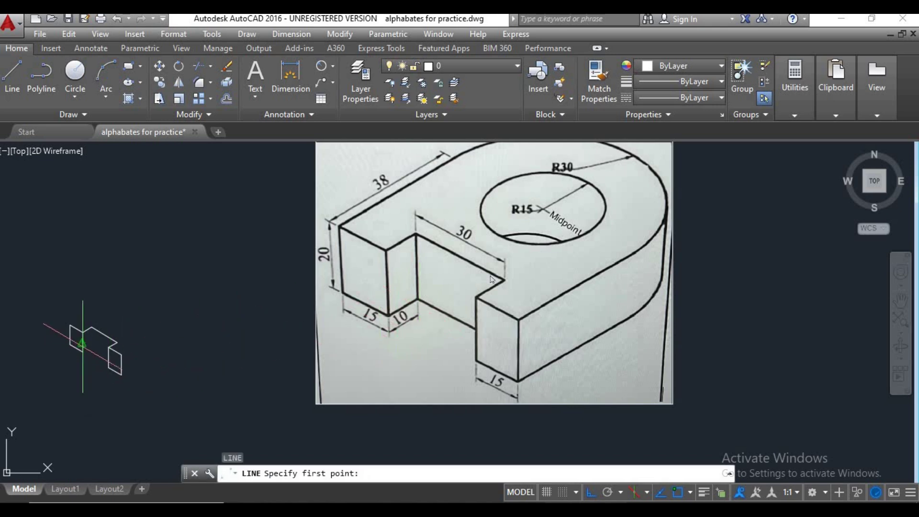
{"action": "left_click", "coordinate": [82, 353]}
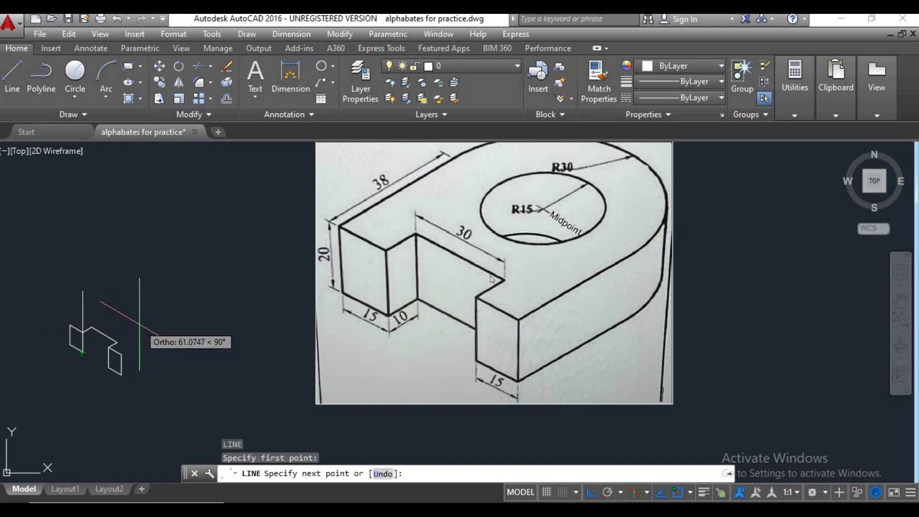
{"action": "key", "text": "F5"}
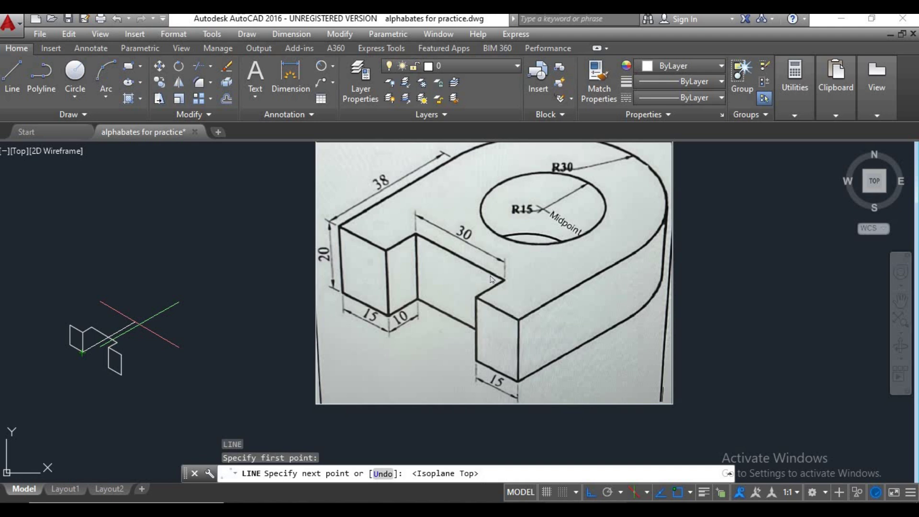
{"action": "type", "text": "10"}
{"action": "key", "text": "Return"}
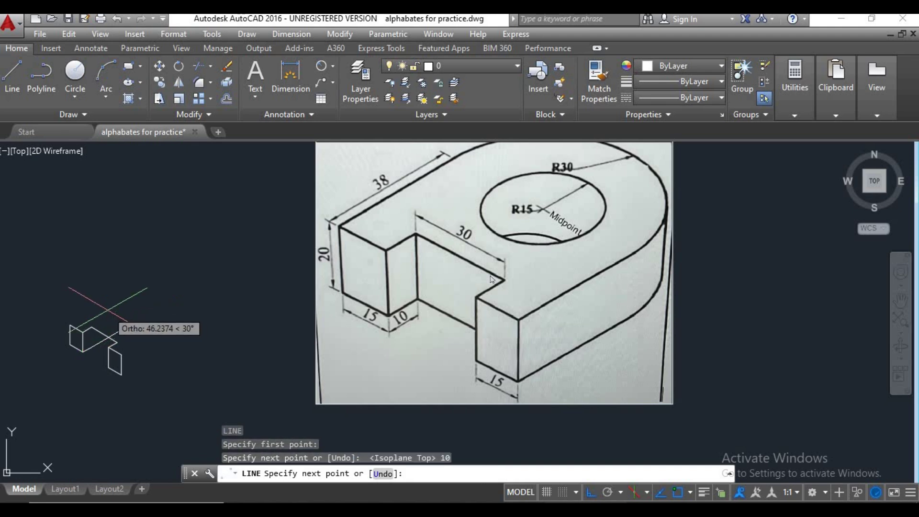
{"action": "scroll", "coordinate": [87, 330], "scroll_direction": "up", "scroll_amount": 4}
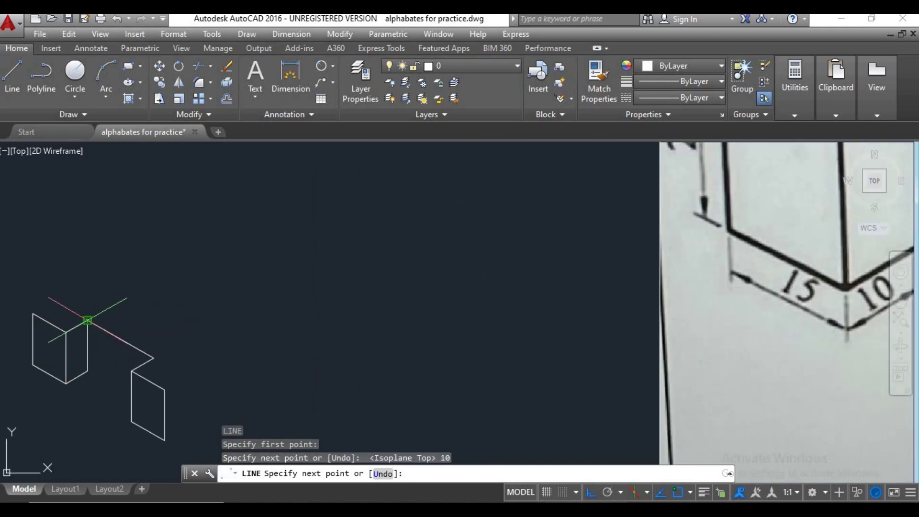
{"action": "left_click", "coordinate": [87, 320]}
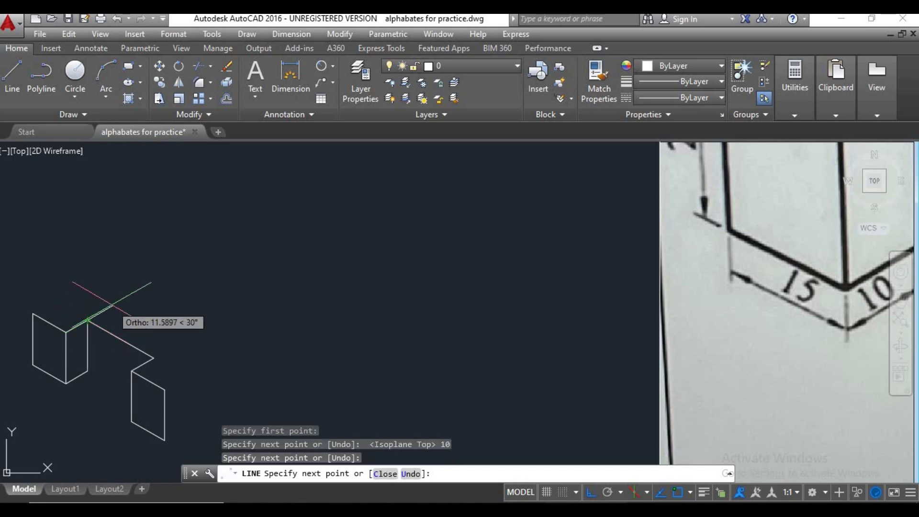
{"action": "key", "text": "Return"}
- Draw the notch back wall's bottom edge, about 25 at 330°, from the inner vertical edge's lower end into the second end face
{"action": "scroll", "coordinate": [154, 325], "scroll_direction": "down", "scroll_amount": 2}
{"action": "middle_click_drag", "start_coordinate": [161, 339], "coordinate": [163, 346]}
{"action": "scroll", "coordinate": [152, 351], "scroll_direction": "down", "scroll_amount": 2}
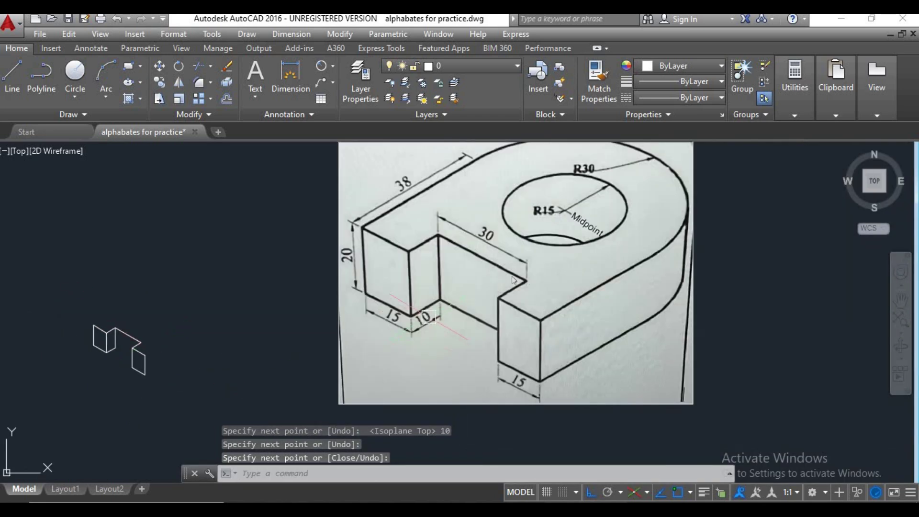
{"action": "scroll", "coordinate": [119, 363], "scroll_direction": "up", "scroll_amount": 3}
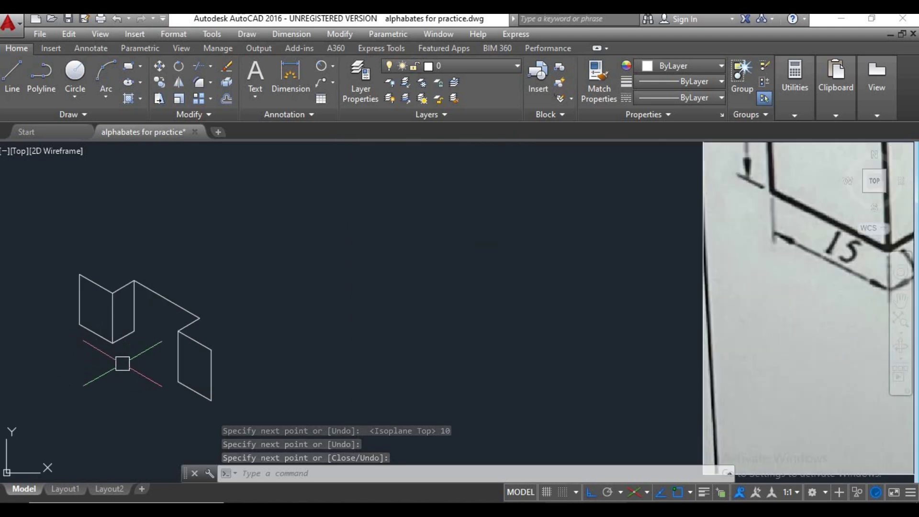
{"action": "type", "text": "l"}
{"action": "key", "text": "Return"}
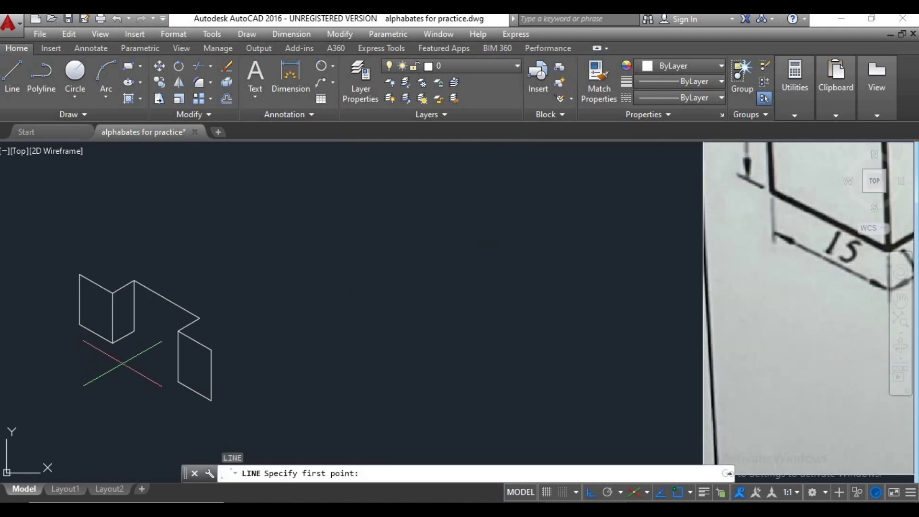
{"action": "left_click", "coordinate": [134, 330]}
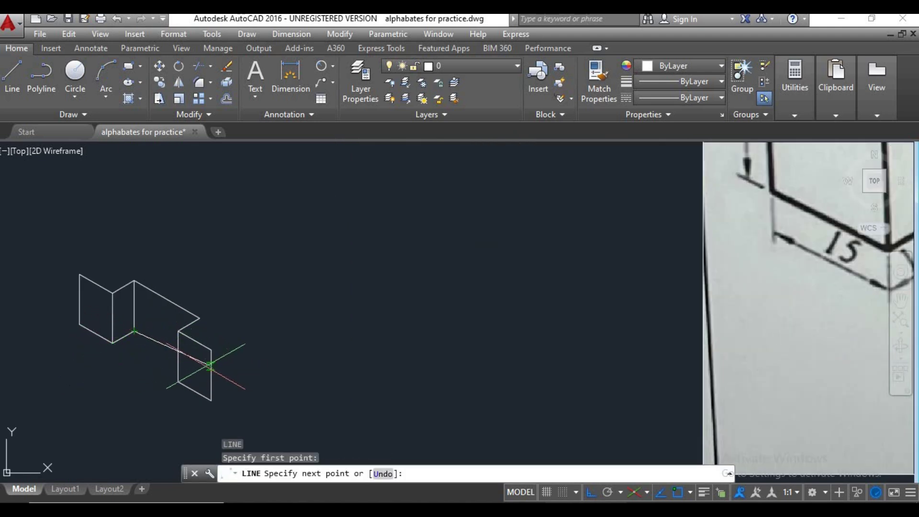
{"action": "scroll", "coordinate": [210, 369], "scroll_direction": "up", "scroll_amount": 4}
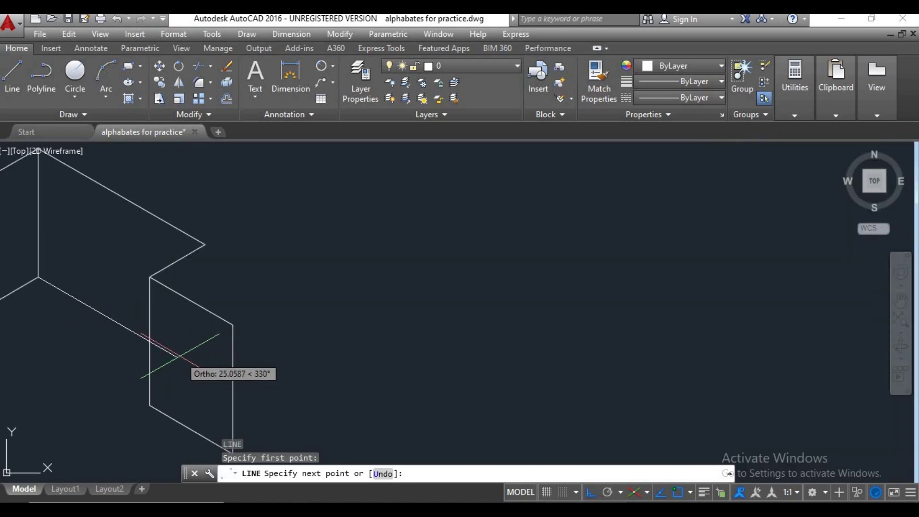
{"action": "left_click", "coordinate": [177, 357]}
{"action": "key", "text": "Return"}
- Trim the part of the notch's back bottom edge that runs past the second end face's left edge
{"action": "middle_click_drag", "start_coordinate": [172, 375], "coordinate": [246, 391]}
{"action": "type", "text": "tr"}
{"action": "key", "text": "Return"}
{"action": "key", "text": "Return"}
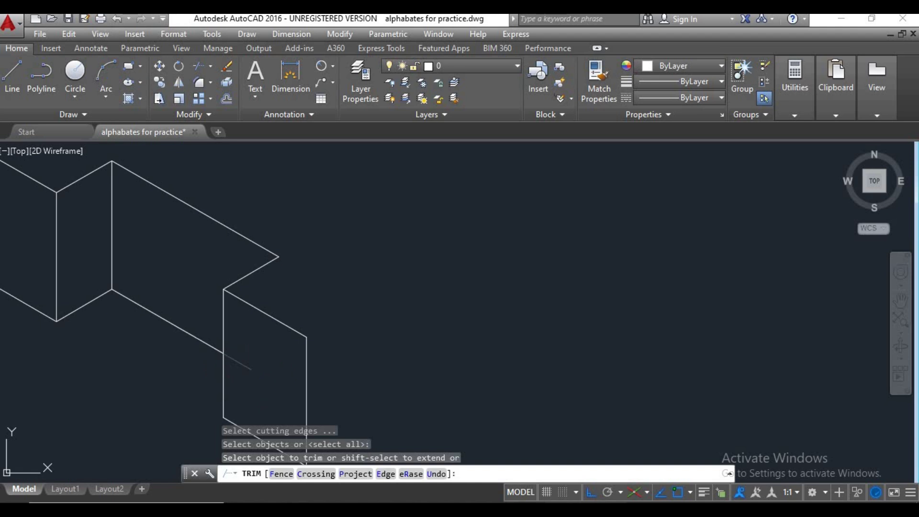
{"action": "scroll", "coordinate": [268, 371], "scroll_direction": "down", "scroll_amount": 4}
{"action": "middle_click_drag", "start_coordinate": [365, 377], "coordinate": [270, 362]}
{"action": "scroll", "coordinate": [316, 370], "scroll_direction": "down", "scroll_amount": 2}
{"action": "key", "text": "Return"}
{"action": "scroll", "coordinate": [271, 363], "scroll_direction": "down", "scroll_amount": 2}
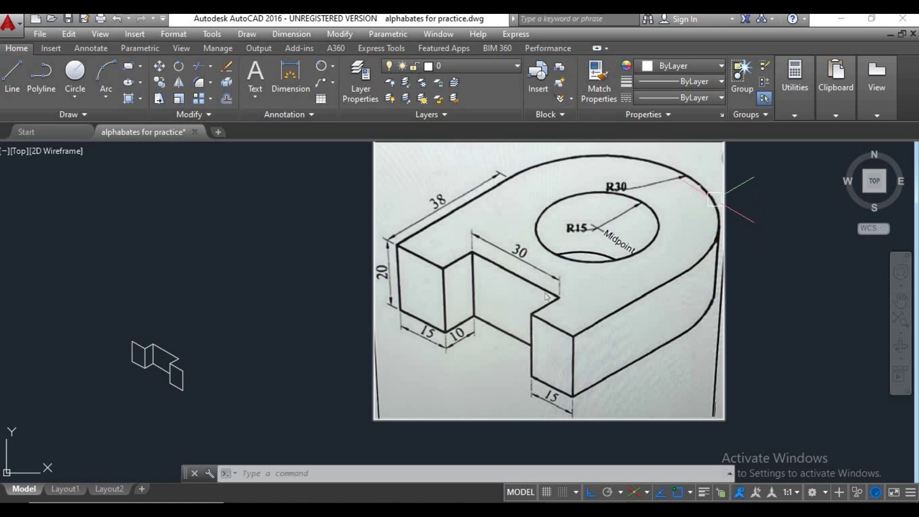
- Draw a 38 top edge at 30° from the first end face's upper left corner
{"action": "middle_click_drag", "start_coordinate": [694, 291], "coordinate": [696, 311]}
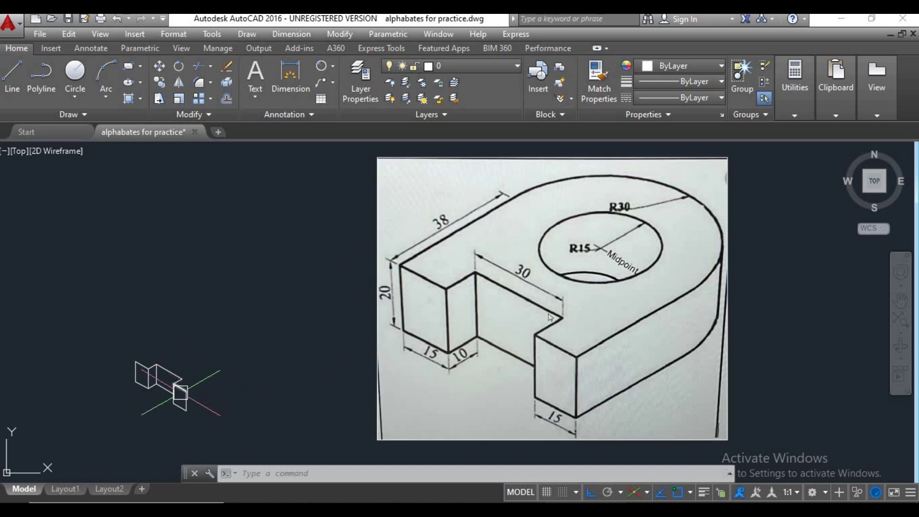
{"action": "middle_click_drag", "start_coordinate": [230, 379], "coordinate": [211, 408]}
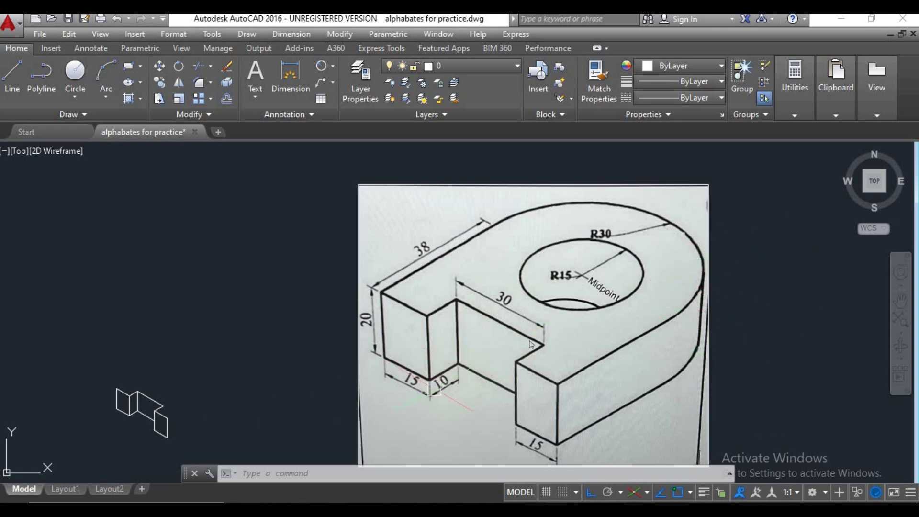
{"action": "middle_click_drag", "start_coordinate": [215, 395], "coordinate": [181, 416]}
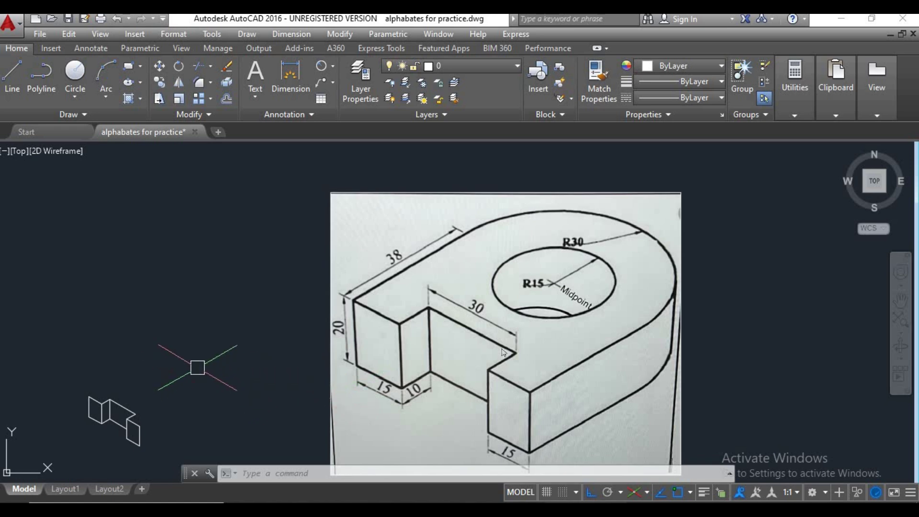
{"action": "type", "text": "1l"}
{"action": "key", "text": "Return"}
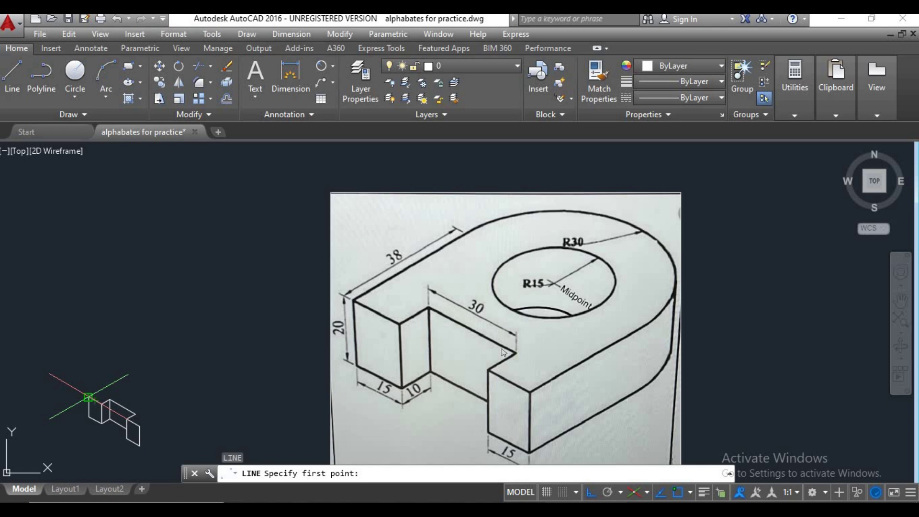
{"action": "left_click", "coordinate": [88, 397]}
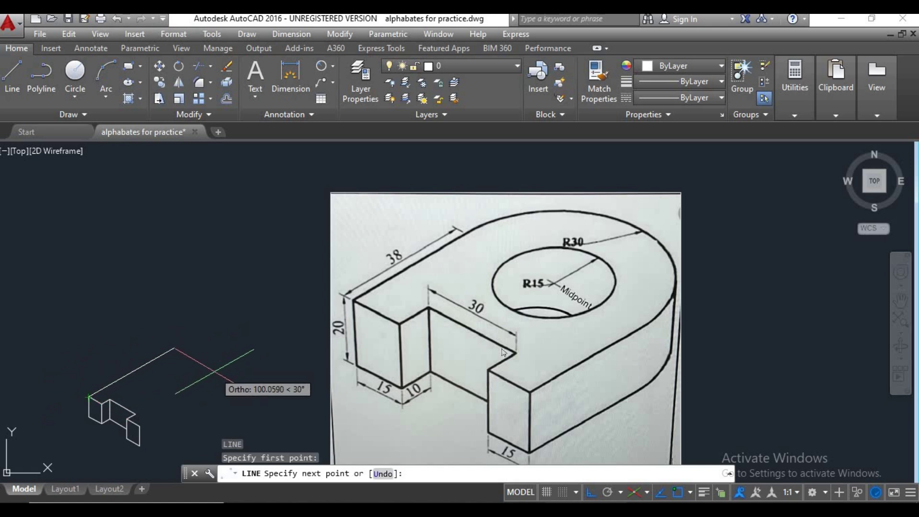
{"action": "type", "text": "38"}
{"action": "key", "text": "Return"}
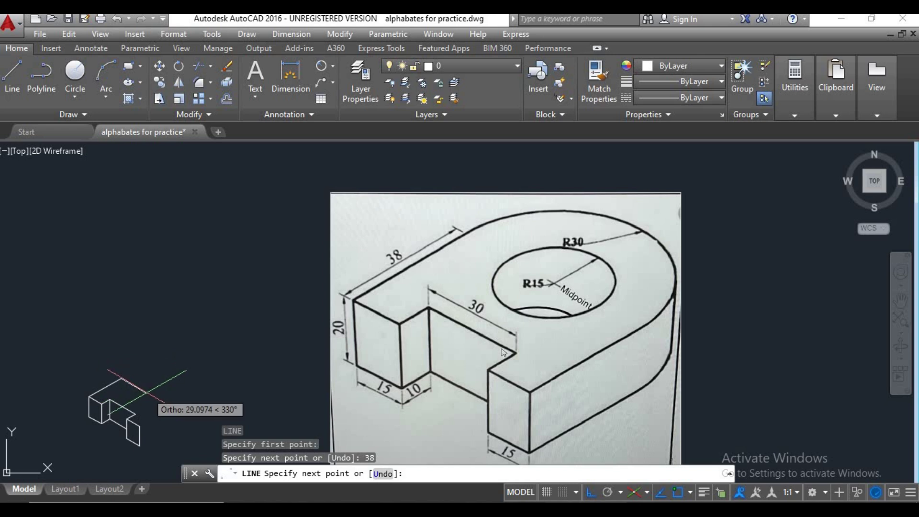
{"action": "key", "text": "Return"}
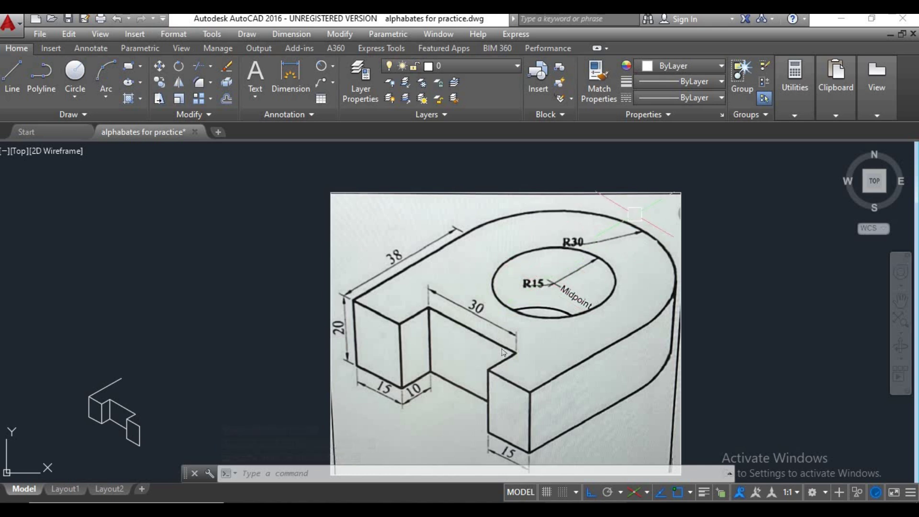
- Draw a 30 construction line at 330° from the far end of the 38 edge
{"action": "type", "text": "l"}
{"action": "key", "text": "Return"}
{"action": "left_click", "coordinate": [121, 378]}
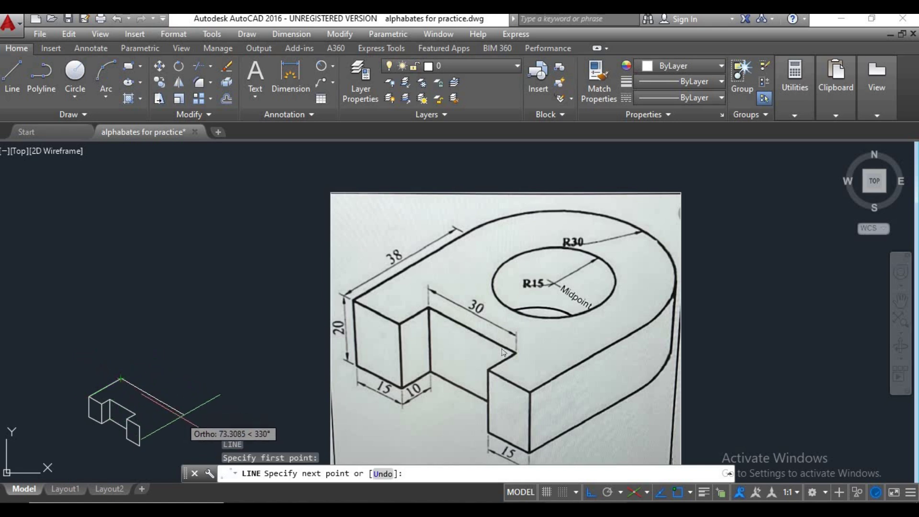
{"action": "type", "text": "30"}
{"action": "key", "text": "Return"}
{"action": "key", "text": "Return"}
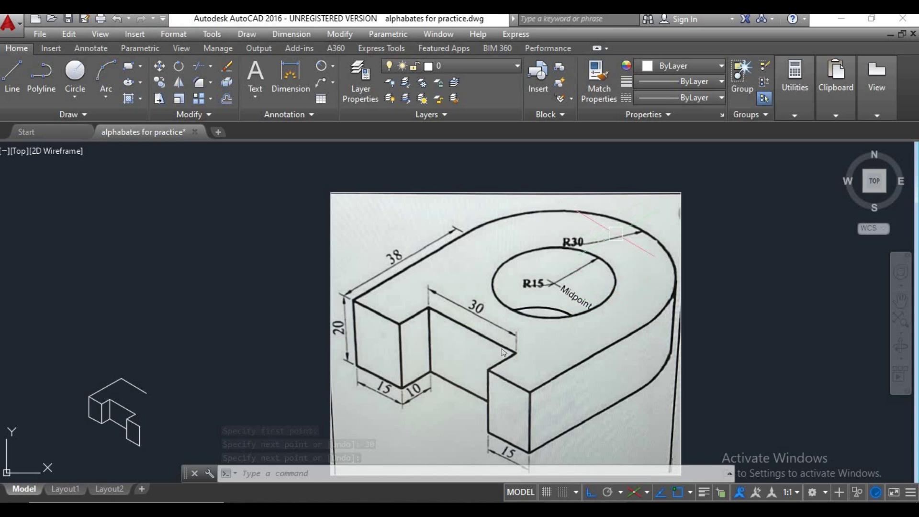
- Draw an isocircle of radius 30 in the top isoplane, centered on the free end of the 30 construction line
{"action": "middle_click_drag", "start_coordinate": [203, 389], "coordinate": [206, 384]}
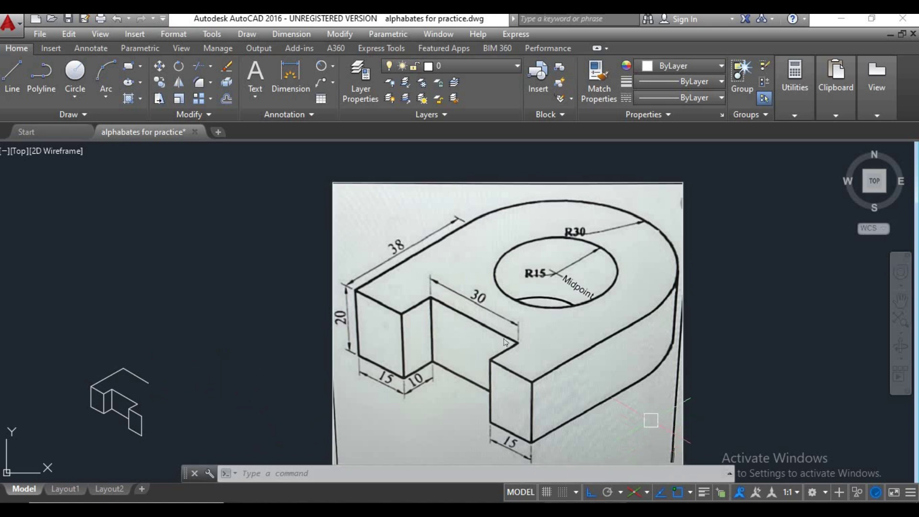
{"action": "middle_click_drag", "start_coordinate": [273, 387], "coordinate": [273, 374]}
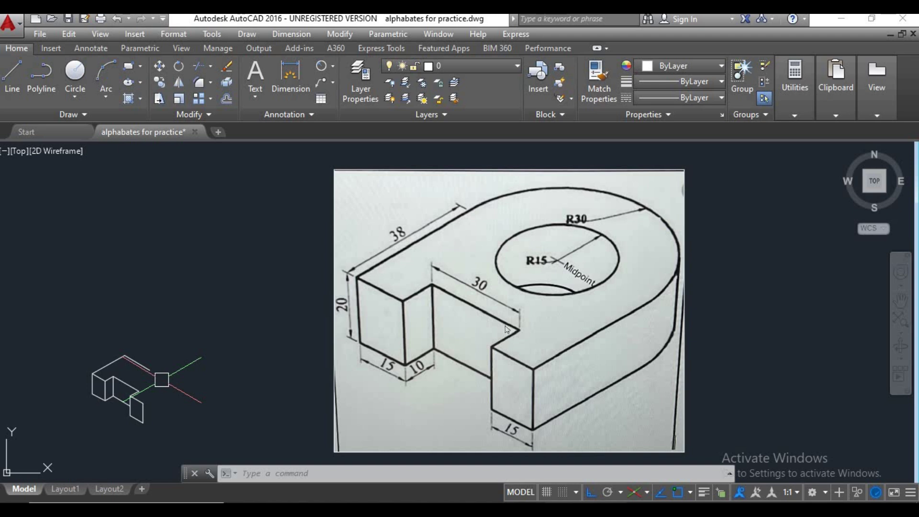
{"action": "type", "text": "E"}
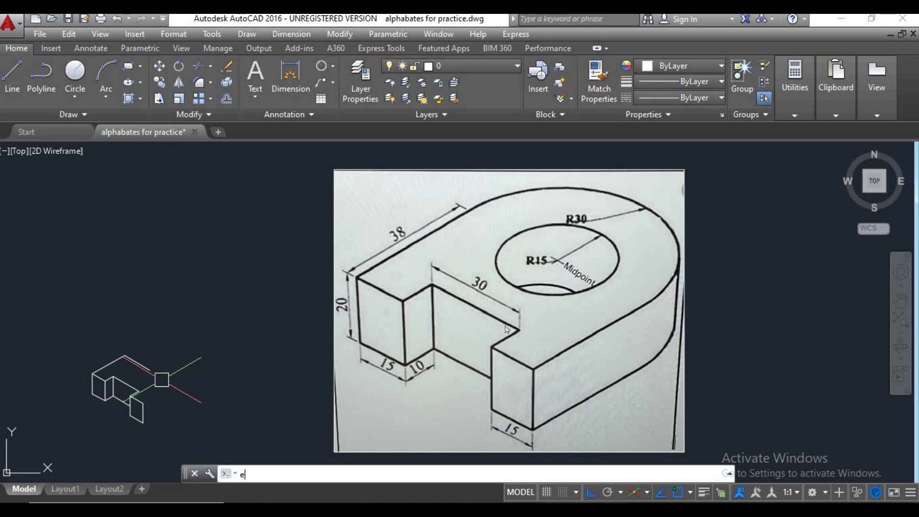
{"action": "type", "text": "L"}
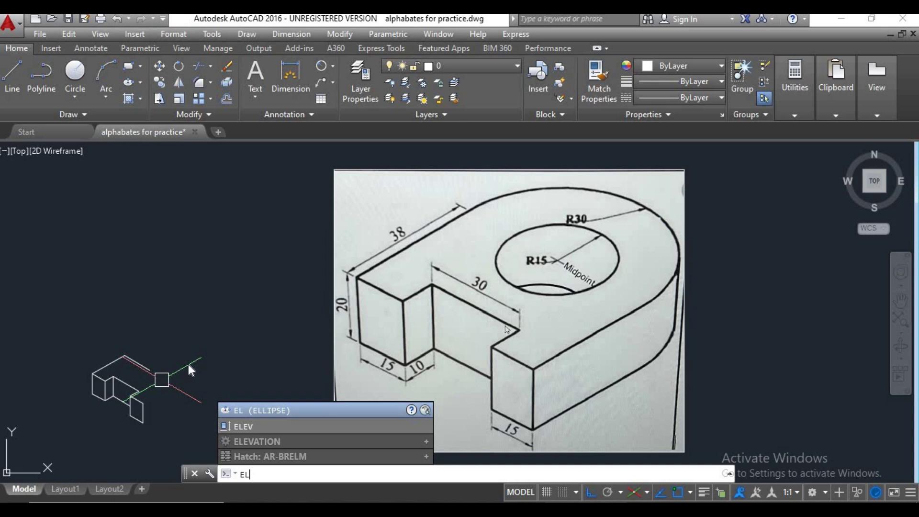
{"action": "key", "text": "Return"}
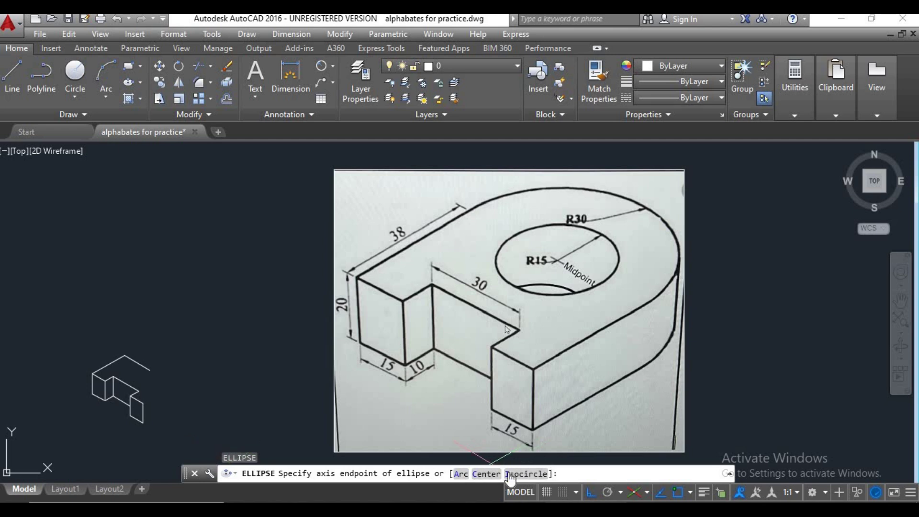
{"action": "left_click", "coordinate": [543, 474]}
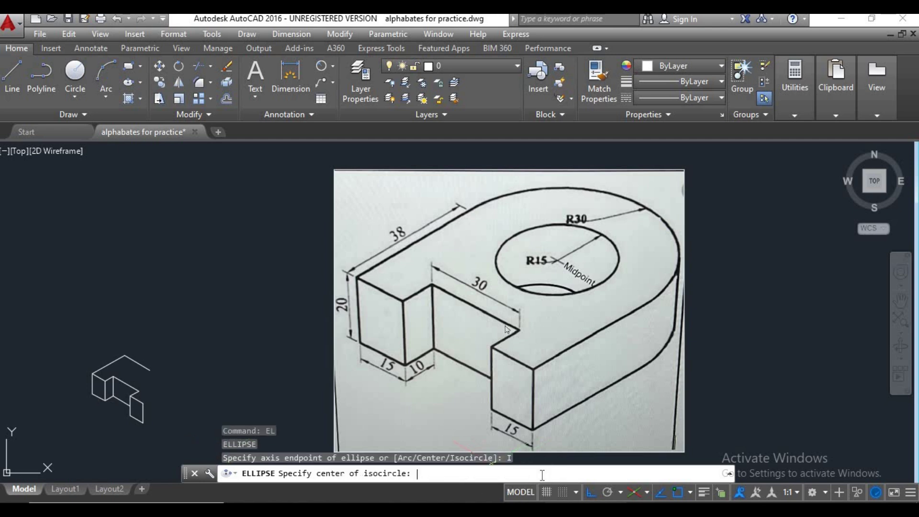
{"action": "left_click", "coordinate": [150, 370]}
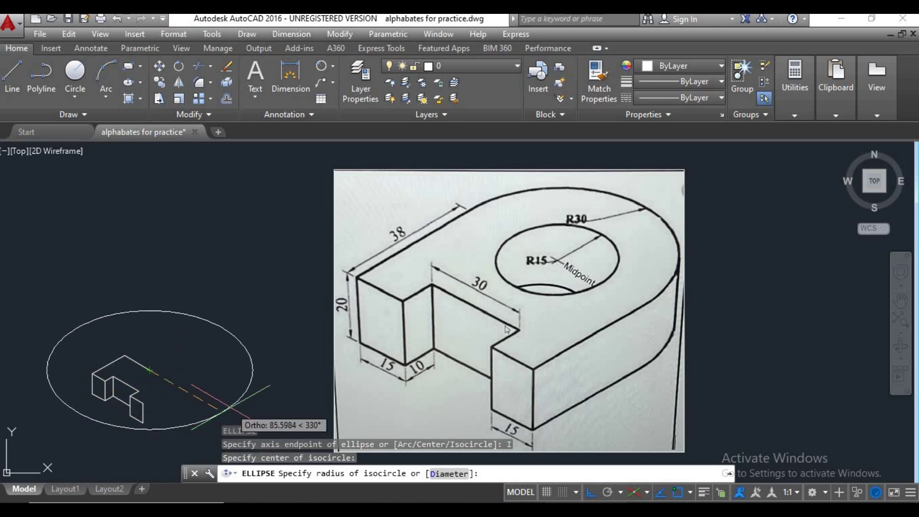
{"action": "key", "text": "F5"}
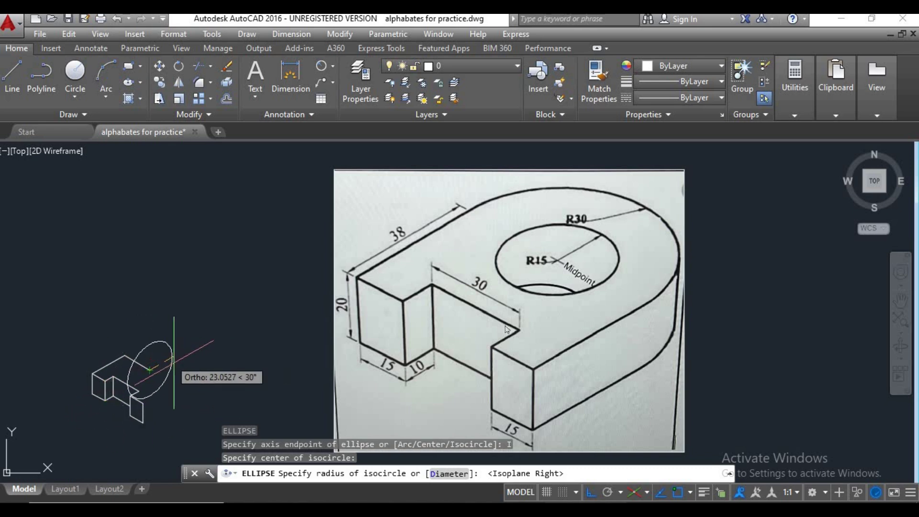
{"action": "key", "text": "F5"}
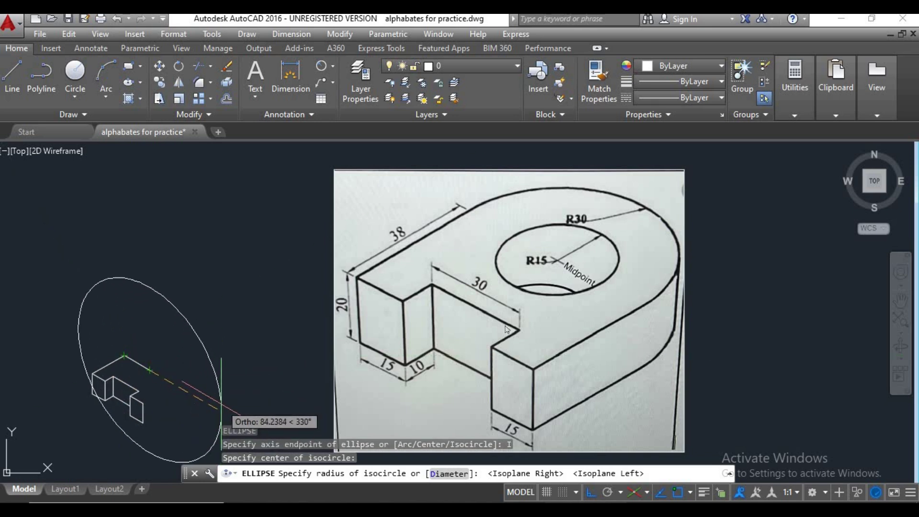
{"action": "key", "text": "F5"}
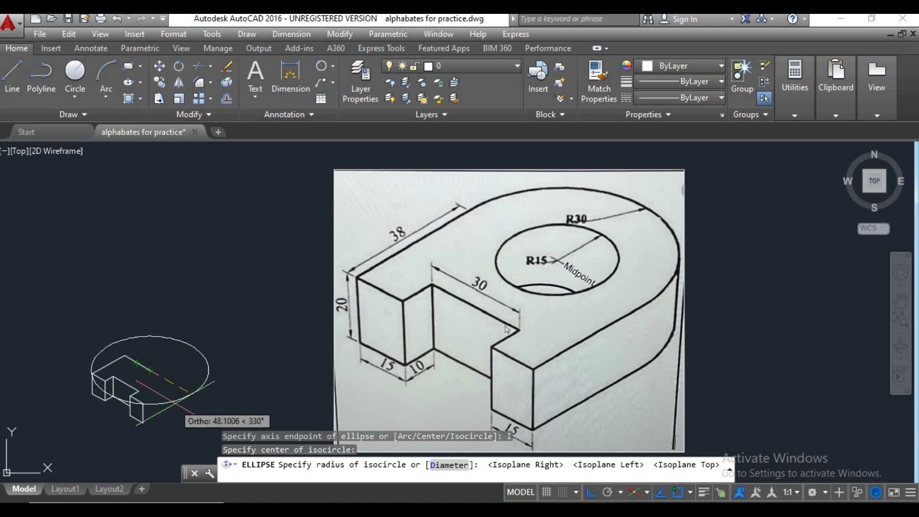
{"action": "type", "text": "30"}
{"action": "key", "text": "Return"}
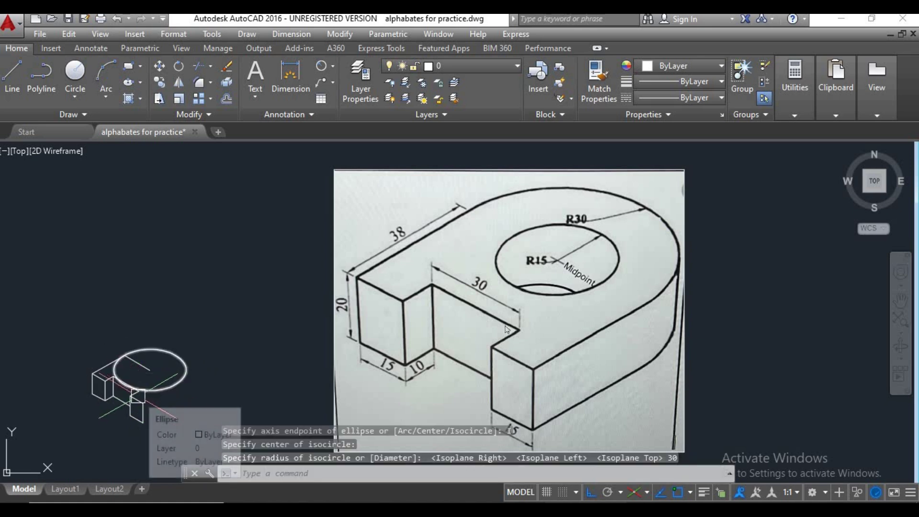
- Draw the opposite long top edge at 30° from the second end face's upper right corner to the isocircle
{"action": "type", "text": "l"}
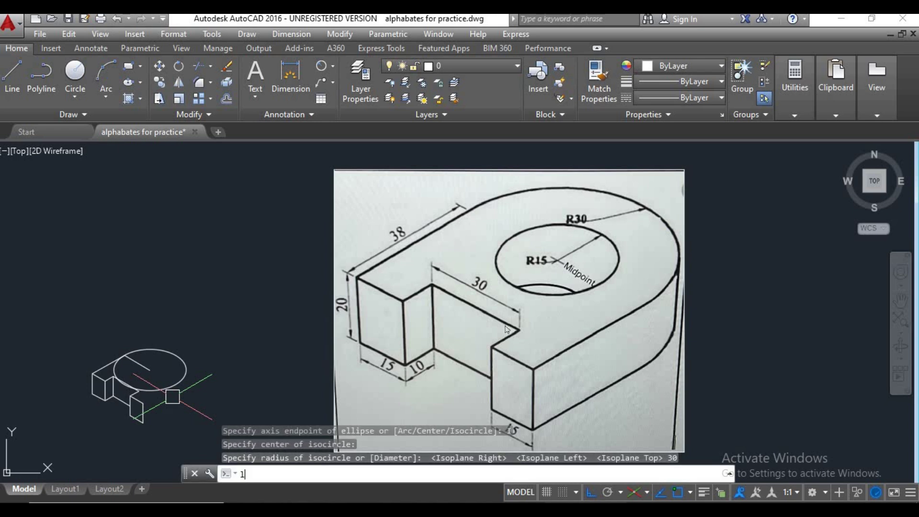
{"action": "key", "text": "Return"}
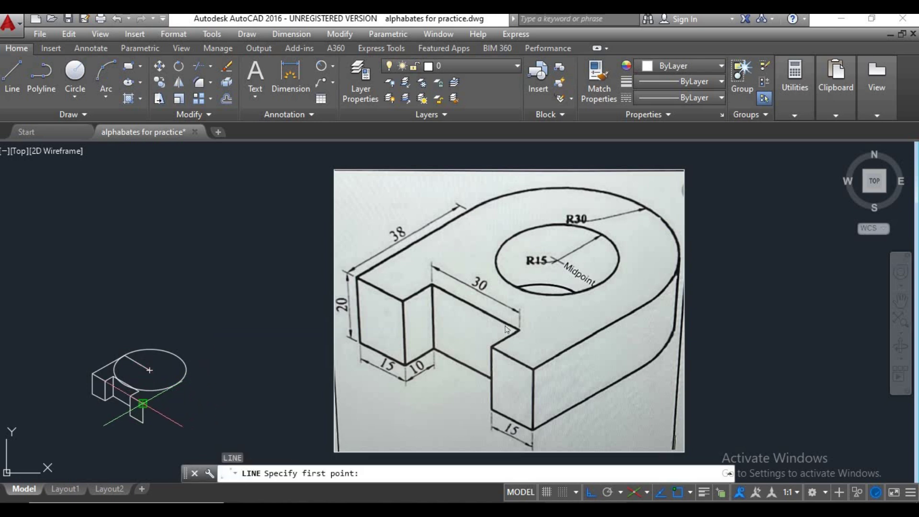
{"action": "left_click", "coordinate": [142, 403]}
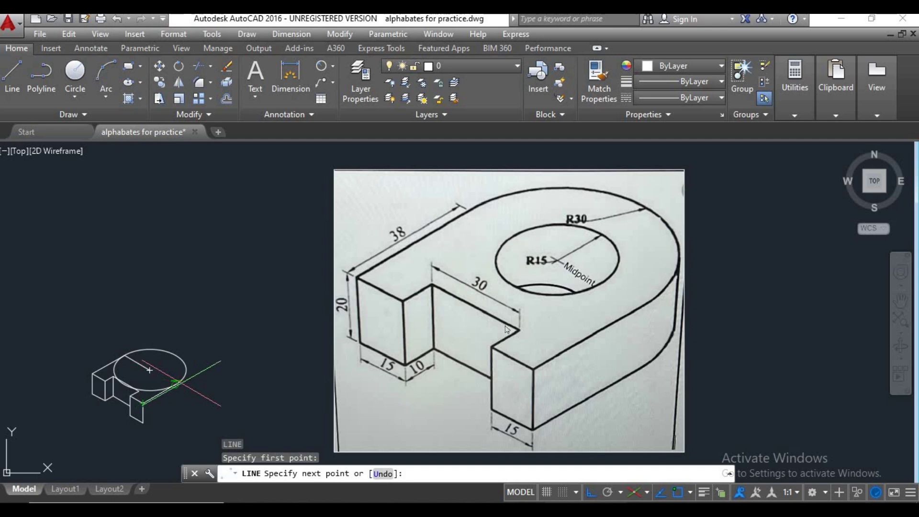
{"action": "left_click", "coordinate": [149, 369]}
{"action": "key", "text": "Return"}
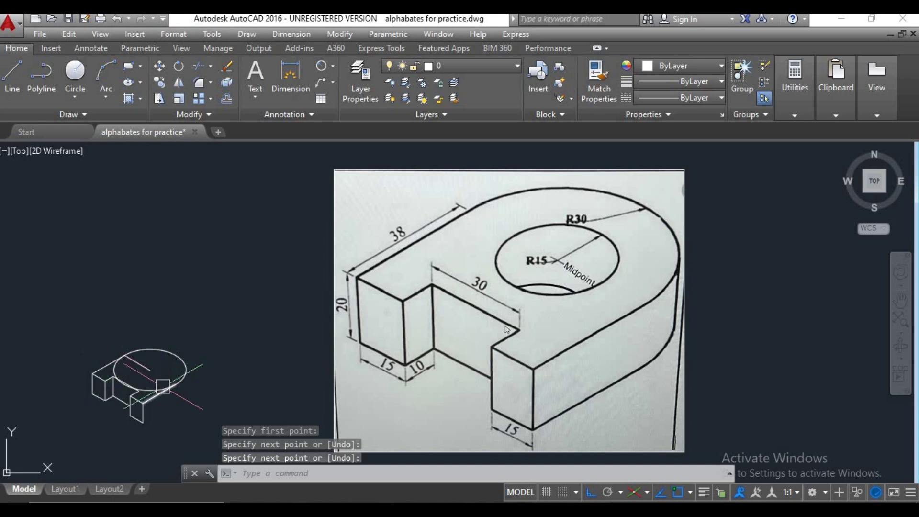
- Trim the isocircle's inner portion between the two long top edges and erase the 30 construction line
{"action": "type", "text": "tr"}
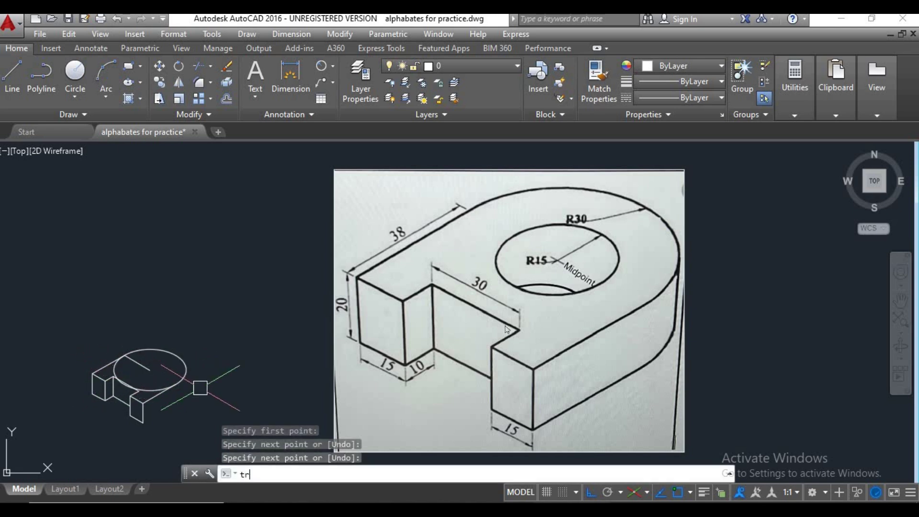
{"action": "key", "text": "Return"}
{"action": "key", "text": "Return"}
{"action": "left_click", "coordinate": [124, 367]}
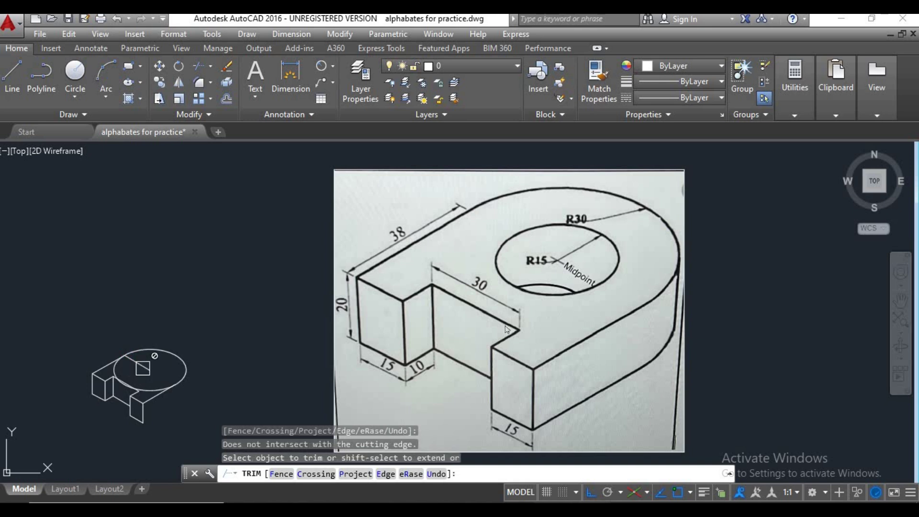
{"action": "scroll", "coordinate": [127, 368], "scroll_direction": "up", "scroll_amount": 4}
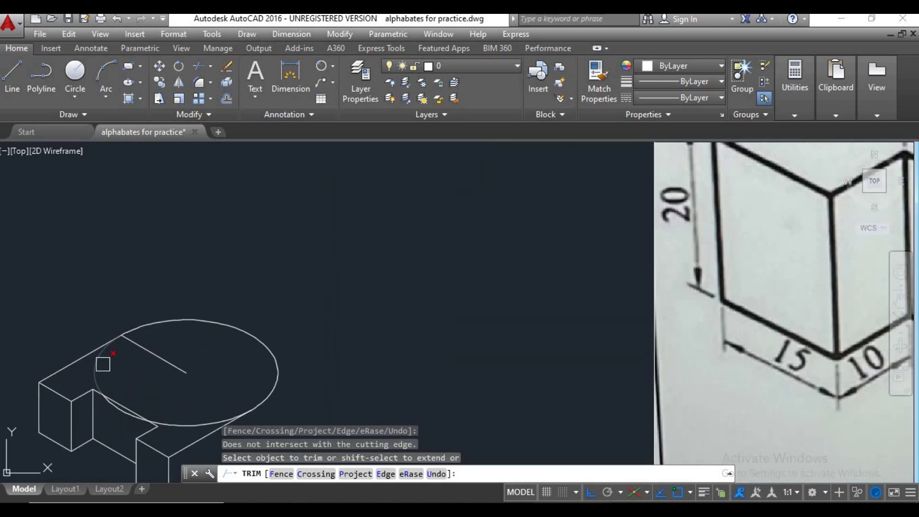
{"action": "left_click", "coordinate": [103, 361]}
{"action": "scroll", "coordinate": [114, 415], "scroll_direction": "up", "scroll_amount": 2}
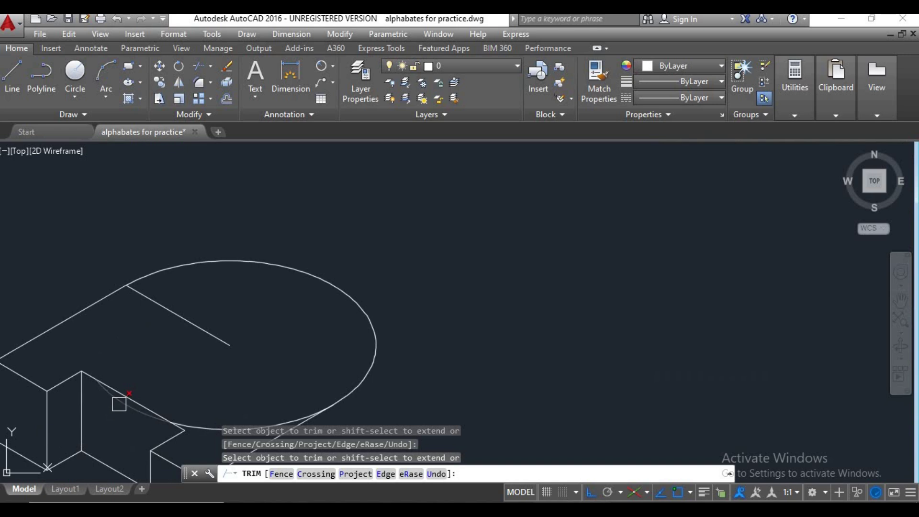
{"action": "scroll", "coordinate": [254, 297], "scroll_direction": "down", "scroll_amount": 2}
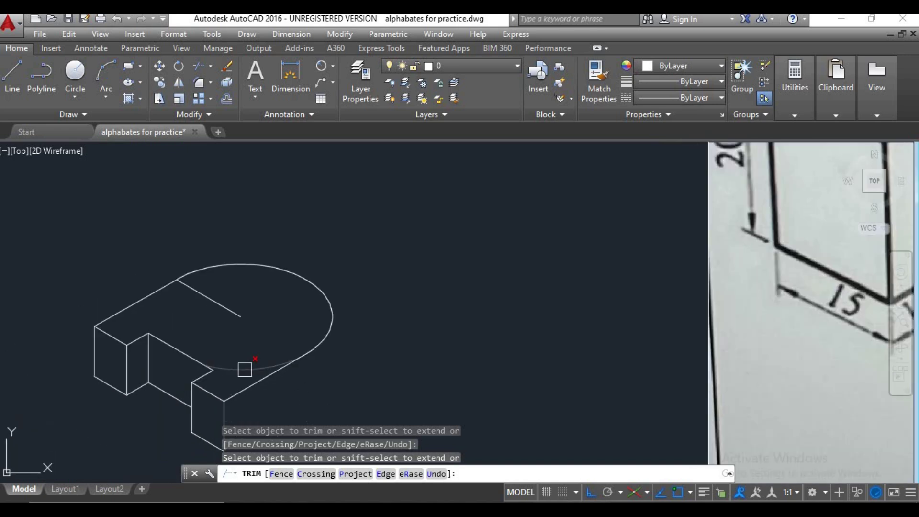
{"action": "left_click", "coordinate": [258, 364]}
{"action": "scroll", "coordinate": [258, 363], "scroll_direction": "down", "scroll_amount": 3}
{"action": "scroll", "coordinate": [268, 377], "scroll_direction": "up", "scroll_amount": 1}
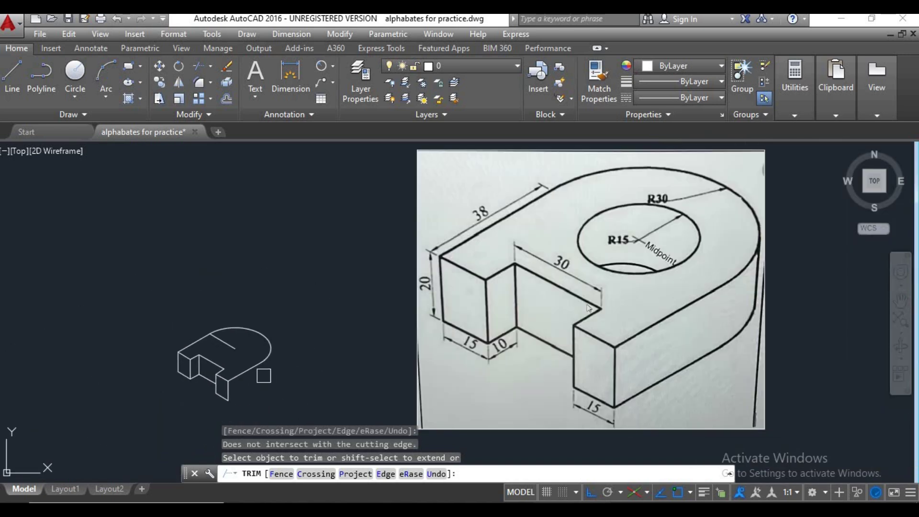
{"action": "key", "text": "Escape"}
{"action": "left_click", "coordinate": [222, 341]}
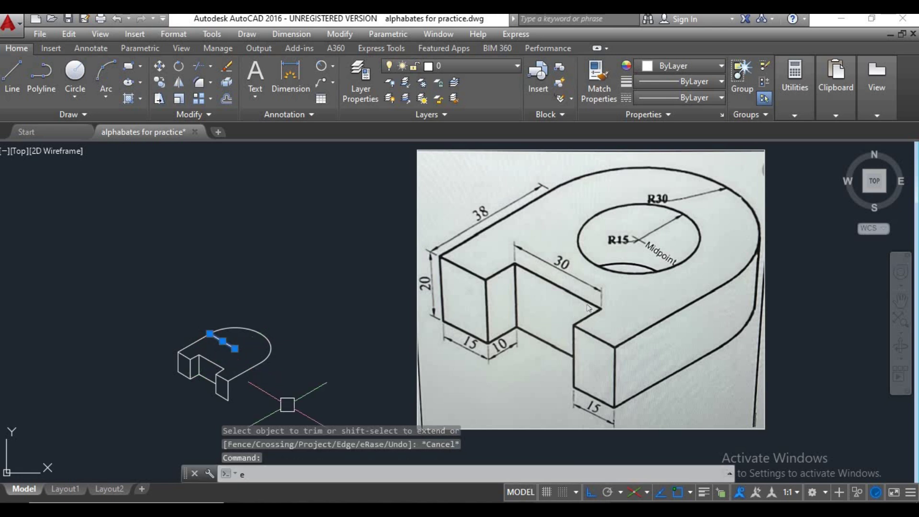
{"action": "key", "text": "Return"}
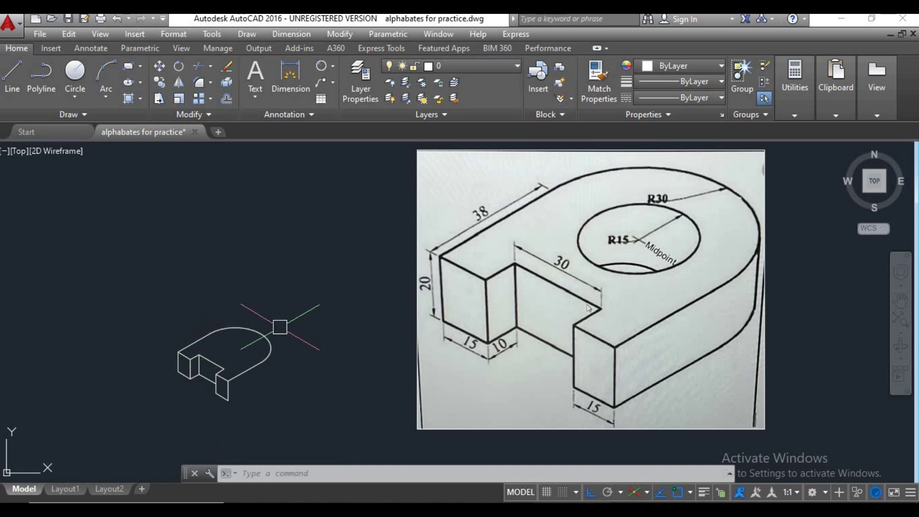
- Draw an isocircle of radius 15 in the top isoplane for the hole, centered on the rounded end's arc center
{"action": "type", "text": "EL"}
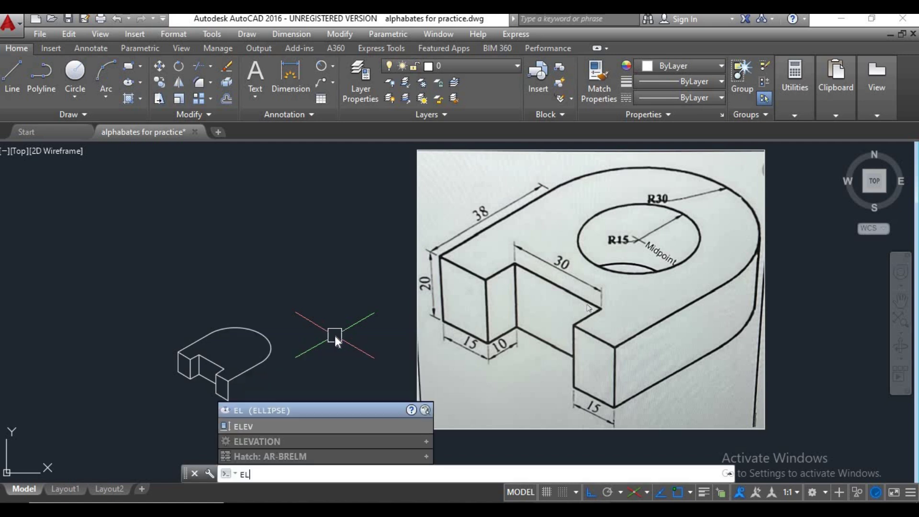
{"action": "key", "text": "Return"}
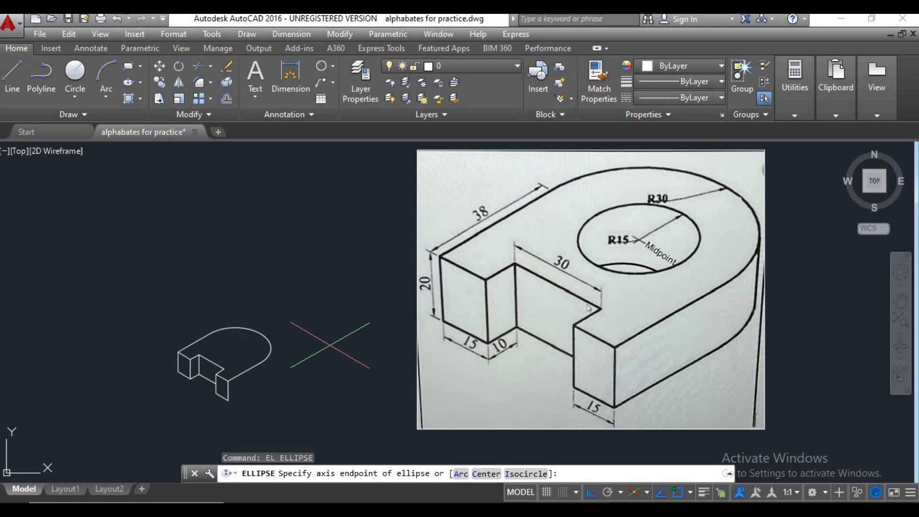
{"action": "left_click", "coordinate": [525, 475]}
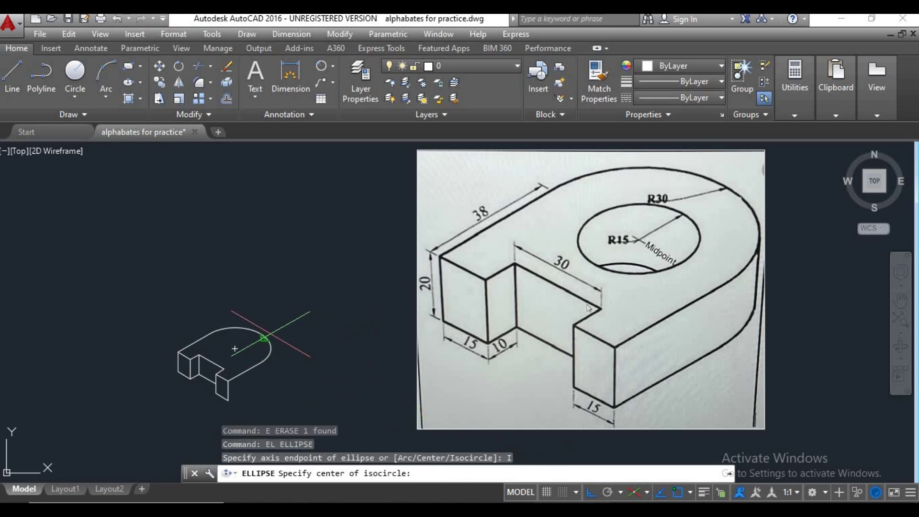
{"action": "left_click", "coordinate": [234, 349]}
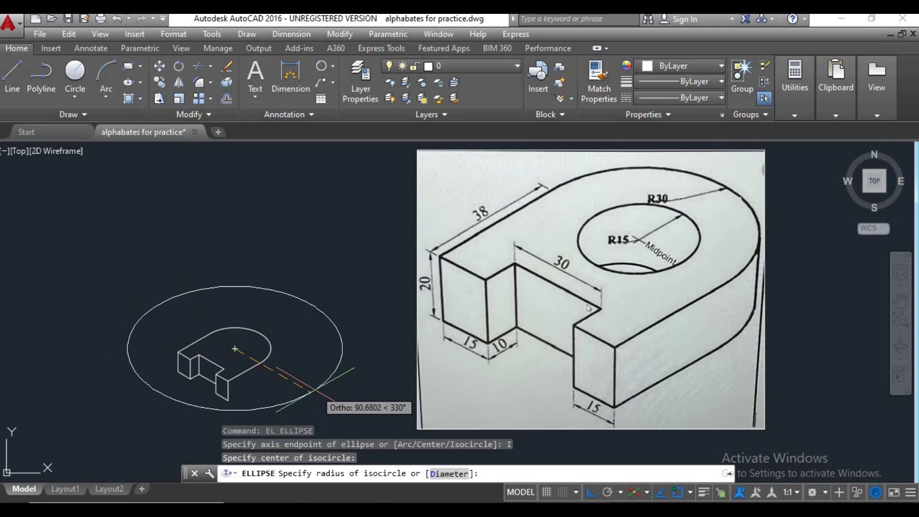
{"action": "type", "text": "15"}
{"action": "key", "text": "Return"}
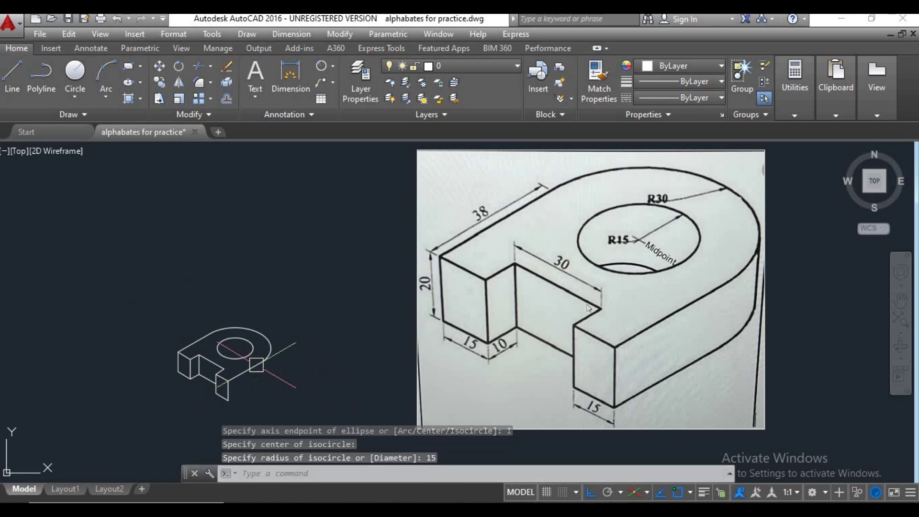
- Draw a 38 bottom edge at 30° from the second end face's lower right corner
{"action": "middle_click_drag", "start_coordinate": [273, 399], "coordinate": [259, 388]}
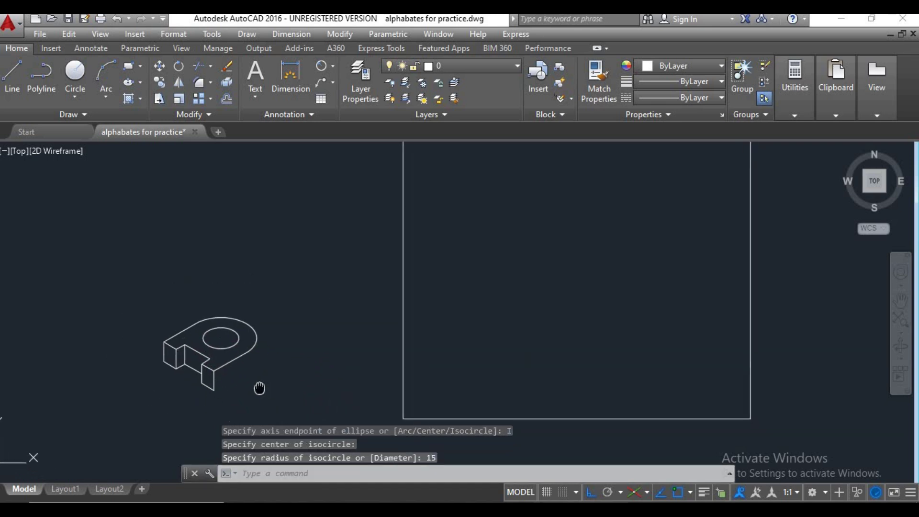
{"action": "type", "text": "l"}
{"action": "key", "text": "Return"}
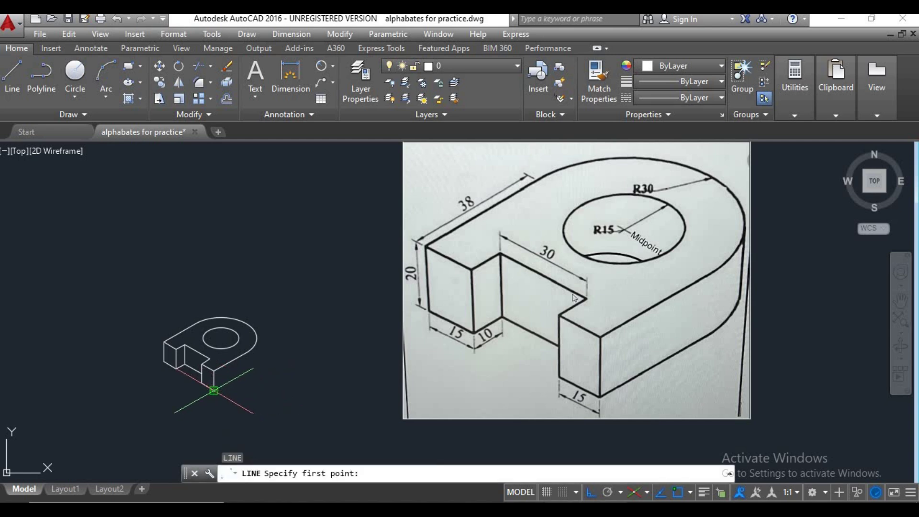
{"action": "left_click", "coordinate": [214, 391]}
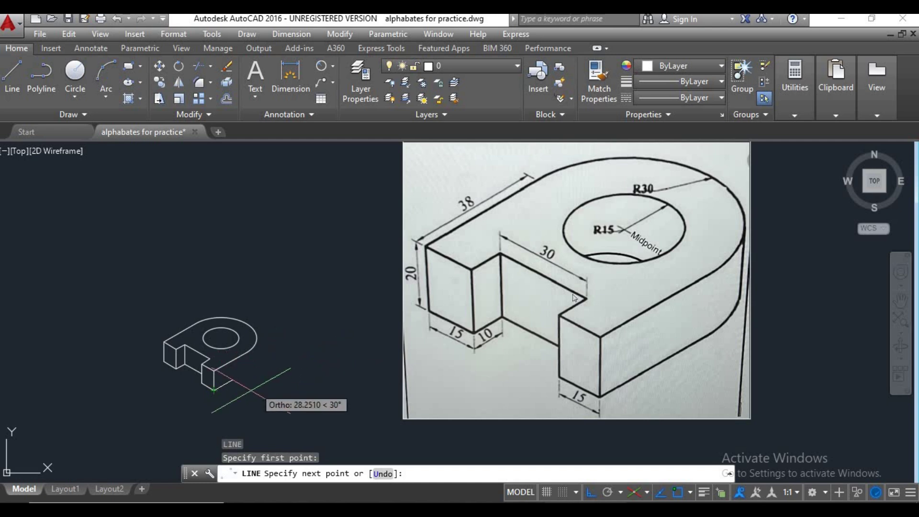
{"action": "type", "text": "38"}
{"action": "key", "text": "Return"}
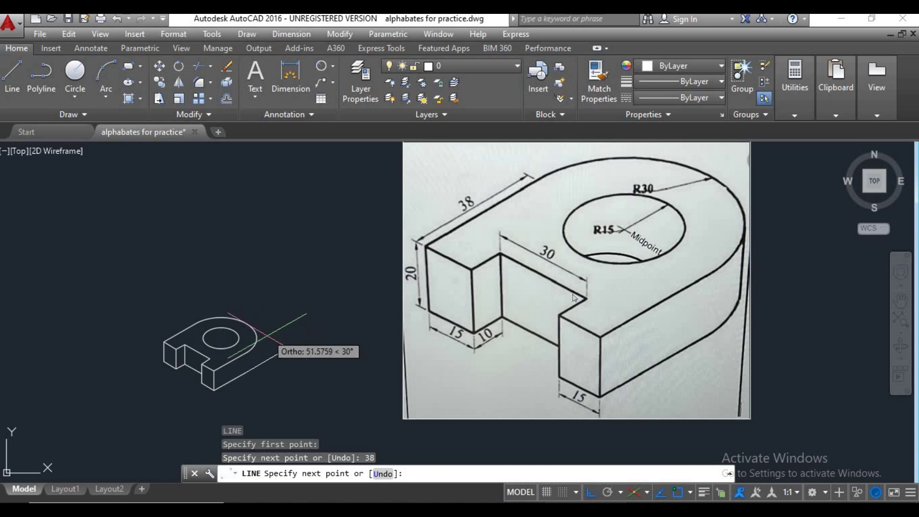
{"action": "key", "text": "Return"}
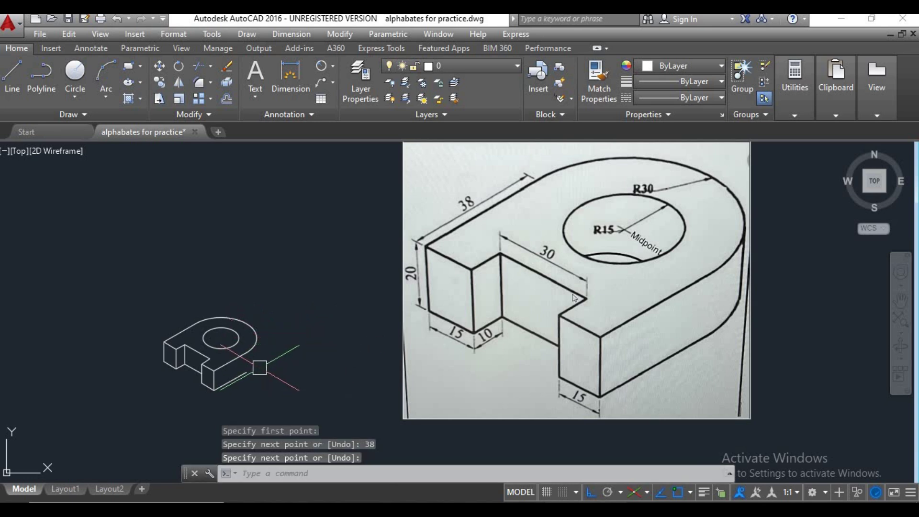
- Copy the R30 top arc straight down in the right isoplane, from its lower endpoint to the far end of the 38 bottom edge
{"action": "left_click", "coordinate": [254, 342]}
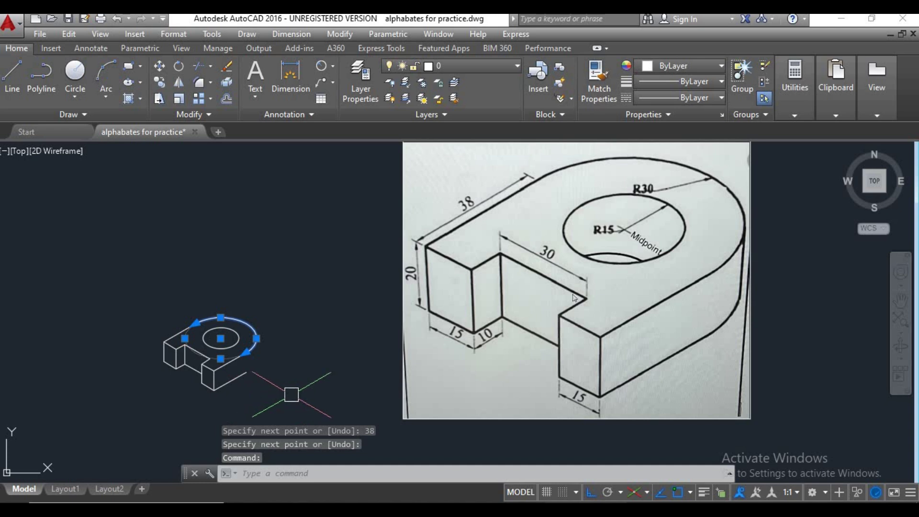
{"action": "type", "text": "co"}
{"action": "key", "text": "Return"}
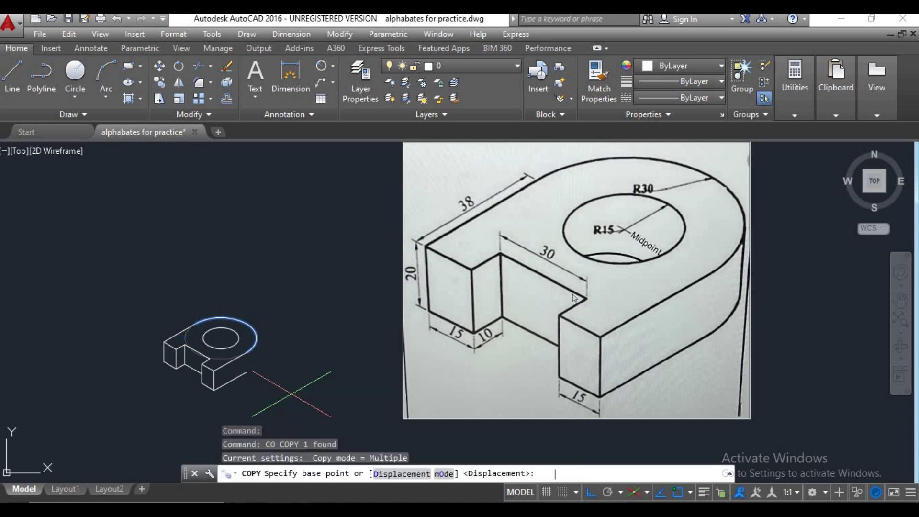
{"action": "left_click", "coordinate": [246, 353]}
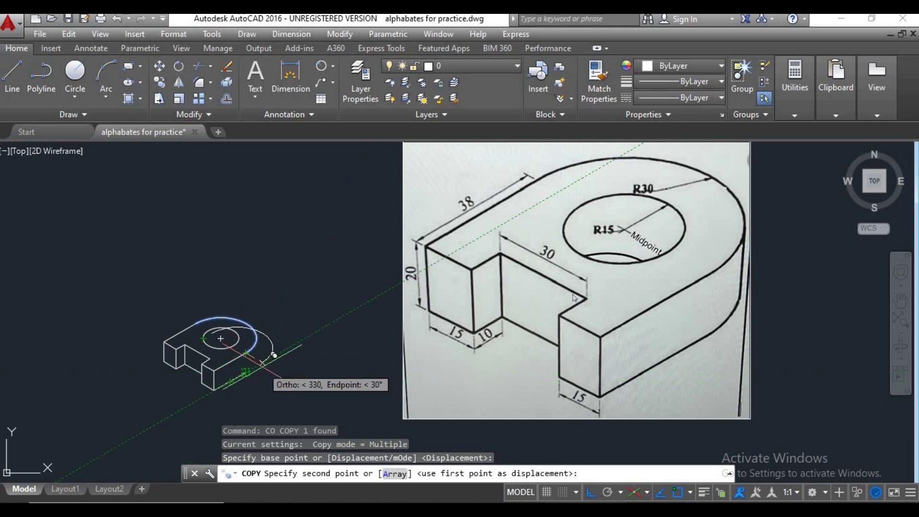
{"action": "key", "text": "F5"}
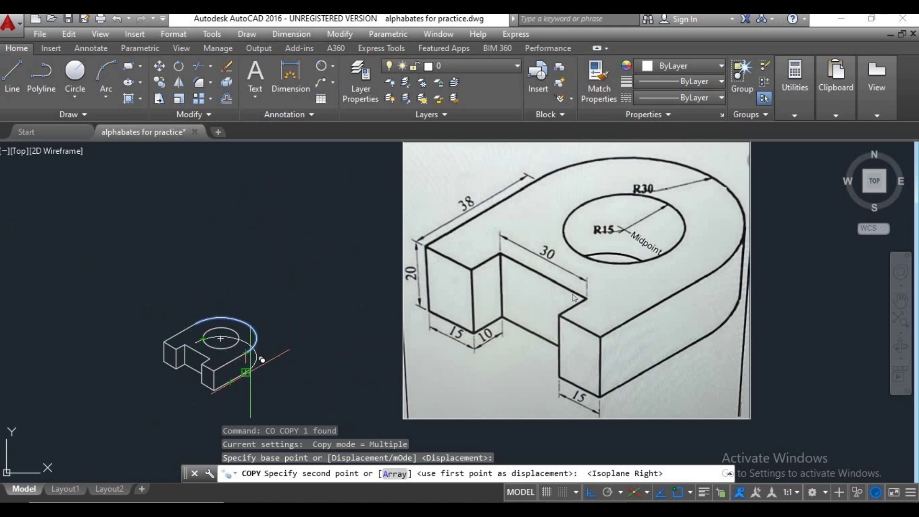
{"action": "scroll", "coordinate": [261, 368], "scroll_direction": "up", "scroll_amount": 4}
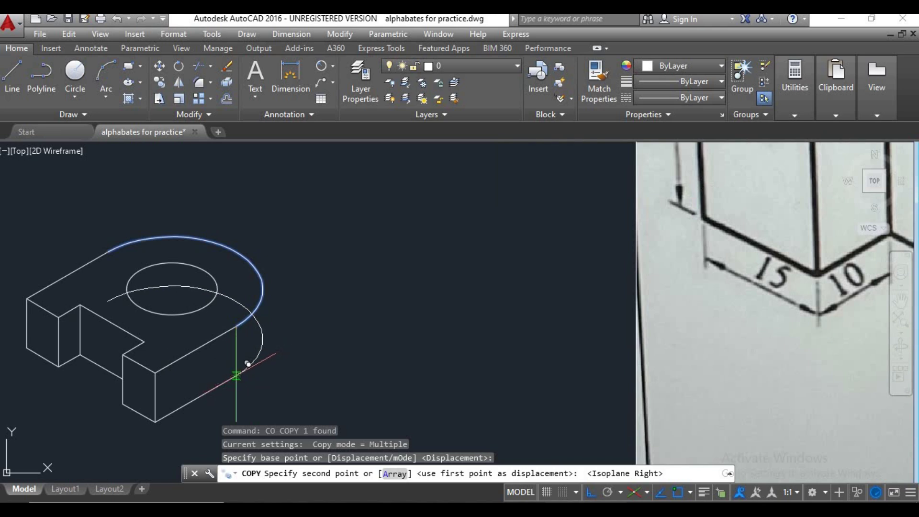
{"action": "left_click", "coordinate": [242, 365]}
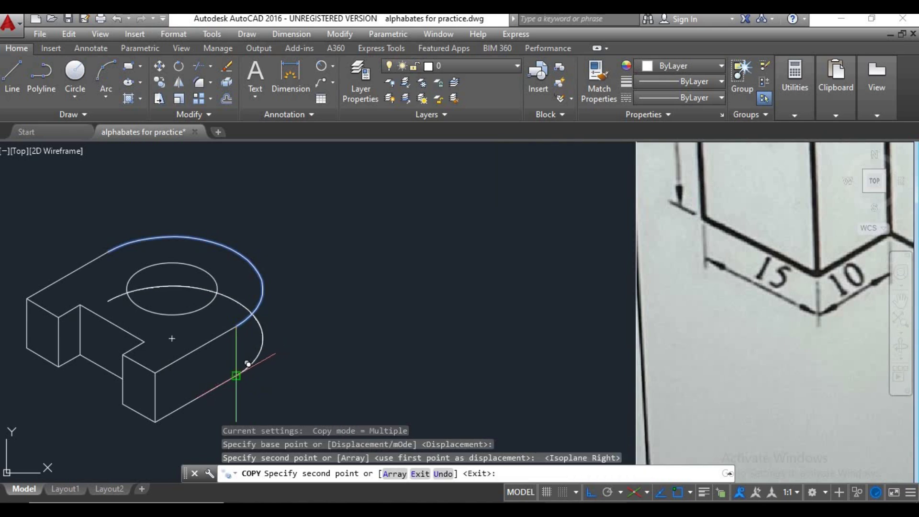
{"action": "key", "text": "Return"}
- Draw the vertical silhouette line between the outer quadrants of the lower and upper R30 arcs
{"action": "scroll", "coordinate": [322, 318], "scroll_direction": "down", "scroll_amount": 4}
{"action": "middle_click_drag", "start_coordinate": [323, 332], "coordinate": [284, 317]}
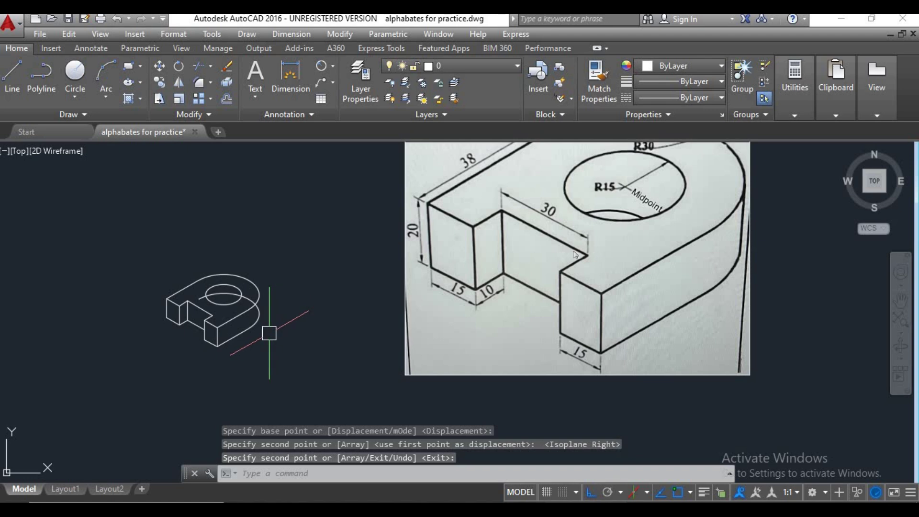
{"action": "type", "text": "l"}
{"action": "key", "text": "Return"}
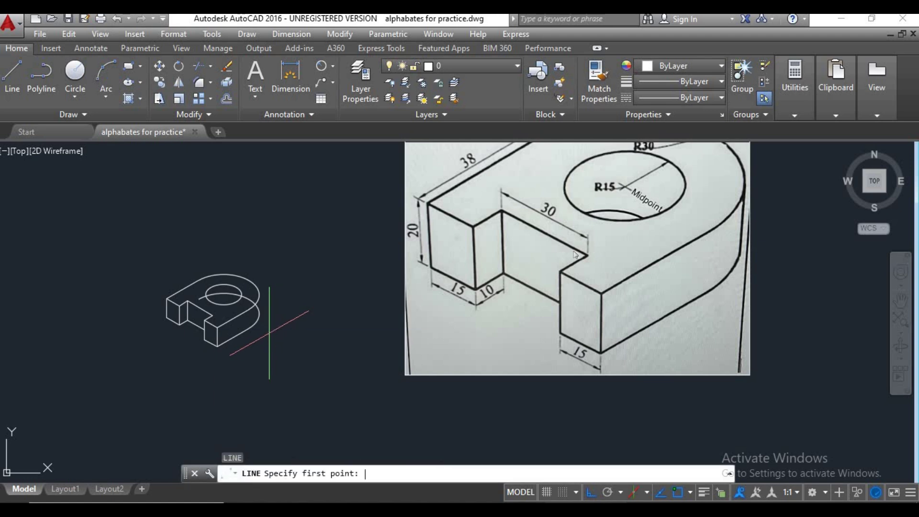
{"action": "middle_click_drag", "start_coordinate": [294, 335], "coordinate": [259, 351]}
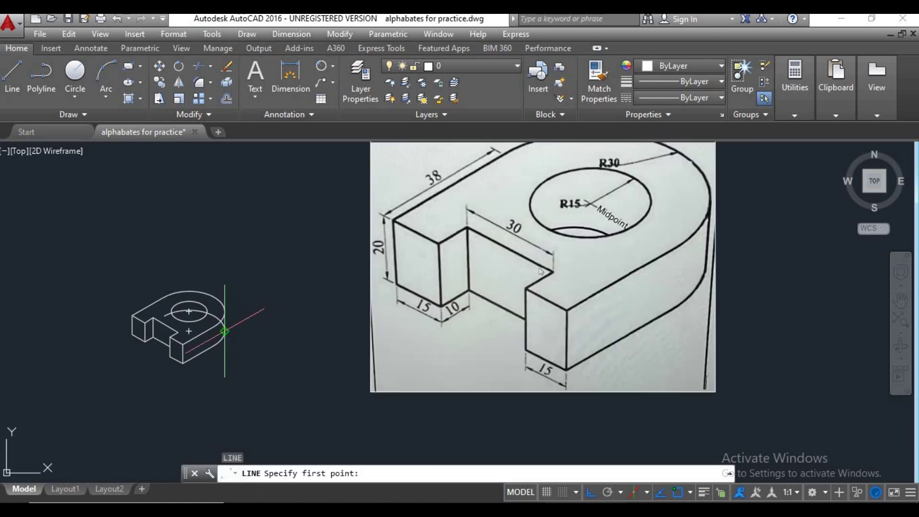
{"action": "left_click", "coordinate": [224, 330]}
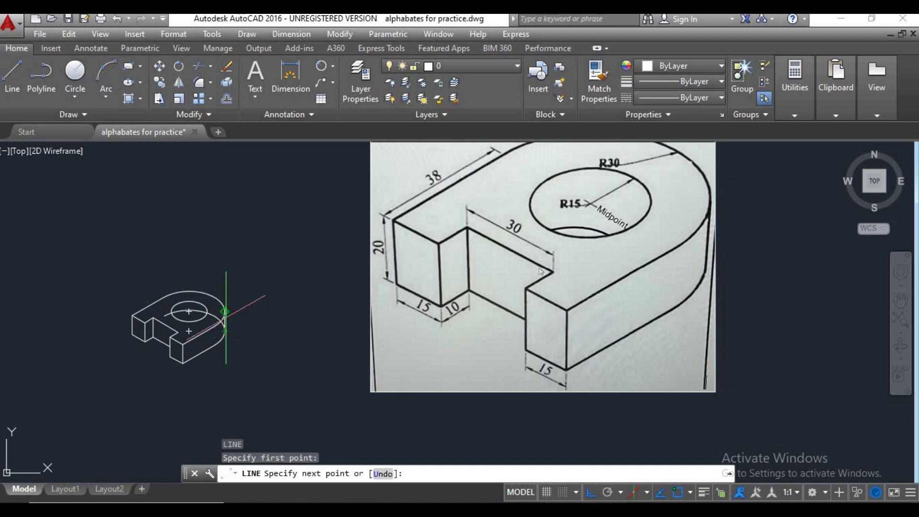
{"action": "left_click", "coordinate": [224, 311]}
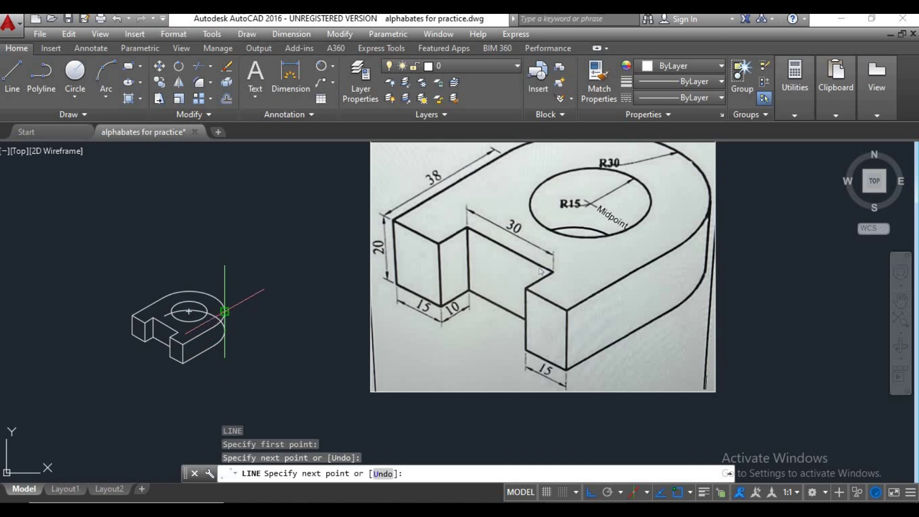
{"action": "key", "text": "Return"}
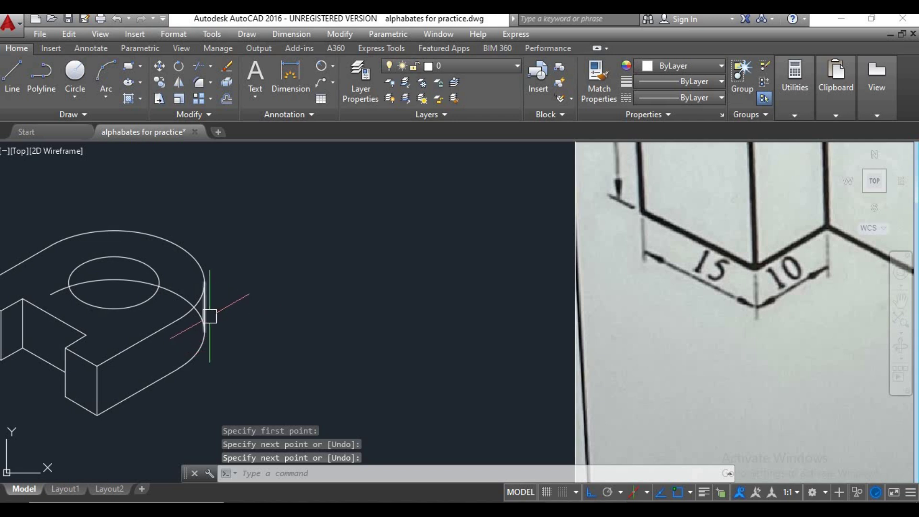
- Trim the lower arc where it meets the silhouette line and erase its leftover hidden part across the top face
{"action": "middle_click_drag", "start_coordinate": [210, 309], "coordinate": [257, 334]}
{"action": "type", "text": "t"}
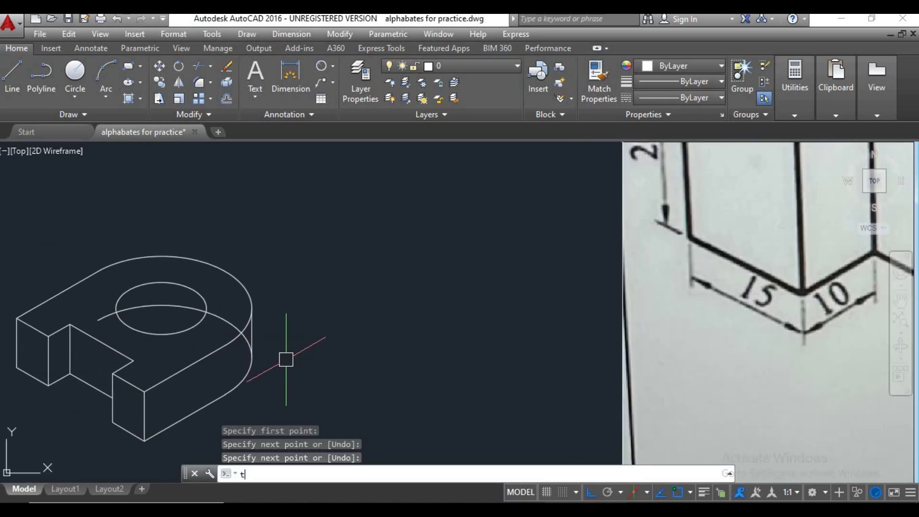
{"action": "type", "text": "r"}
{"action": "key", "text": "Return"}
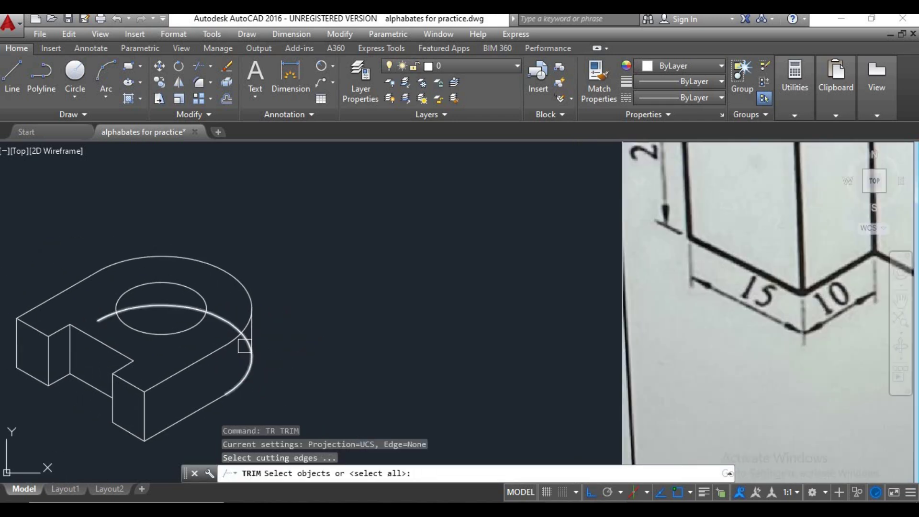
{"action": "scroll", "coordinate": [245, 345], "scroll_direction": "up", "scroll_amount": 2}
{"action": "key", "text": "Return"}
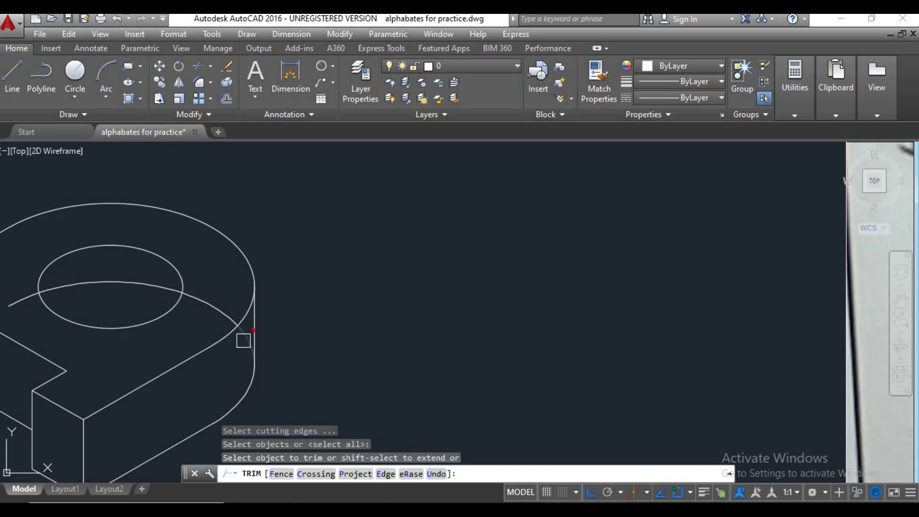
{"action": "key", "text": "Escape"}
{"action": "left_click", "coordinate": [220, 317]}
{"action": "mouse_move", "coordinate": [325, 355]}
{"action": "middle_mouse_down"}
{"action": "mouse_move", "coordinate": [361, 355]}
{"action": "mouse_move", "coordinate": [378, 313]}
{"action": "middle_mouse_up"}
{"action": "type", "text": "e"}
{"action": "key", "text": "Return"}
{"action": "scroll", "coordinate": [365, 359], "scroll_direction": "down", "scroll_amount": 2}
{"action": "scroll", "coordinate": [378, 313], "scroll_direction": "down", "scroll_amount": 3}
{"action": "middle_click_drag", "start_coordinate": [309, 346], "coordinate": [263, 359]}
{"action": "scroll", "coordinate": [291, 353], "scroll_direction": "down", "scroll_amount": 3}
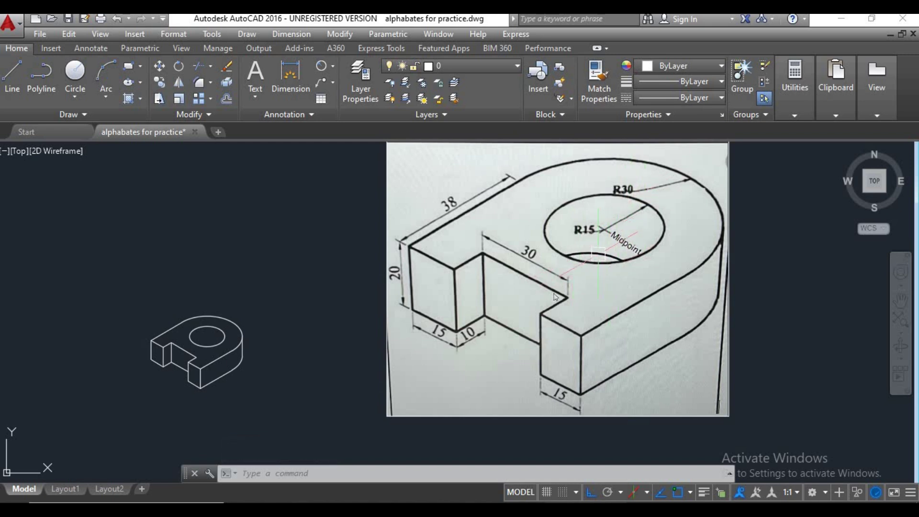
{"action": "left_click", "coordinate": [214, 341]}
{"action": "type", "text": "co"}
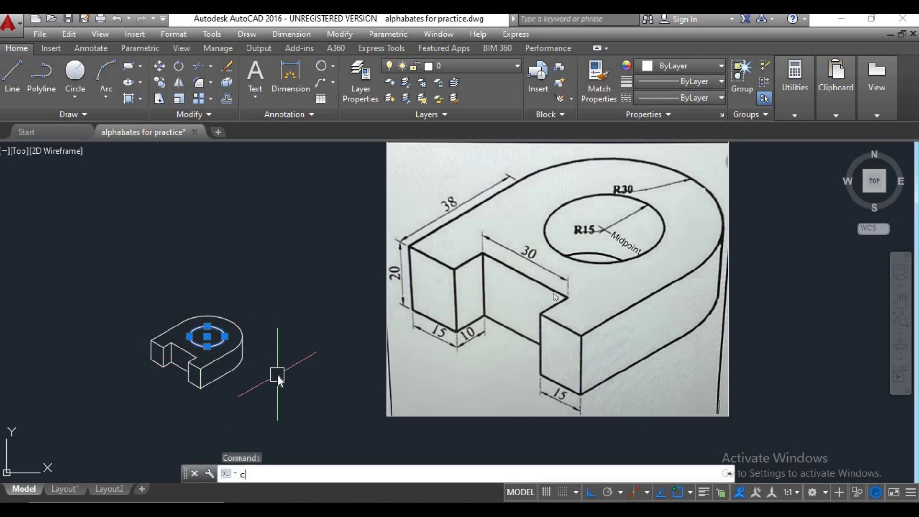
{"action": "key", "text": "Return"}
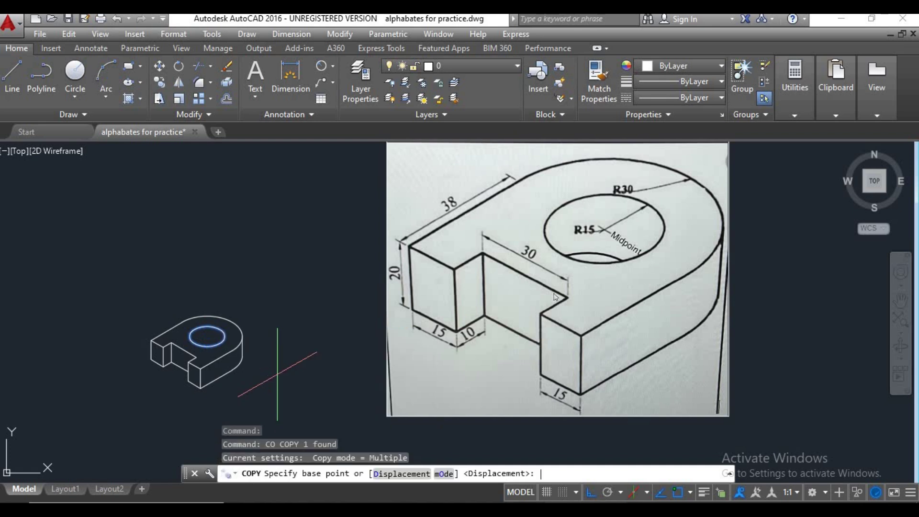
{"action": "left_click", "coordinate": [207, 337]}
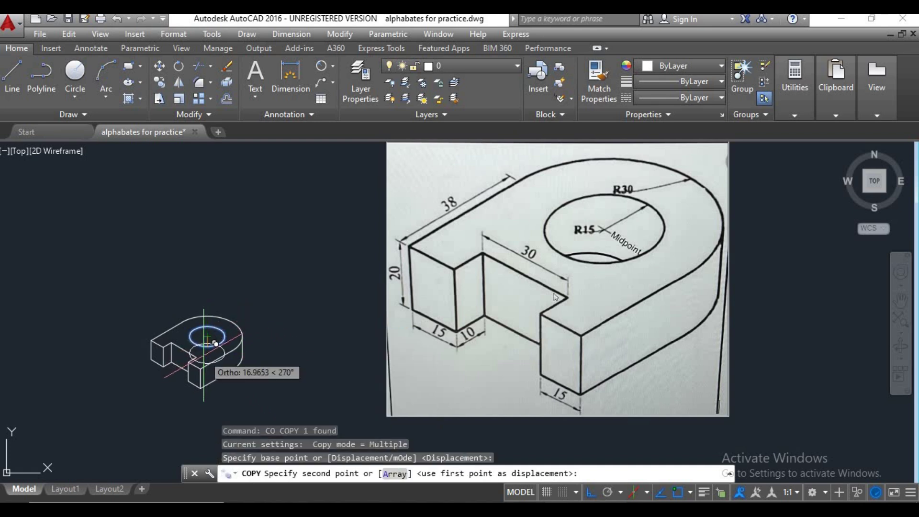
{"action": "scroll", "coordinate": [213, 352], "scroll_direction": "up", "scroll_amount": 5}
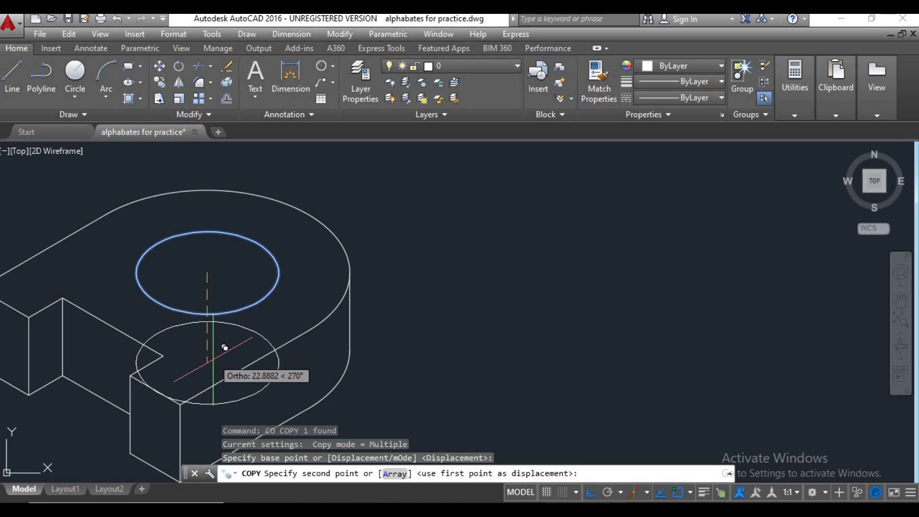
{"action": "scroll", "coordinate": [211, 385], "scroll_direction": "down", "scroll_amount": 5}
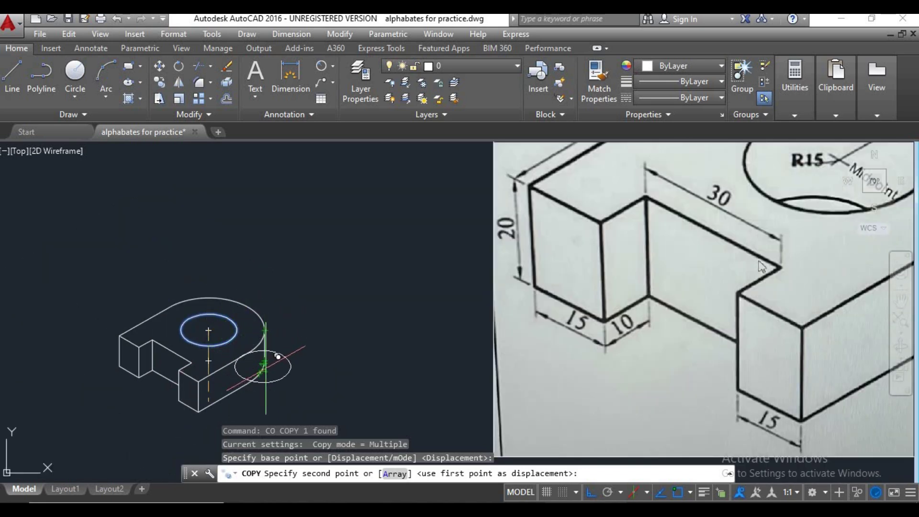
{"action": "key", "text": "Escape"}
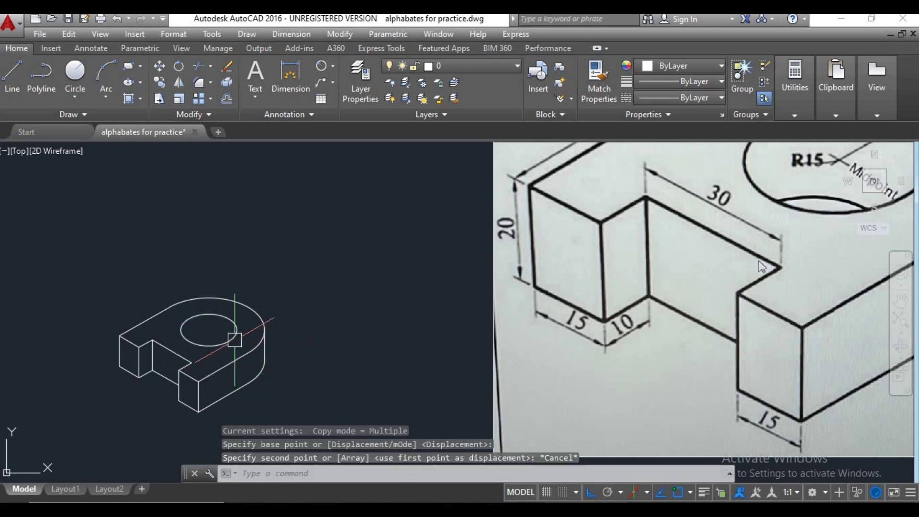
- Copy the R15 hole ellipse straight down, from the upper end to the lower end of the vertical silhouette line
{"action": "left_click", "coordinate": [231, 338]}
{"action": "type", "text": "c"}
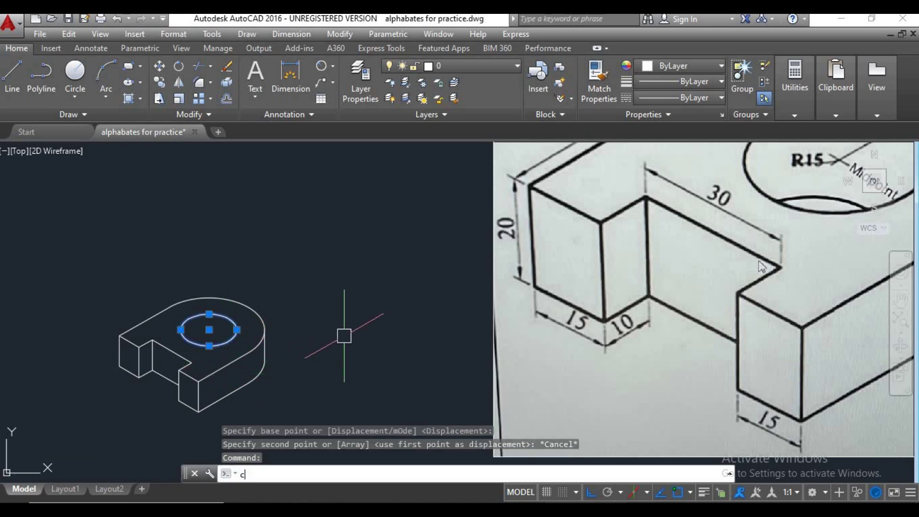
{"action": "type", "text": "o"}
{"action": "key", "text": "Return"}
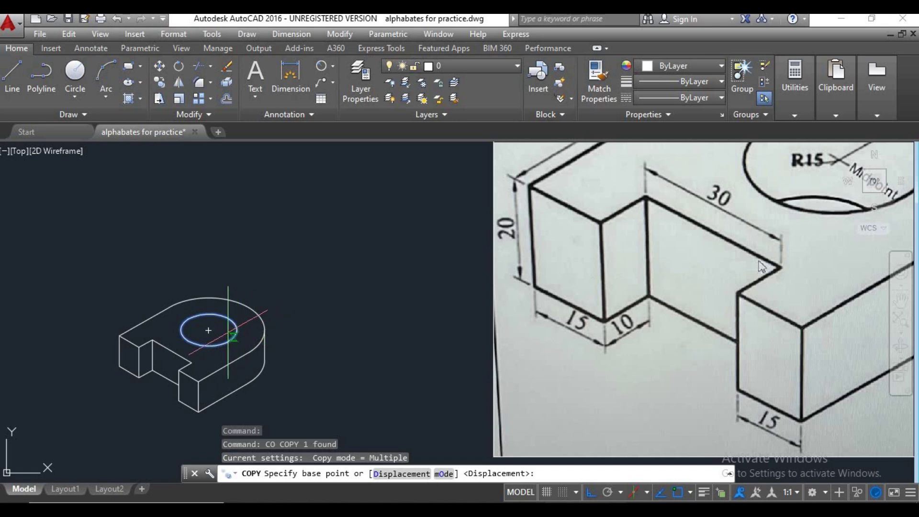
{"action": "scroll", "coordinate": [264, 346], "scroll_direction": "up", "scroll_amount": 4}
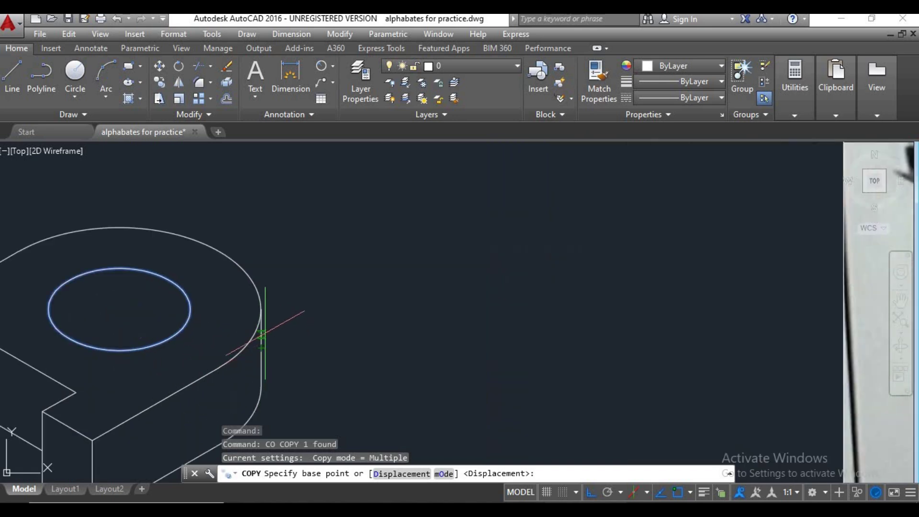
{"action": "left_click", "coordinate": [260, 310]}
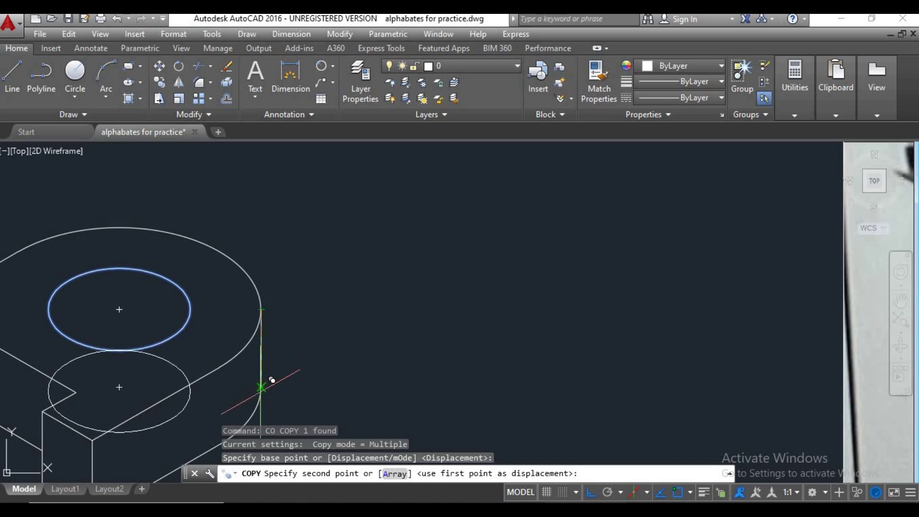
{"action": "left_click", "coordinate": [261, 387]}
{"action": "middle_click_drag", "start_coordinate": [281, 380], "coordinate": [329, 322]}
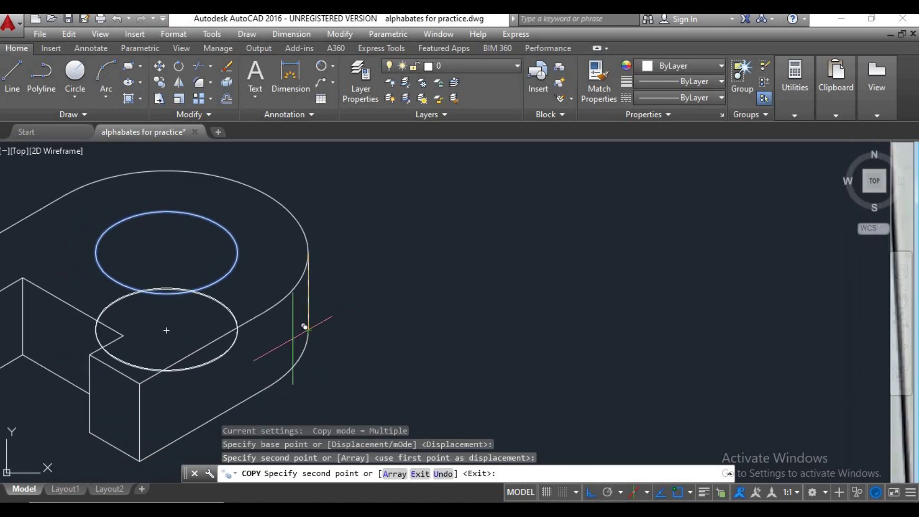
{"action": "key", "text": "Escape"}
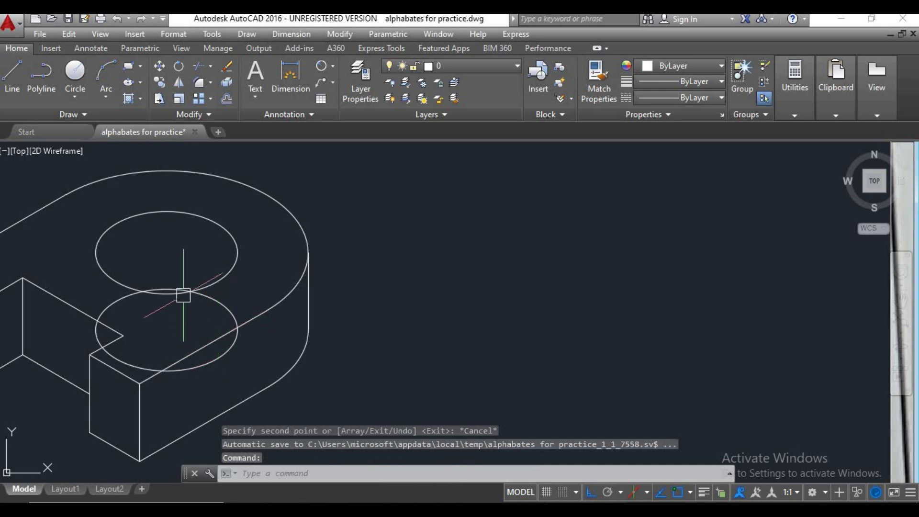
- Erase the copied lower hole ellipse
{"action": "left_click", "coordinate": [224, 307]}
{"action": "scroll", "coordinate": [364, 331], "scroll_direction": "down", "scroll_amount": 4}
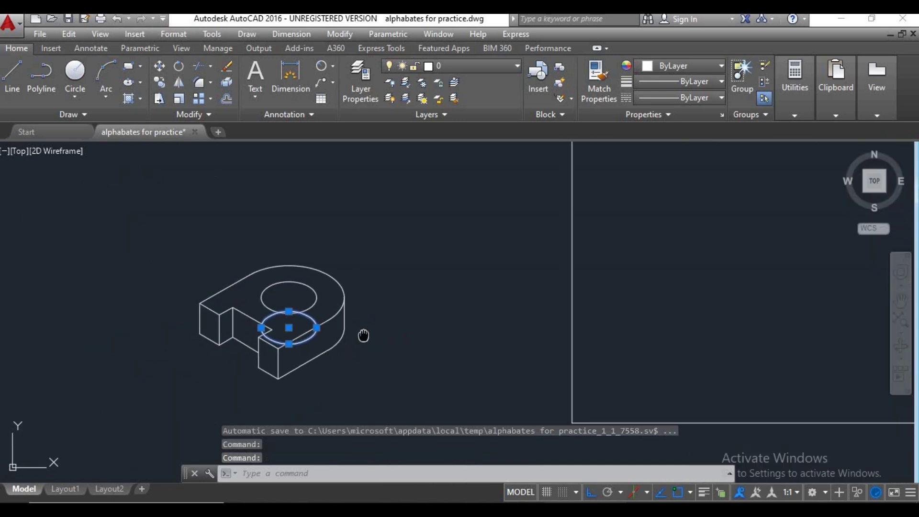
{"action": "type", "text": "e"}
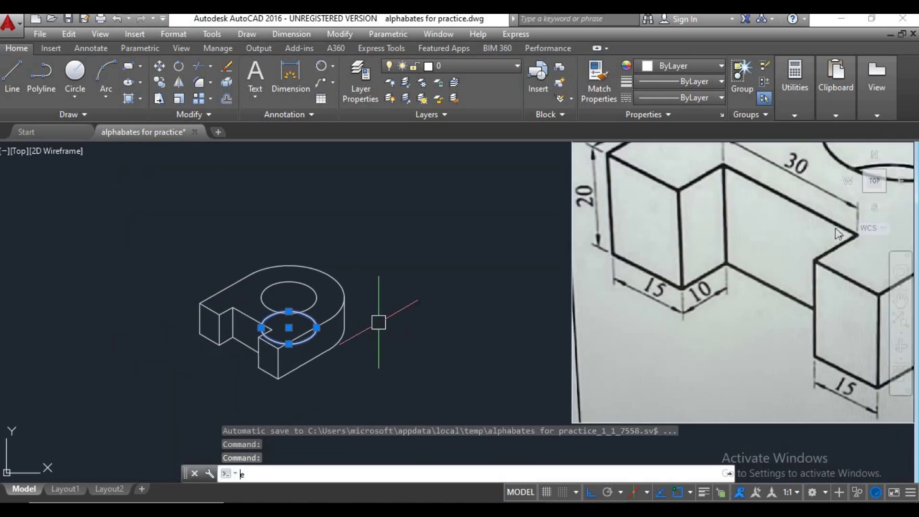
{"action": "key", "text": "Return"}
- Copy the top R15 hole ellipse down again, using the silhouette line's two ends as base and destination points
{"action": "left_click", "coordinate": [316, 297]}
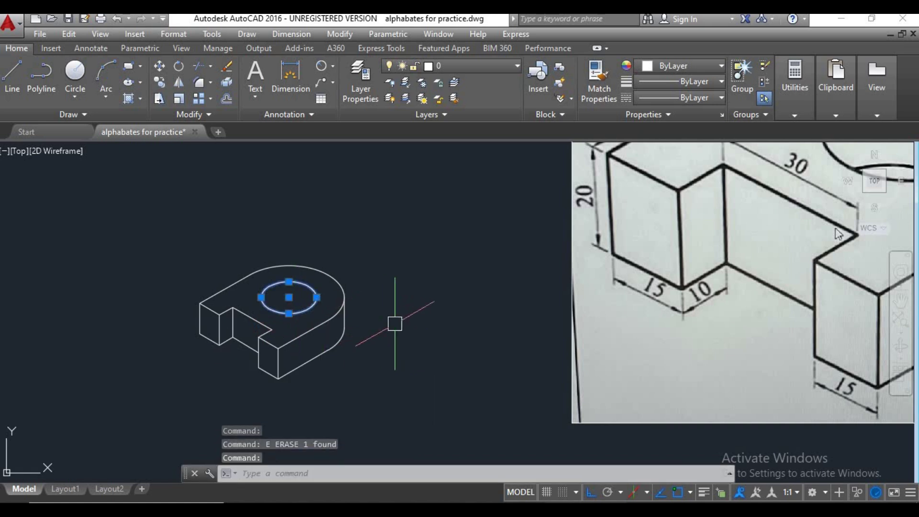
{"action": "type", "text": "co"}
{"action": "key", "text": "Return"}
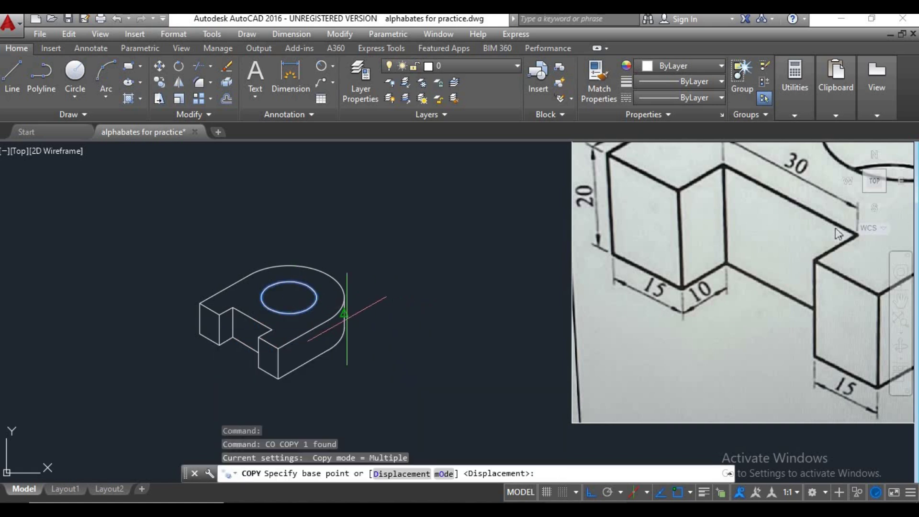
{"action": "scroll", "coordinate": [344, 318], "scroll_direction": "up", "scroll_amount": 5}
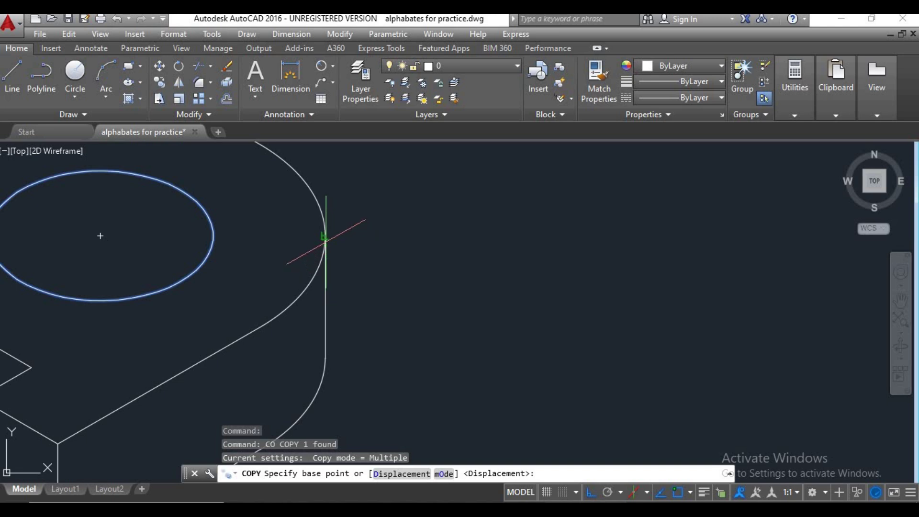
{"action": "left_click", "coordinate": [324, 237]}
{"action": "middle_click_drag", "start_coordinate": [340, 314], "coordinate": [421, 223]}
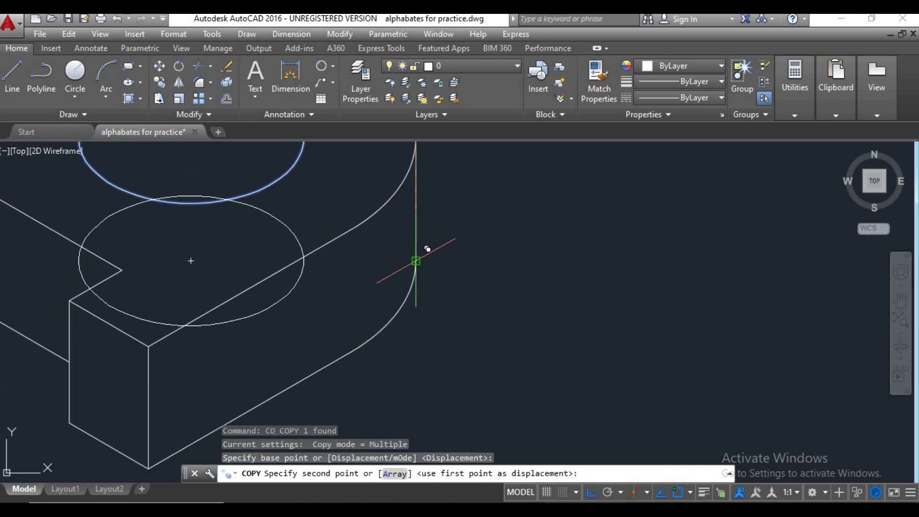
{"action": "left_click", "coordinate": [416, 259]}
{"action": "key", "text": "Return"}
{"action": "scroll", "coordinate": [409, 278], "scroll_direction": "down", "scroll_amount": 4}
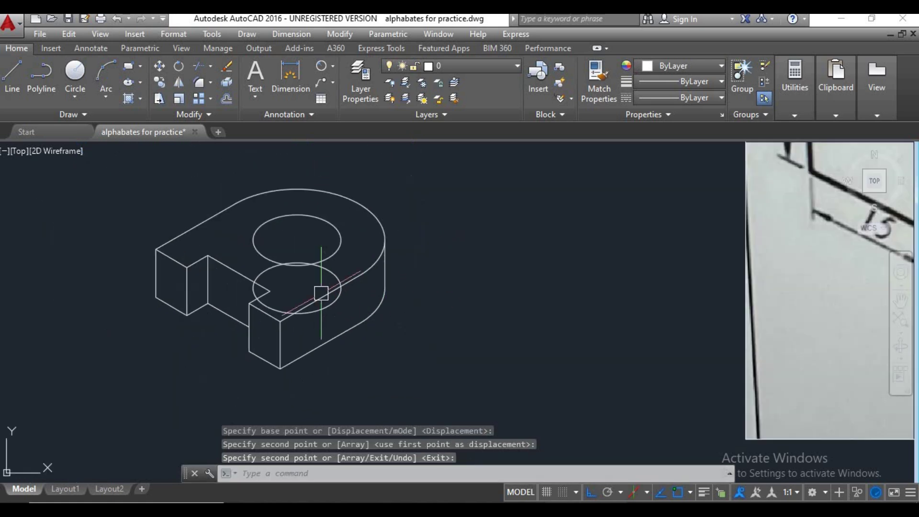
- Trim the lower hole ellipse where it crosses the top R15 ellipse and erase the leftover part outside the hole
{"action": "scroll", "coordinate": [335, 271], "scroll_direction": "up", "scroll_amount": 2}
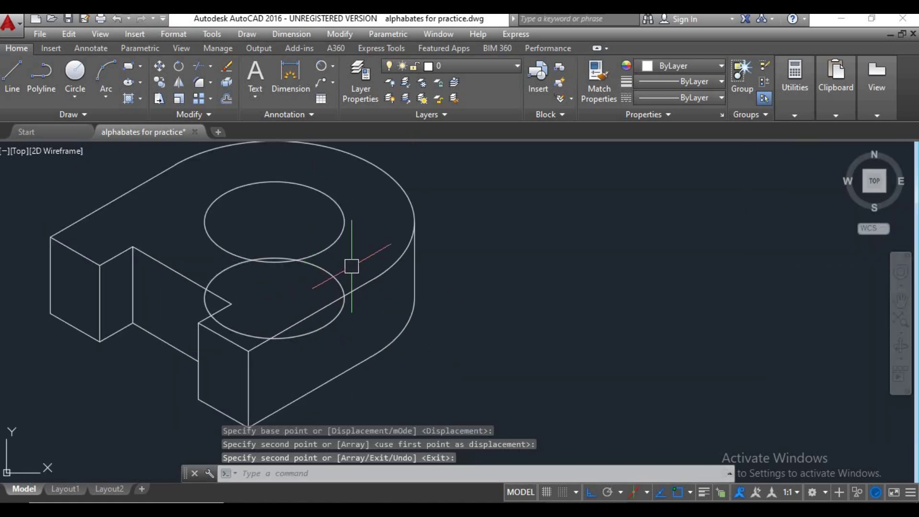
{"action": "type", "text": "tr"}
{"action": "key", "text": "Return"}
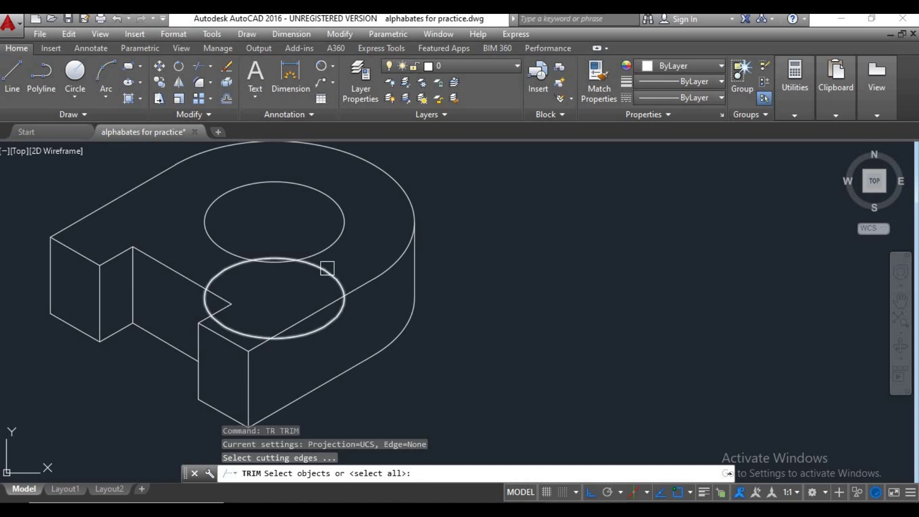
{"action": "key", "text": "Return"}
{"action": "left_click", "coordinate": [327, 268]}
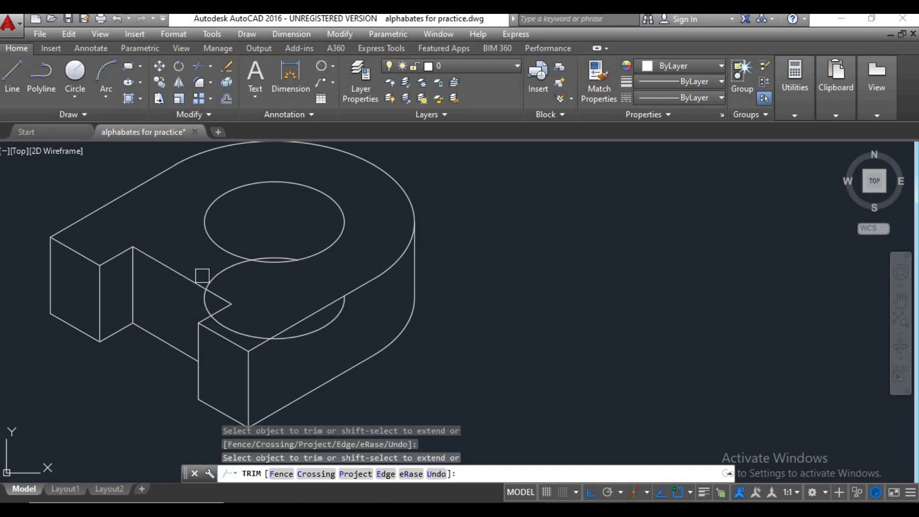
{"action": "key", "text": "Escape"}
{"action": "left_click", "coordinate": [261, 336]}
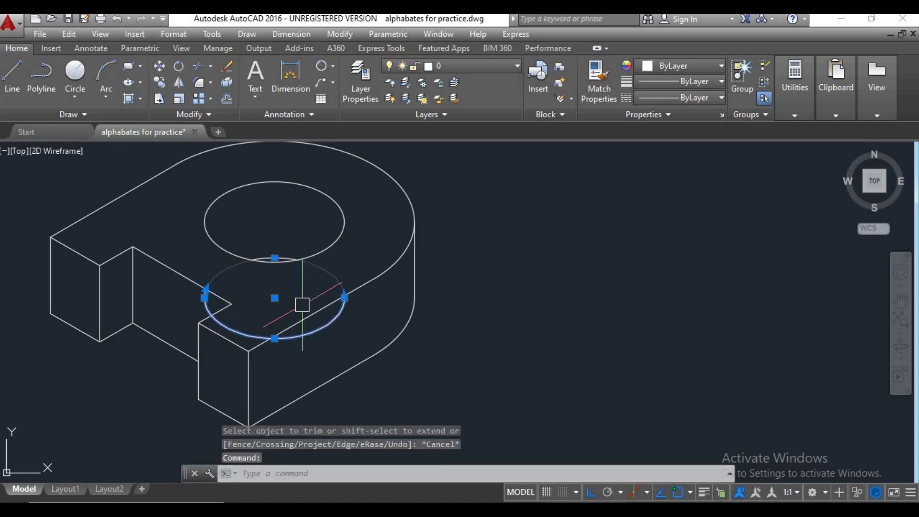
{"action": "type", "text": "e"}
{"action": "key", "text": "Return"}
- Compare the arc inside the hole with the reference image and inspect it together with the lower R30 arc
{"action": "scroll", "coordinate": [324, 315], "scroll_direction": "down", "scroll_amount": 4}
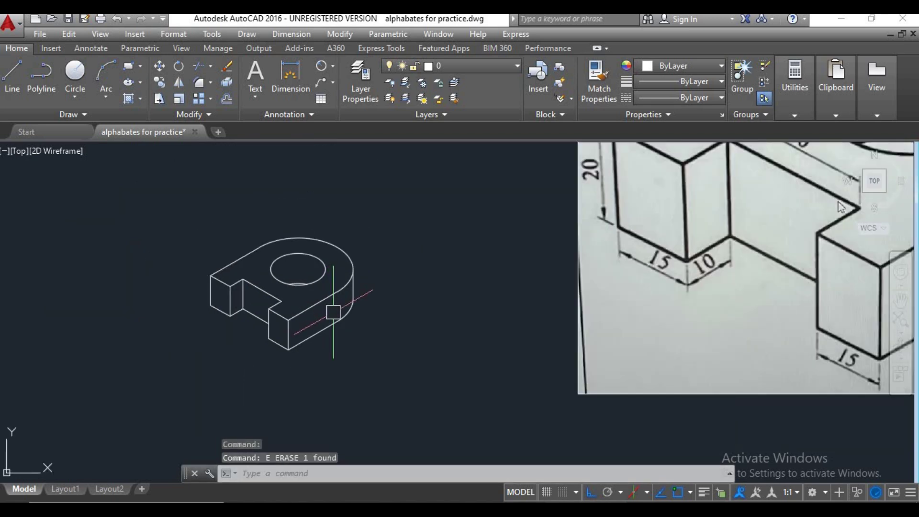
{"action": "scroll", "coordinate": [320, 292], "scroll_direction": "up", "scroll_amount": 3}
{"action": "scroll", "coordinate": [293, 319], "scroll_direction": "down", "scroll_amount": 3}
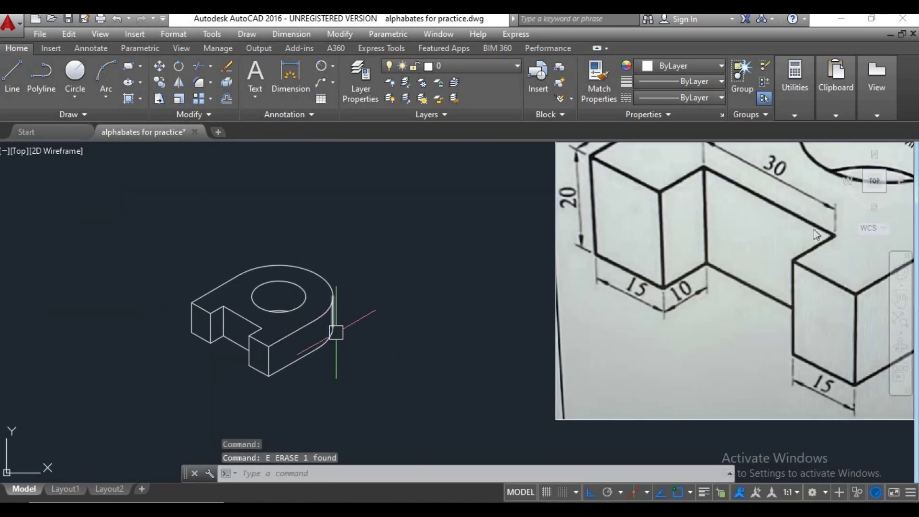
{"action": "scroll", "coordinate": [302, 332], "scroll_direction": "down", "scroll_amount": 3}
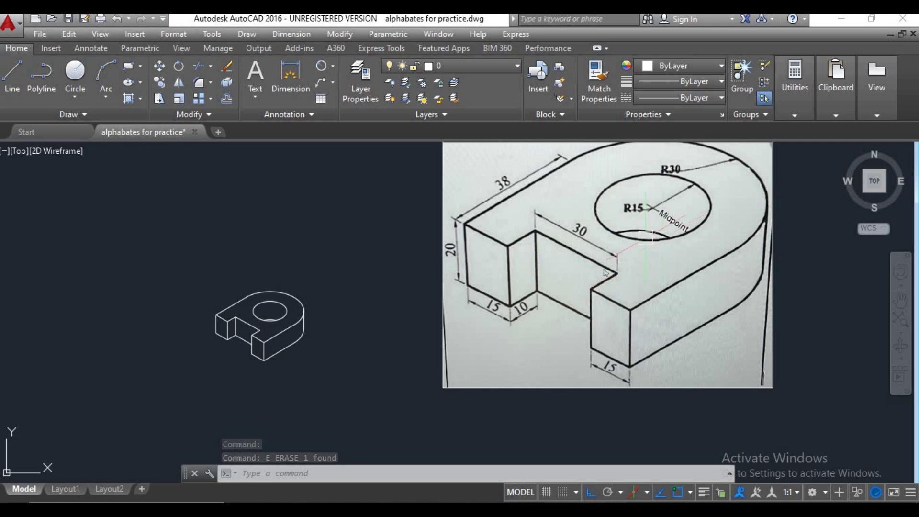
{"action": "scroll", "coordinate": [268, 306], "scroll_direction": "up", "scroll_amount": 5}
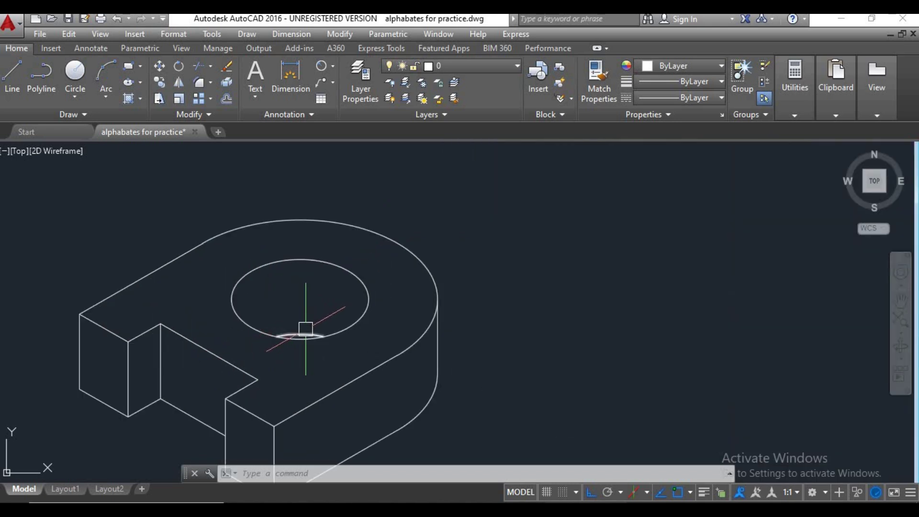
{"action": "left_click", "coordinate": [306, 330]}
{"action": "middle_click_drag", "start_coordinate": [343, 357], "coordinate": [367, 304]}
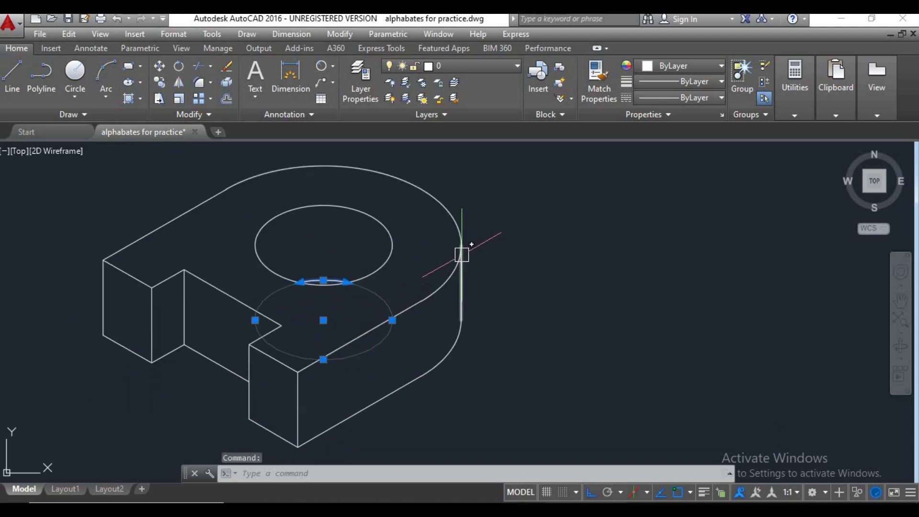
{"action": "left_click", "coordinate": [455, 336]}
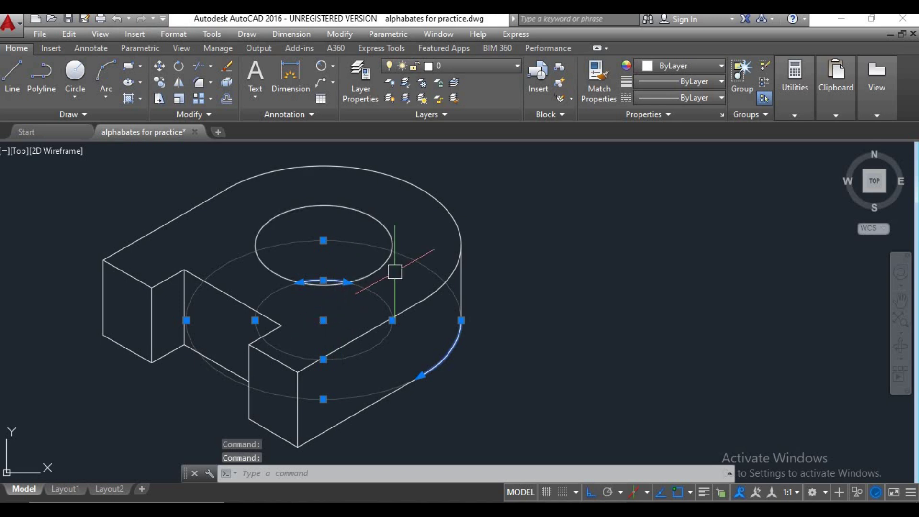
{"action": "key", "text": "Escape"}
- Erase the short lower arc inside the R15 hole
{"action": "left_click", "coordinate": [301, 283]}
{"action": "left_click", "coordinate": [367, 309]}
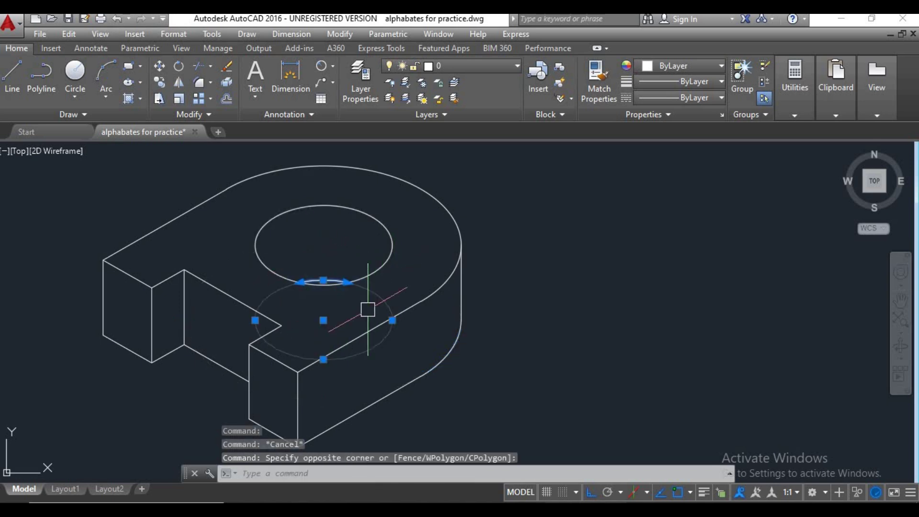
{"action": "type", "text": "e"}
{"action": "key", "text": "Return"}
- Copy the R15 hole ellipse from its center straight down by 20
{"action": "left_click", "coordinate": [375, 270]}
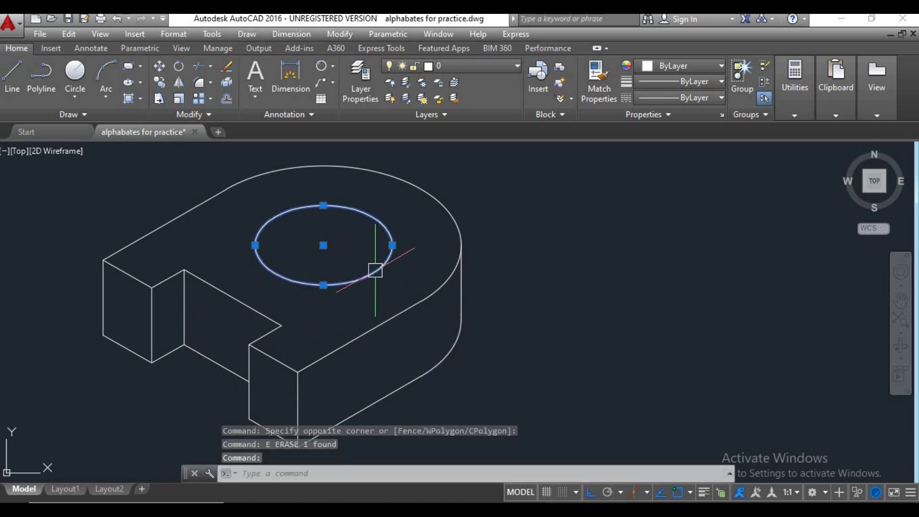
{"action": "type", "text": "co"}
{"action": "key", "text": "Return"}
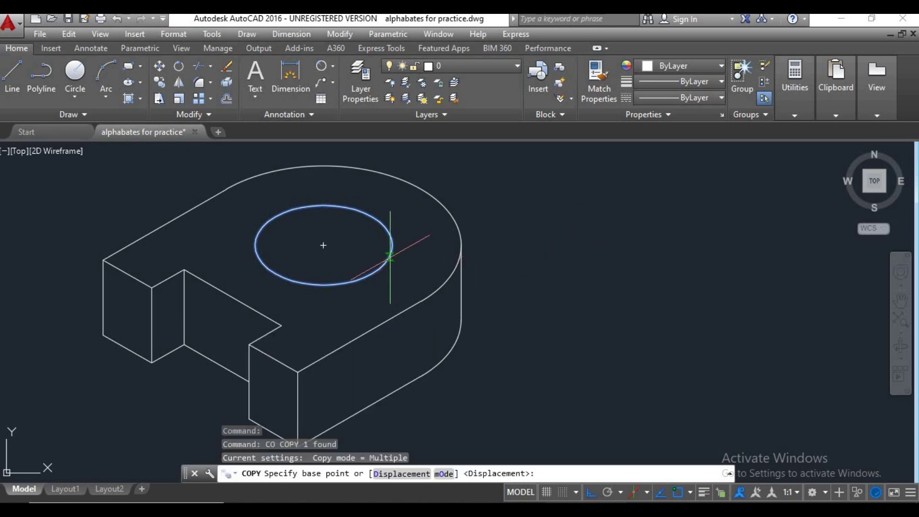
{"action": "scroll", "coordinate": [325, 273], "scroll_direction": "down", "scroll_amount": 4}
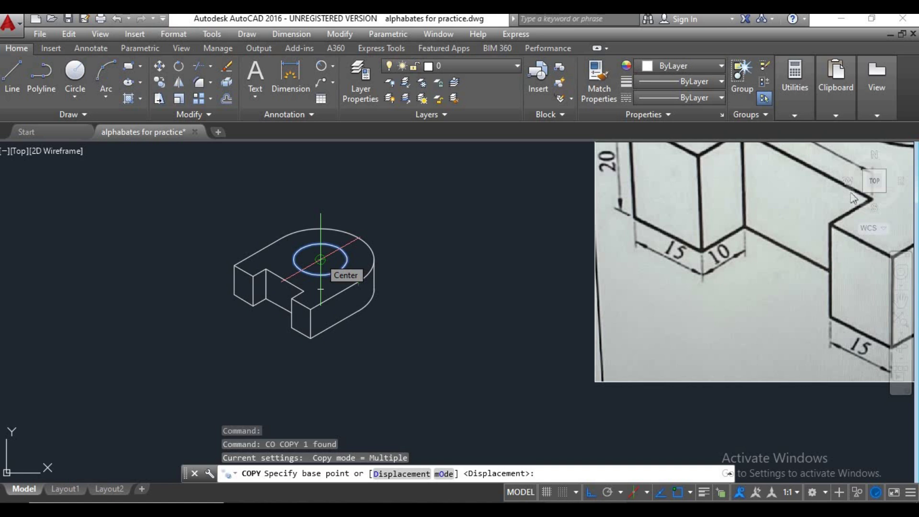
{"action": "left_click", "coordinate": [320, 260]}
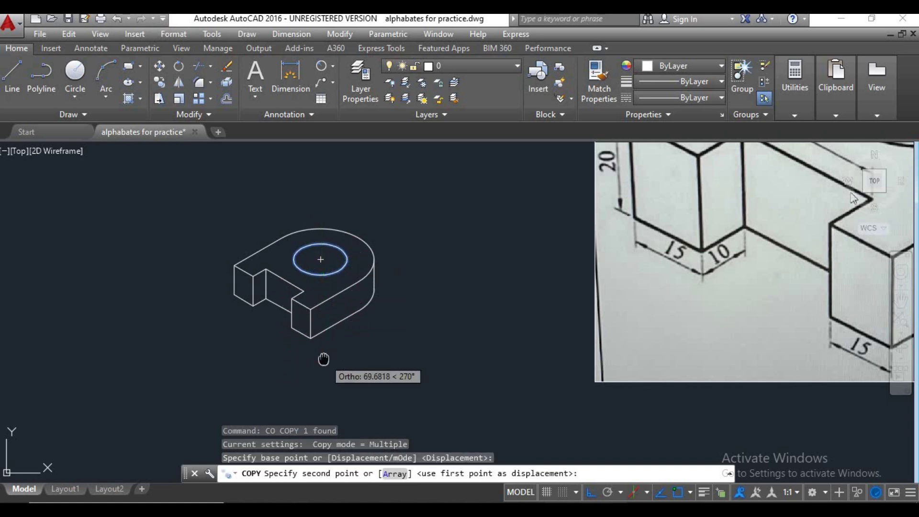
{"action": "scroll", "coordinate": [323, 359], "scroll_direction": "down", "scroll_amount": 2}
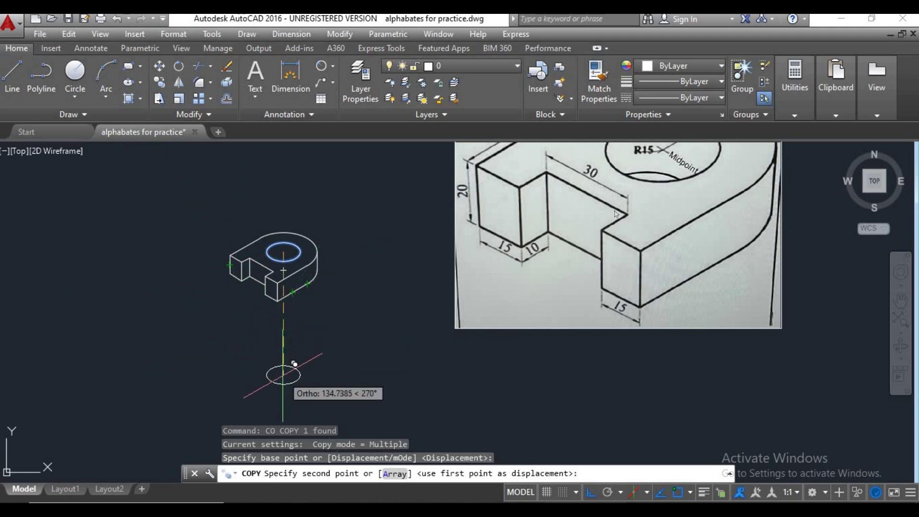
{"action": "type", "text": "20"}
{"action": "key", "text": "Return"}
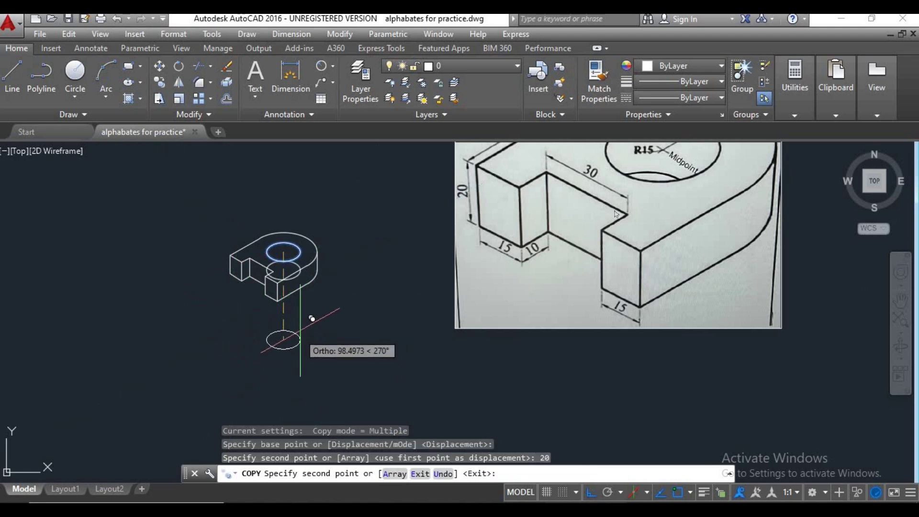
{"action": "key", "text": "Escape"}
- Compare the copied lower hole ellipse with the arc shown inside the R15 hole in the reference image
{"action": "scroll", "coordinate": [287, 287], "scroll_direction": "up", "scroll_amount": 6}
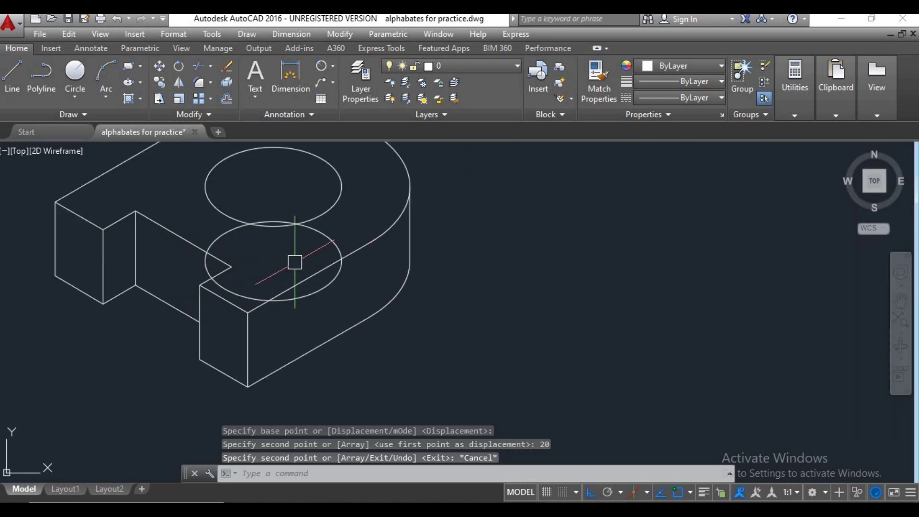
{"action": "scroll", "coordinate": [367, 329], "scroll_direction": "down", "scroll_amount": 3}
{"action": "scroll", "coordinate": [568, 287], "scroll_direction": "down", "scroll_amount": 3}
{"action": "mouse_move", "coordinate": [568, 270]}
{"action": "middle_mouse_down"}
{"action": "mouse_move", "coordinate": [721, 270]}
{"action": "mouse_move", "coordinate": [675, 292]}
{"action": "middle_mouse_up"}
{"action": "scroll", "coordinate": [675, 291], "scroll_direction": "down", "scroll_amount": 2}
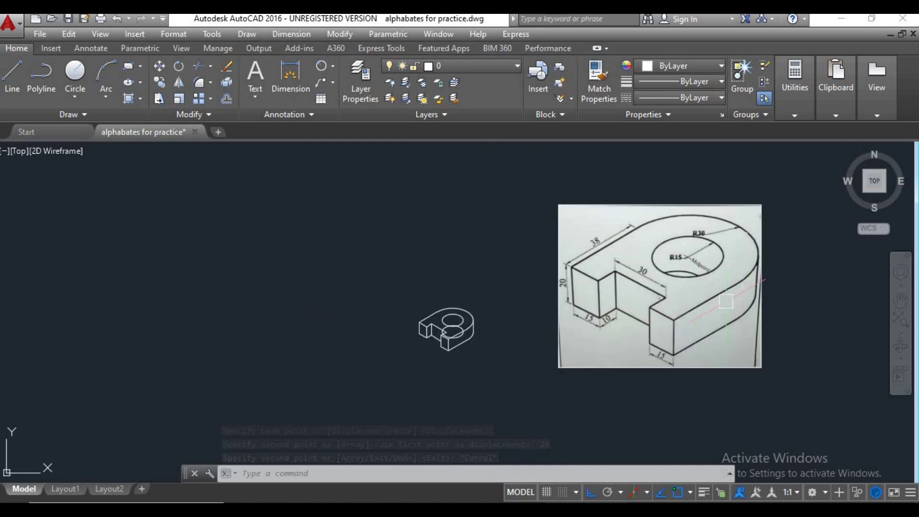
{"action": "scroll", "coordinate": [746, 280], "scroll_direction": "up", "scroll_amount": 2}
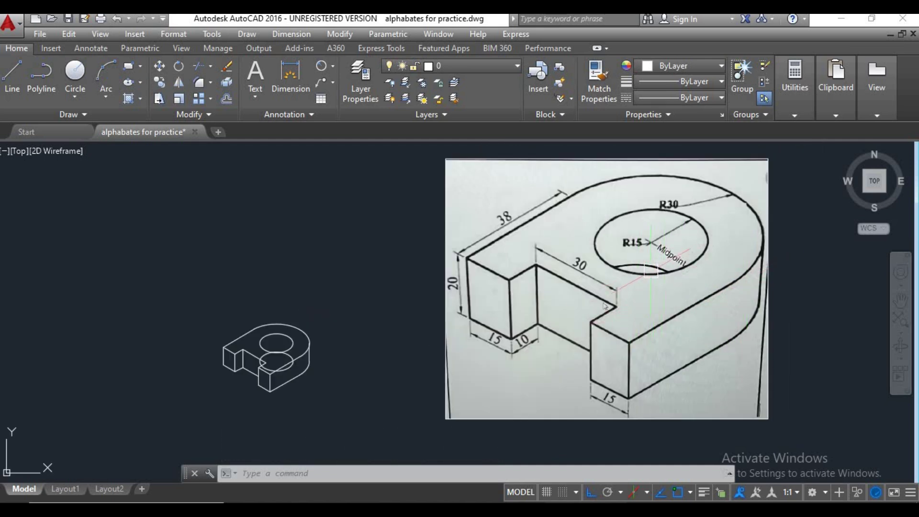
{"action": "scroll", "coordinate": [276, 361], "scroll_direction": "up", "scroll_amount": 4}
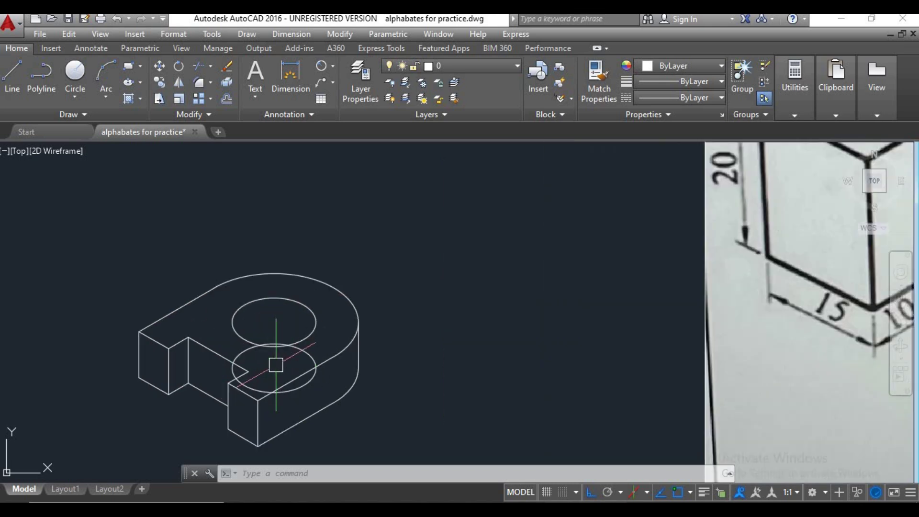
- Trim the copied lower ellipse where it crosses the top R15 hole ellipse, keeping the small arc inside the hole
{"action": "key", "text": "Return"}
{"action": "scroll", "coordinate": [302, 349], "scroll_direction": "up", "scroll_amount": 2}
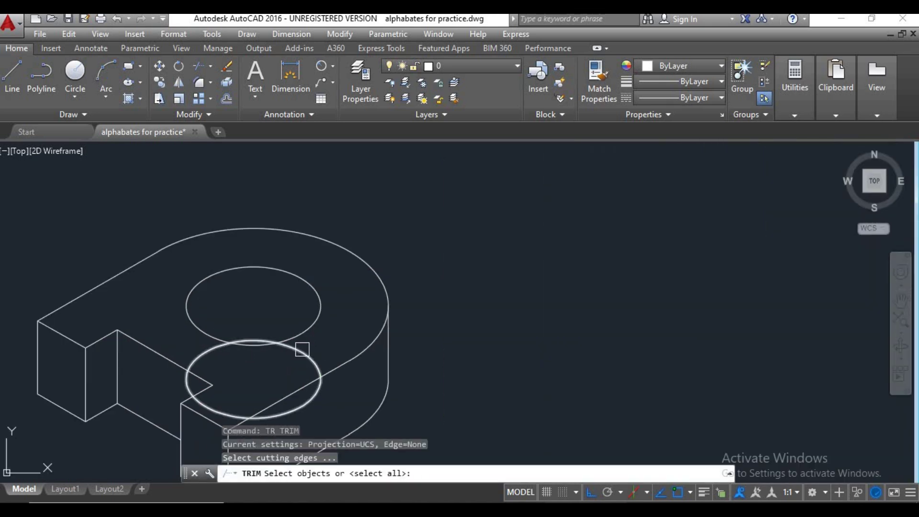
{"action": "key", "text": "Return"}
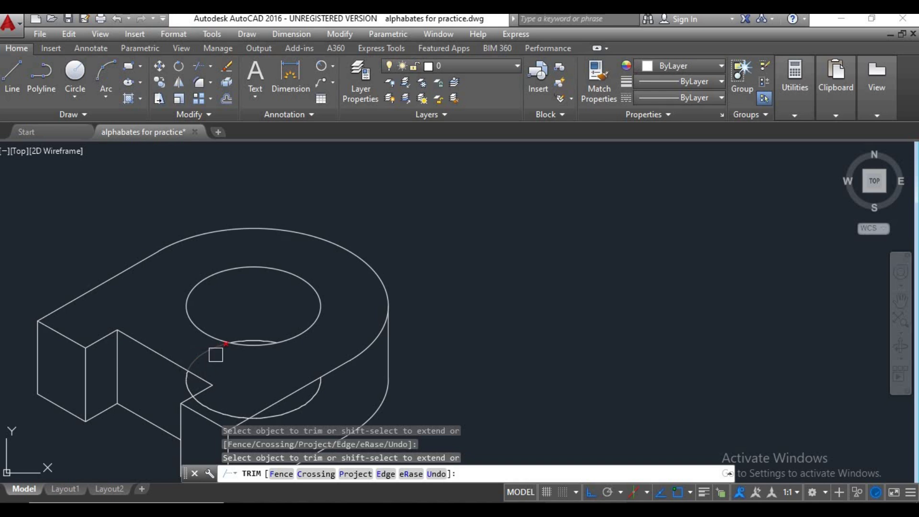
{"action": "key", "text": "Escape"}
{"action": "key", "text": "Escape"}
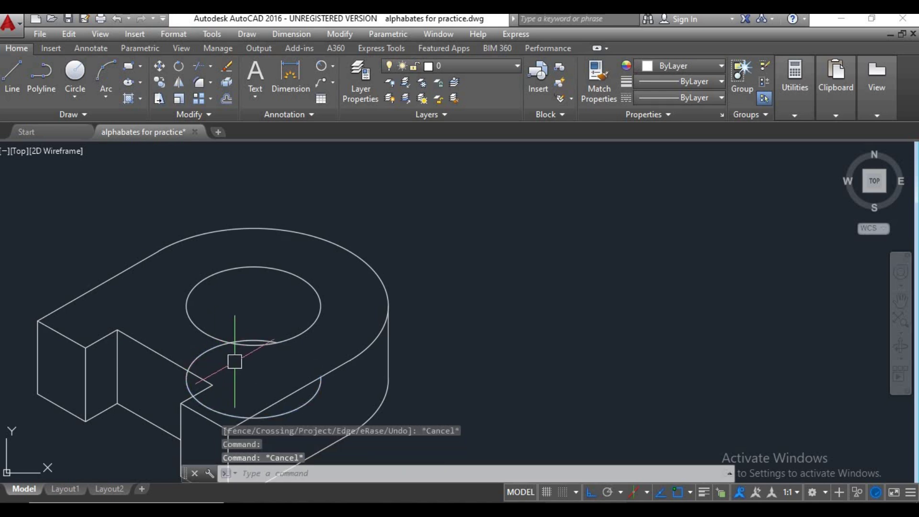
{"action": "type", "text": "tr"}
{"action": "key", "text": "Return"}
{"action": "key", "text": "Return"}
{"action": "key", "text": "Escape"}
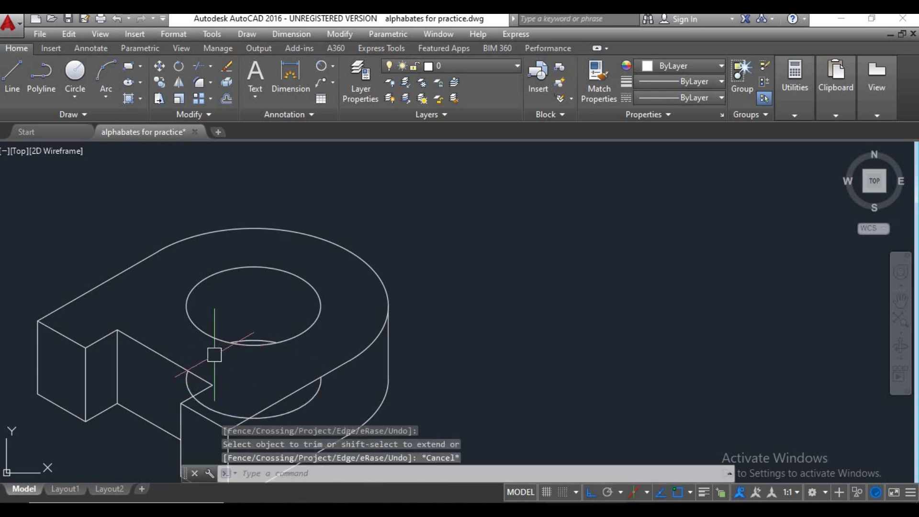
- Erase the leftover part of the lower ellipse outside the hole and check the finished bracket against its reference image
{"action": "left_click", "coordinate": [216, 352]}
{"action": "type", "text": "e"}
{"action": "key", "text": "Return"}
{"action": "scroll", "coordinate": [243, 381], "scroll_direction": "down", "scroll_amount": 5}
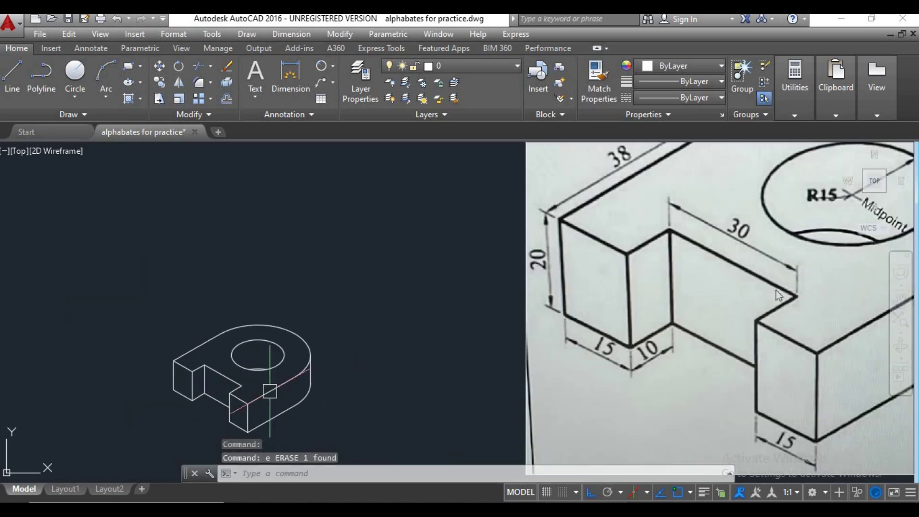
{"action": "middle_click_drag", "start_coordinate": [309, 378], "coordinate": [270, 379]}
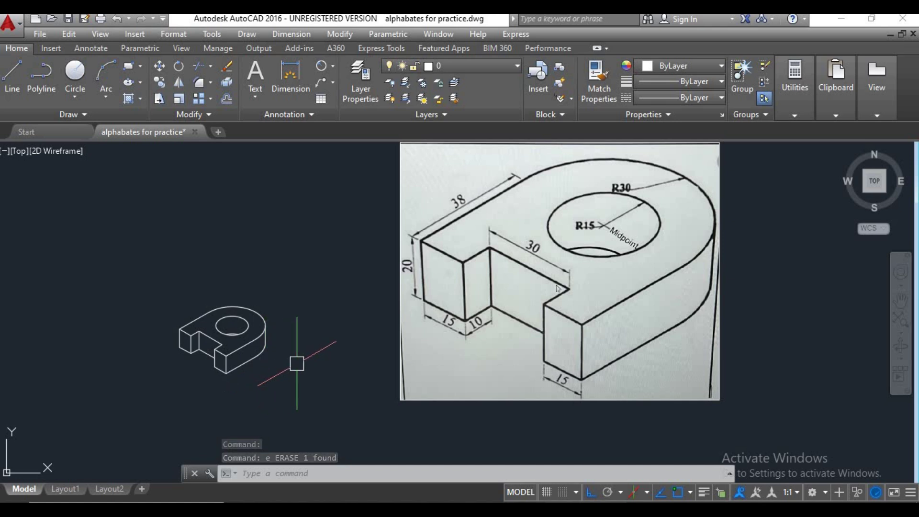
{"action": "middle_click_drag", "start_coordinate": [290, 383], "coordinate": [223, 382]}
{"action": "scroll", "coordinate": [433, 383], "scroll_direction": "down", "scroll_amount": 3}
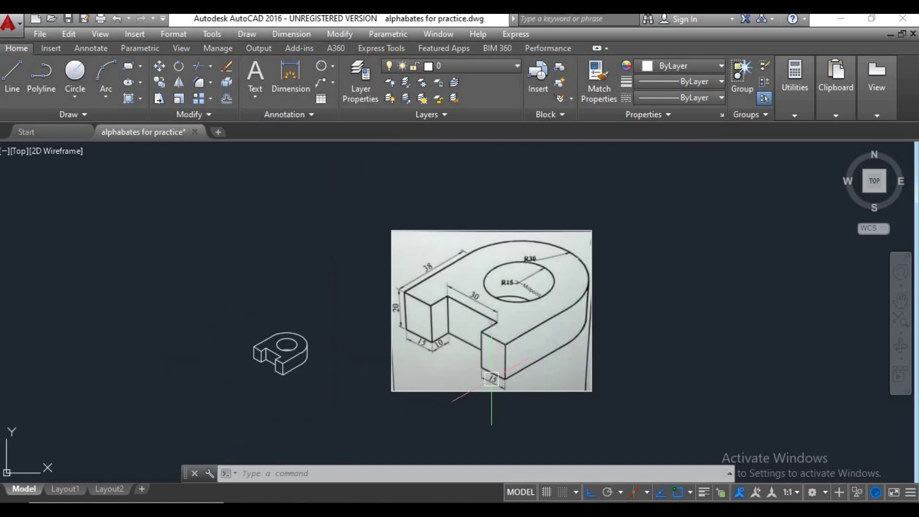
- Scale the next reference image, the inch-dimensioned bracket with the Ø.75 hole, by .25 from its lower-left corner
{"action": "middle_click_drag", "start_coordinate": [358, 337], "coordinate": [265, 311]}
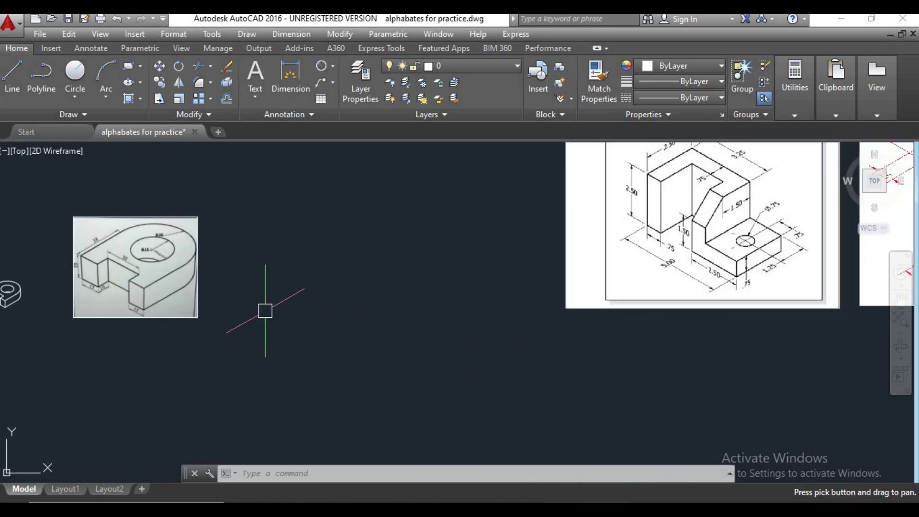
{"action": "middle_click_drag", "start_coordinate": [431, 322], "coordinate": [254, 322]}
{"action": "middle_click_drag", "start_coordinate": [541, 298], "coordinate": [506, 315]}
{"action": "left_click", "coordinate": [479, 307]}
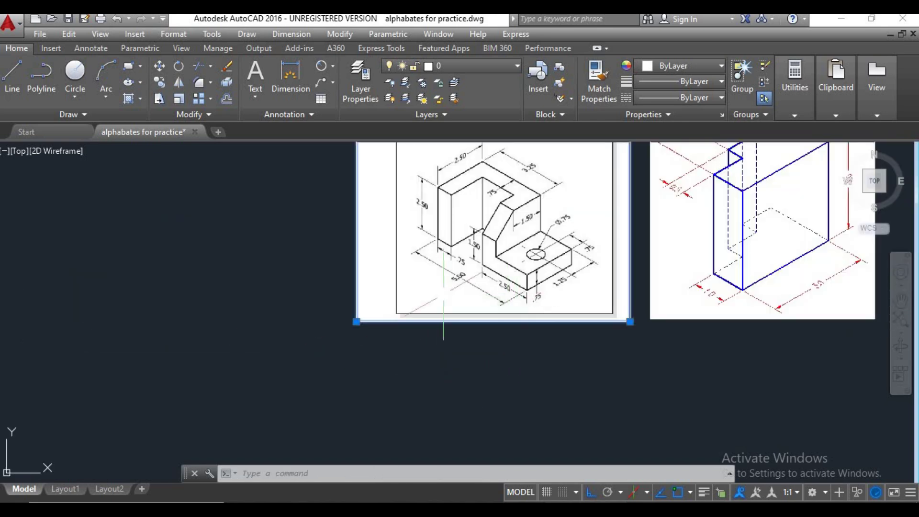
{"action": "left_click", "coordinate": [431, 339]}
{"action": "middle_click_drag", "start_coordinate": [431, 338], "coordinate": [431, 365]}
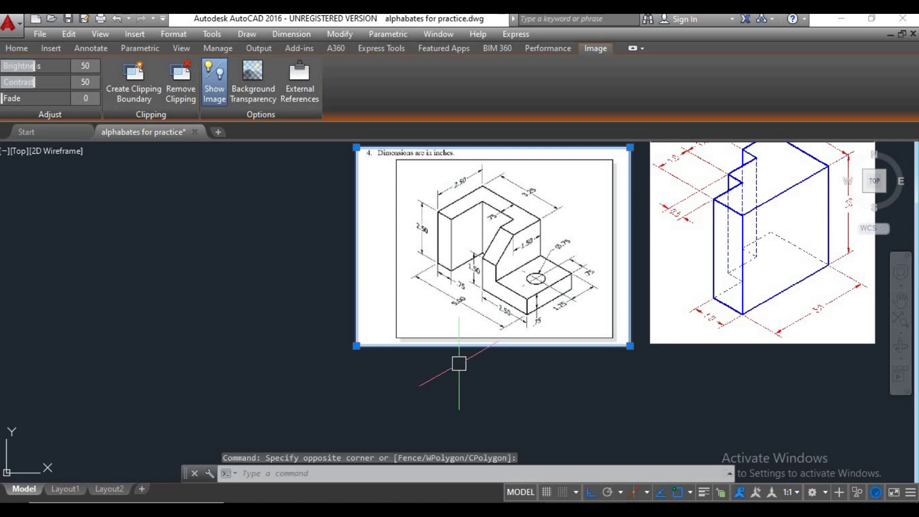
{"action": "type", "text": "sc"}
{"action": "key", "text": "Return"}
{"action": "left_click", "coordinate": [357, 345]}
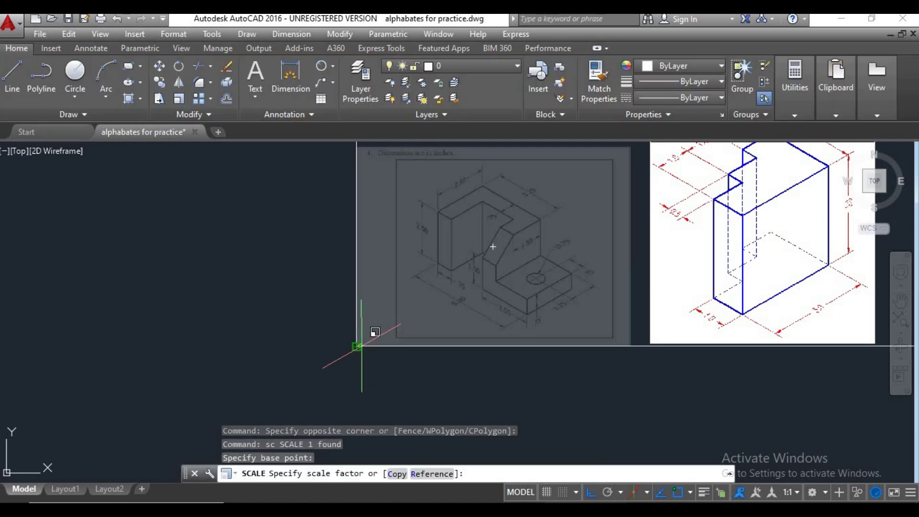
{"action": "scroll", "coordinate": [419, 335], "scroll_direction": "down", "scroll_amount": 5}
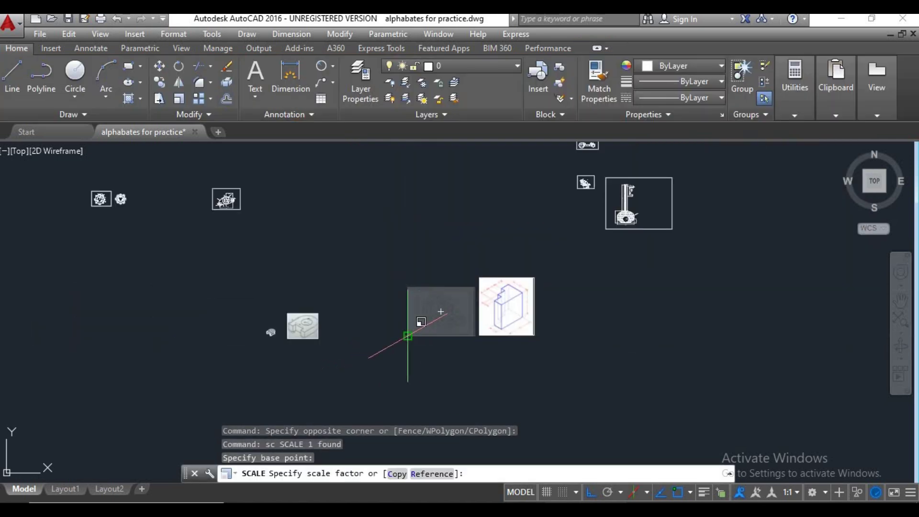
{"action": "key", "text": "Return"}
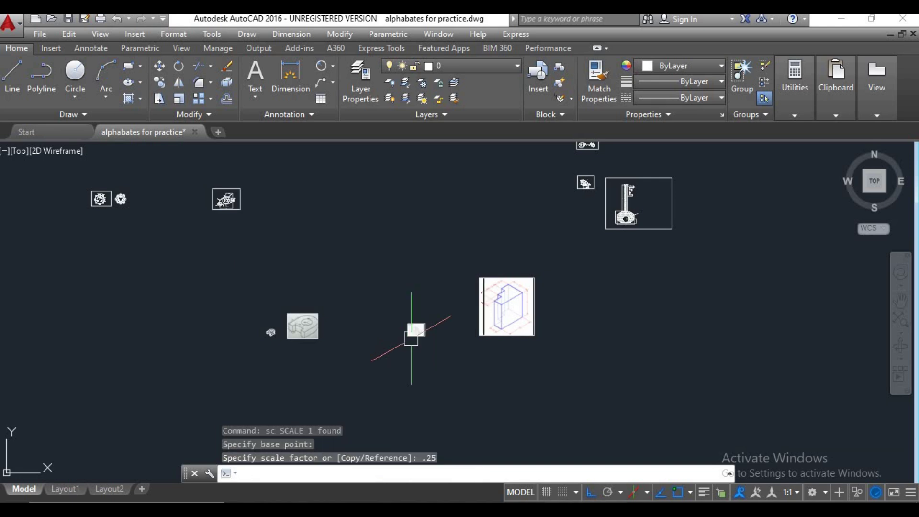
- Draw a 2.5 line up and to the left in the left isoplane, beside the reference image, for the bracket's lower front edge
{"action": "scroll", "coordinate": [411, 335], "scroll_direction": "up", "scroll_amount": 7}
{"action": "middle_click_drag", "start_coordinate": [475, 386], "coordinate": [633, 343]}
{"action": "scroll", "coordinate": [547, 360], "scroll_direction": "up", "scroll_amount": 2}
{"action": "scroll", "coordinate": [626, 415], "scroll_direction": "down", "scroll_amount": 2}
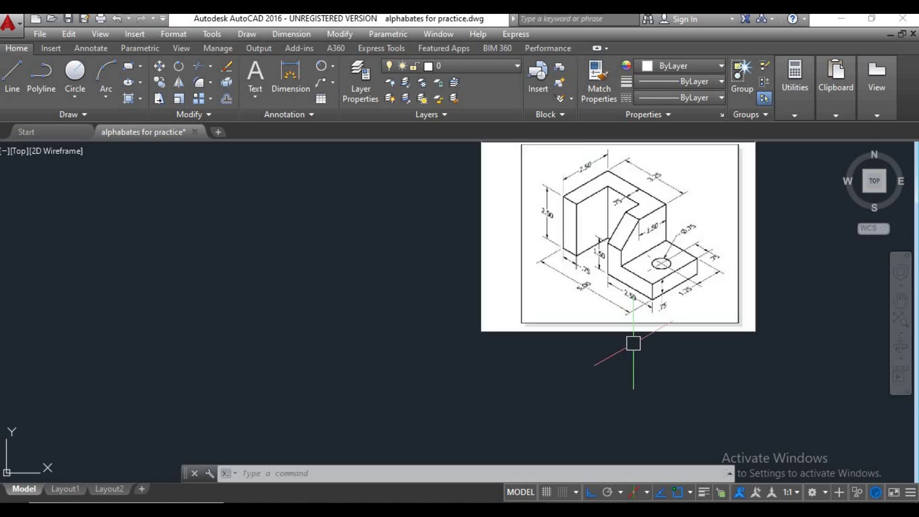
{"action": "type", "text": "l"}
{"action": "key", "text": "Return"}
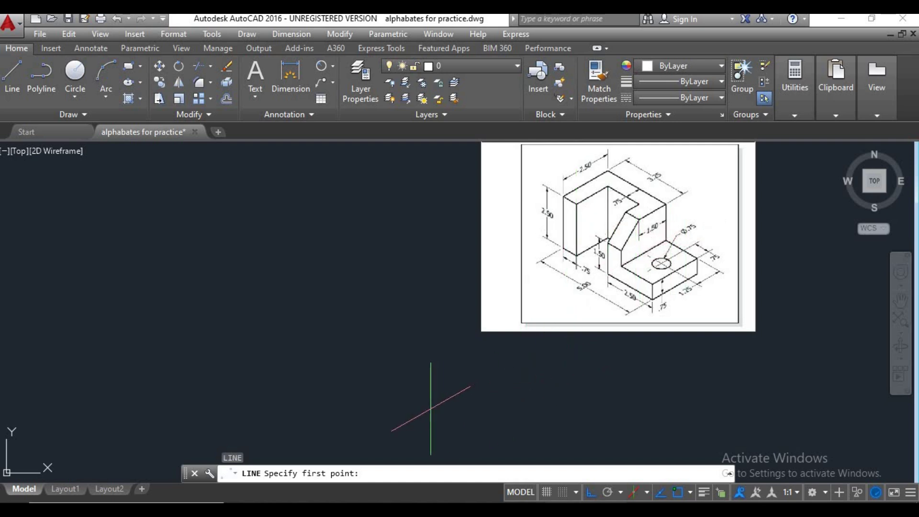
{"action": "scroll", "coordinate": [612, 365], "scroll_direction": "up", "scroll_amount": 4}
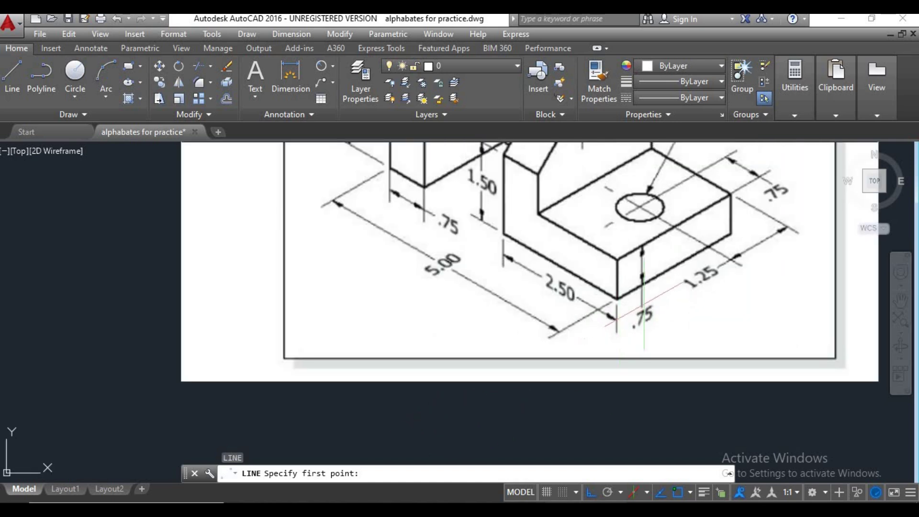
{"action": "scroll", "coordinate": [677, 291], "scroll_direction": "down", "scroll_amount": 2}
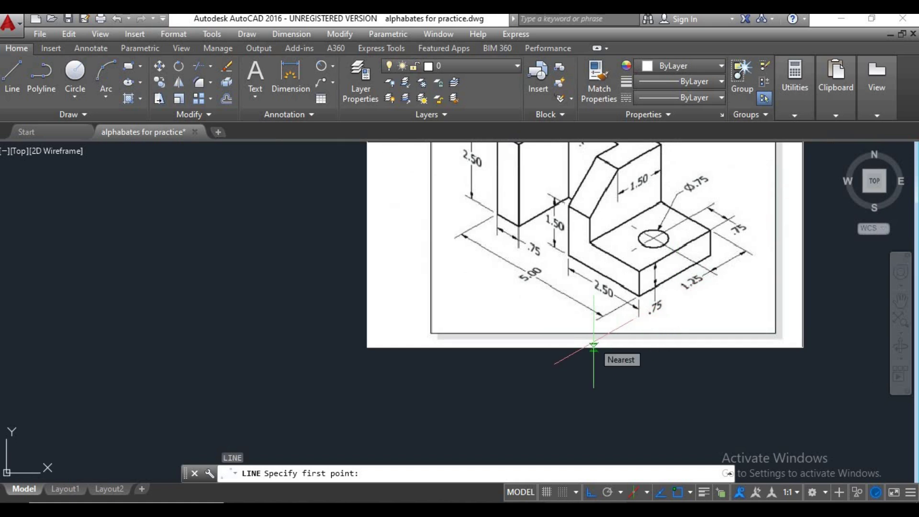
{"action": "scroll", "coordinate": [595, 354], "scroll_direction": "down", "scroll_amount": 2}
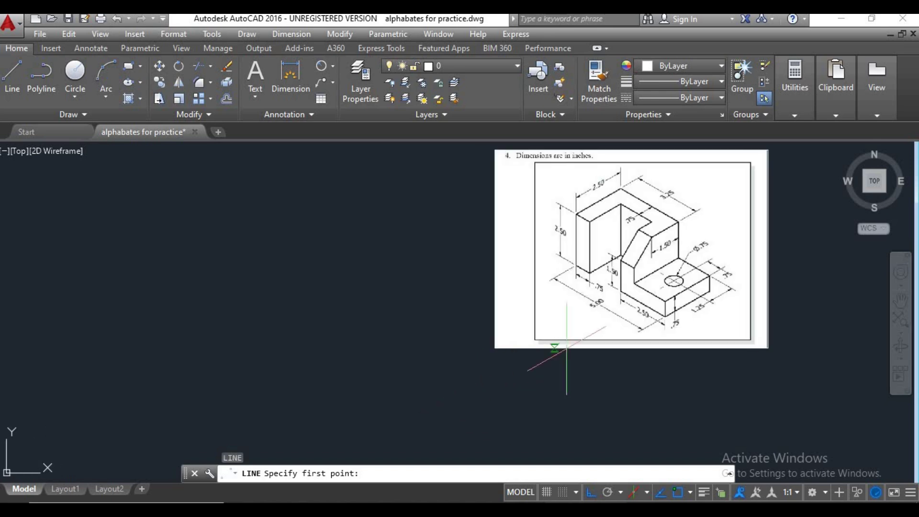
{"action": "scroll", "coordinate": [654, 320], "scroll_direction": "up", "scroll_amount": 2}
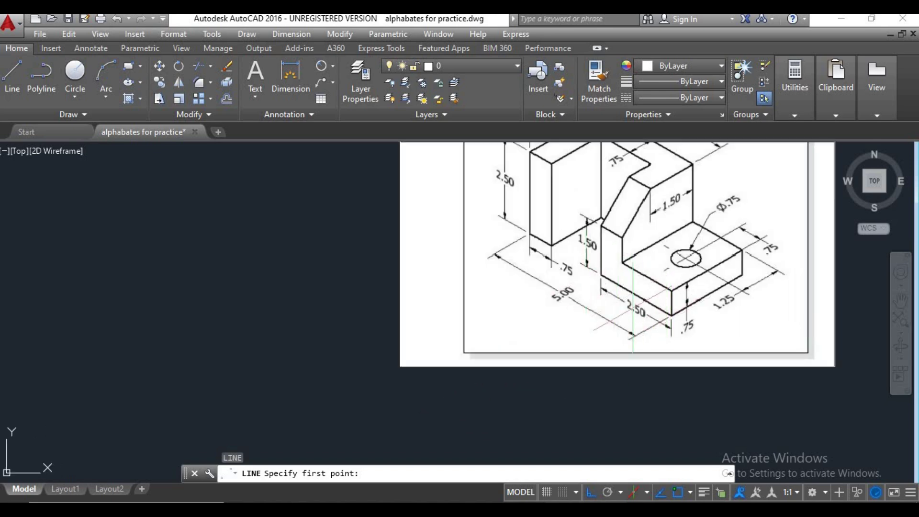
{"action": "left_click", "coordinate": [347, 395]}
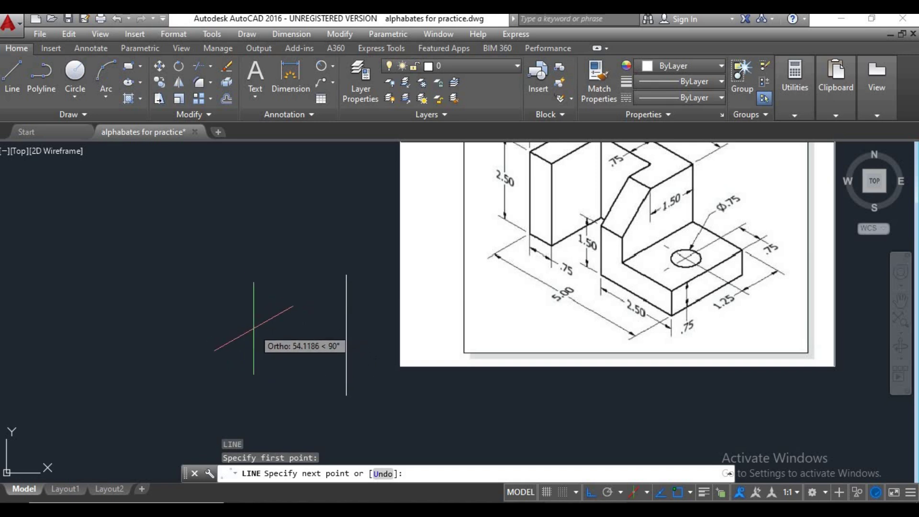
{"action": "key", "text": "F5"}
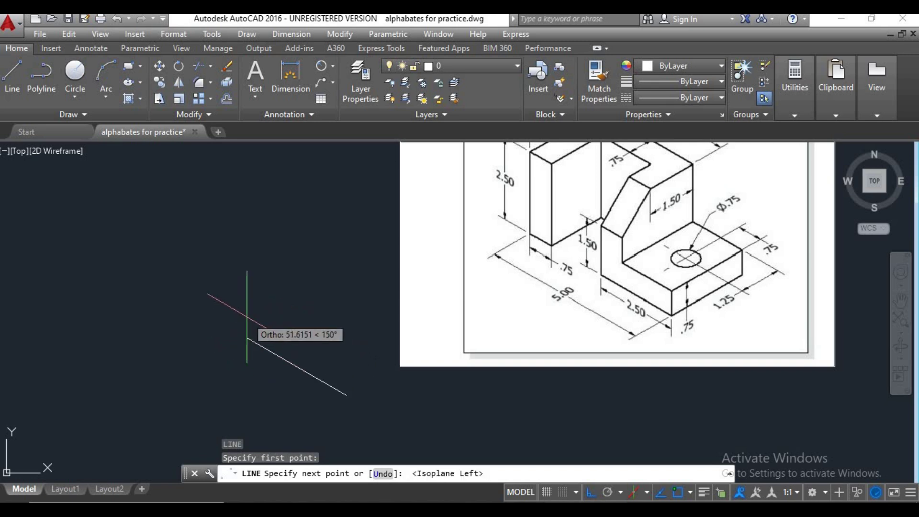
{"action": "type", "text": "2.5"}
{"action": "key", "text": "Return"}
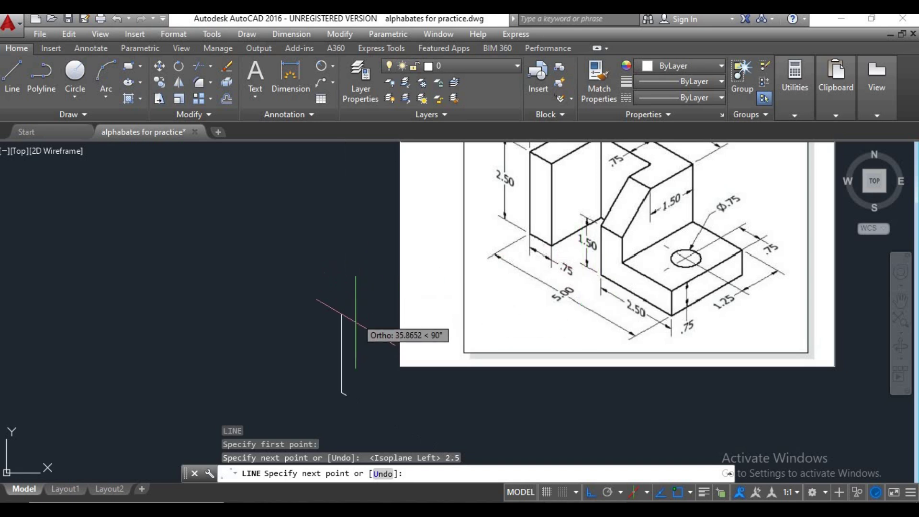
- Draw a 1.50 vertical line upward from the end of the 2.5 line and finish the line
{"action": "type", "text": "1.5"}
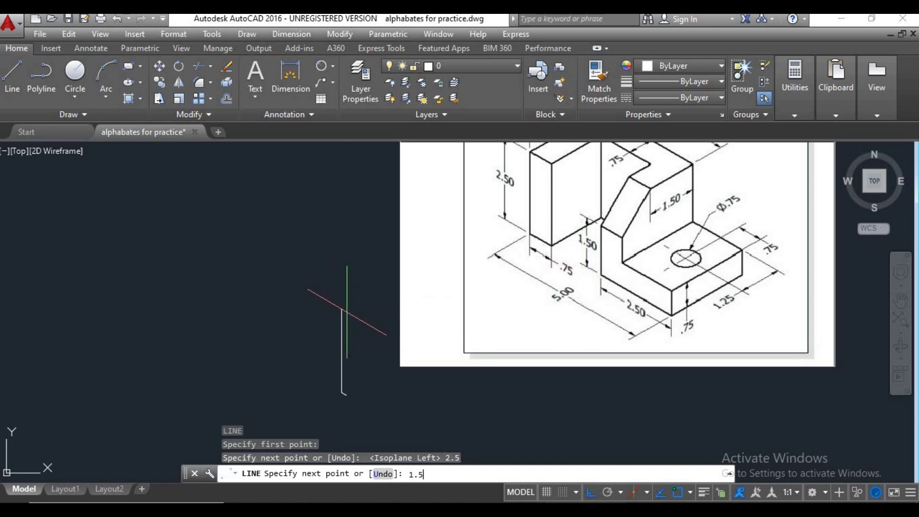
{"action": "type", "text": "0"}
{"action": "key", "text": "Return"}
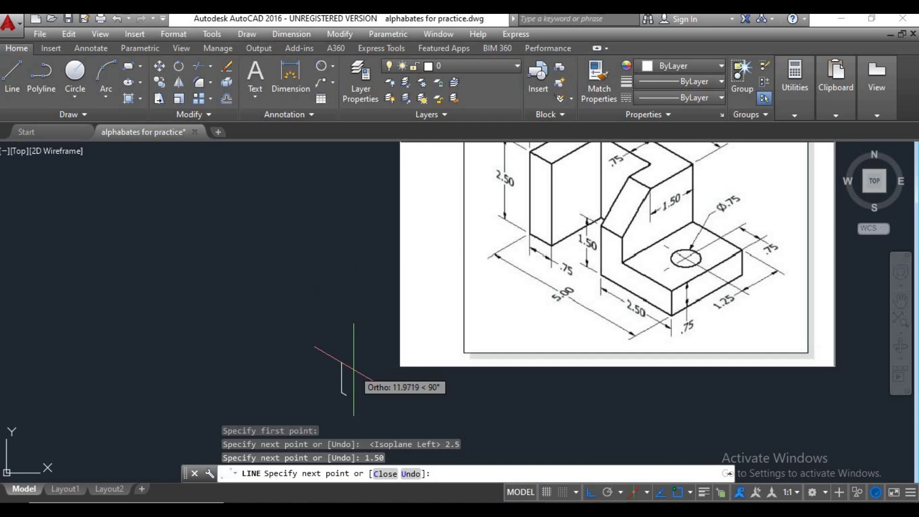
{"action": "key", "text": "Return"}
- Scale the inch-dimensioned reference image by another .25 from its lower-left corner
{"action": "scroll", "coordinate": [407, 389], "scroll_direction": "up", "scroll_amount": 3}
{"action": "scroll", "coordinate": [309, 391], "scroll_direction": "down", "scroll_amount": 2}
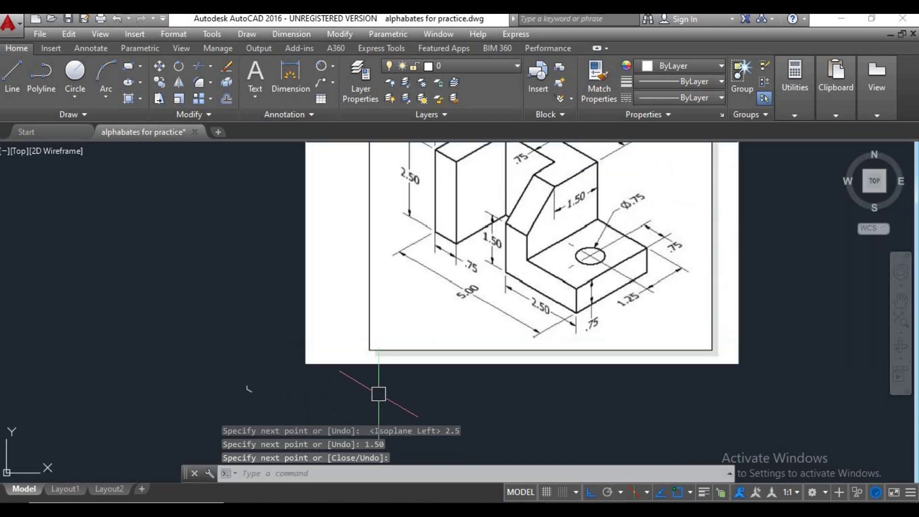
{"action": "left_click", "coordinate": [393, 370]}
{"action": "left_click", "coordinate": [349, 319]}
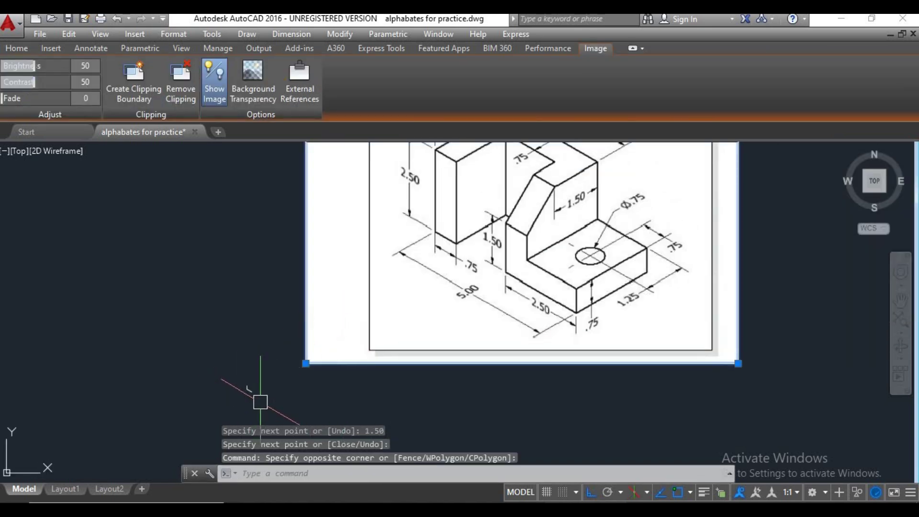
{"action": "type", "text": "sc"}
{"action": "key", "text": "Return"}
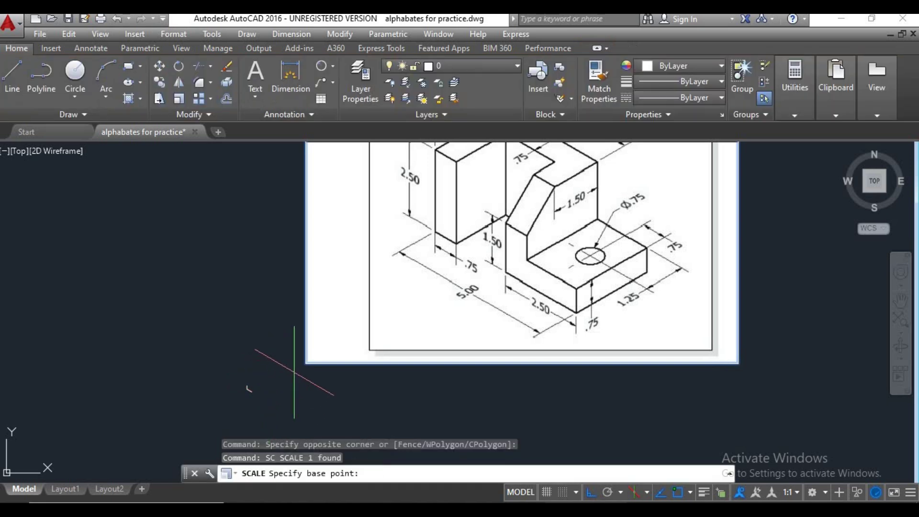
{"action": "left_click", "coordinate": [306, 363]}
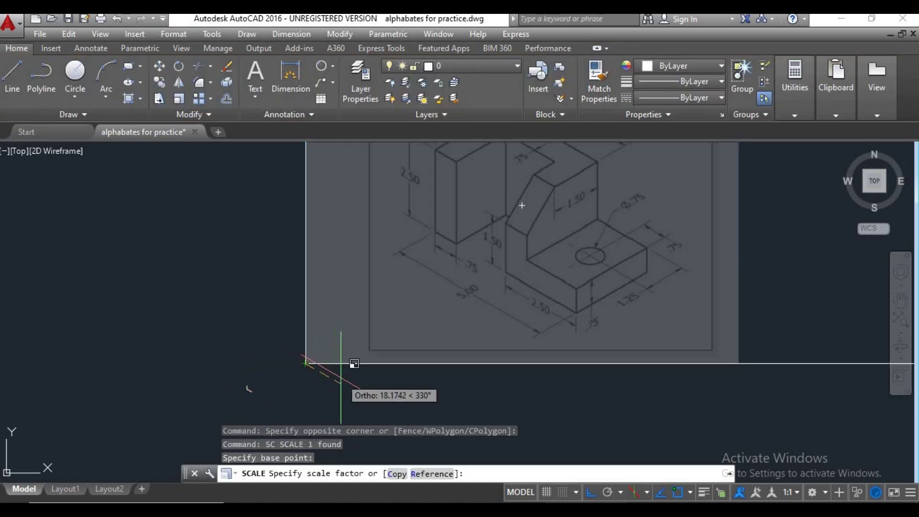
{"action": "type", "text": ".25"}
{"action": "key", "text": "Return"}
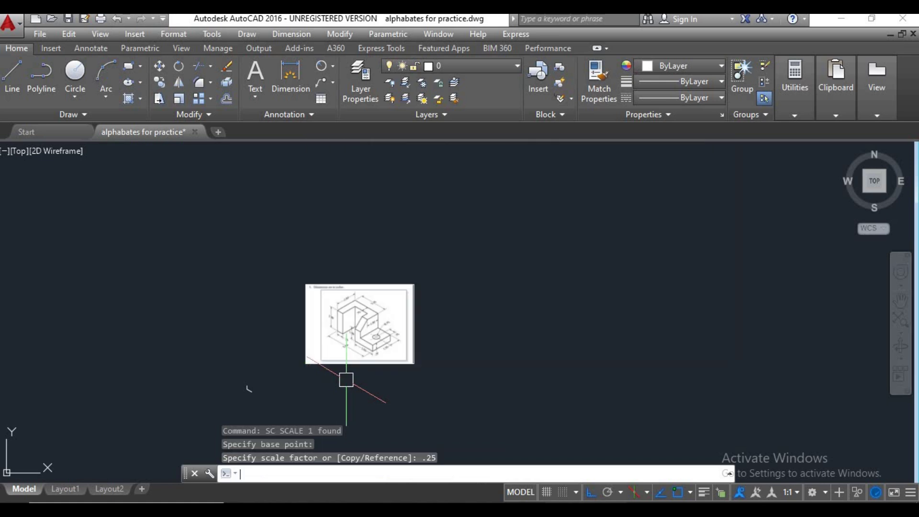
- Scale the inch-dimensioned reference image by .25 once more from its lower-left corner
{"action": "scroll", "coordinate": [365, 374], "scroll_direction": "up", "scroll_amount": 4}
{"action": "left_click", "coordinate": [459, 368]}
{"action": "left_click", "coordinate": [348, 282]}
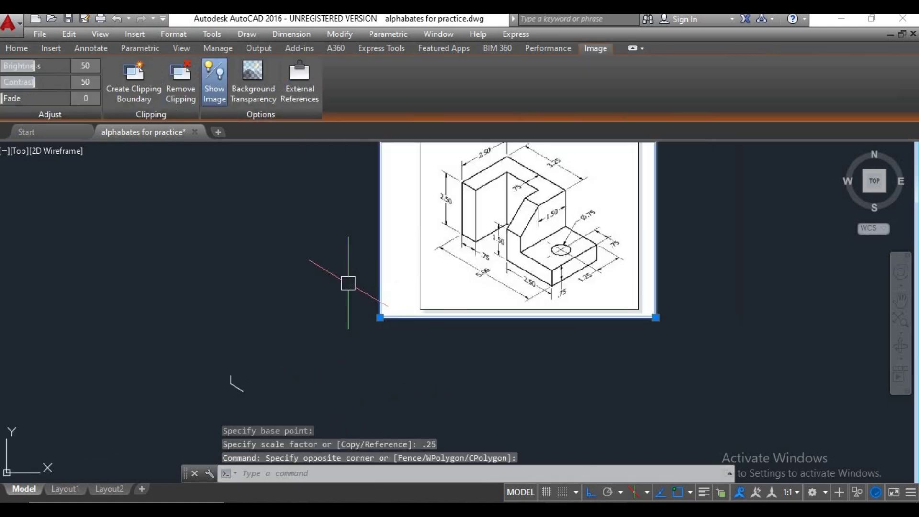
{"action": "type", "text": "sc"}
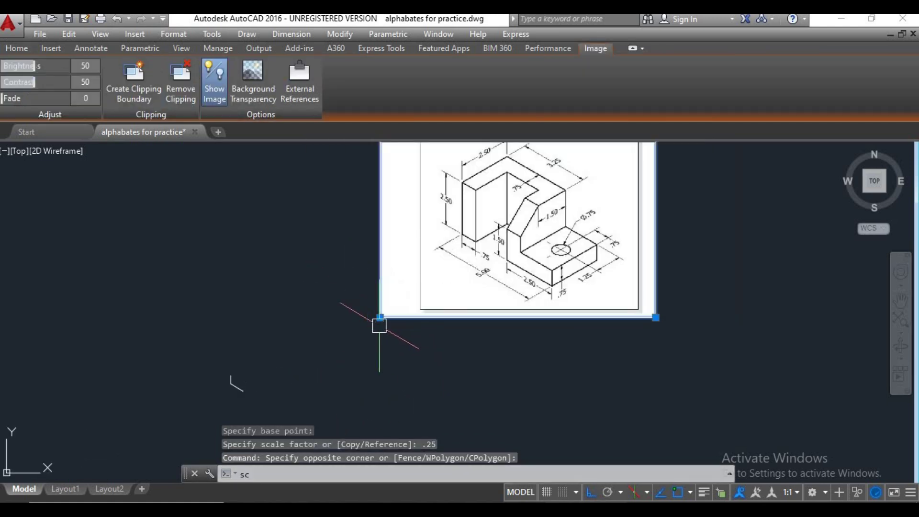
{"action": "key", "text": "Return"}
{"action": "left_click", "coordinate": [380, 317]}
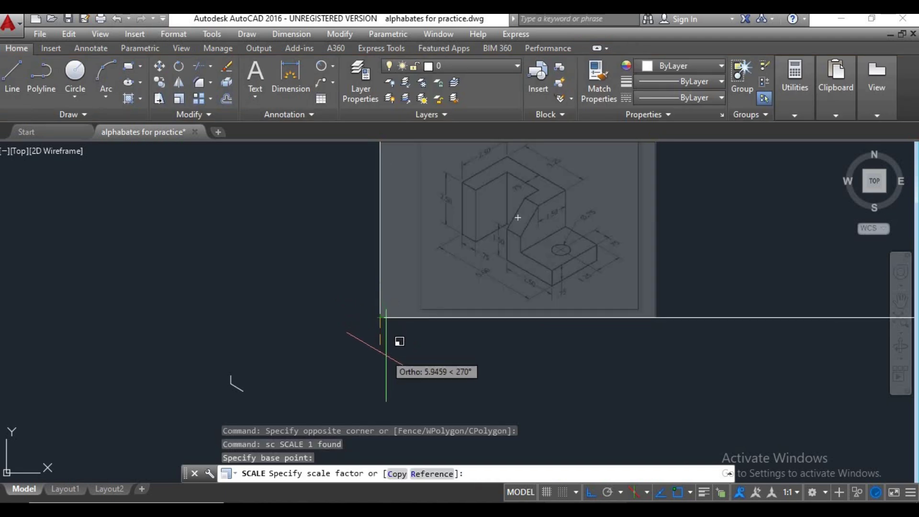
{"action": "key", "text": "Return"}
- Move the scaled reference image straight down with ortho on, closer to the level of the started bracket lines
{"action": "middle_click_drag", "start_coordinate": [386, 355], "coordinate": [498, 291]}
{"action": "scroll", "coordinate": [474, 328], "scroll_direction": "down", "scroll_amount": 2}
{"action": "scroll", "coordinate": [495, 319], "scroll_direction": "up", "scroll_amount": 4}
{"action": "scroll", "coordinate": [496, 320], "scroll_direction": "up", "scroll_amount": 2}
{"action": "scroll", "coordinate": [429, 334], "scroll_direction": "down", "scroll_amount": 2}
{"action": "scroll", "coordinate": [498, 292], "scroll_direction": "down", "scroll_amount": 2}
{"action": "left_click", "coordinate": [567, 312]}
{"action": "left_click", "coordinate": [539, 262]}
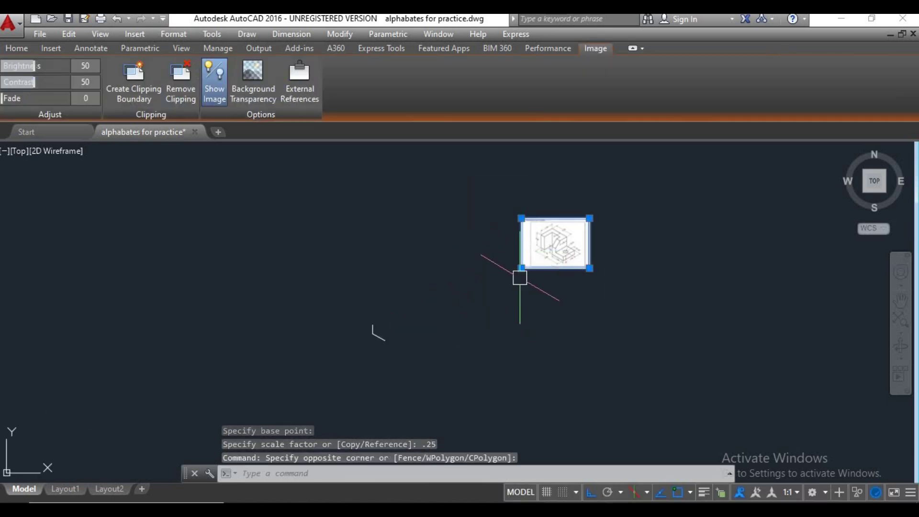
{"action": "key", "text": "Return"}
{"action": "left_click", "coordinate": [527, 269]}
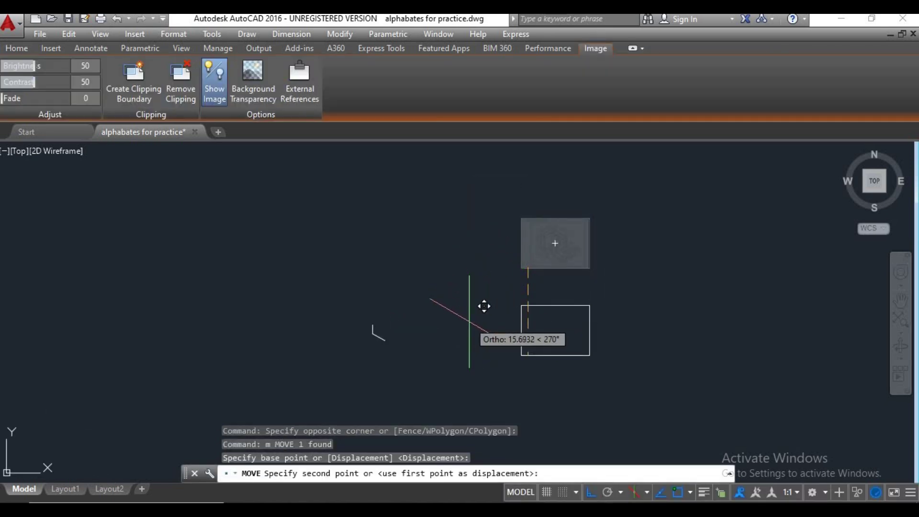
{"action": "left_click", "coordinate": [484, 306]}
- Turn ortho off and move the reference image up close beside the started bracket lines
{"action": "scroll", "coordinate": [544, 396], "scroll_direction": "up", "scroll_amount": 5}
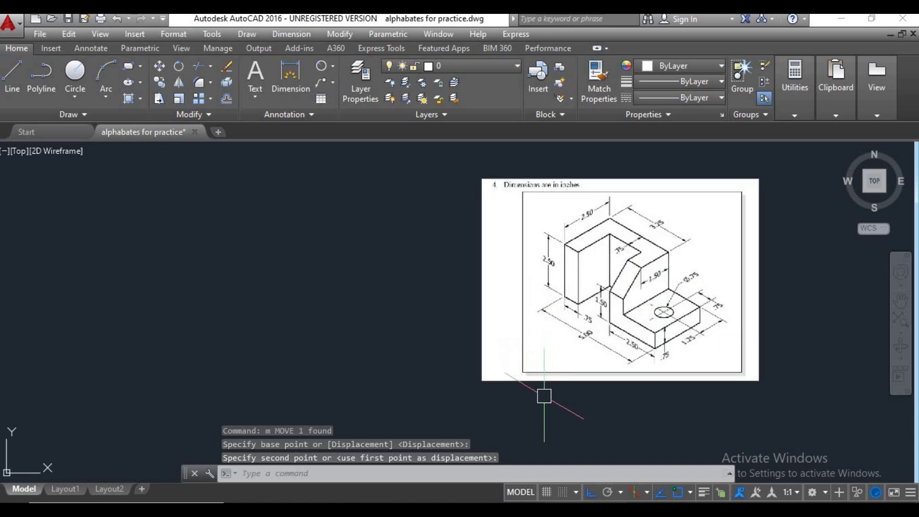
{"action": "left_click", "coordinate": [544, 396]}
{"action": "left_click", "coordinate": [464, 357]}
{"action": "left_click", "coordinate": [590, 492]}
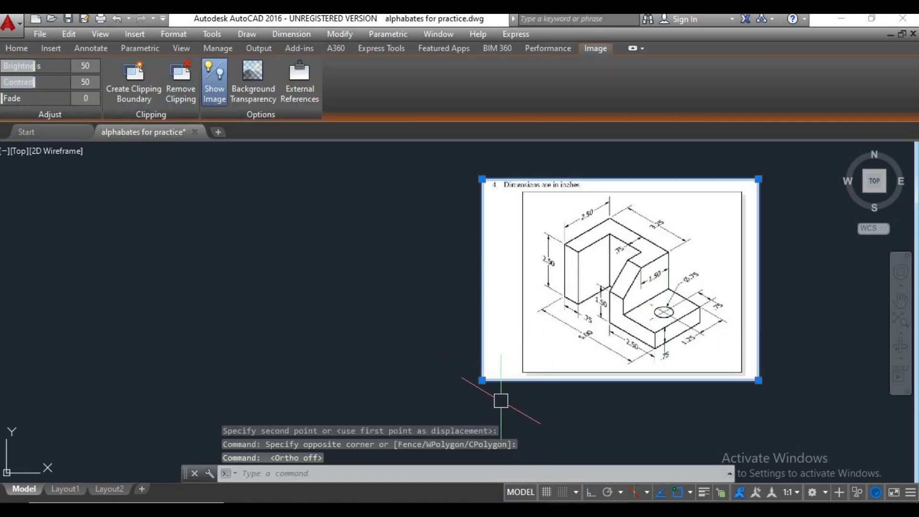
{"action": "type", "text": "m"}
{"action": "key", "text": "Return"}
{"action": "left_click", "coordinate": [541, 389]}
{"action": "middle_click_drag", "start_coordinate": [359, 335], "coordinate": [490, 360]}
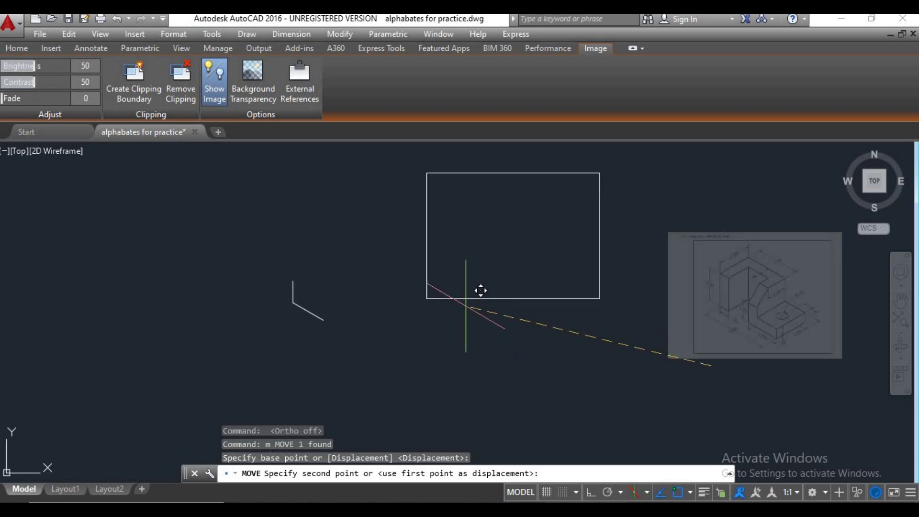
{"action": "left_click", "coordinate": [453, 287]}
{"action": "scroll", "coordinate": [402, 307], "scroll_direction": "up", "scroll_amount": 2}
{"action": "middle_click_drag", "start_coordinate": [401, 307], "coordinate": [426, 333]}
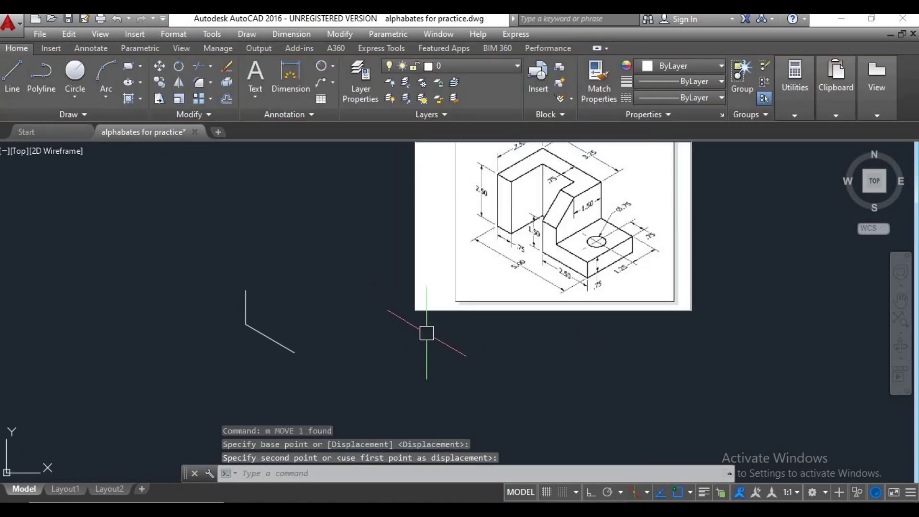
- With ortho on, draw a .75 line down and to the right from the upper end of the 1.50 vertical line
{"action": "scroll", "coordinate": [587, 280], "scroll_direction": "up", "scroll_amount": 2}
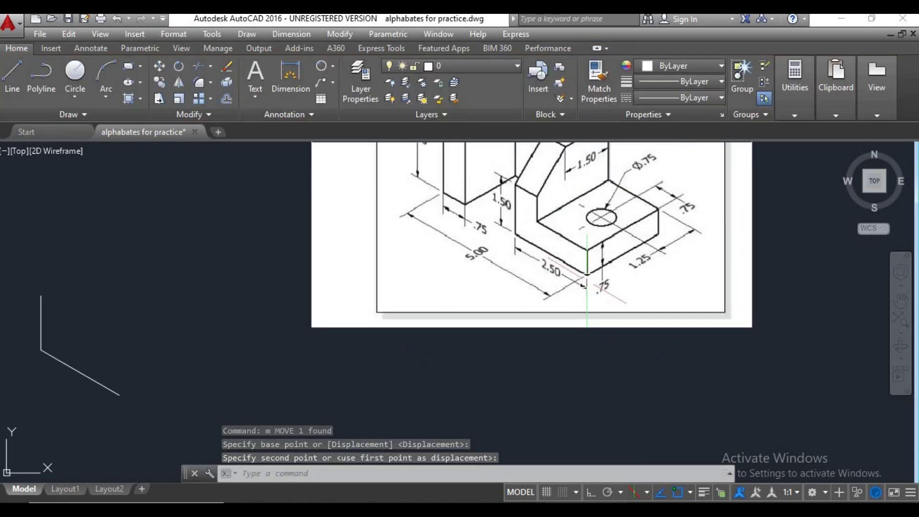
{"action": "scroll", "coordinate": [548, 288], "scroll_direction": "down", "scroll_amount": 2}
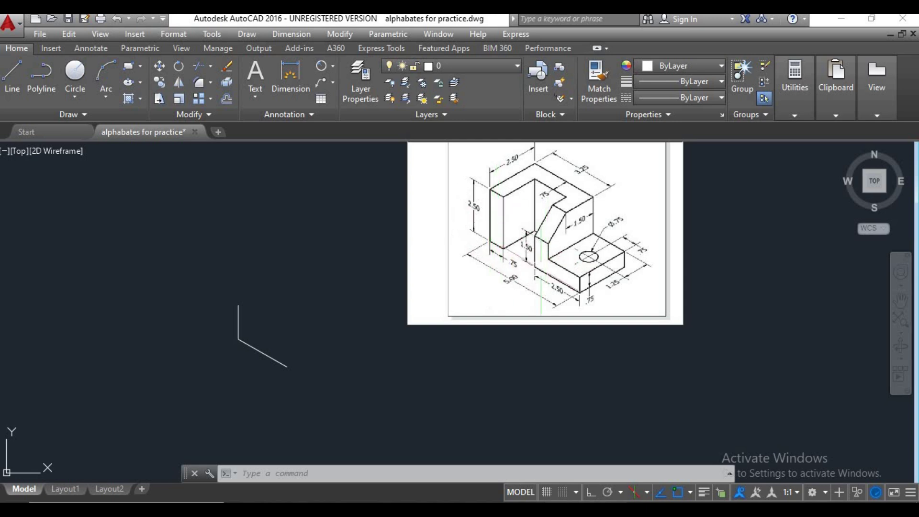
{"action": "scroll", "coordinate": [504, 265], "scroll_direction": "up", "scroll_amount": 4}
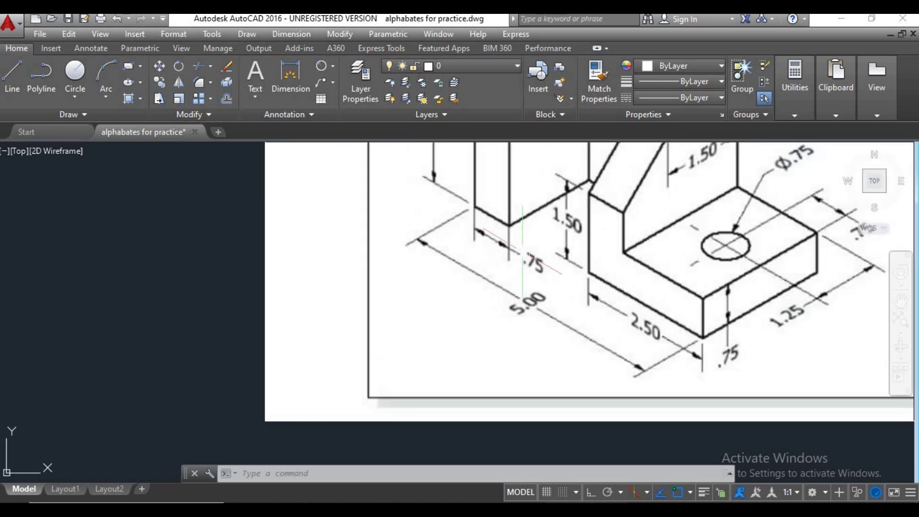
{"action": "scroll", "coordinate": [533, 265], "scroll_direction": "down", "scroll_amount": 4}
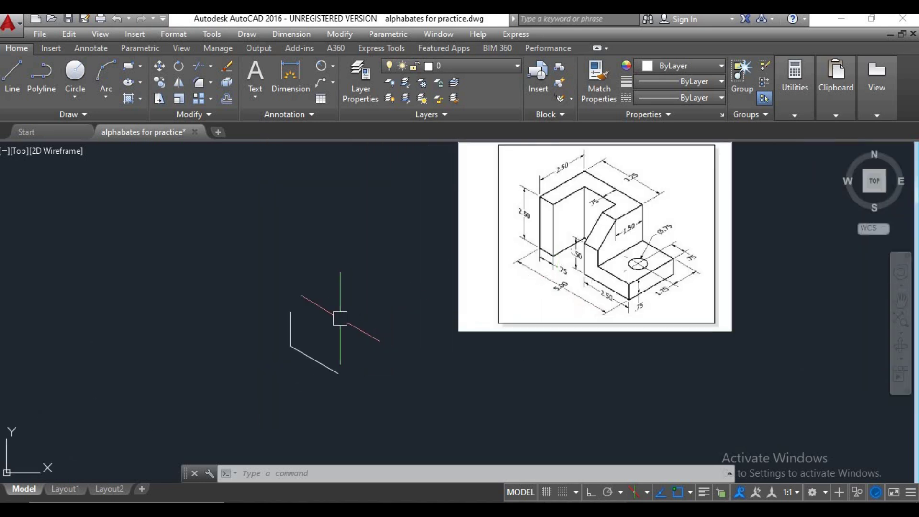
{"action": "middle_click_drag", "start_coordinate": [336, 327], "coordinate": [340, 335]}
{"action": "type", "text": "l"}
{"action": "key", "text": "Return"}
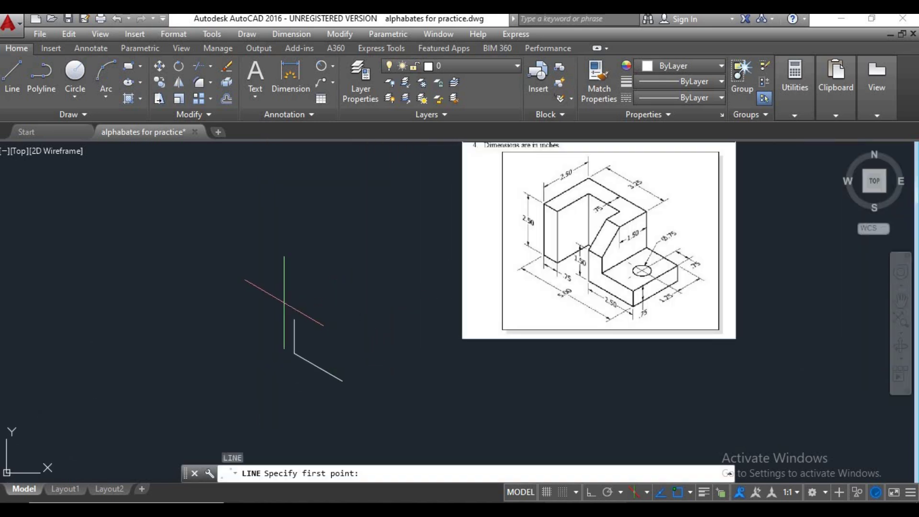
{"action": "left_click", "coordinate": [295, 319]}
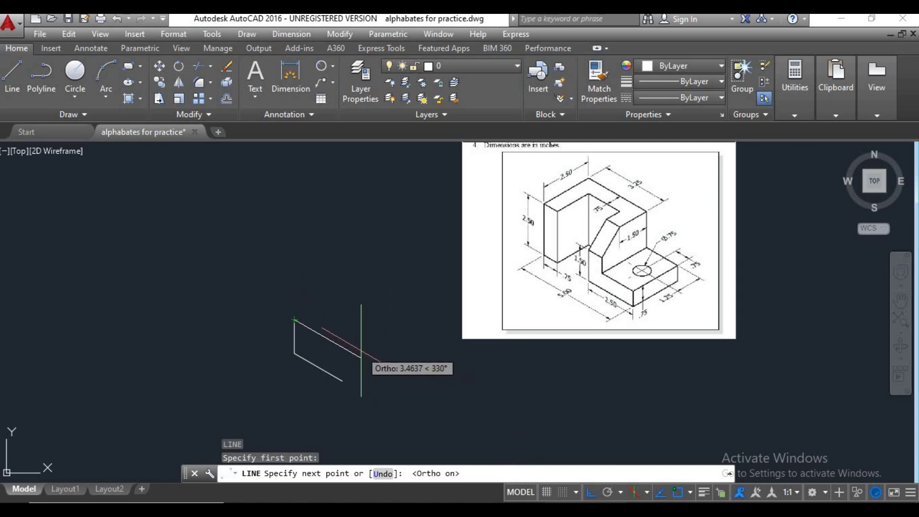
{"action": "key", "text": "Return"}
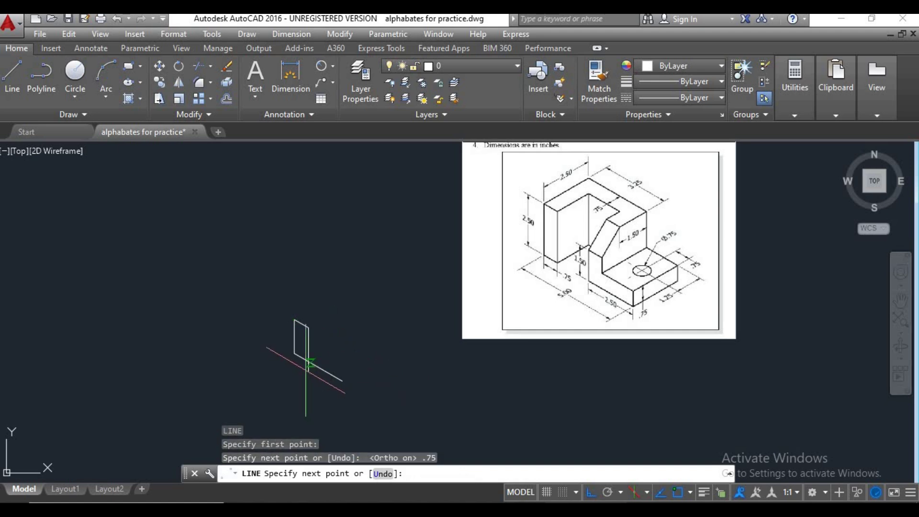
- Continue the line .75 vertically downward to form the inner step of the bracket's front face
{"action": "scroll", "coordinate": [297, 345], "scroll_direction": "up", "scroll_amount": 3}
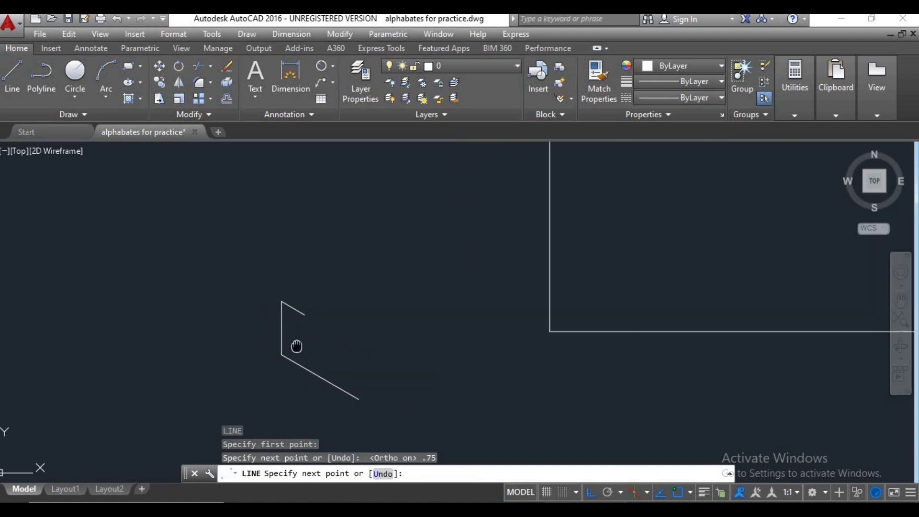
{"action": "scroll", "coordinate": [266, 354], "scroll_direction": "down", "scroll_amount": 3}
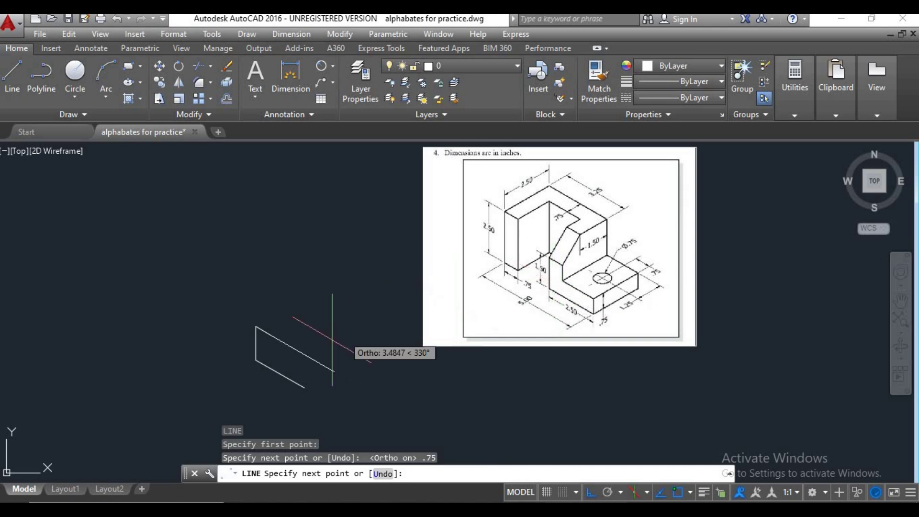
{"action": "scroll", "coordinate": [591, 319], "scroll_direction": "up", "scroll_amount": 2}
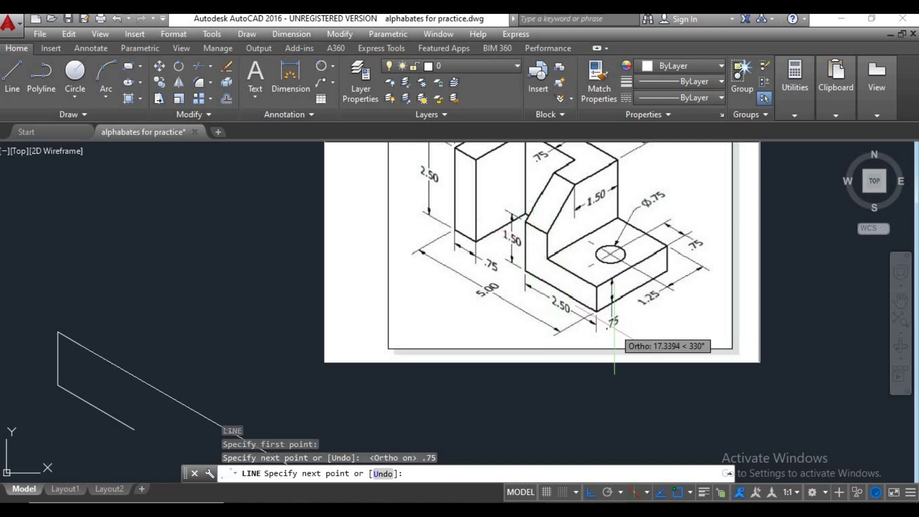
{"action": "scroll", "coordinate": [453, 318], "scroll_direction": "down", "scroll_amount": 5}
{"action": "scroll", "coordinate": [475, 288], "scroll_direction": "up", "scroll_amount": 4}
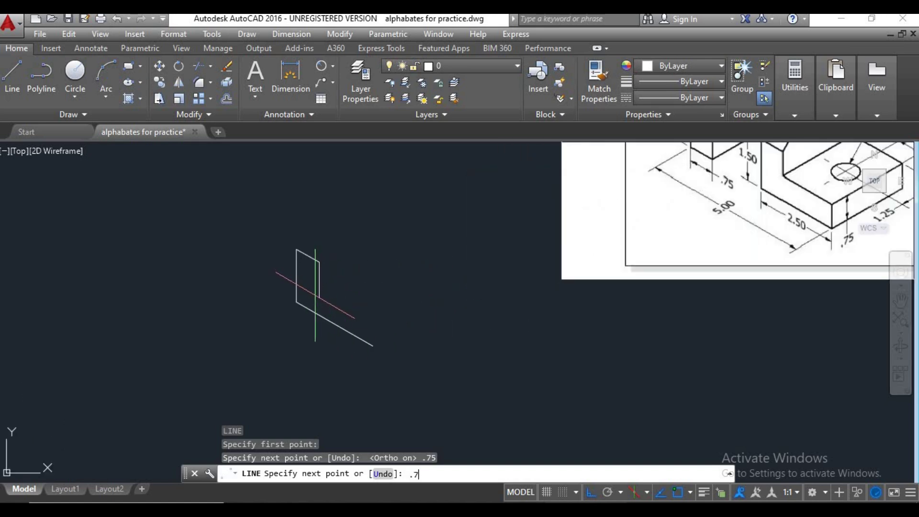
{"action": "key", "text": "Return"}
- Continue the line 1.75 parallel to the lower front edge and close the L-shaped face at the free end of the 2.5 line
{"action": "scroll", "coordinate": [253, 297], "scroll_direction": "down", "scroll_amount": 3}
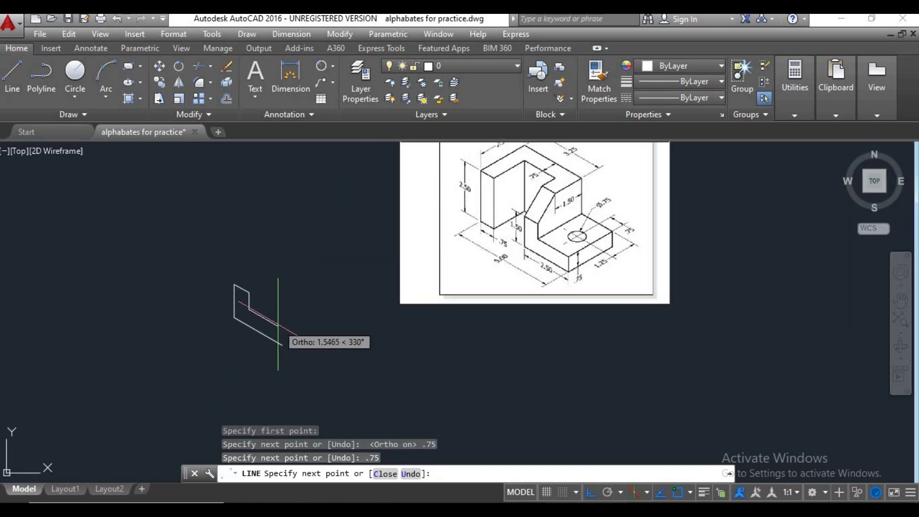
{"action": "scroll", "coordinate": [255, 325], "scroll_direction": "up", "scroll_amount": 2}
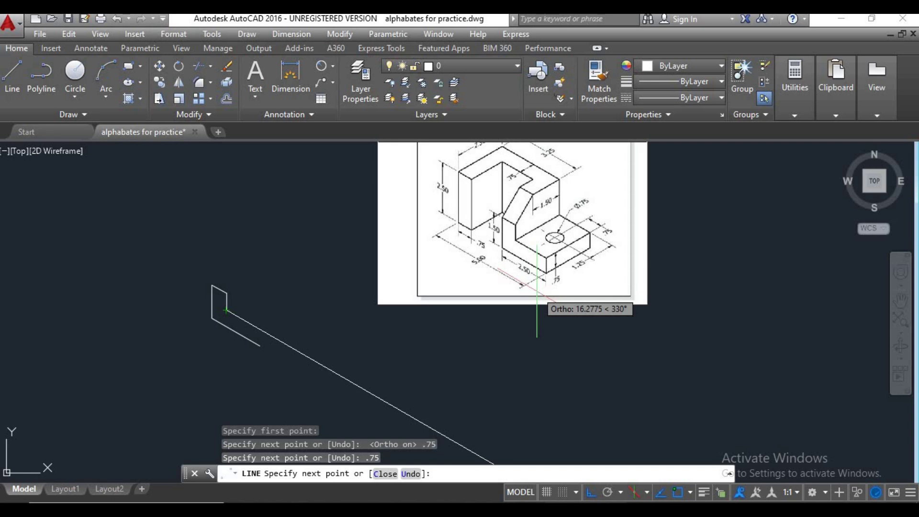
{"action": "scroll", "coordinate": [537, 299], "scroll_direction": "up", "scroll_amount": 2}
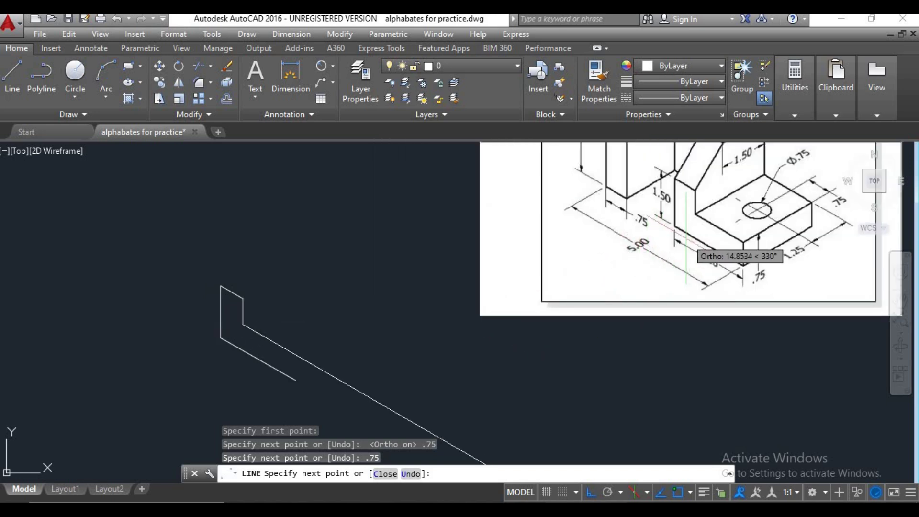
{"action": "scroll", "coordinate": [694, 247], "scroll_direction": "up", "scroll_amount": 2}
{"action": "scroll", "coordinate": [714, 247], "scroll_direction": "down", "scroll_amount": 2}
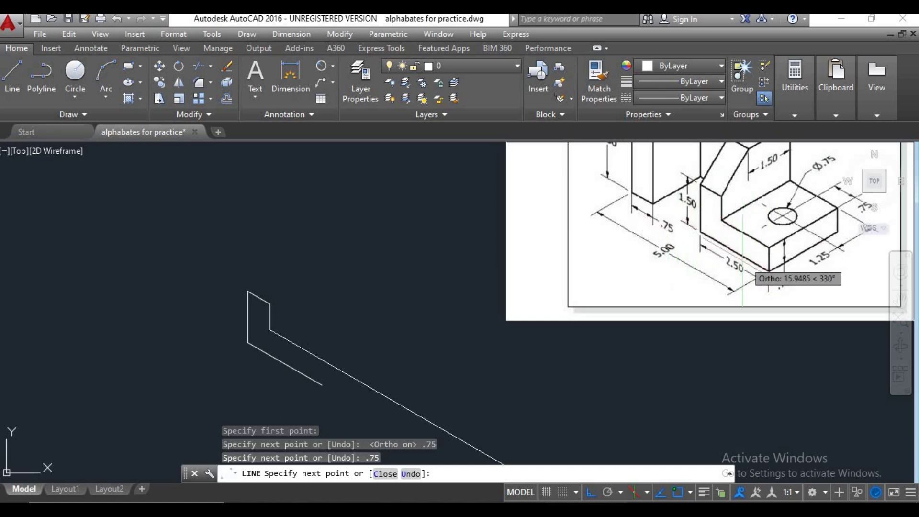
{"action": "middle_click_drag", "start_coordinate": [741, 299], "coordinate": [702, 312]}
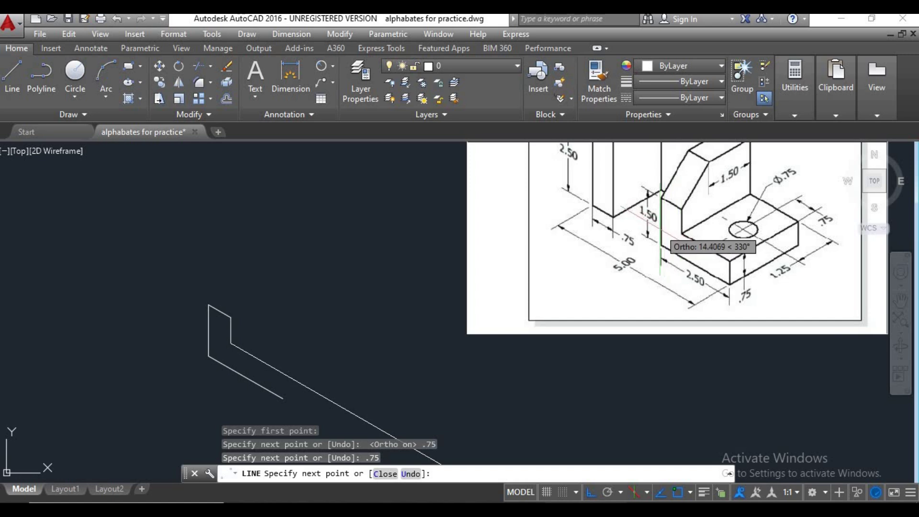
{"action": "scroll", "coordinate": [676, 237], "scroll_direction": "down", "scroll_amount": 2}
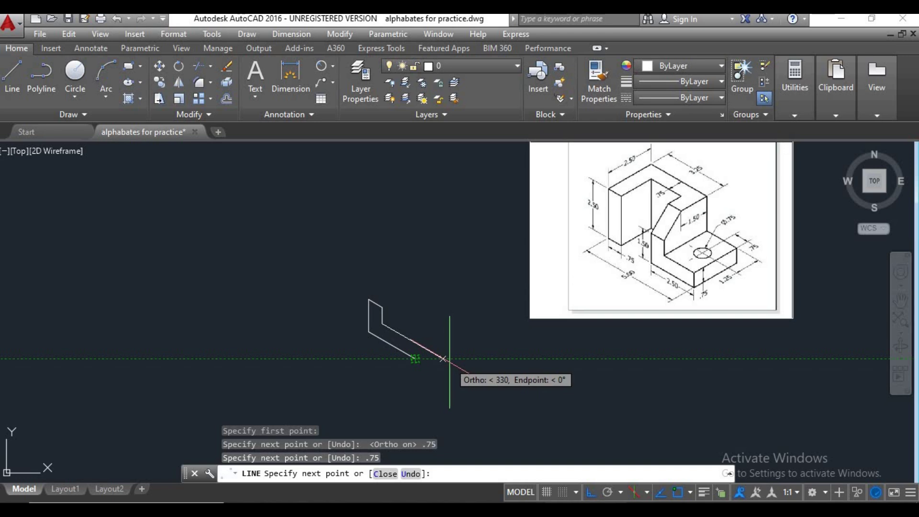
{"action": "type", "text": "1."}
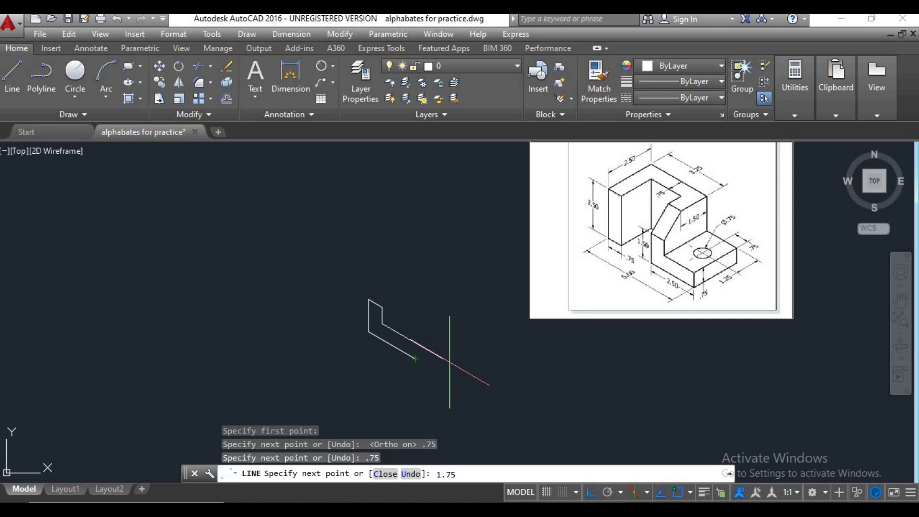
{"action": "type", "text": "75"}
{"action": "key", "text": "Return"}
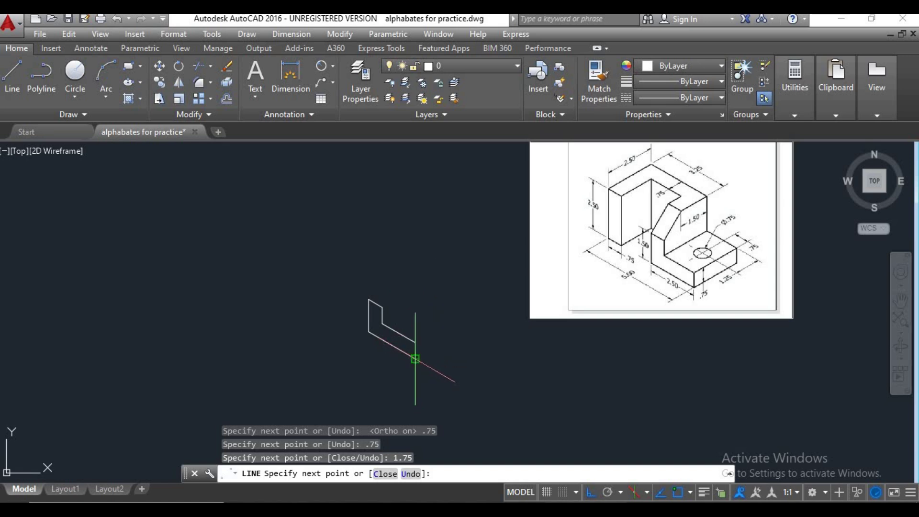
{"action": "left_click", "coordinate": [415, 359]}
{"action": "key", "text": "Return"}
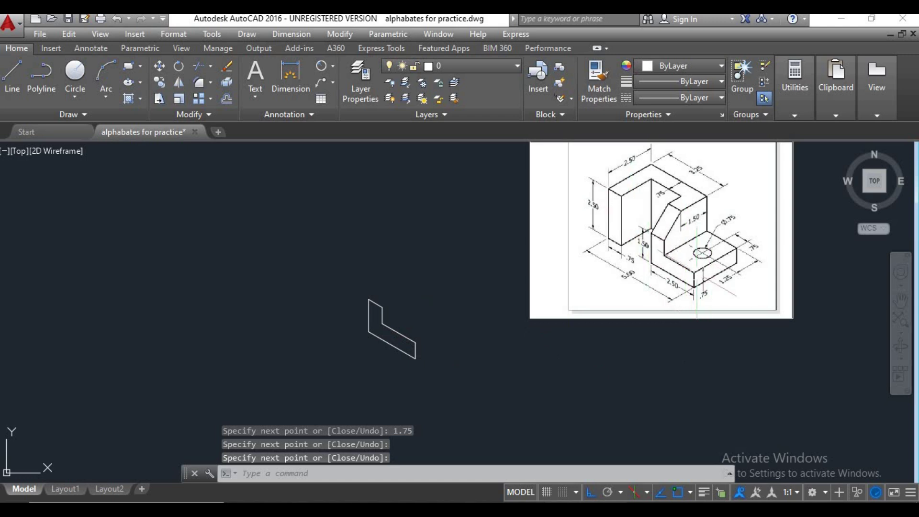
- Draw the base's lower end edge on the top isoplane from the front face's lowest corner, up and to the right in two 1.25 segments
{"action": "type", "text": "l"}
{"action": "key", "text": "Return"}
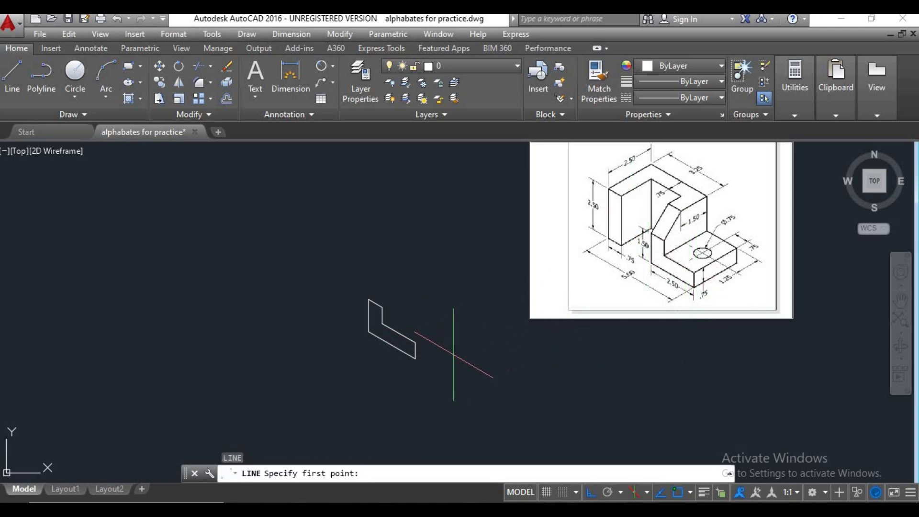
{"action": "left_click", "coordinate": [415, 359]}
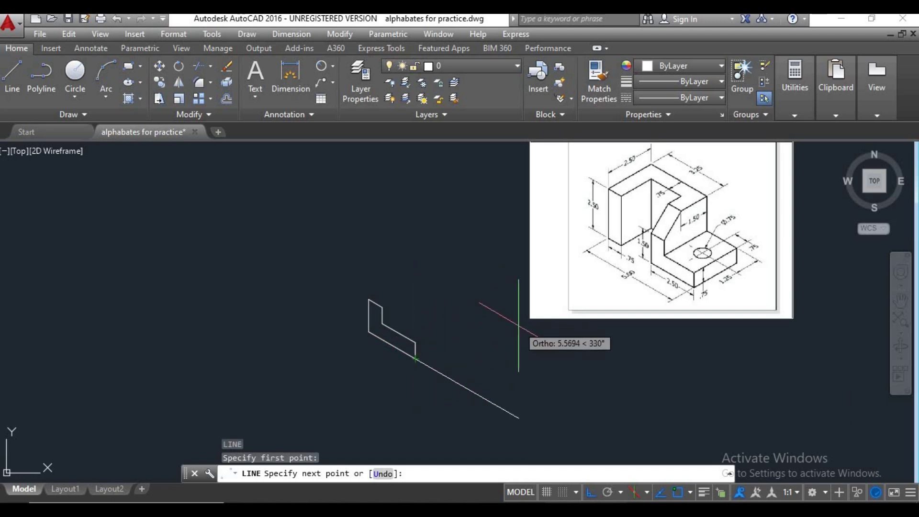
{"action": "key", "text": "F5"}
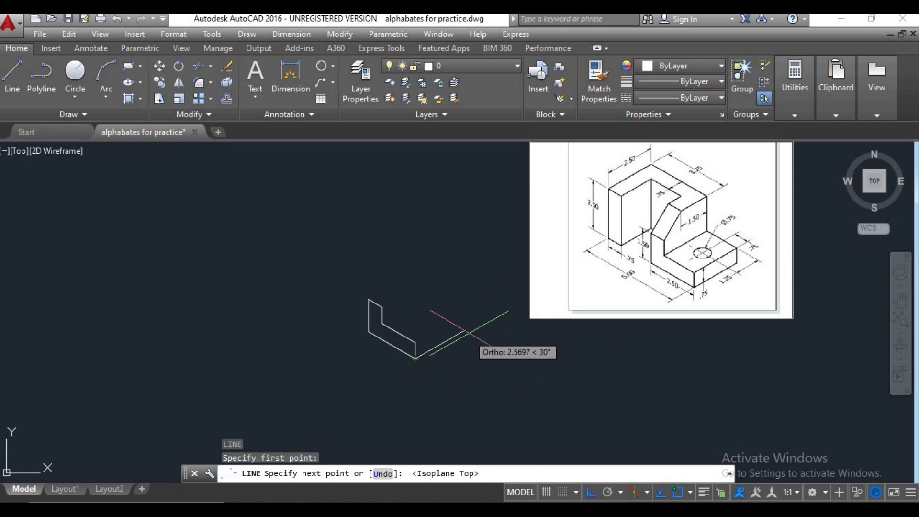
{"action": "scroll", "coordinate": [730, 277], "scroll_direction": "up", "scroll_amount": 2}
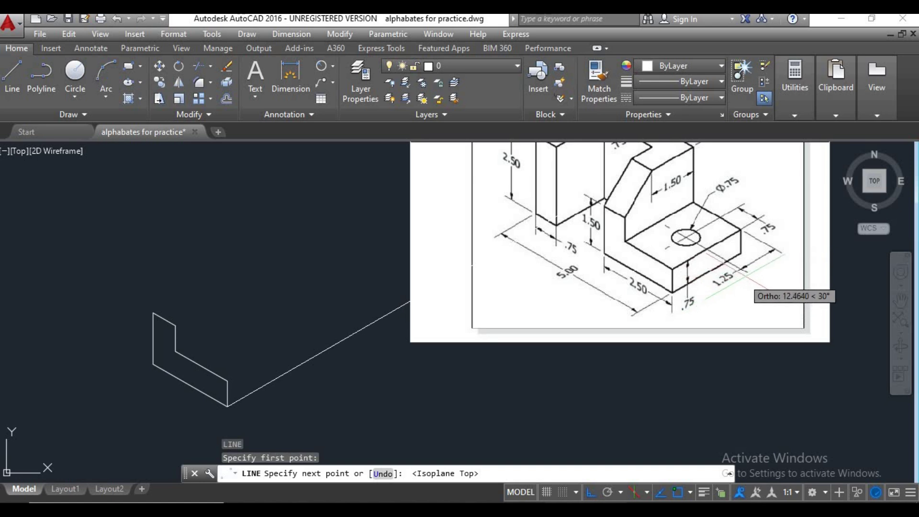
{"action": "scroll", "coordinate": [548, 347], "scroll_direction": "down", "scroll_amount": 1}
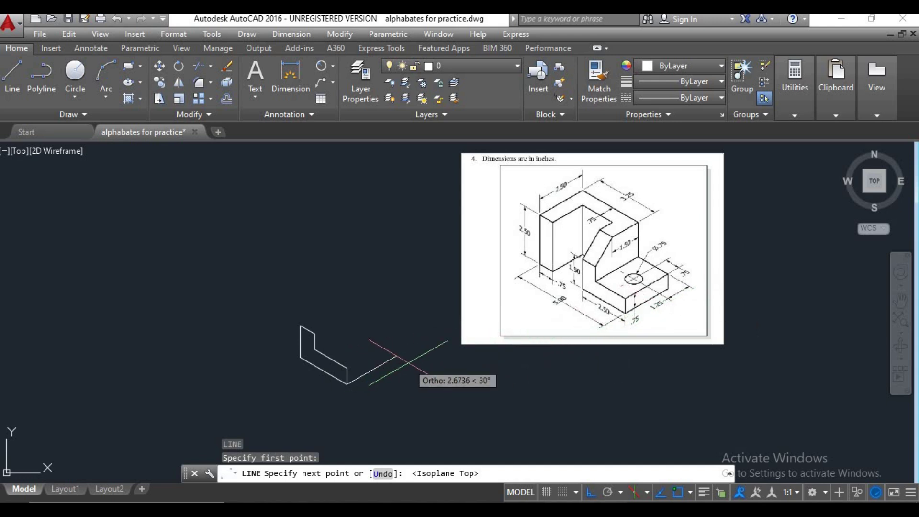
{"action": "type", "text": "1.25"}
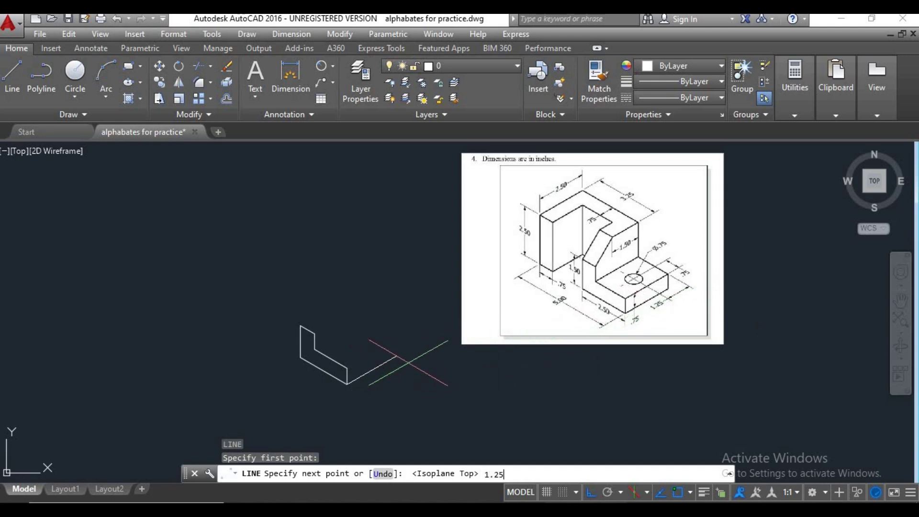
{"action": "key", "text": "Return"}
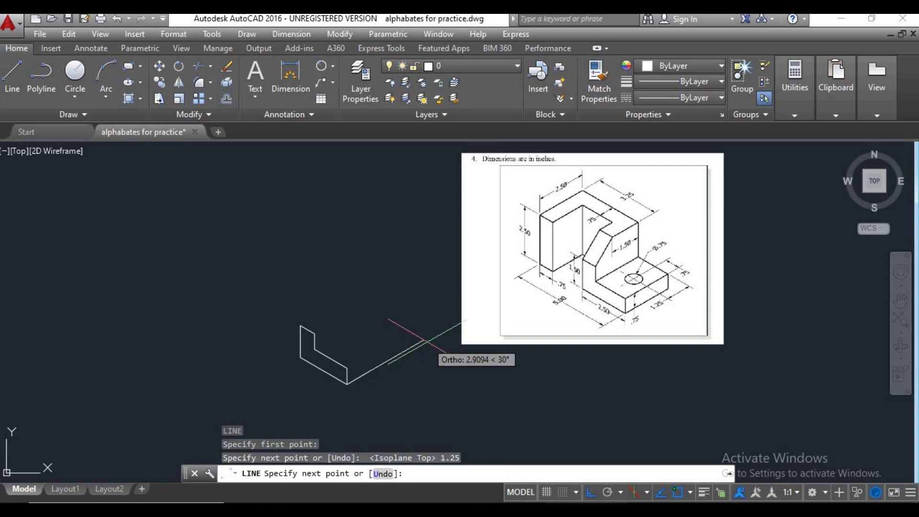
{"action": "type", "text": "1.25"}
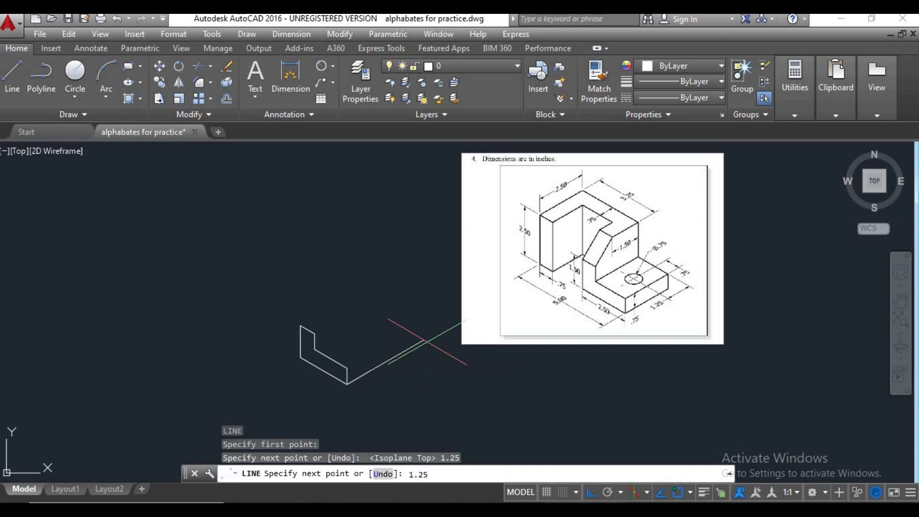
{"action": "key", "text": "Return"}
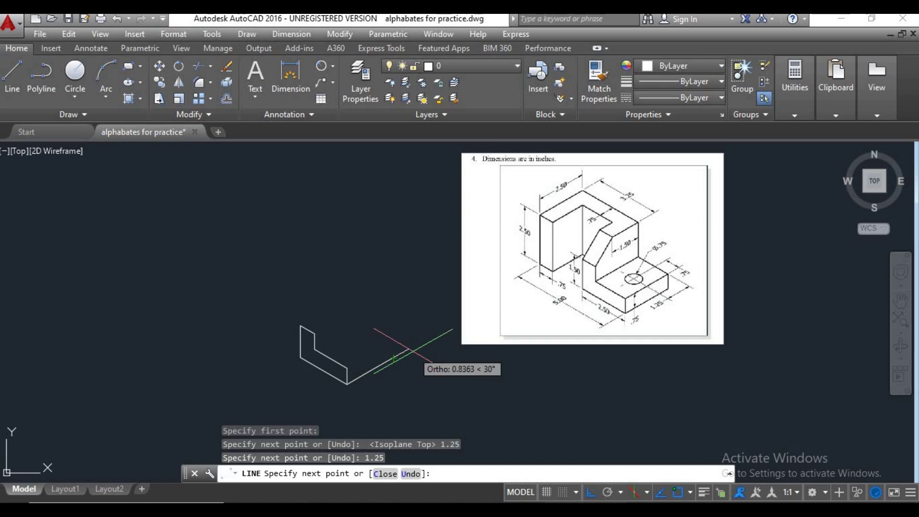
- On the right isoplane, continue the line .75 vertically upward and 2.5 back to the front face, closing the base's end face
{"action": "middle_click_drag", "start_coordinate": [398, 363], "coordinate": [384, 380]}
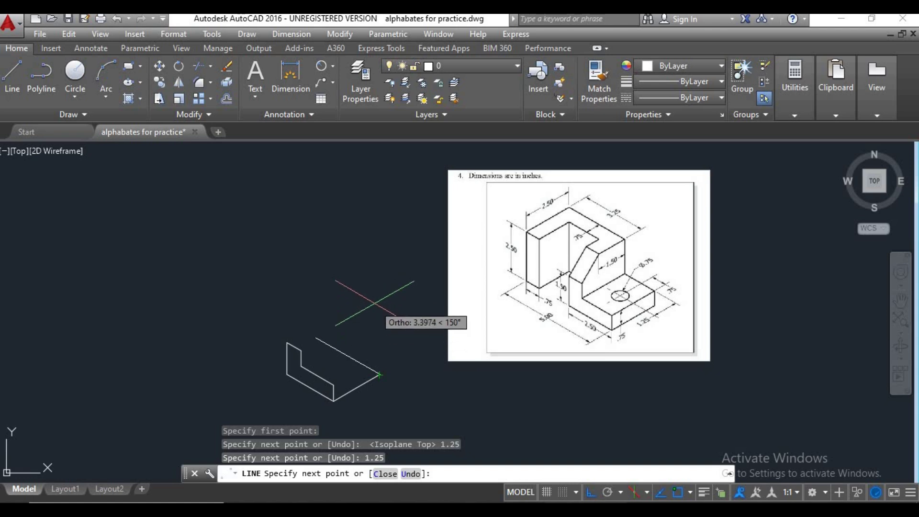
{"action": "key", "text": "F5"}
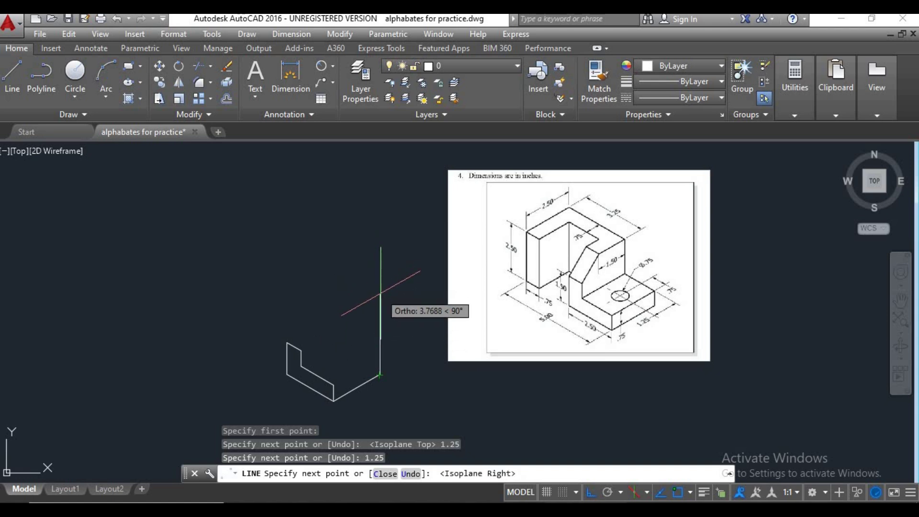
{"action": "type", "text": "."}
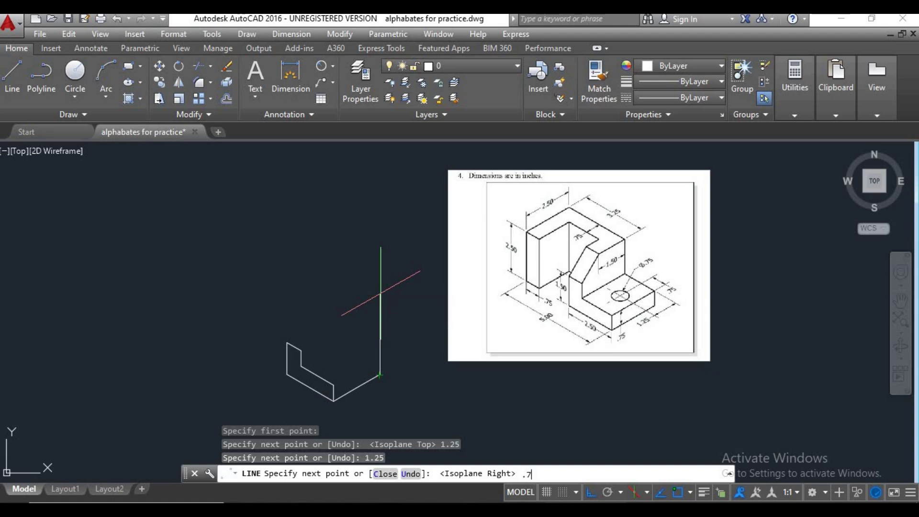
{"action": "type", "text": "75"}
{"action": "key", "text": "Return"}
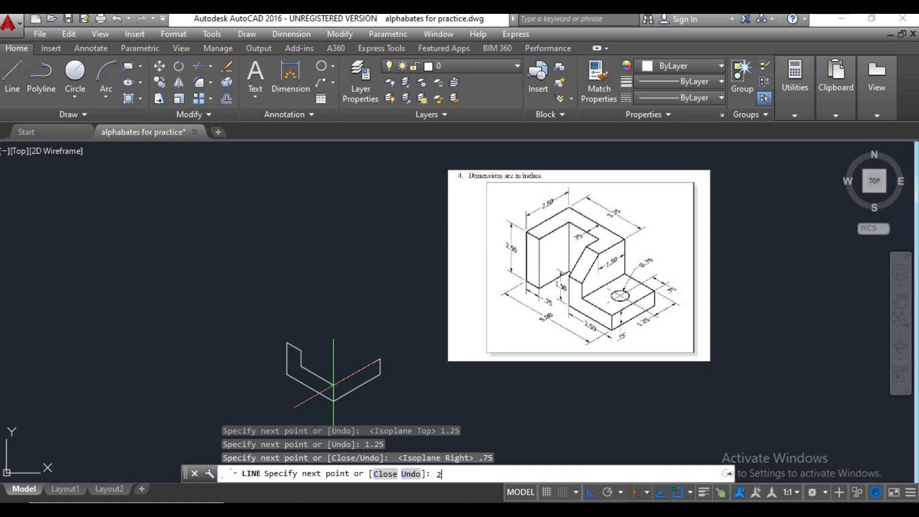
{"action": "key", "text": "Return"}
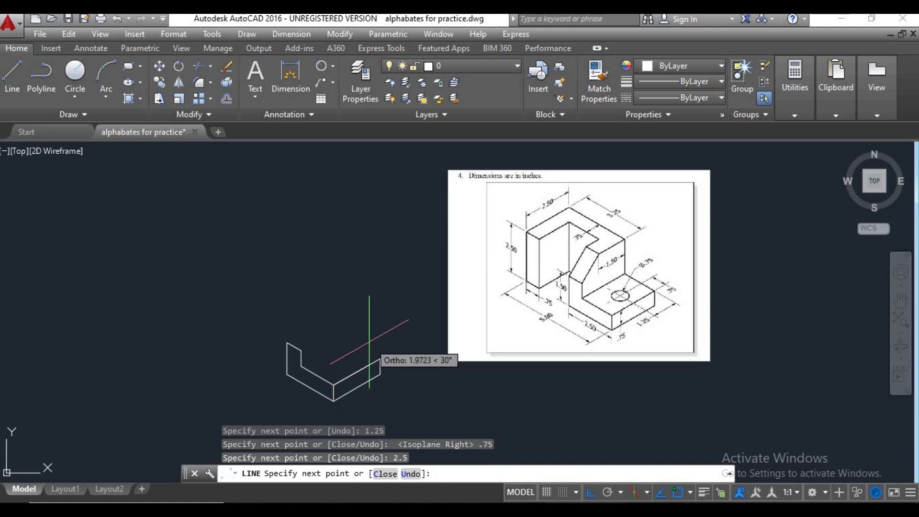
{"action": "key", "text": "Return"}
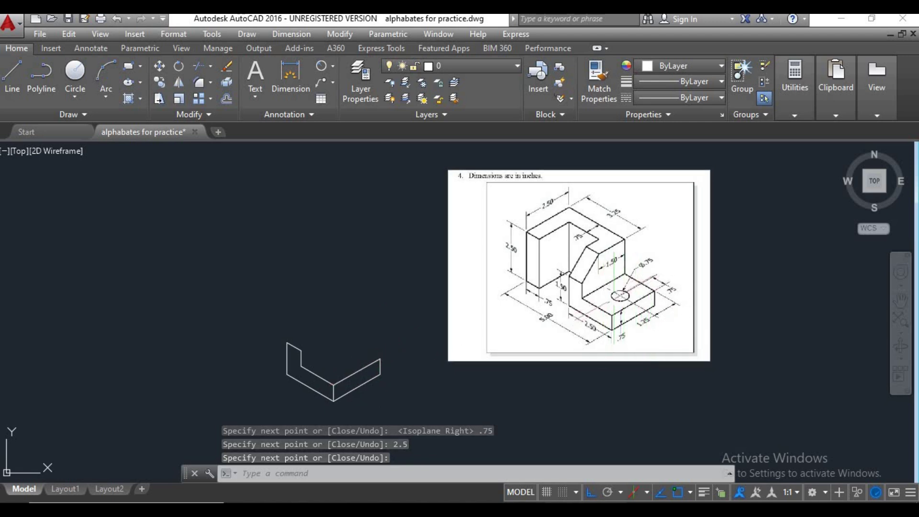
- From the end face's far upper corner, draw a 1.75 line up and to the left on the left isoplane as the base's rear edge
{"action": "type", "text": "1"}
{"action": "key", "text": "Return"}
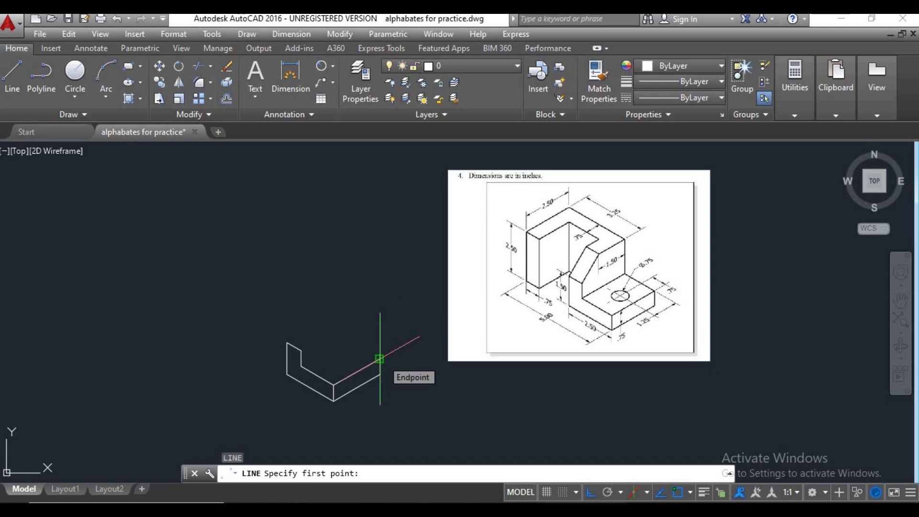
{"action": "left_click", "coordinate": [379, 359]}
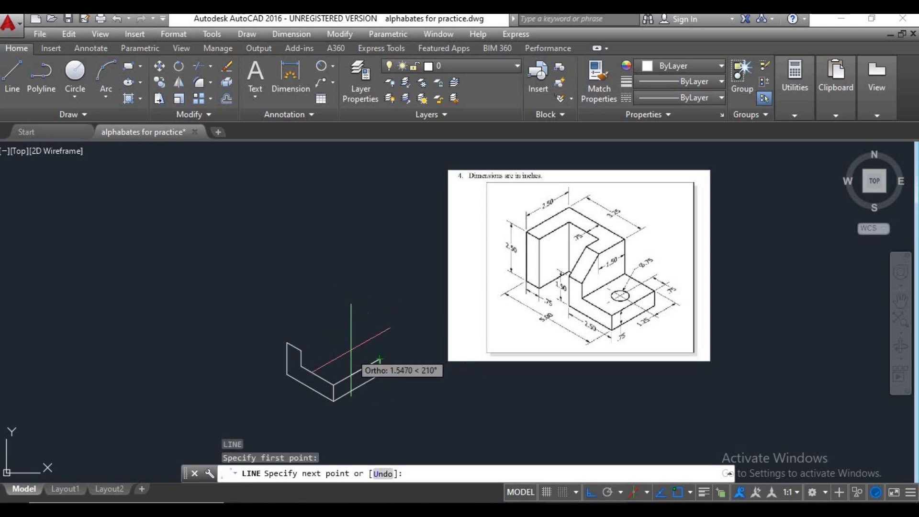
{"action": "key", "text": "F5"}
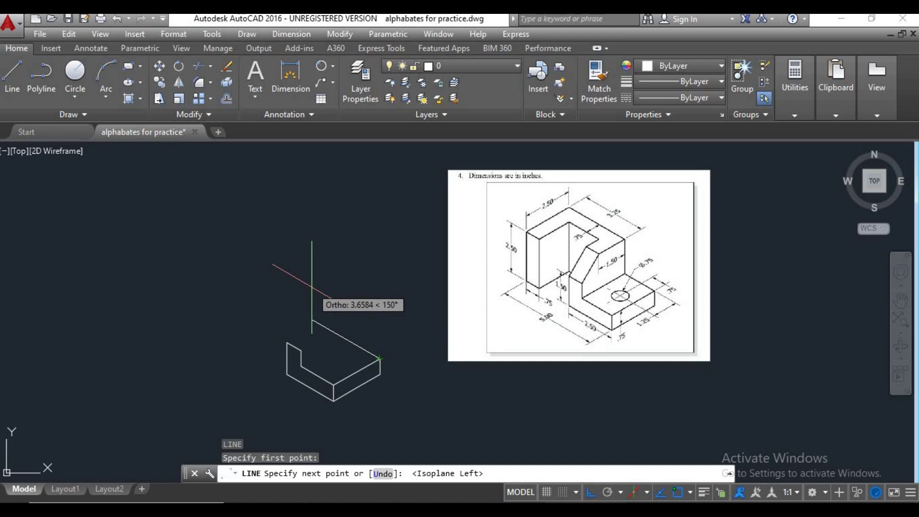
{"action": "key", "text": "Return"}
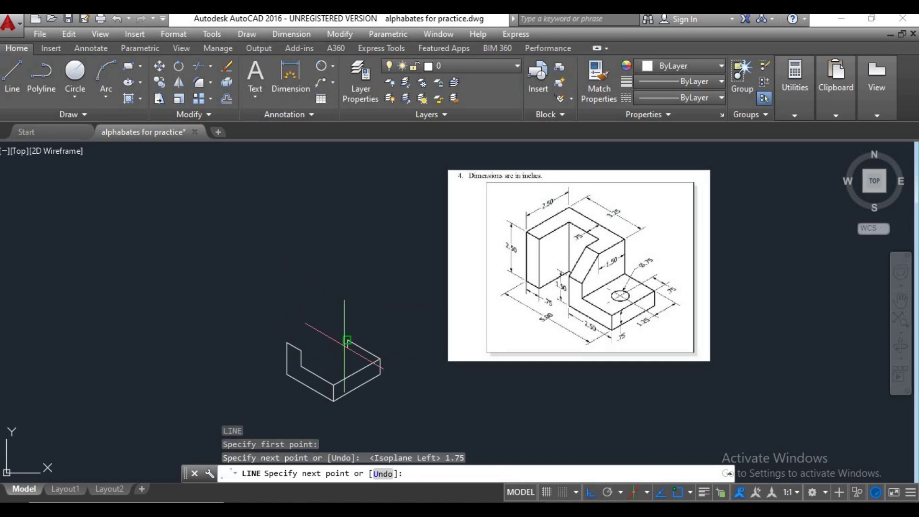
- On the top isoplane, continue the line 2.50 down and to the left to the inner step corner, closing the base's top face
{"action": "key", "text": "F5"}
{"action": "scroll", "coordinate": [300, 366], "scroll_direction": "up", "scroll_amount": 8}
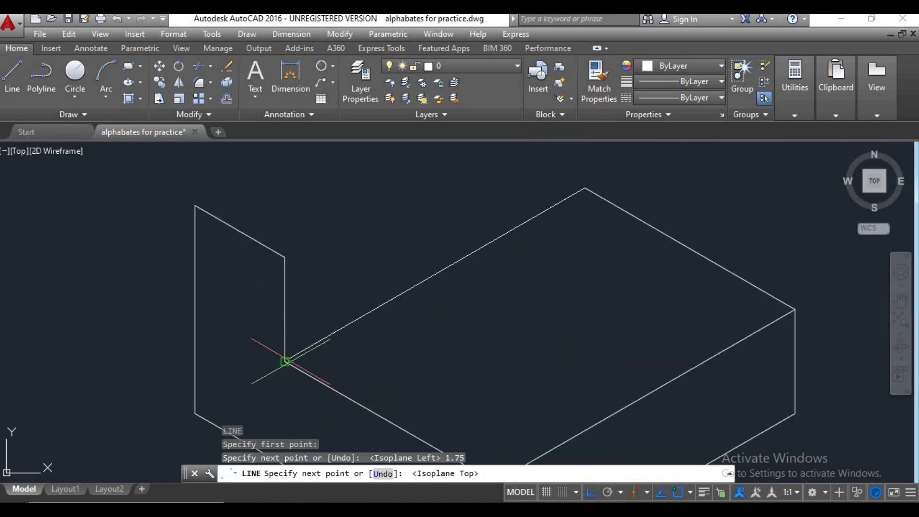
{"action": "scroll", "coordinate": [283, 378], "scroll_direction": "down", "scroll_amount": 4}
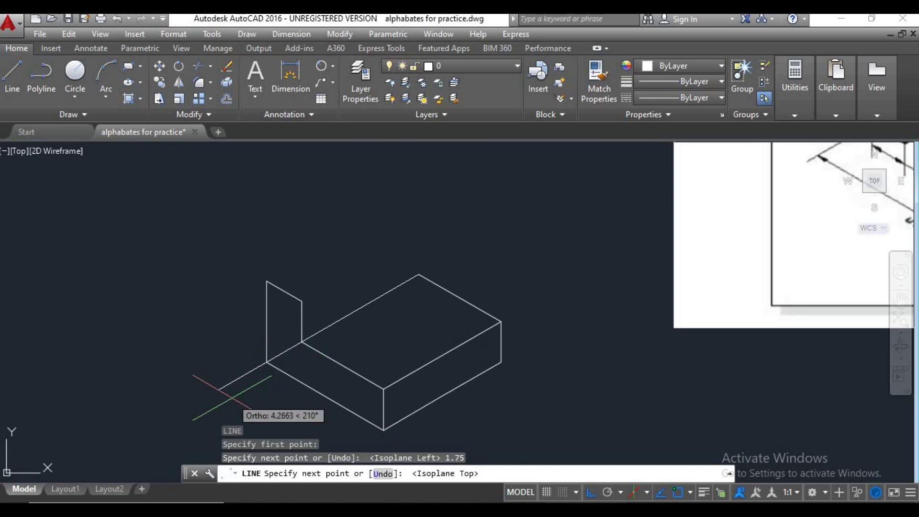
{"action": "type", "text": "2."}
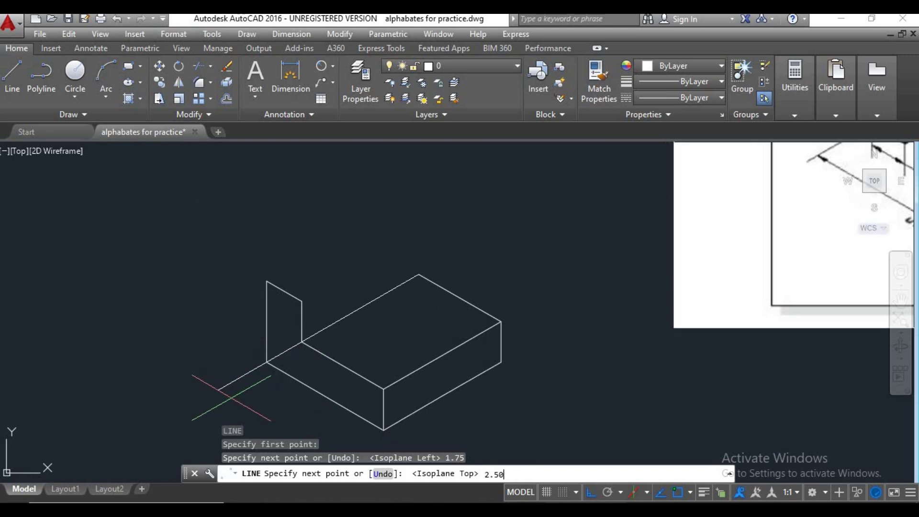
{"action": "type", "text": "50"}
{"action": "key", "text": "Return"}
{"action": "scroll", "coordinate": [316, 342], "scroll_direction": "down", "scroll_amount": 3}
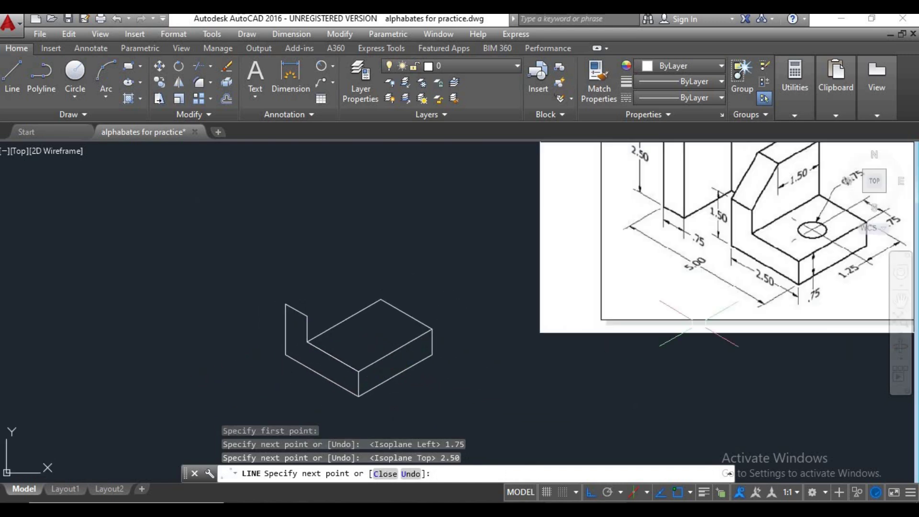
{"action": "key", "text": "Return"}
- On the right isoplane, draw a 1.75 vertical line upward from the rear corner of the base's top face
{"action": "middle_click_drag", "start_coordinate": [699, 324], "coordinate": [607, 344]}
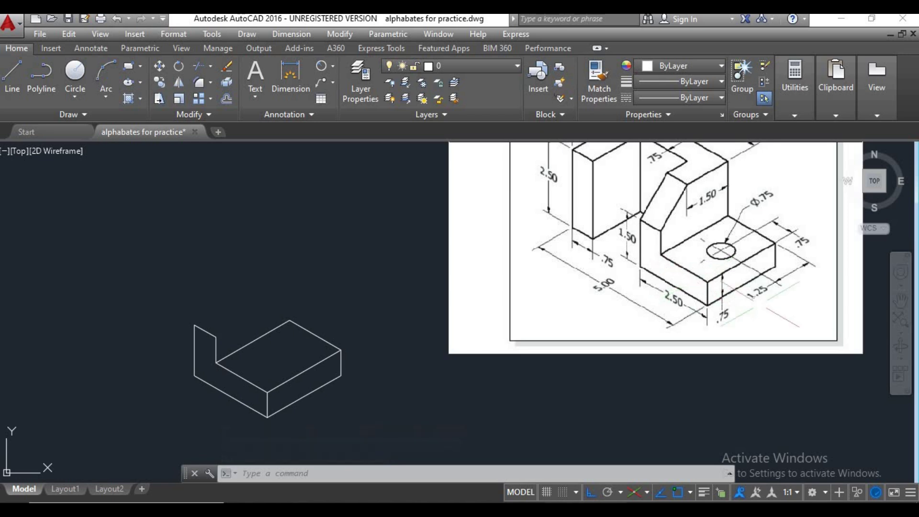
{"action": "scroll", "coordinate": [737, 317], "scroll_direction": "down", "scroll_amount": 2}
{"action": "middle_click_drag", "start_coordinate": [744, 318], "coordinate": [687, 323]}
{"action": "middle_click_drag", "start_coordinate": [387, 336], "coordinate": [353, 349]}
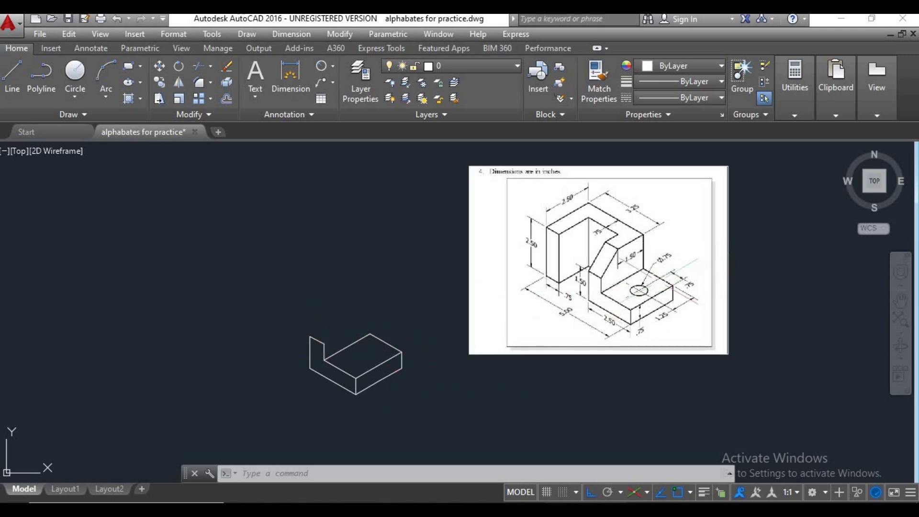
{"action": "type", "text": "l"}
{"action": "key", "text": "Return"}
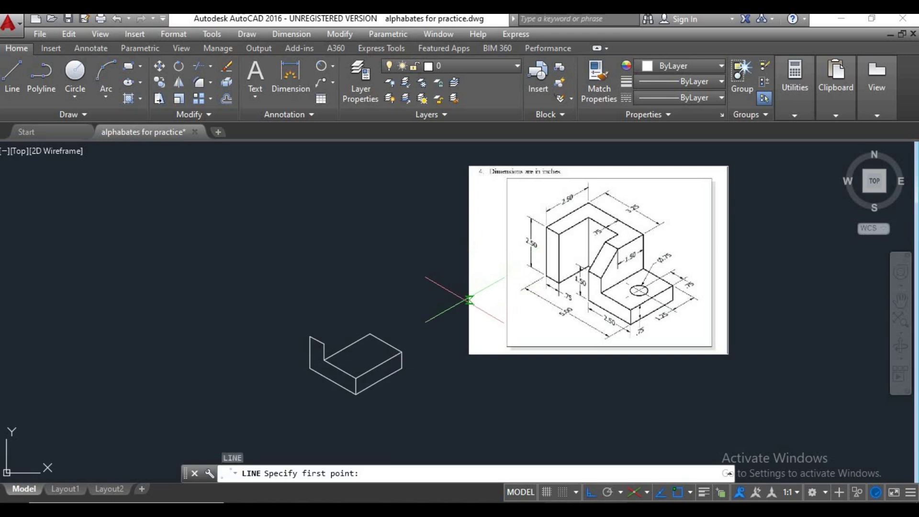
{"action": "left_click", "coordinate": [369, 334]}
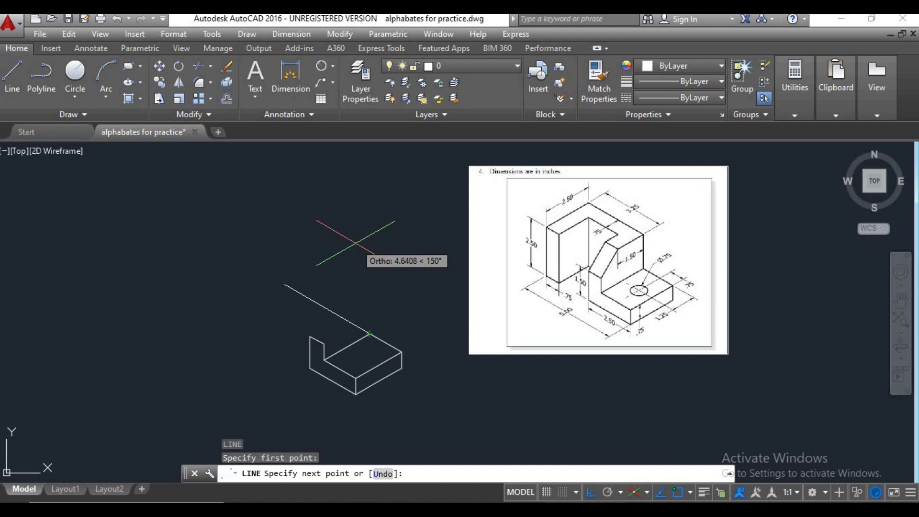
{"action": "key", "text": "F5"}
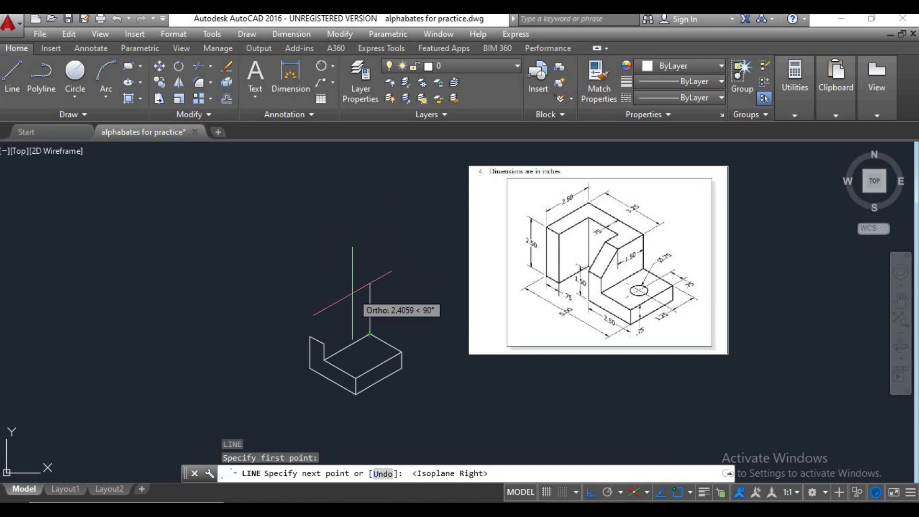
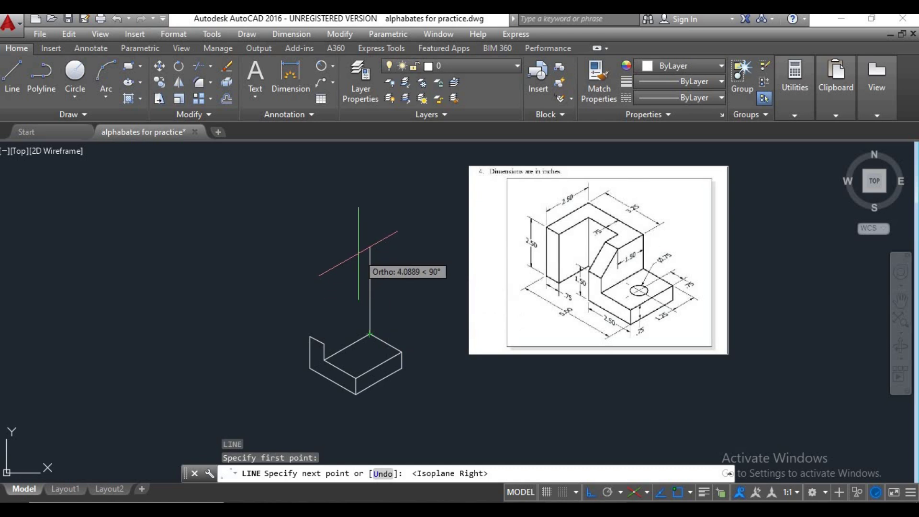
{"action": "type", "text": "1"}
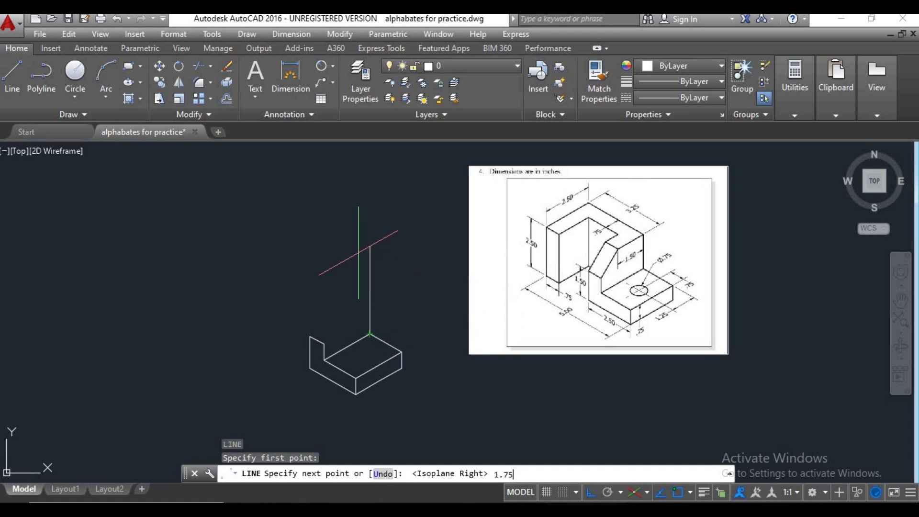
{"action": "type", "text": ".75"}
{"action": "key", "text": "Return"}
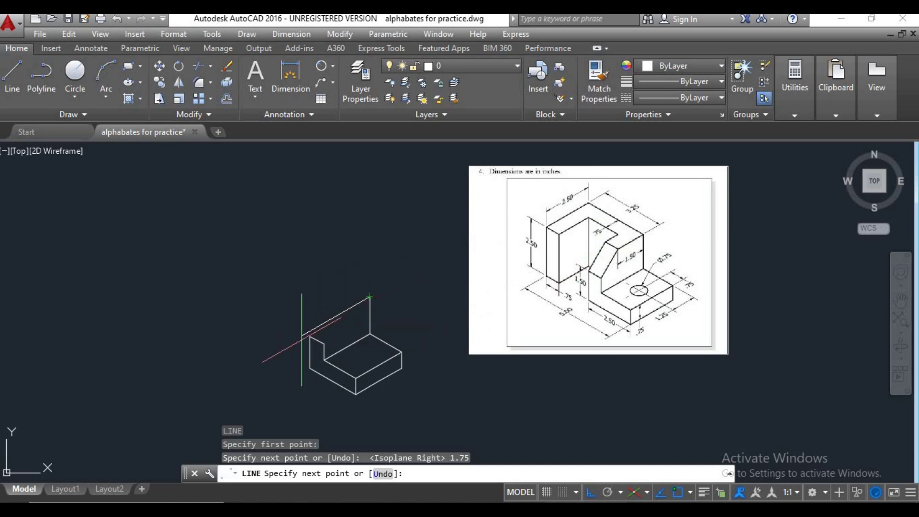
- Continue the line 1.50 down and to the left, and with ortho off add the sloped edge to the inner step's upper corner
{"action": "type", "text": "1"}
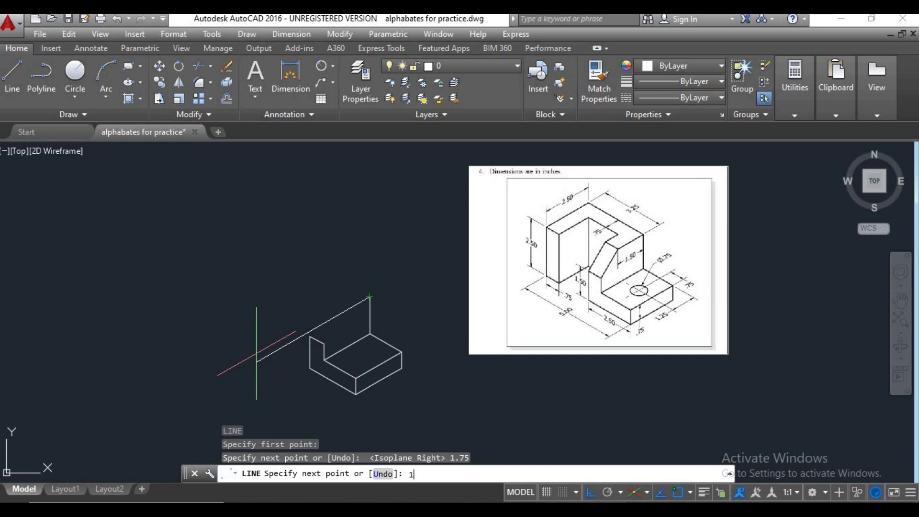
{"action": "type", "text": ".50"}
{"action": "key", "text": "Return"}
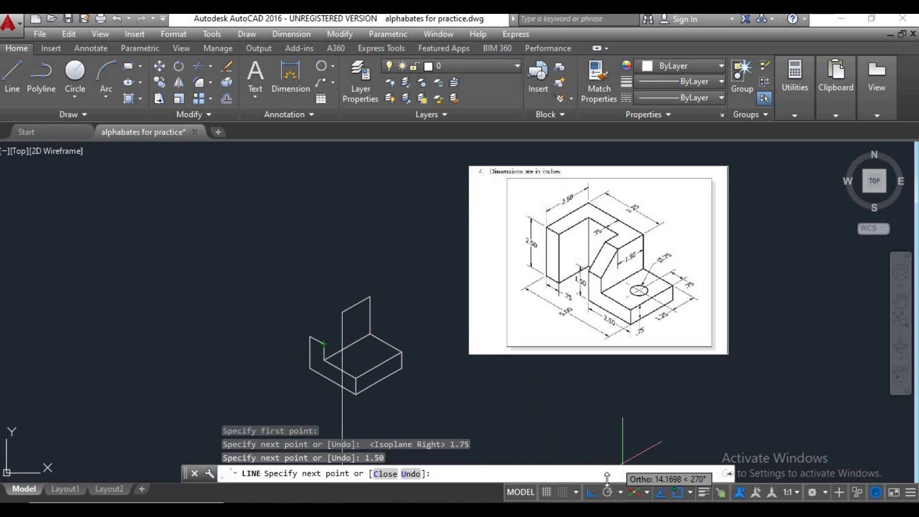
{"action": "left_click", "coordinate": [591, 492]}
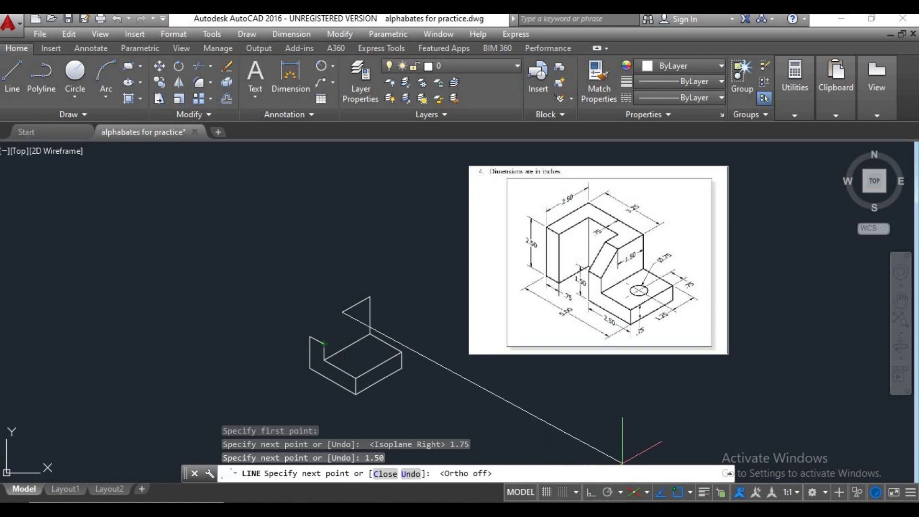
{"action": "left_click", "coordinate": [324, 344]}
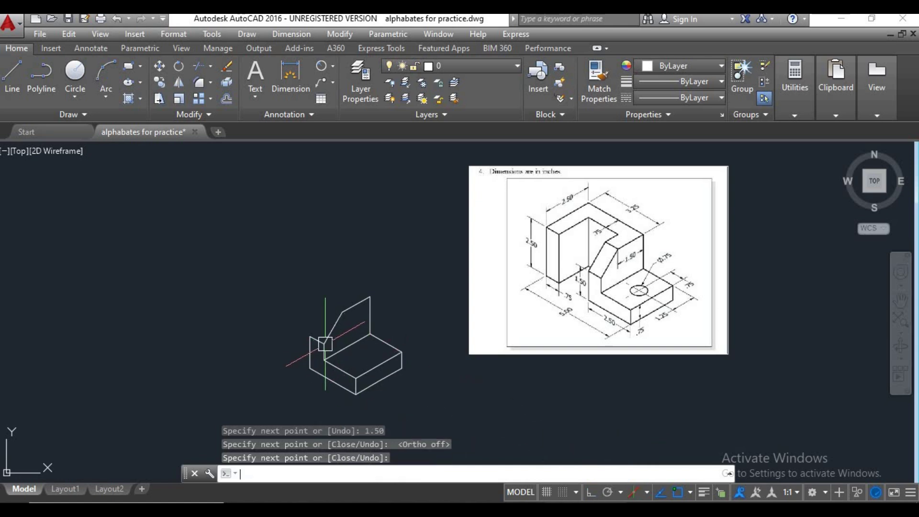
- Copy the upright's 1.50 top edge and sloped edge from the inner step's upper corner to the outer upper corner
{"action": "key", "text": "Return"}
{"action": "key", "text": "Return"}
{"action": "left_click", "coordinate": [347, 310]}
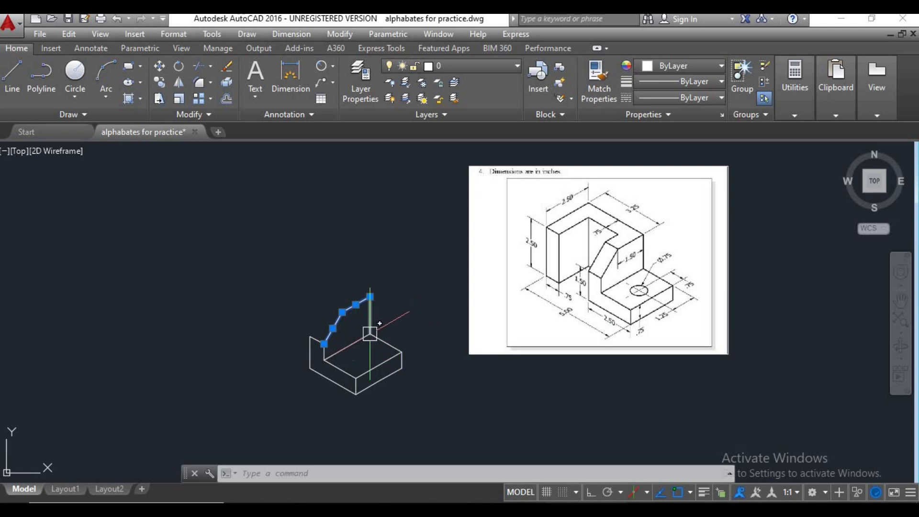
{"action": "type", "text": "co"}
{"action": "key", "text": "Return"}
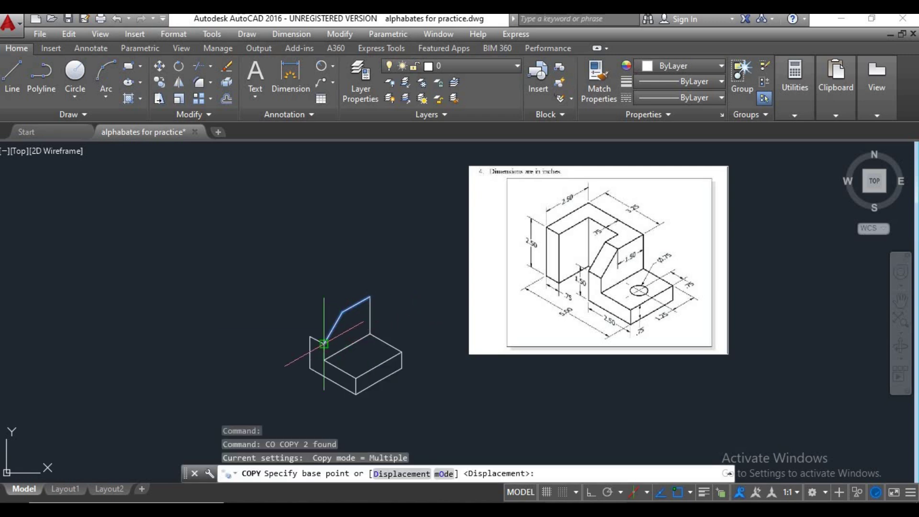
{"action": "left_click", "coordinate": [324, 344]}
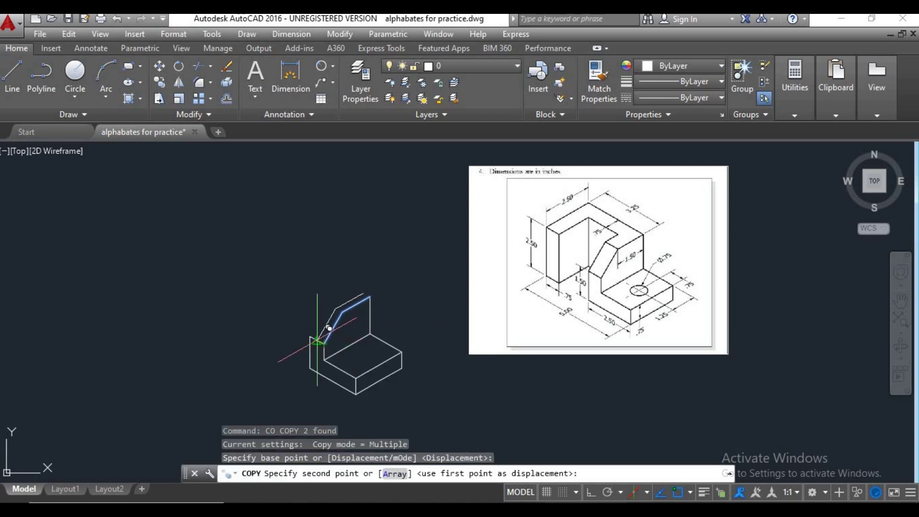
{"action": "left_click", "coordinate": [310, 336]}
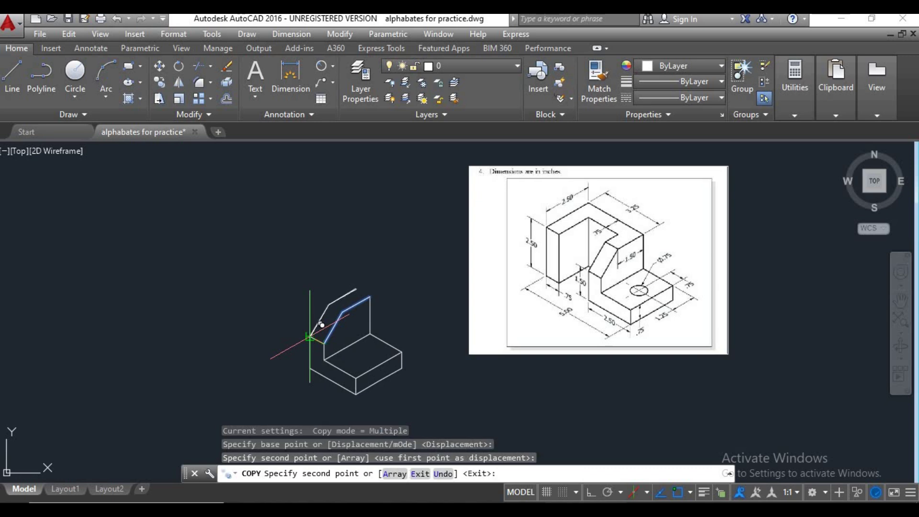
{"action": "key", "text": "Return"}
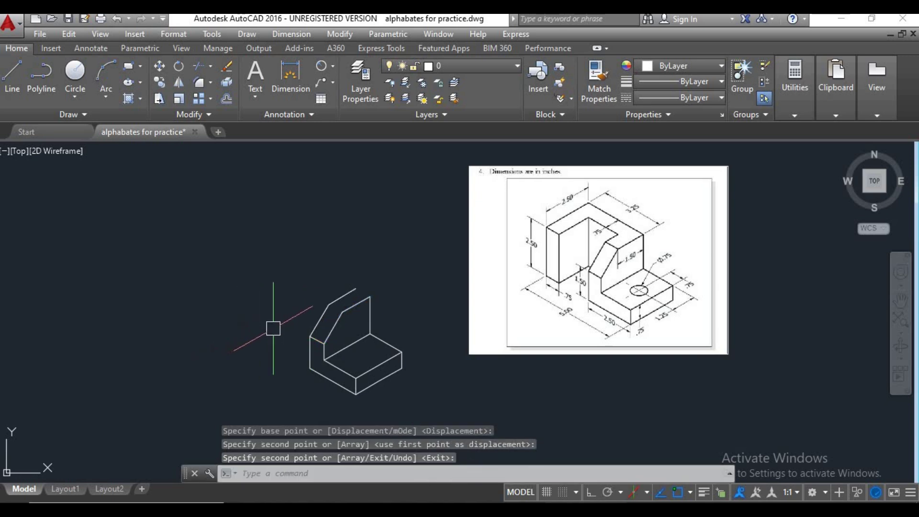
- Turn ortho mode back on for drawing the upright's top face
{"action": "left_click", "coordinate": [592, 494]}
{"action": "middle_click_drag", "start_coordinate": [380, 300], "coordinate": [387, 311]}
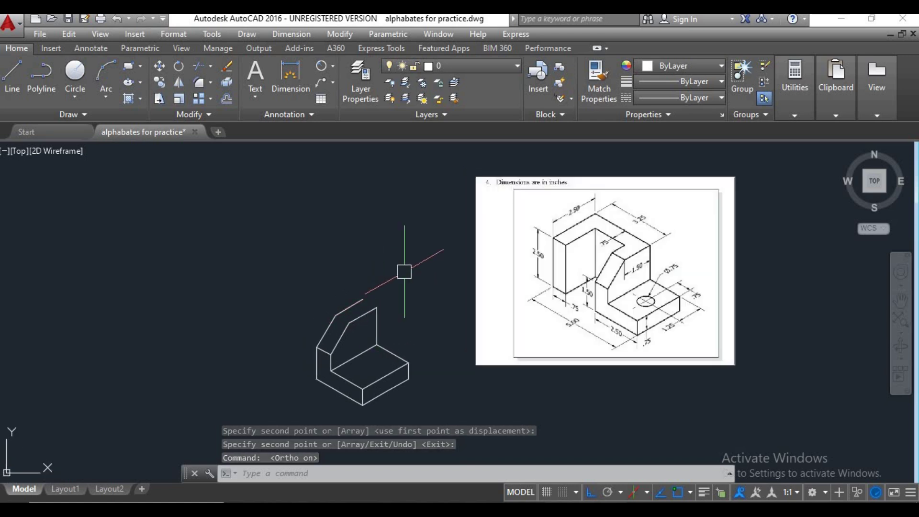
{"action": "scroll", "coordinate": [414, 362], "scroll_direction": "down", "scroll_amount": 2}
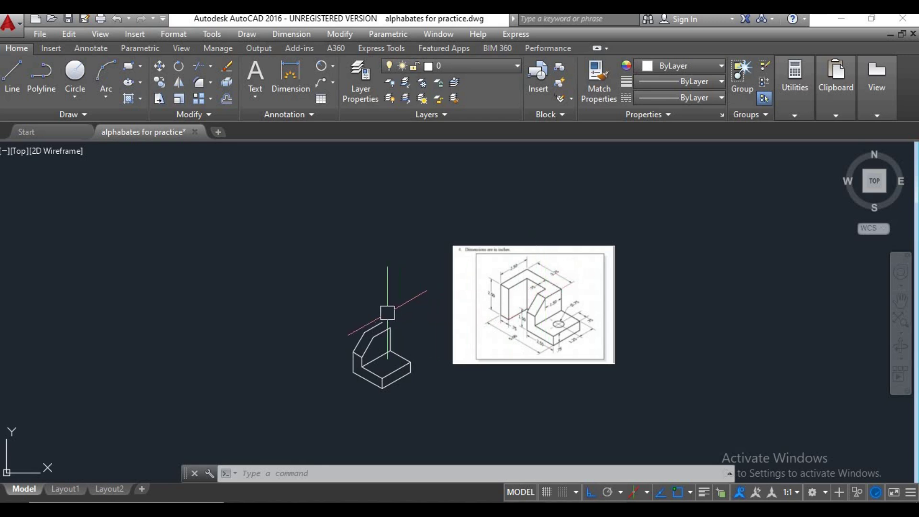
{"action": "scroll", "coordinate": [395, 316], "scroll_direction": "up", "scroll_amount": 2}
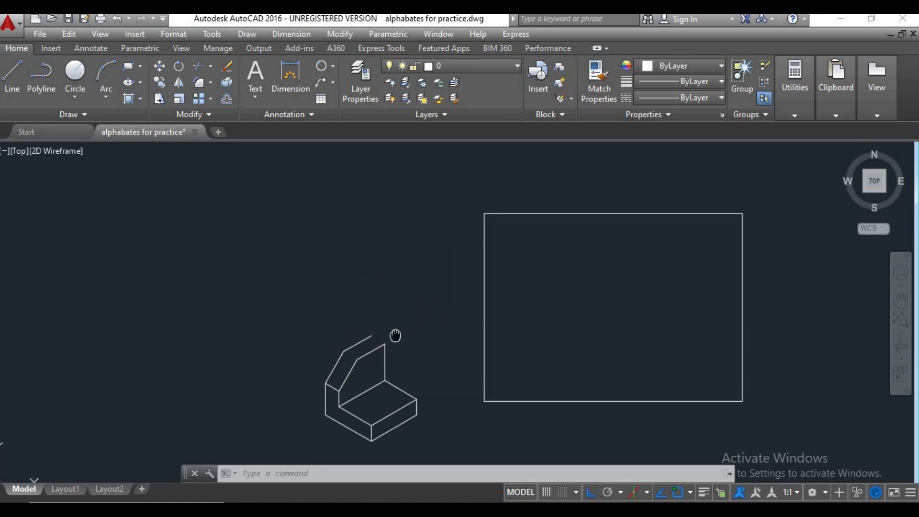
{"action": "type", "text": "l"}
{"action": "key", "text": "Return"}
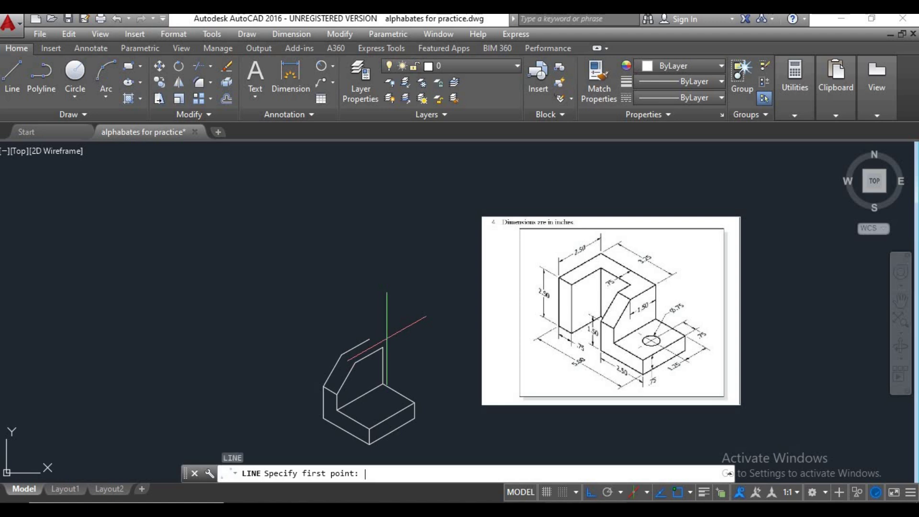
{"action": "key", "text": "Escape"}
{"action": "key", "text": "Escape"}
{"action": "key", "text": "Escape"}
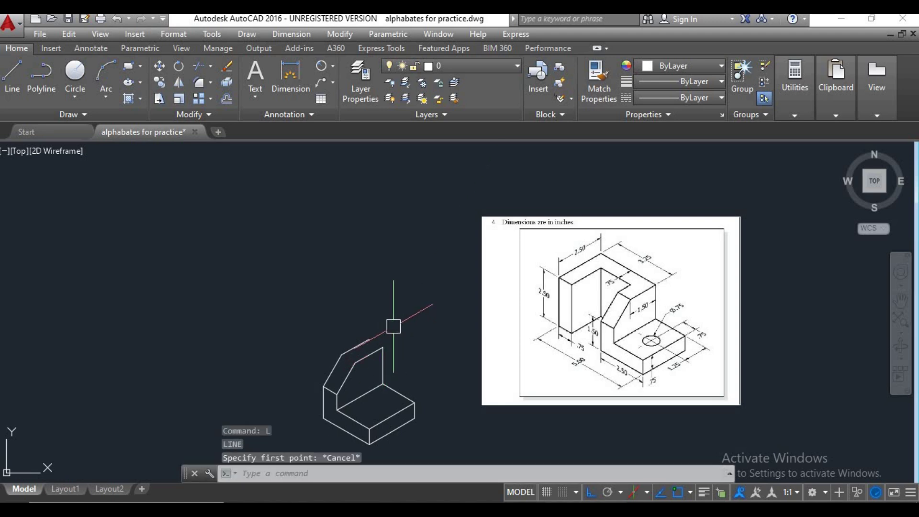
- On the left isoplane, draw a 3.25 line up and to the left from the top of the upright's vertical edge
{"action": "type", "text": "l"}
{"action": "key", "text": "Return"}
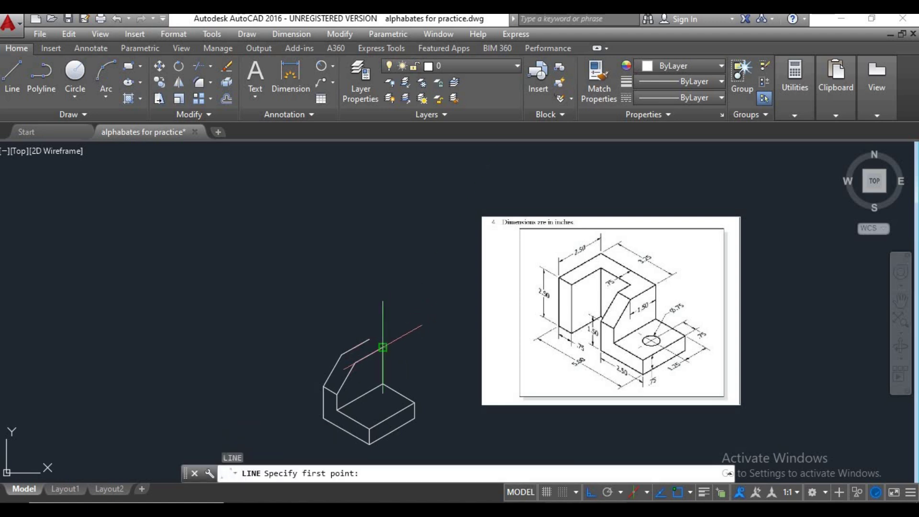
{"action": "left_click", "coordinate": [383, 348]}
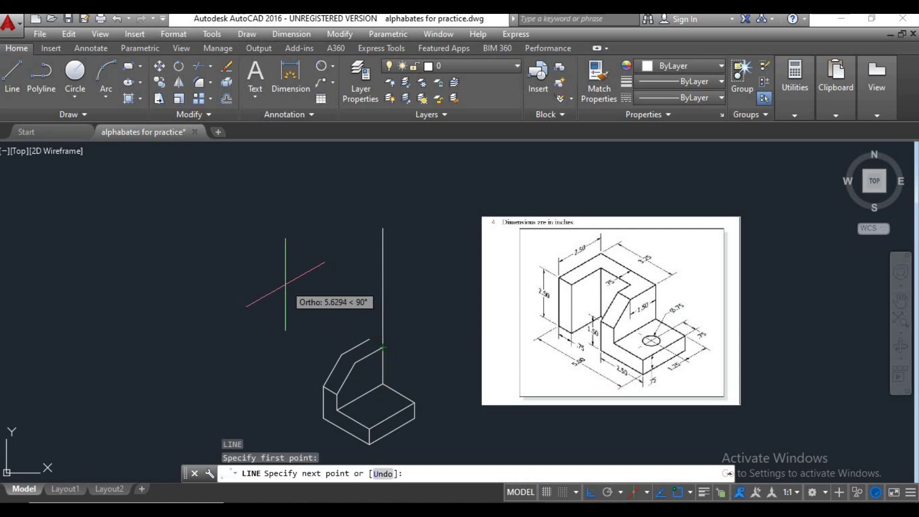
{"action": "key", "text": "F5"}
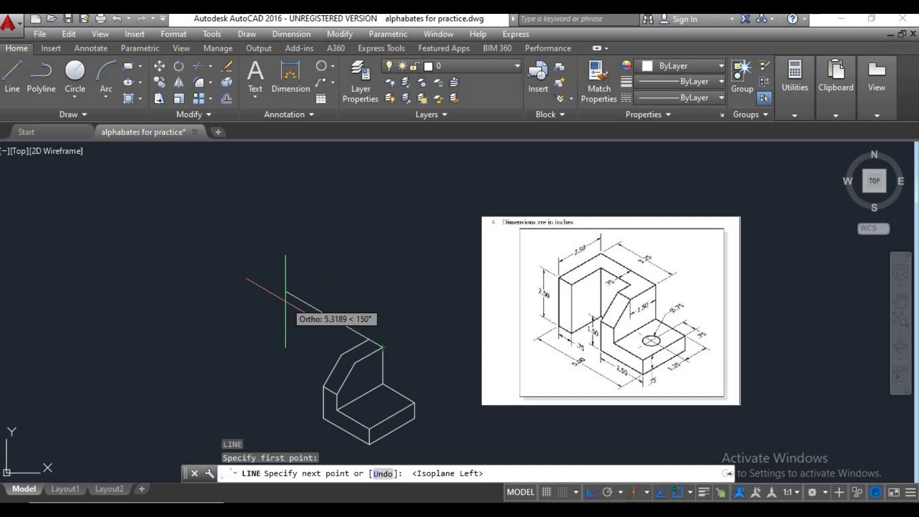
{"action": "type", "text": "3.25"}
{"action": "key", "text": "Return"}
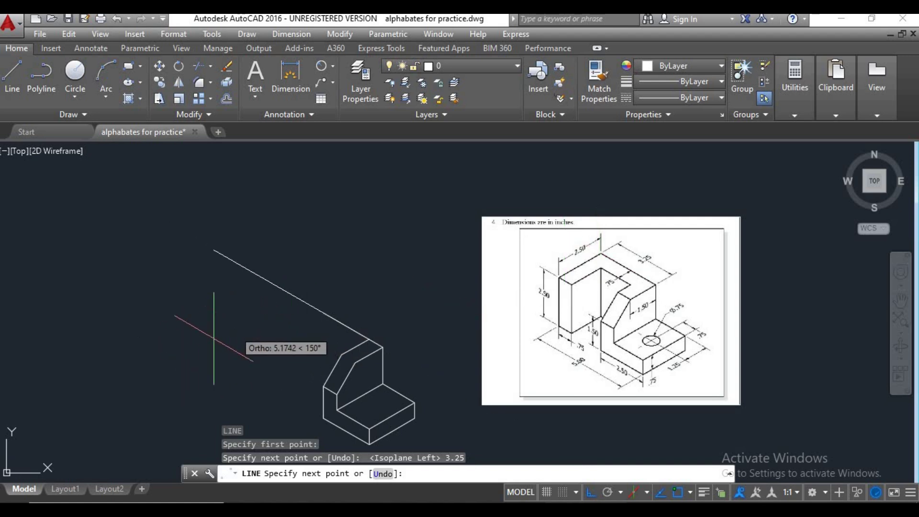
- On the top isoplane, continue the line 2.50 down and to the left, then .75 down and to the right
{"action": "key", "text": "F5"}
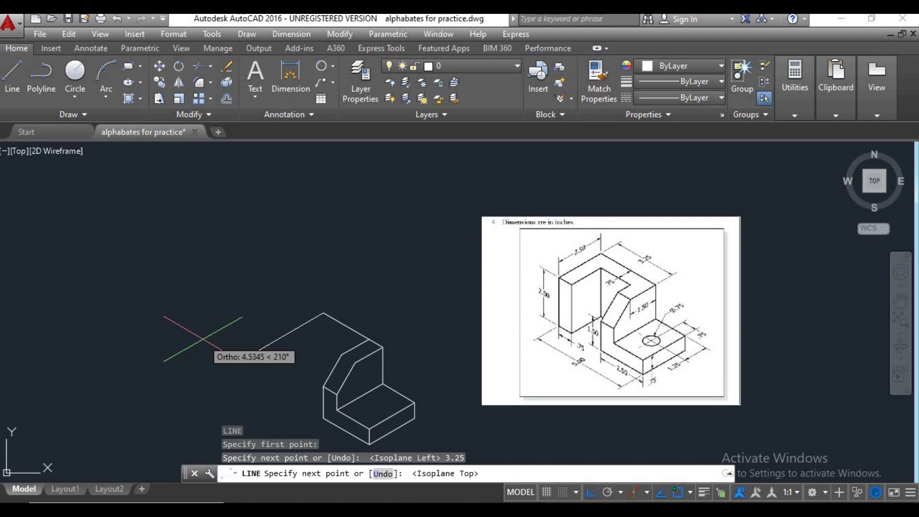
{"action": "type", "text": "2"}
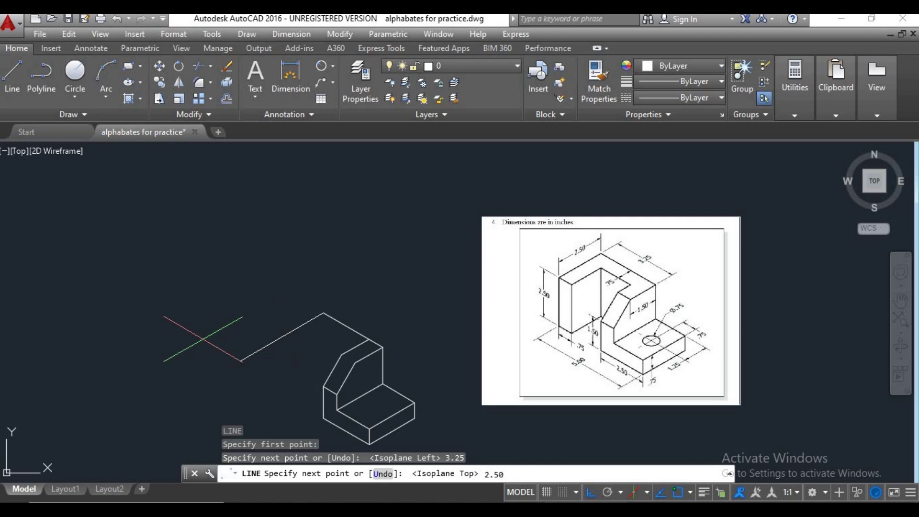
{"action": "type", "text": ".50"}
{"action": "key", "text": "Return"}
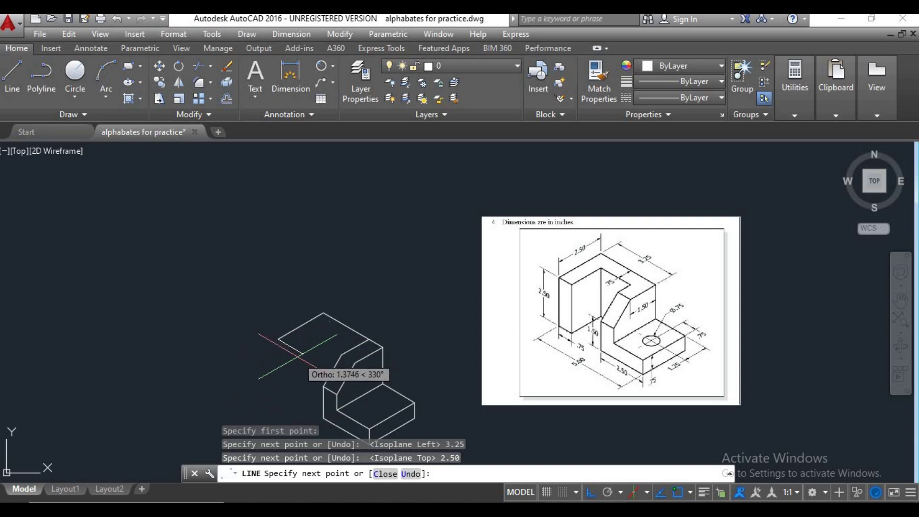
{"action": "type", "text": ".75"}
{"action": "key", "text": "Return"}
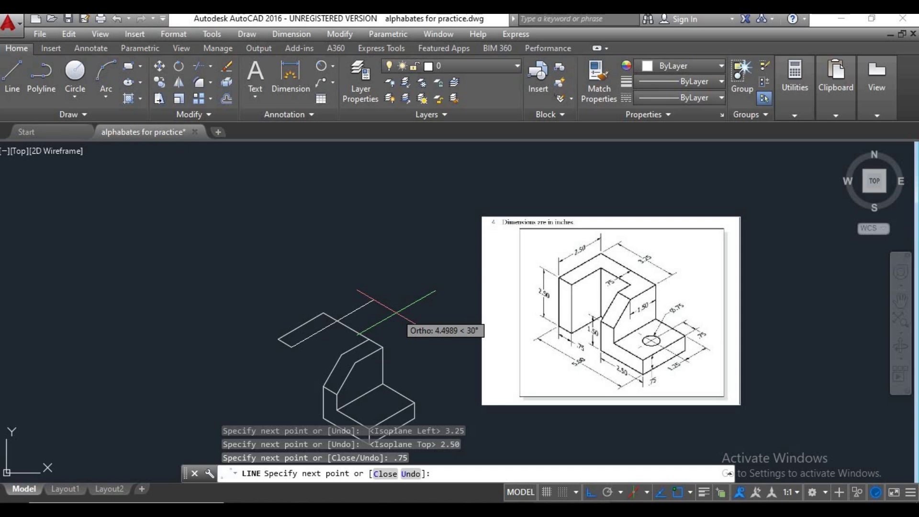
- Continue 1.75 up and to the right, then about 2.15 down and to the right past the copied top edge
{"action": "type", "text": "1.75"}
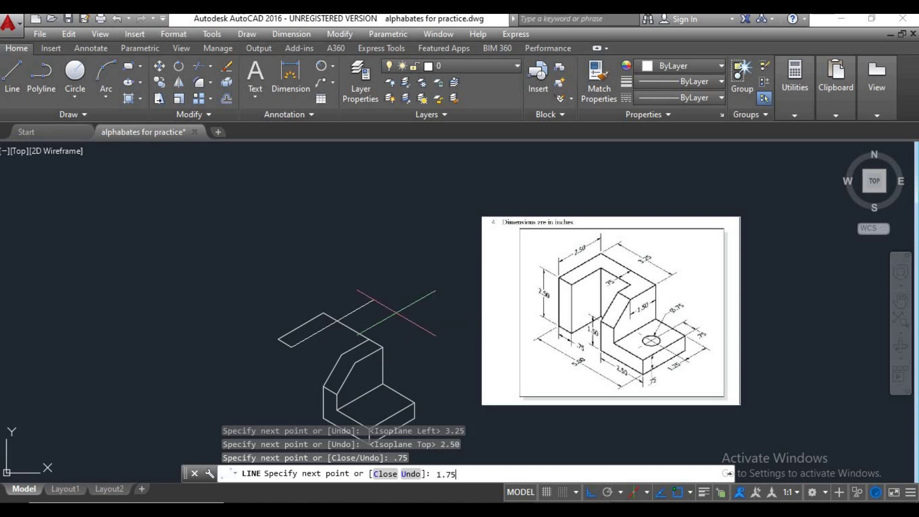
{"action": "key", "text": "Return"}
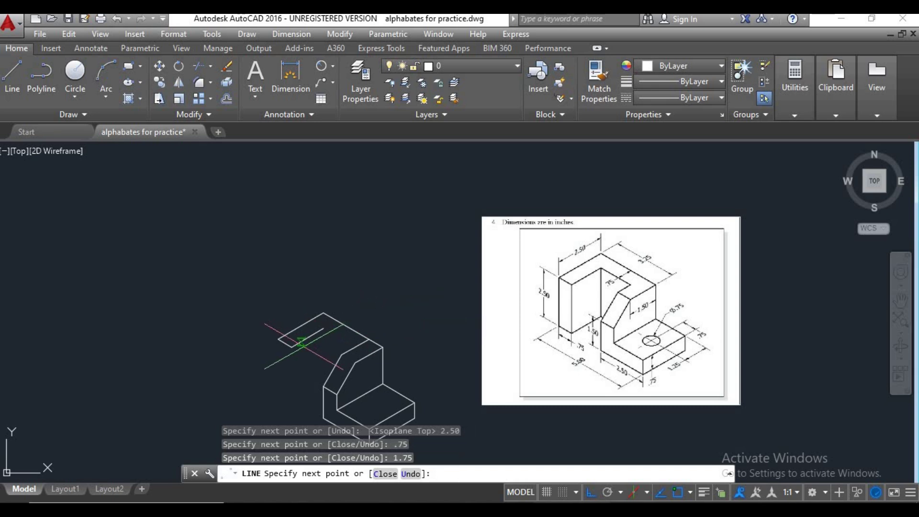
{"action": "scroll", "coordinate": [362, 354], "scroll_direction": "up", "scroll_amount": 2}
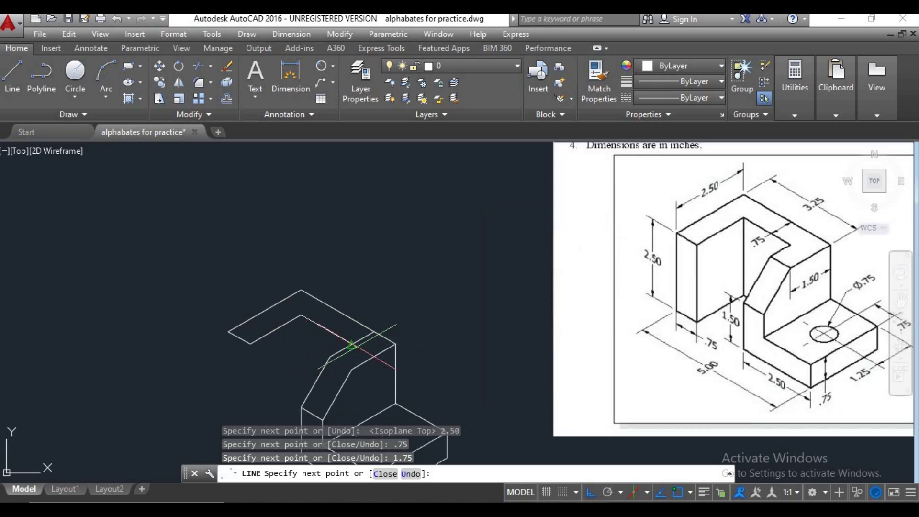
{"action": "scroll", "coordinate": [355, 347], "scroll_direction": "up", "scroll_amount": 2}
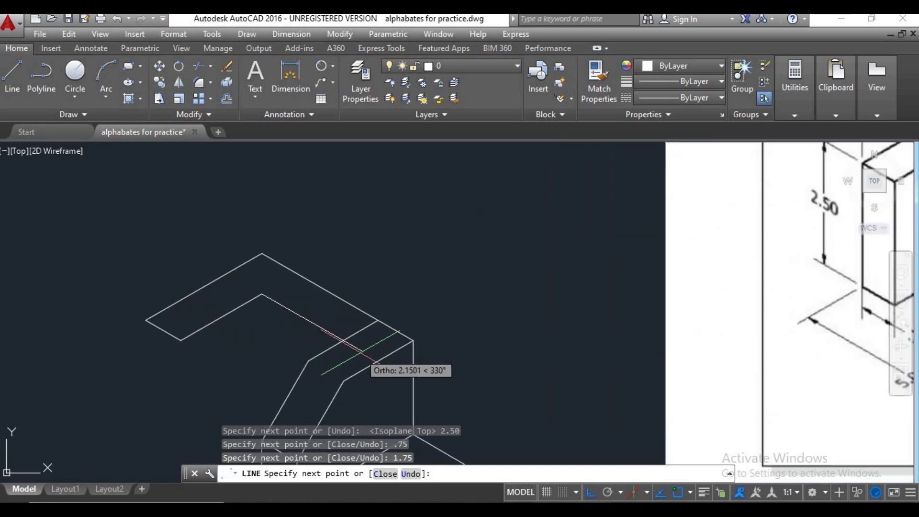
{"action": "left_click", "coordinate": [363, 352]}
{"action": "key", "text": "Return"}
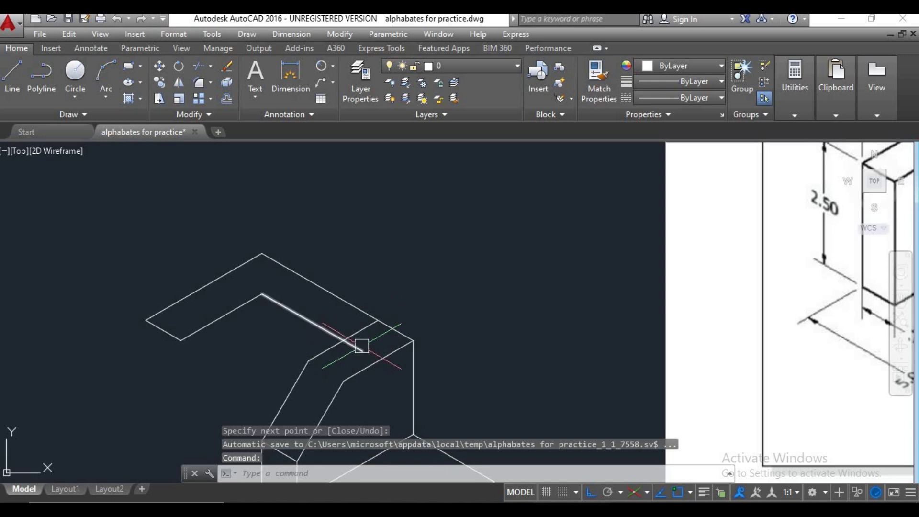
- Trim the copied edge and the inner line beyond their intersection to form the top face's inner corner
{"action": "scroll", "coordinate": [365, 347], "scroll_direction": "up", "scroll_amount": 2}
{"action": "type", "text": "tr"}
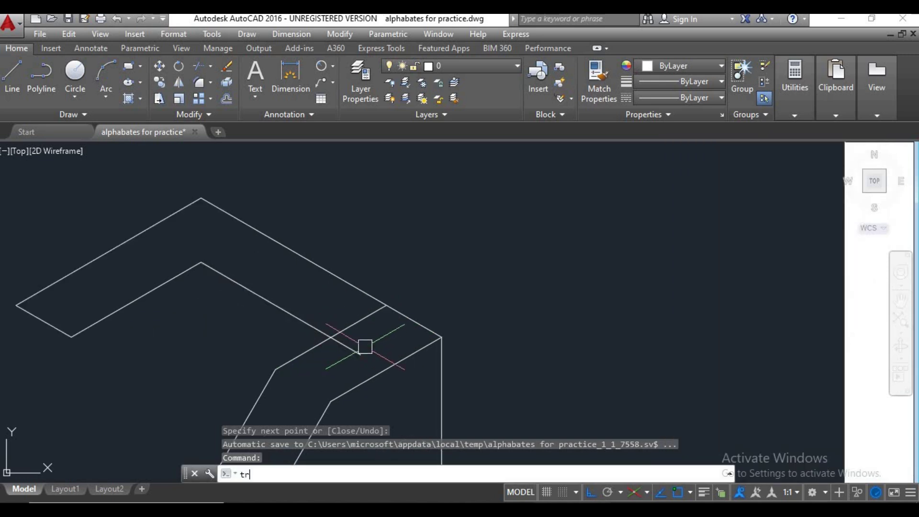
{"action": "key", "text": "Return"}
{"action": "key", "text": "Return"}
{"action": "left_click", "coordinate": [359, 325]}
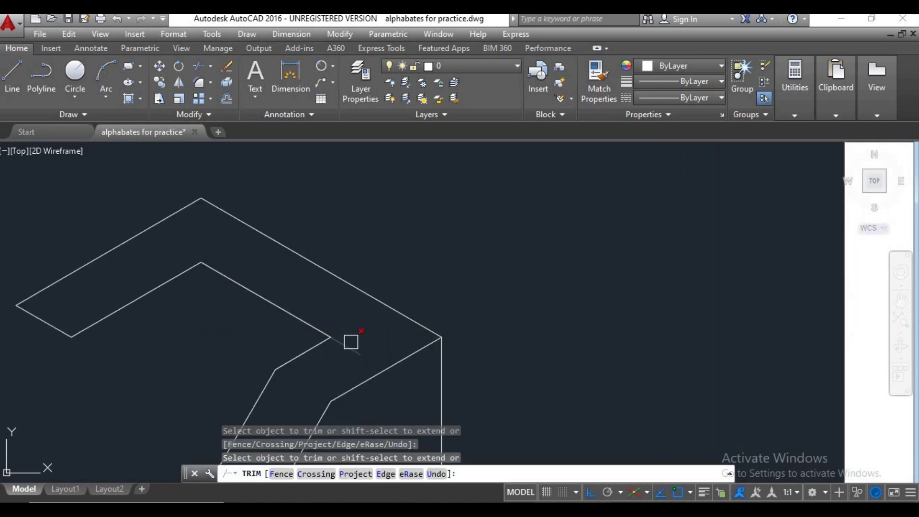
{"action": "left_click", "coordinate": [351, 343]}
{"action": "scroll", "coordinate": [351, 344], "scroll_direction": "down", "scroll_amount": 3}
{"action": "key", "text": "Escape"}
- On the right isoplane, draw a 2.50 vertical line down from the near corner of the arm's .75 end
{"action": "scroll", "coordinate": [405, 336], "scroll_direction": "up", "scroll_amount": 1}
{"action": "type", "text": "l"}
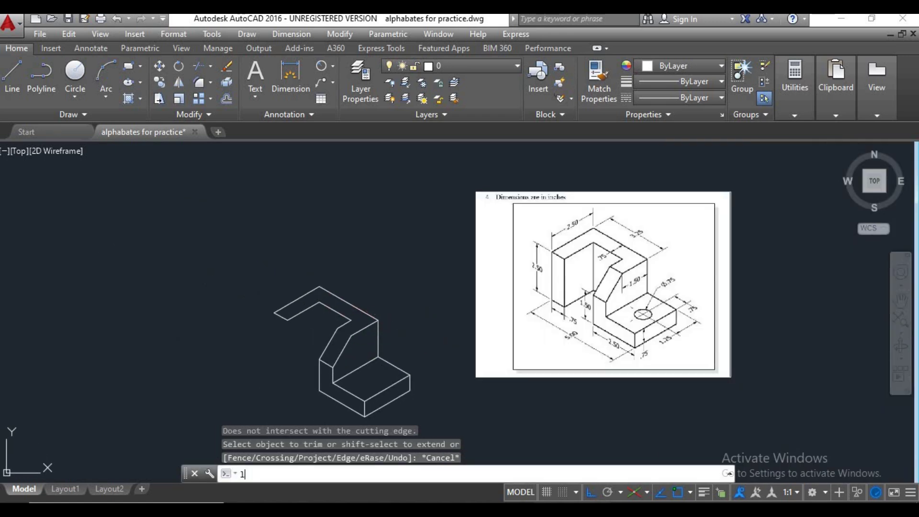
{"action": "key", "text": "Return"}
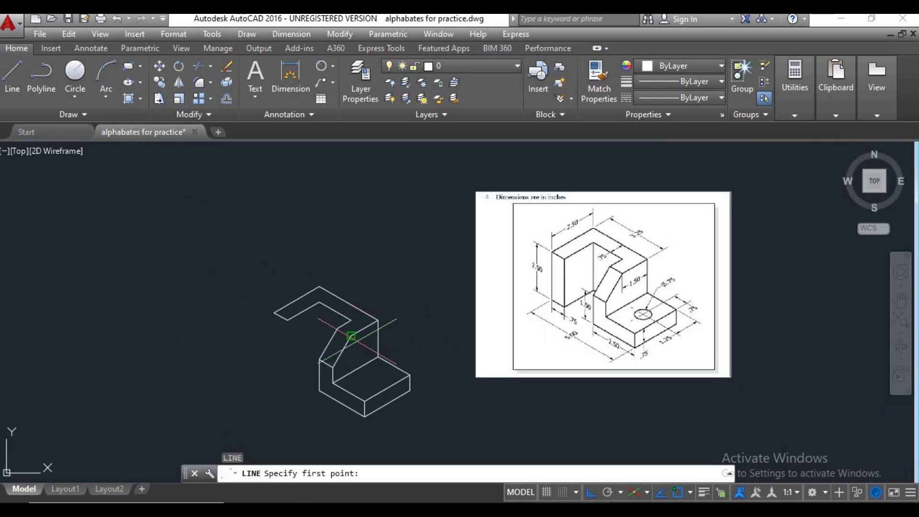
{"action": "left_click", "coordinate": [287, 320]}
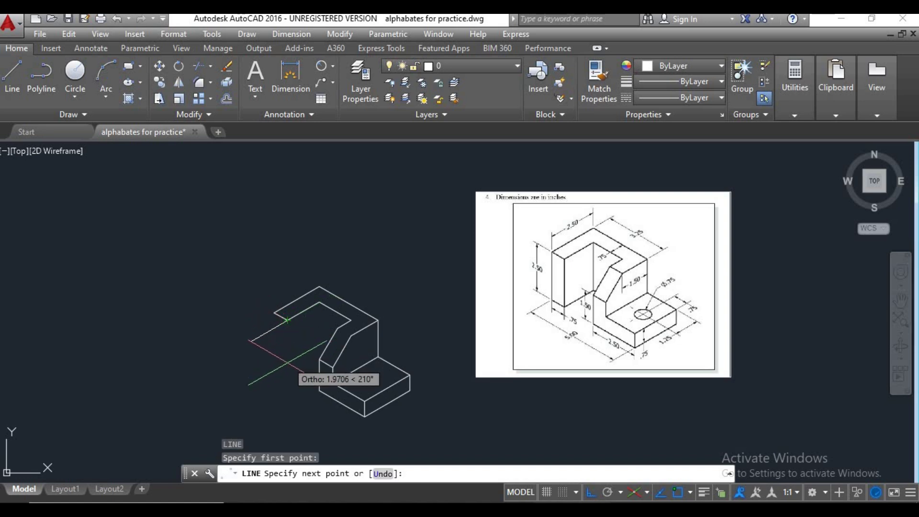
{"action": "key", "text": "F5"}
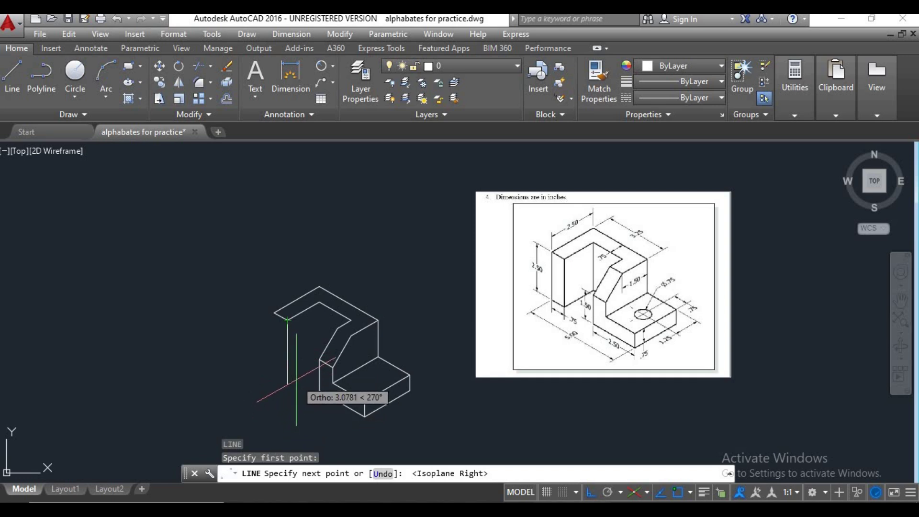
{"action": "type", "text": "2"}
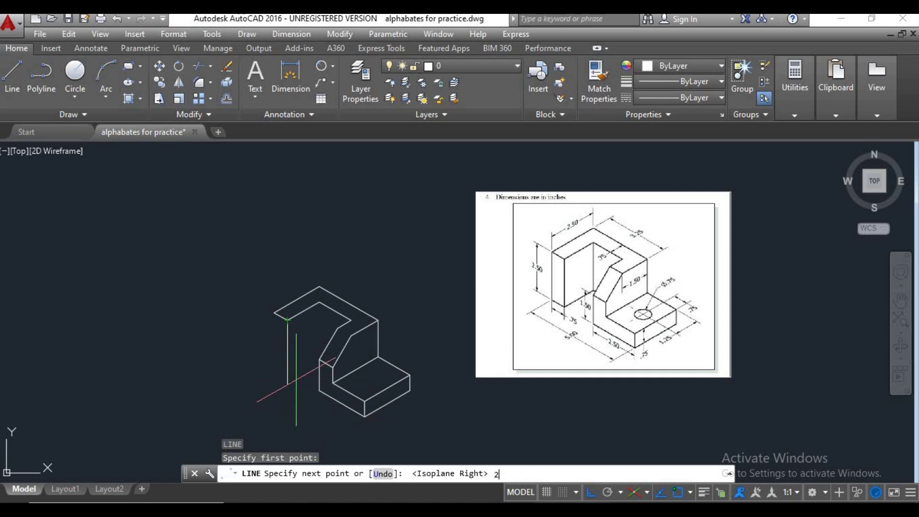
{"action": "type", "text": ".50"}
{"action": "key", "text": "Return"}
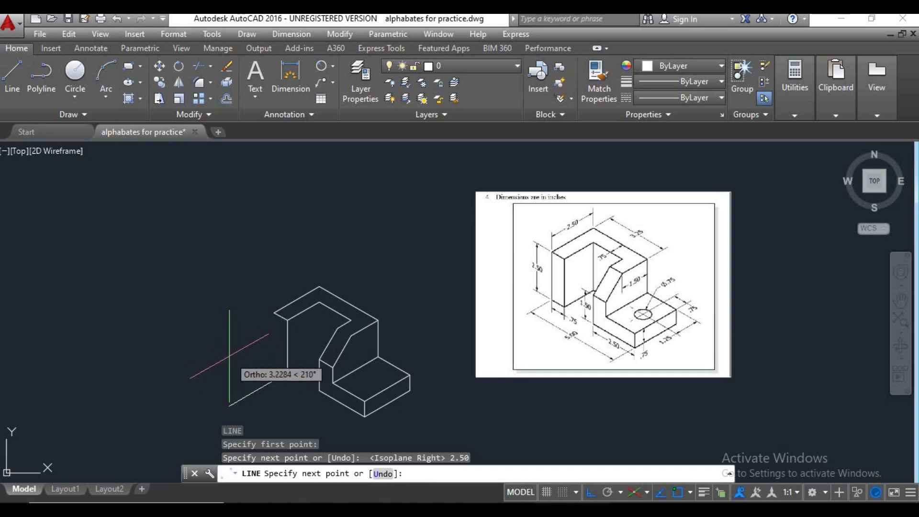
- On the left isoplane, continue .75 up and to the left and 2.50 straight up, closing the arm's end face
{"action": "key", "text": "F5"}
{"action": "type", "text": "."}
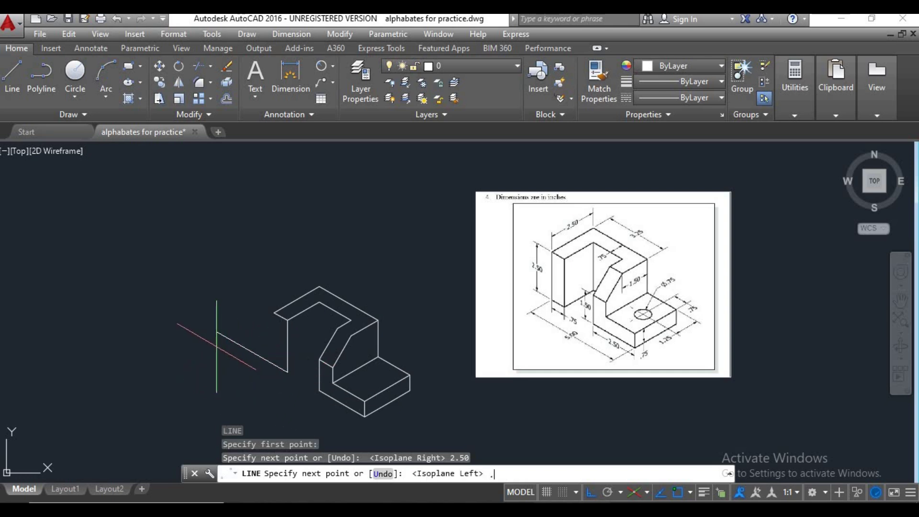
{"action": "type", "text": "75"}
{"action": "key", "text": "Return"}
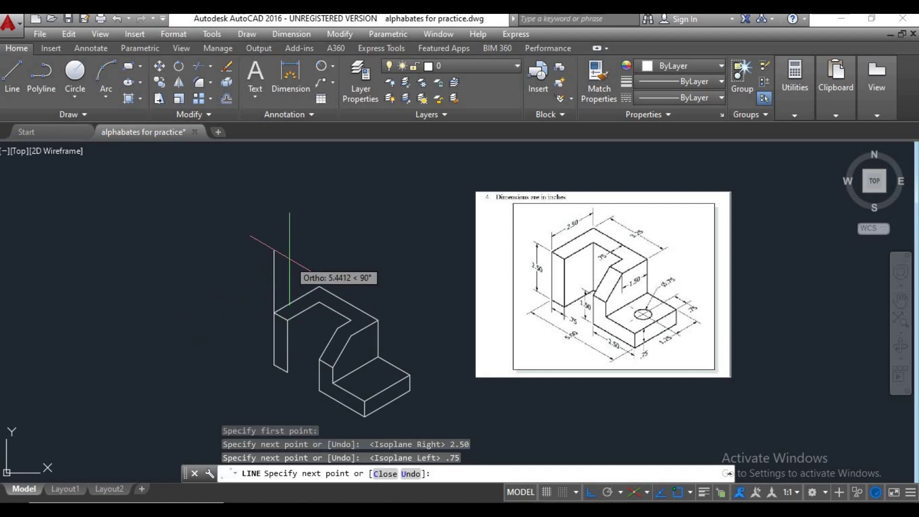
{"action": "type", "text": "2.50"}
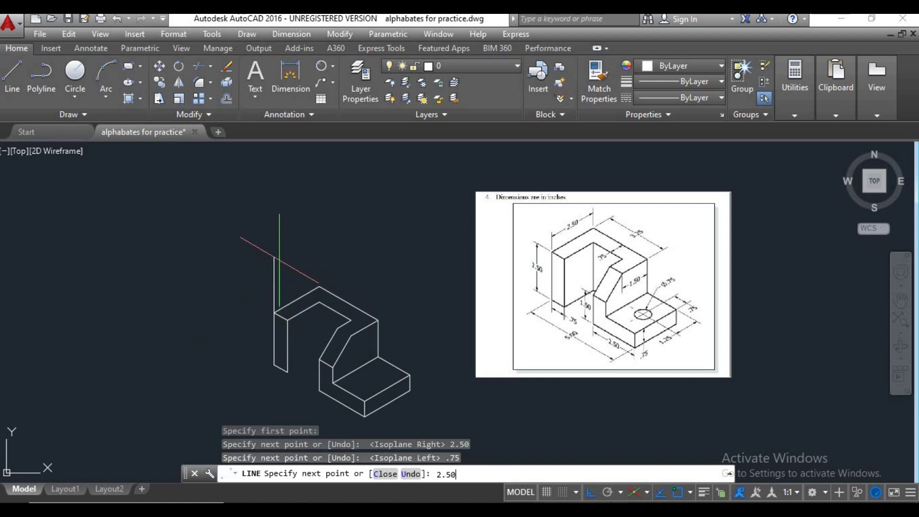
{"action": "key", "text": "Return"}
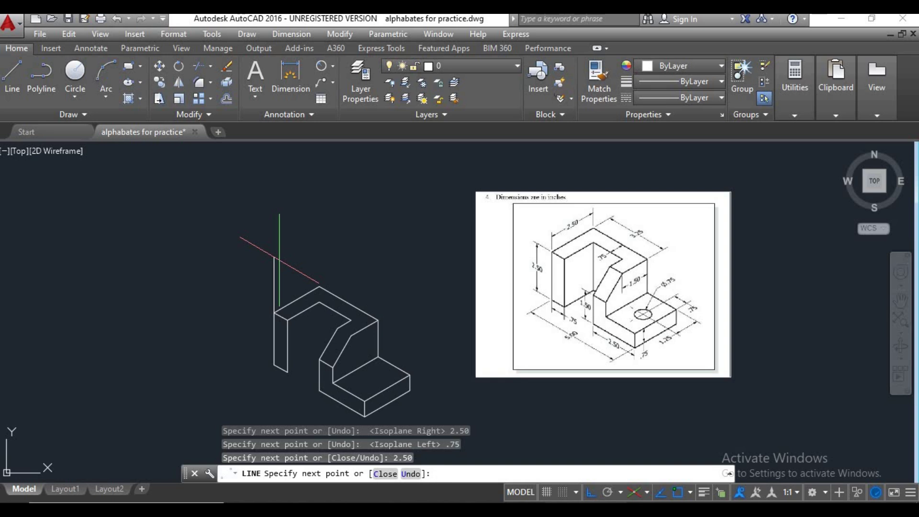
- On the top isoplane, draw a 1.75 line up and to the right from the bottom near corner of the arm's end face
{"action": "key", "text": "Return"}
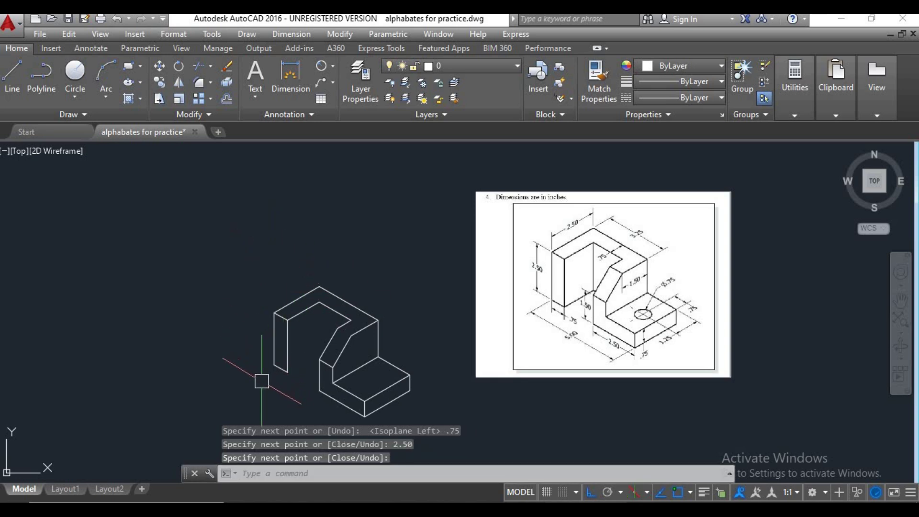
{"action": "type", "text": "l"}
{"action": "key", "text": "Return"}
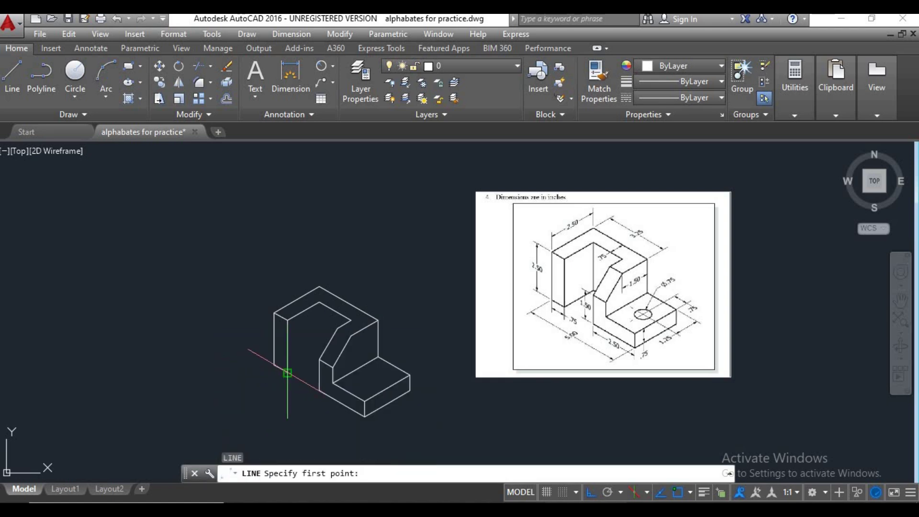
{"action": "left_click", "coordinate": [287, 372]}
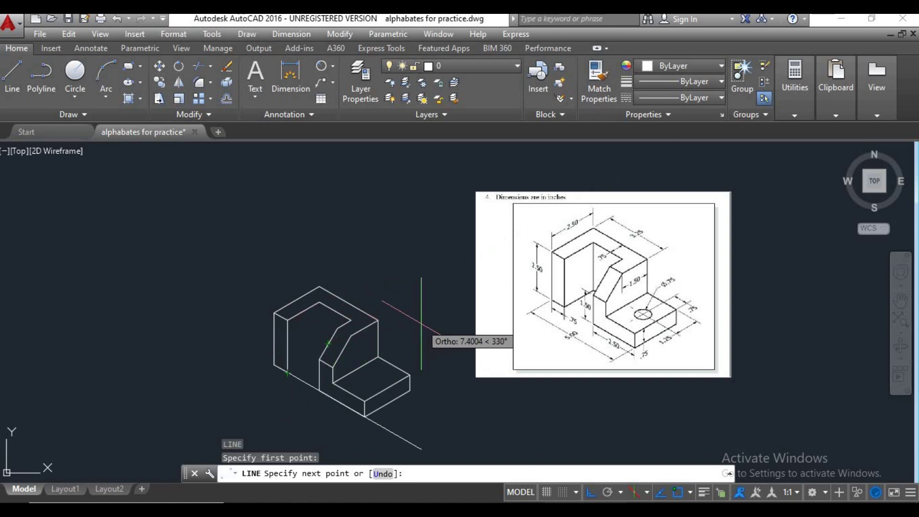
{"action": "key", "text": "F5"}
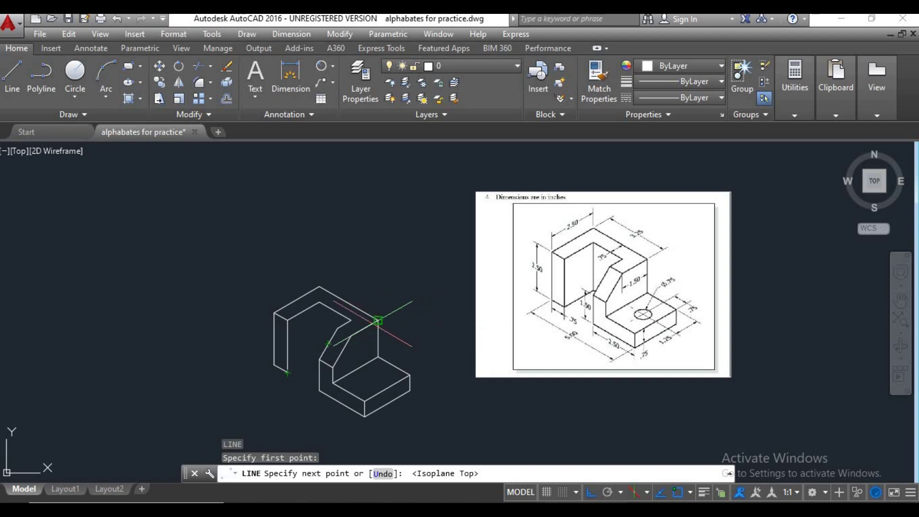
{"action": "left_click", "coordinate": [319, 301]}
{"action": "type", "text": "1"}
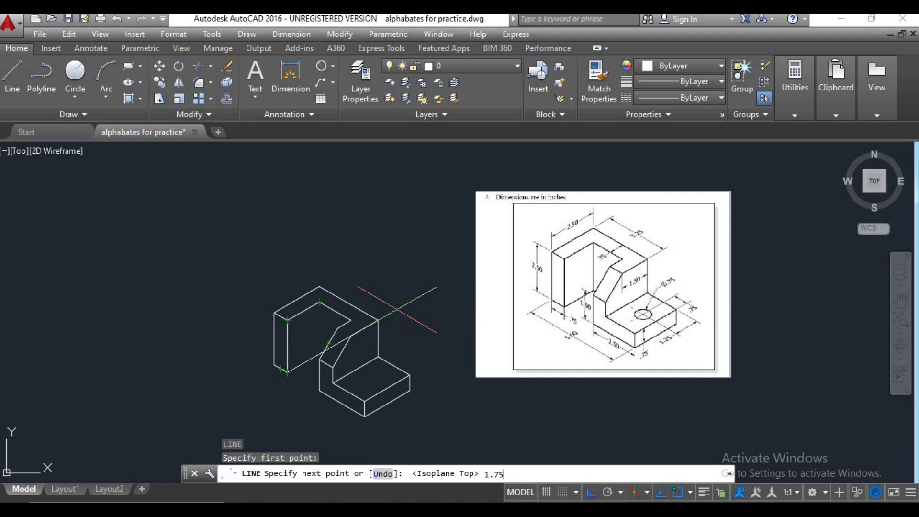
{"action": "type", "text": ".75"}
{"action": "key", "text": "Return"}
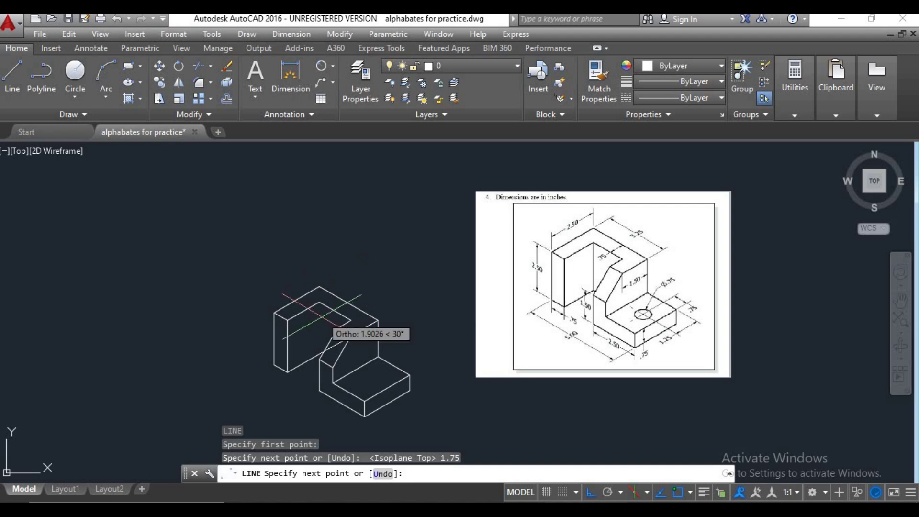
- On the right isoplane, continue the line straight up to the top face's inner back corner to close the arm's inner side
{"action": "key", "text": "F5"}
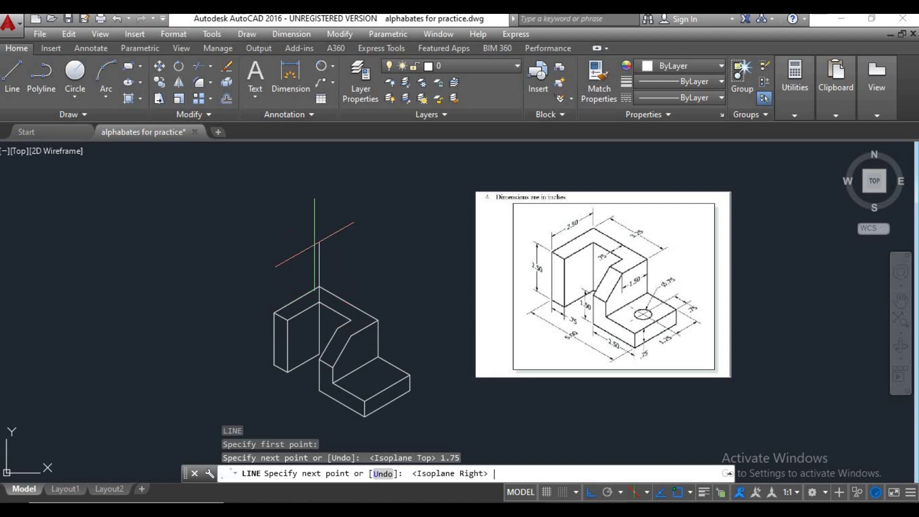
{"action": "left_click", "coordinate": [319, 301]}
{"action": "key", "text": "Return"}
{"action": "scroll", "coordinate": [317, 358], "scroll_direction": "up", "scroll_amount": 3}
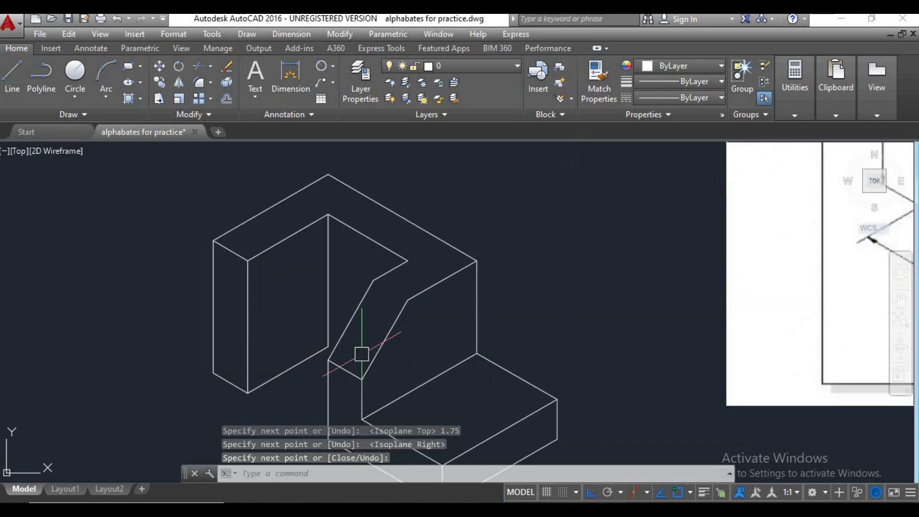
- On the left isoplane, draw a short line down and to the right from the inner vertical edge's lower end, past the slanted edge
{"action": "type", "text": "l"}
{"action": "key", "text": "Return"}
{"action": "left_click", "coordinate": [328, 345]}
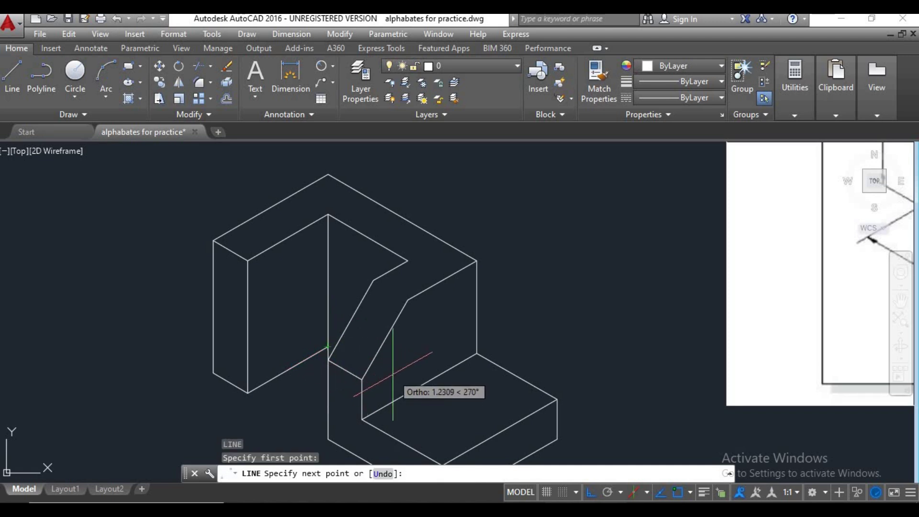
{"action": "key", "text": "F5"}
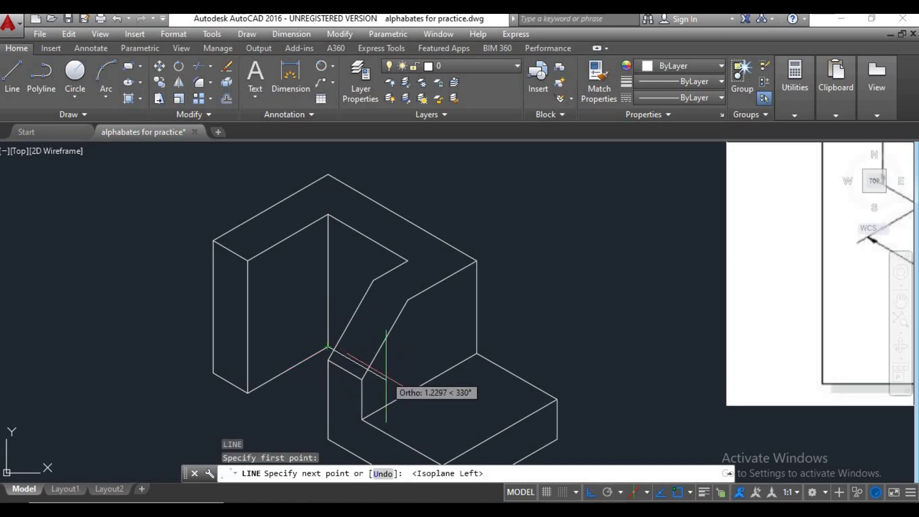
{"action": "scroll", "coordinate": [353, 357], "scroll_direction": "up", "scroll_amount": 2}
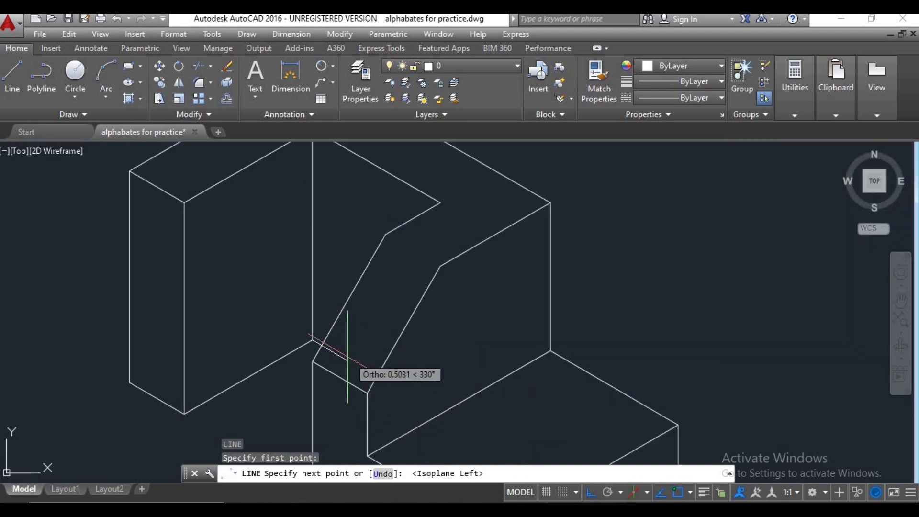
{"action": "left_click", "coordinate": [338, 355]}
{"action": "key", "text": "Return"}
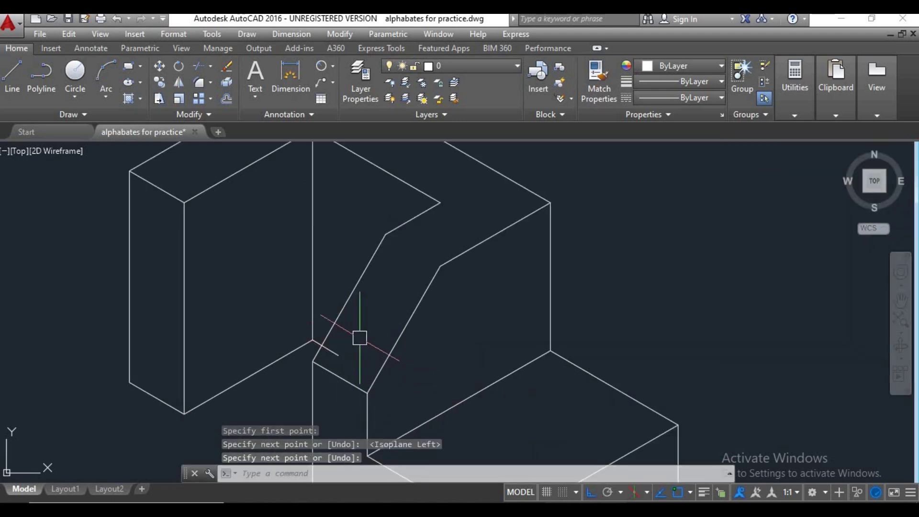
- Trim the part of the short line that extends beyond the slanted edge
{"action": "type", "text": "tr"}
{"action": "key", "text": "Return"}
{"action": "key", "text": "Return"}
{"action": "left_click", "coordinate": [335, 350]}
{"action": "left_click", "coordinate": [338, 354]}
{"action": "scroll", "coordinate": [387, 361], "scroll_direction": "down", "scroll_amount": 5}
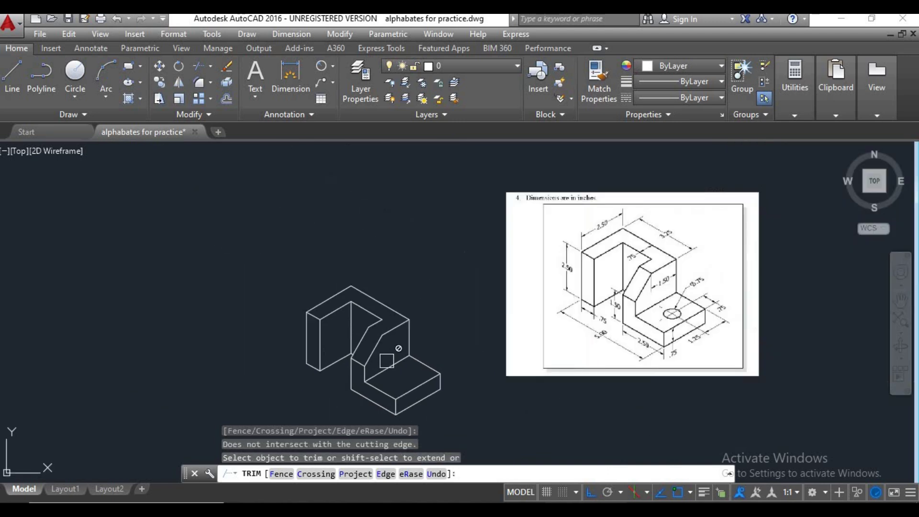
{"action": "middle_click_drag", "start_coordinate": [386, 361], "coordinate": [301, 337]}
{"action": "left_click", "coordinate": [458, 357]}
{"action": "key", "text": "Escape"}
- Draw a line joining the upper ends of the two slanted edges to complete the sloped face
{"action": "scroll", "coordinate": [457, 357], "scroll_direction": "down", "scroll_amount": 2}
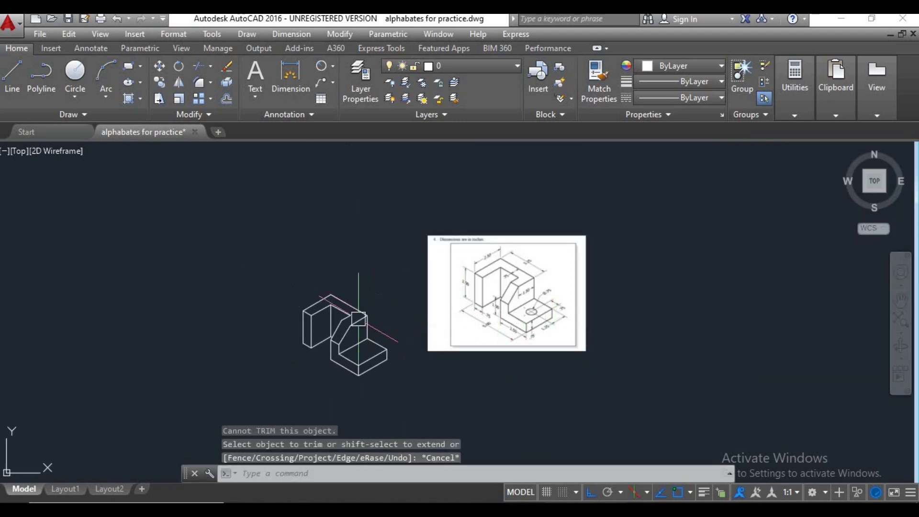
{"action": "scroll", "coordinate": [346, 330], "scroll_direction": "up", "scroll_amount": 2}
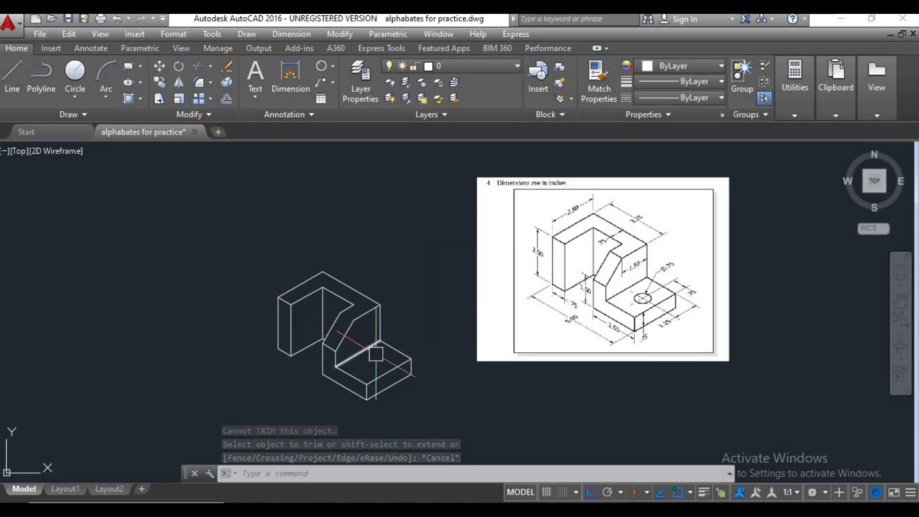
{"action": "type", "text": "l"}
{"action": "key", "text": "Return"}
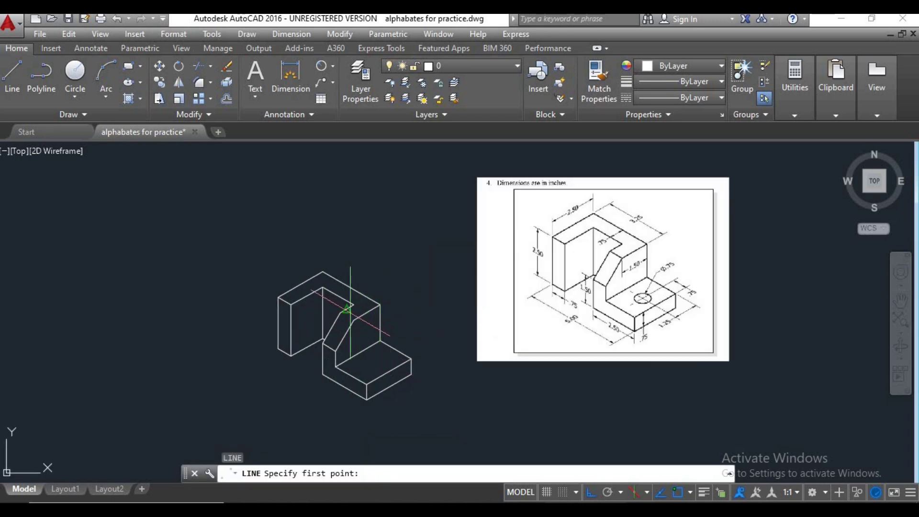
{"action": "scroll", "coordinate": [350, 312], "scroll_direction": "up", "scroll_amount": 2}
{"action": "left_click", "coordinate": [337, 315]}
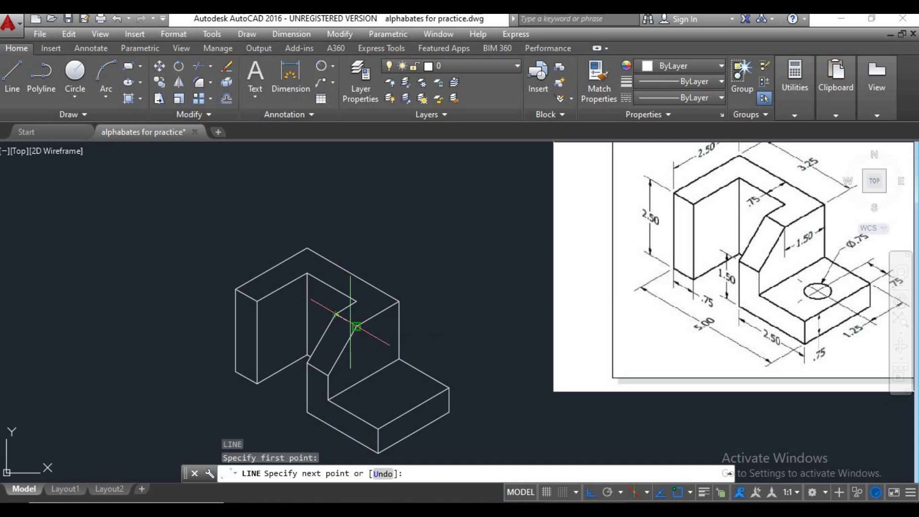
{"action": "left_click", "coordinate": [357, 327]}
{"action": "key", "text": "Return"}
{"action": "scroll", "coordinate": [356, 328], "scroll_direction": "down", "scroll_amount": 2}
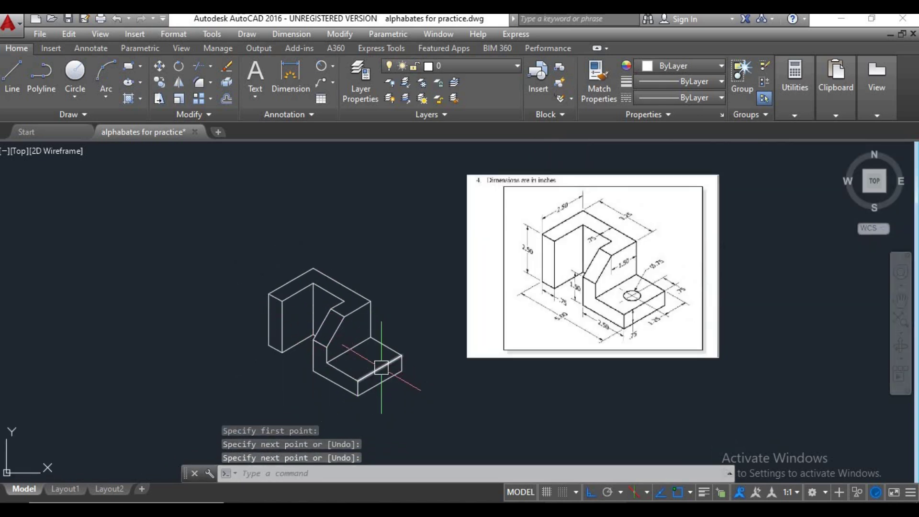
{"action": "middle_click_drag", "start_coordinate": [381, 367], "coordinate": [354, 361]}
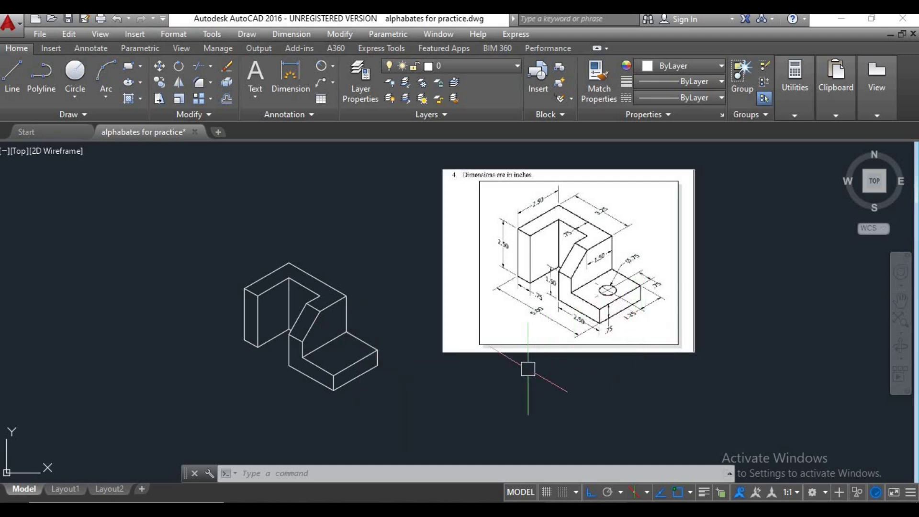
{"action": "type", "text": "l"}
{"action": "key", "text": "Return"}
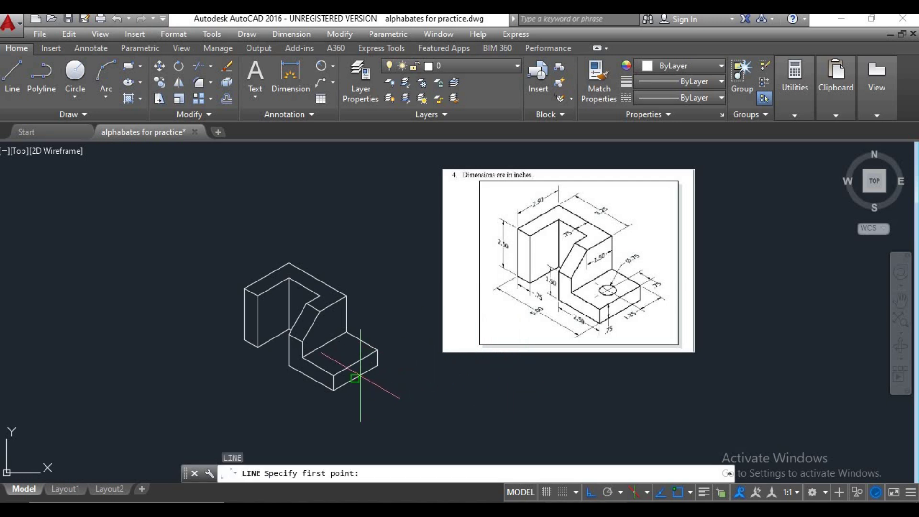
{"action": "key", "text": "Escape"}
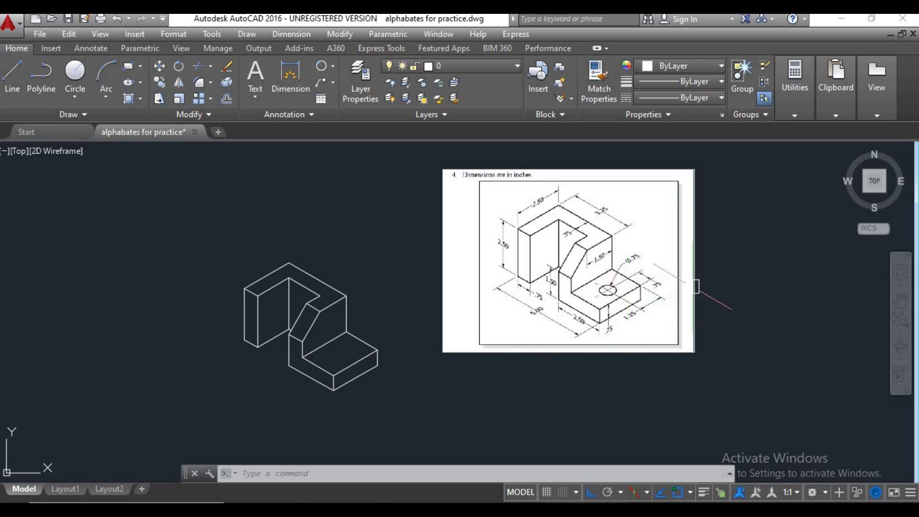
{"action": "scroll", "coordinate": [655, 294], "scroll_direction": "up", "scroll_amount": 2}
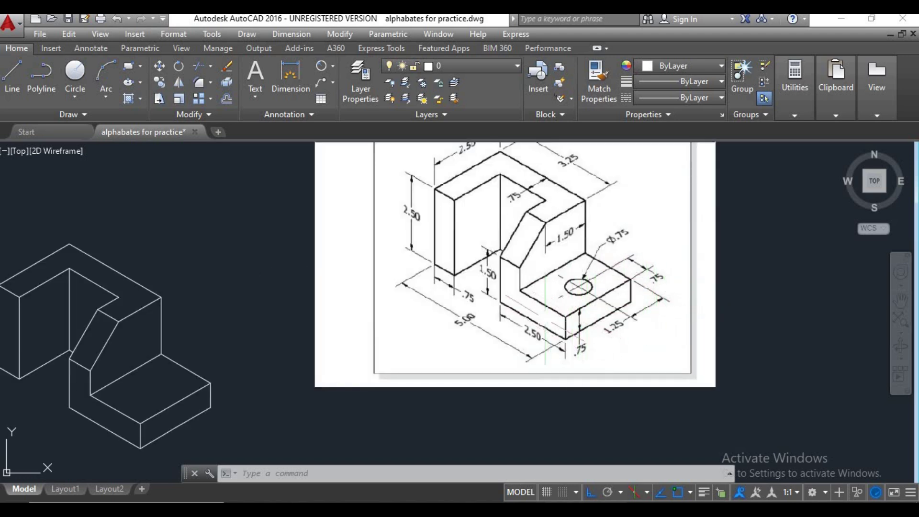
{"action": "scroll", "coordinate": [544, 325], "scroll_direction": "down", "scroll_amount": 2}
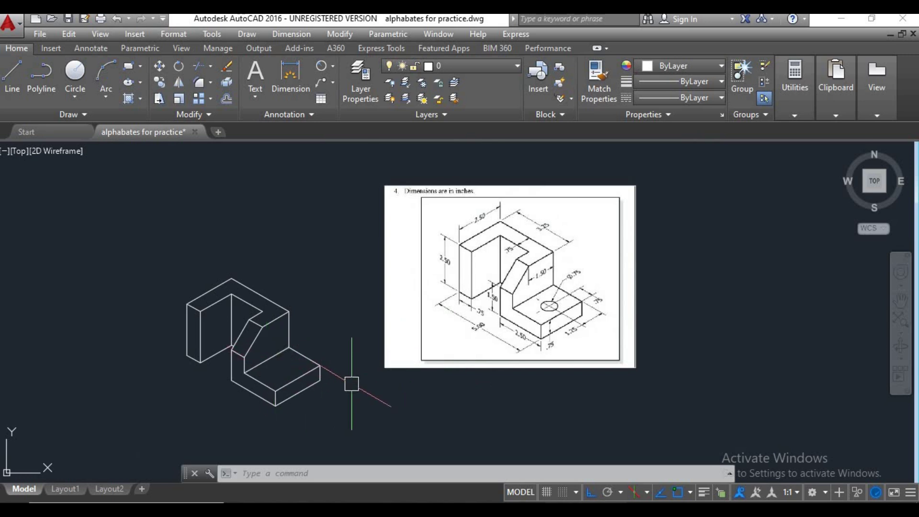
- Draw a .75 construction line up and to the left from the midpoint of the base's upper outer edge to locate the hole center
{"action": "type", "text": "l"}
{"action": "key", "text": "Return"}
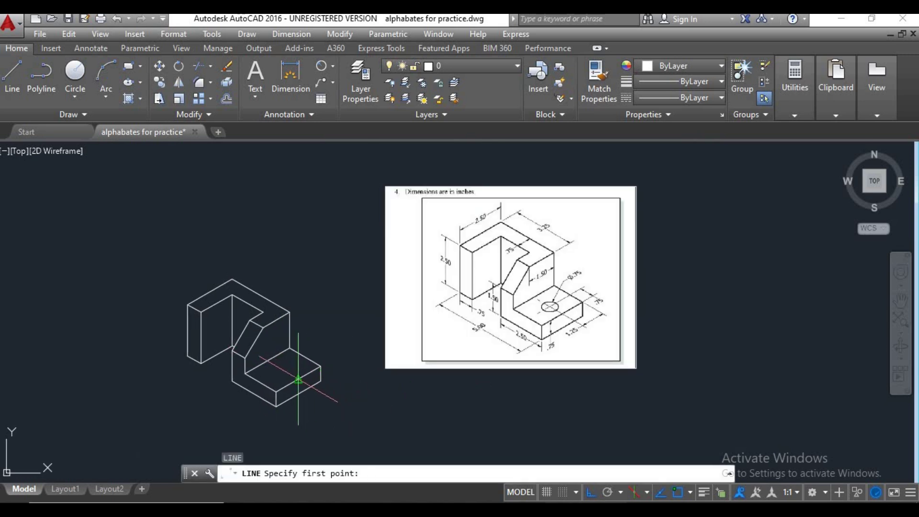
{"action": "left_click", "coordinate": [297, 380]}
{"action": "scroll", "coordinate": [297, 379], "scroll_direction": "up", "scroll_amount": 2}
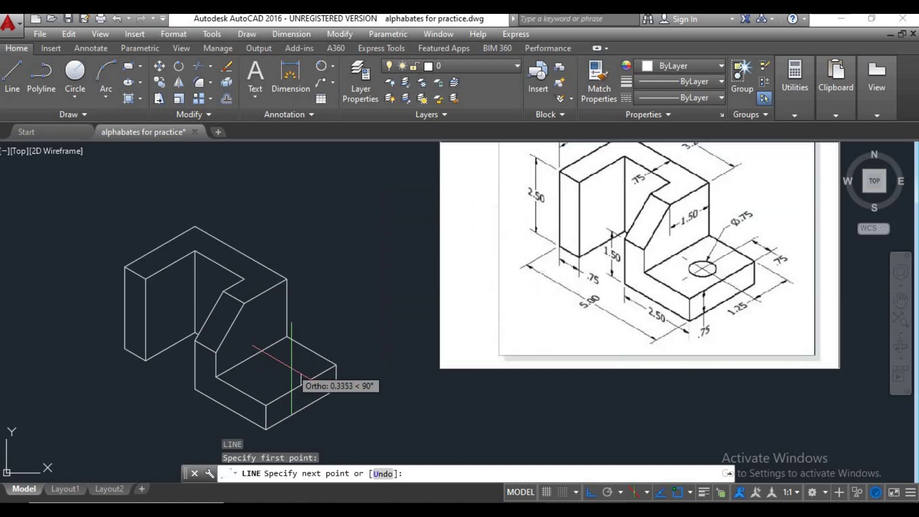
{"action": "scroll", "coordinate": [293, 369], "scroll_direction": "up", "scroll_amount": 2}
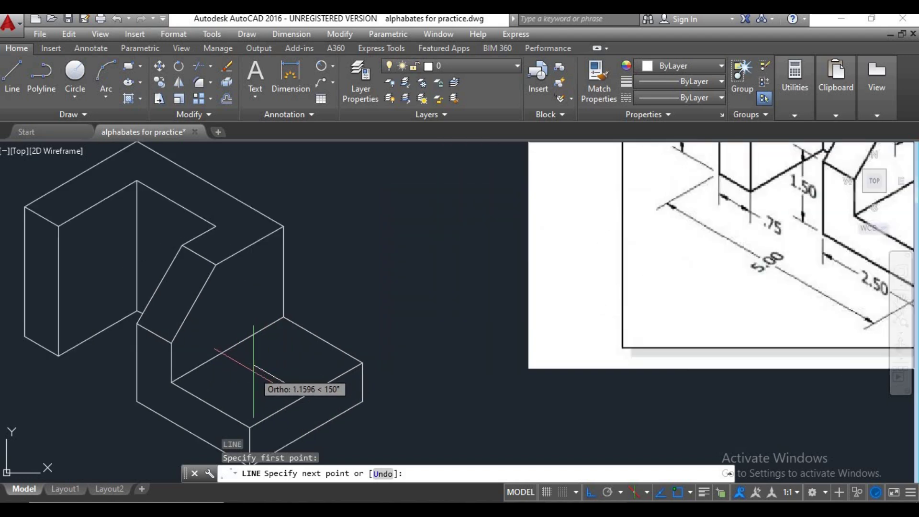
{"action": "type", "text": ".75"}
{"action": "key", "text": "Return"}
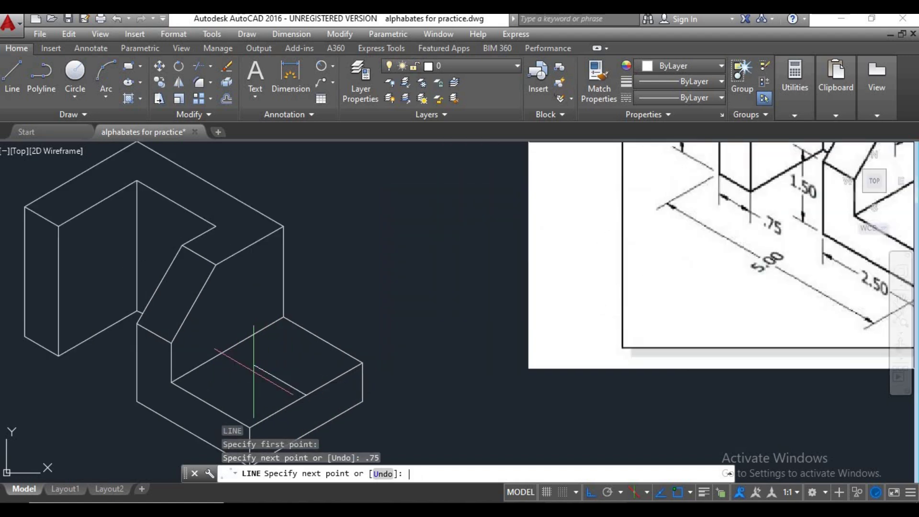
{"action": "key", "text": "Return"}
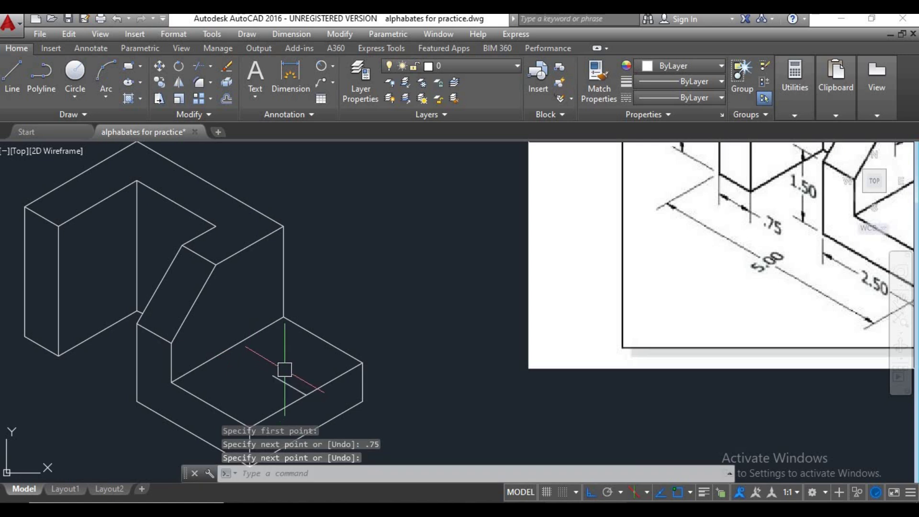
{"action": "type", "text": "c"}
{"action": "scroll", "coordinate": [295, 367], "scroll_direction": "down", "scroll_amount": 2}
{"action": "key", "text": "Return"}
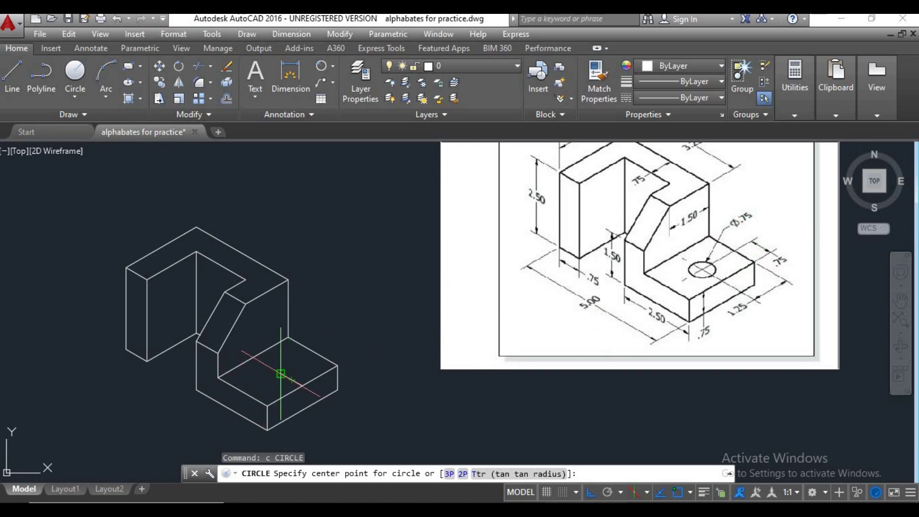
{"action": "left_click", "coordinate": [280, 373]}
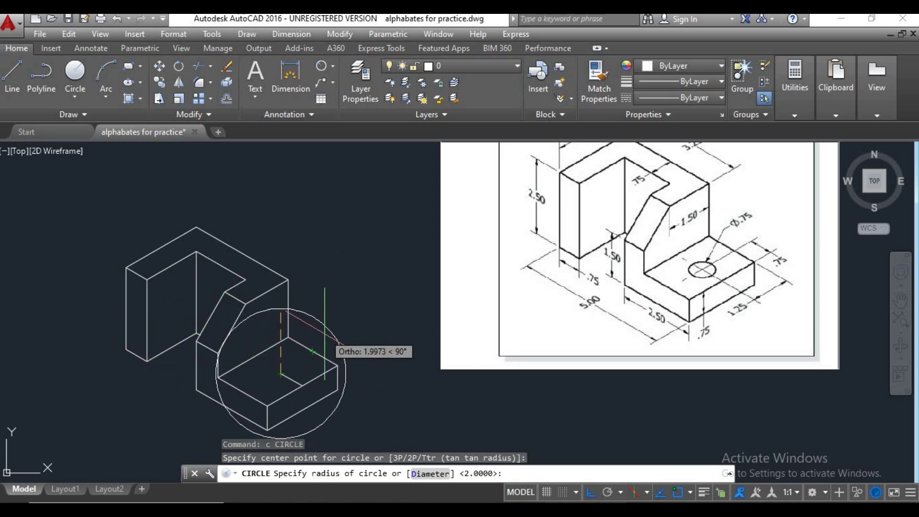
{"action": "key", "text": "Escape"}
{"action": "key", "text": "Escape"}
{"action": "key", "text": "Escape"}
{"action": "key", "text": "Escape"}
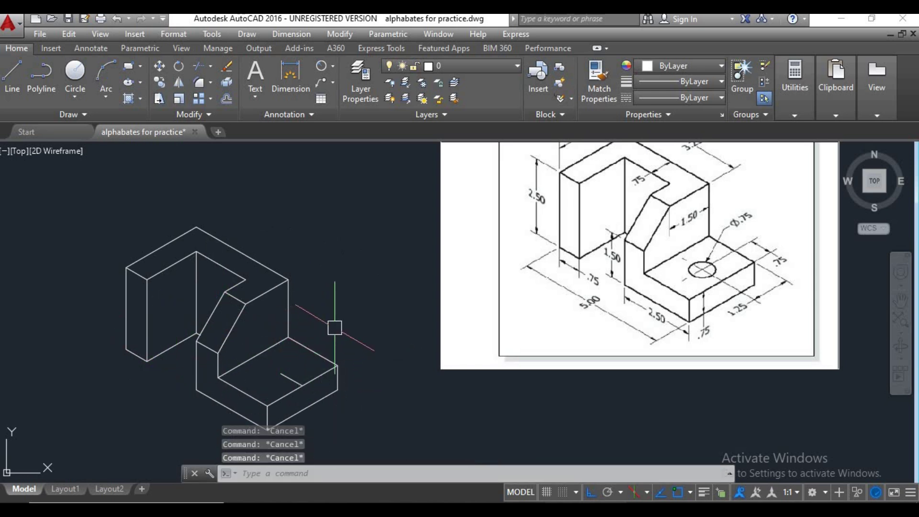
- On the top isoplane, draw a .75 diameter isocircle centered on the inner end of the hole's construction line
{"action": "type", "text": "el"}
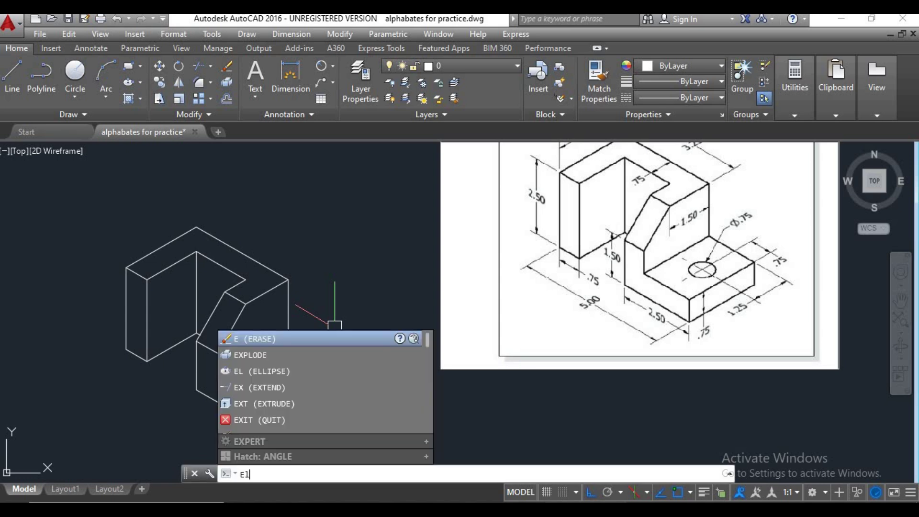
{"action": "key", "text": "Return"}
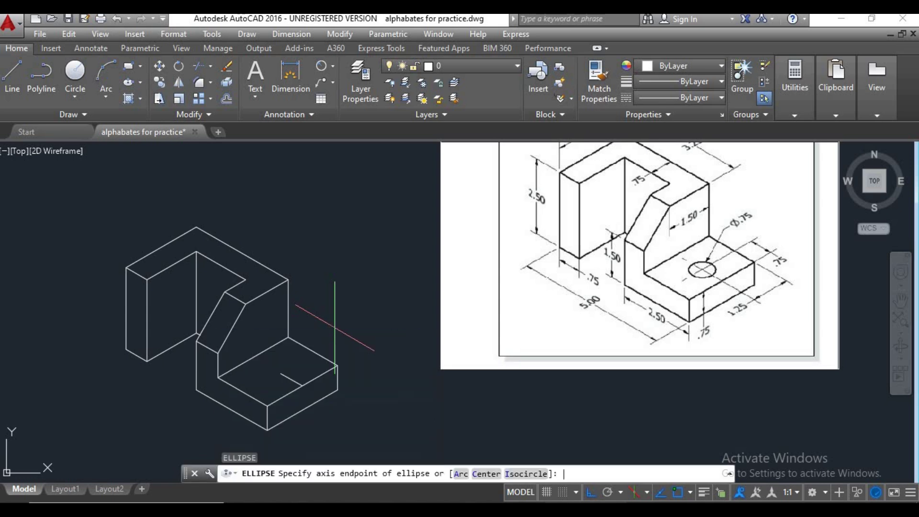
{"action": "left_click", "coordinate": [533, 473]}
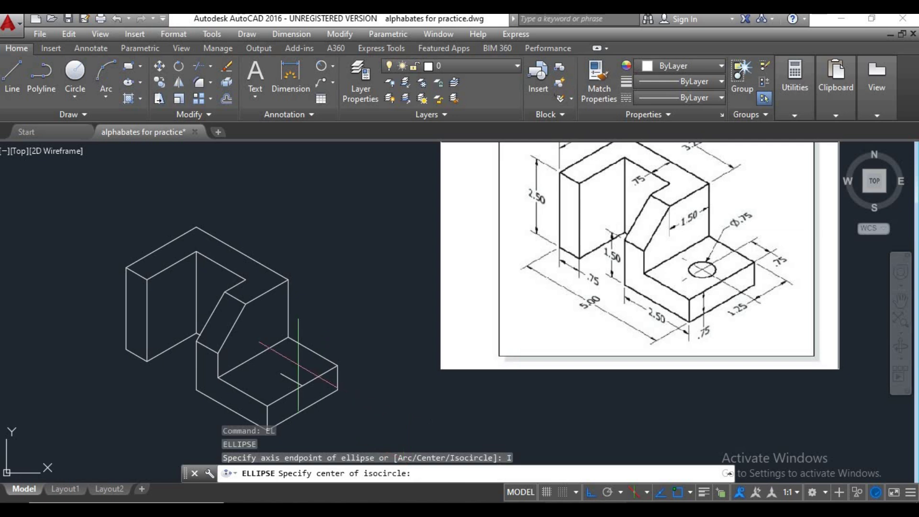
{"action": "left_click", "coordinate": [281, 374]}
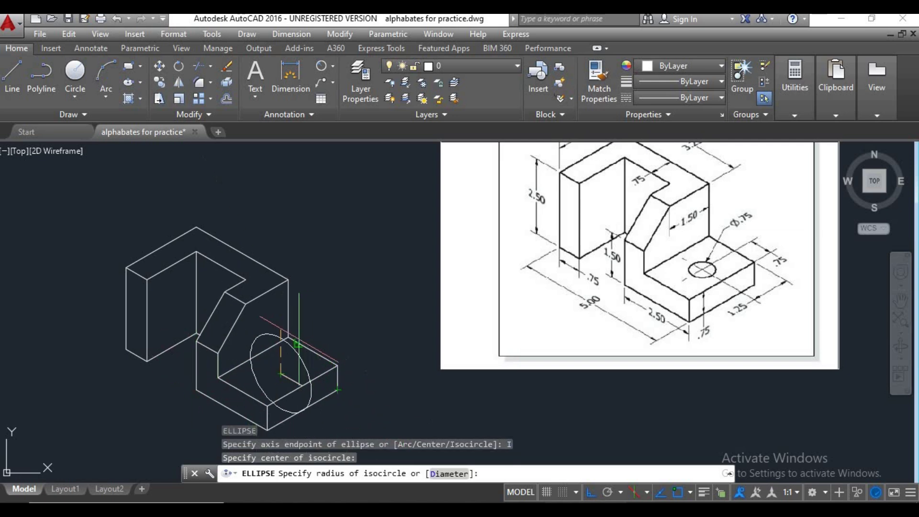
{"action": "key", "text": "F5"}
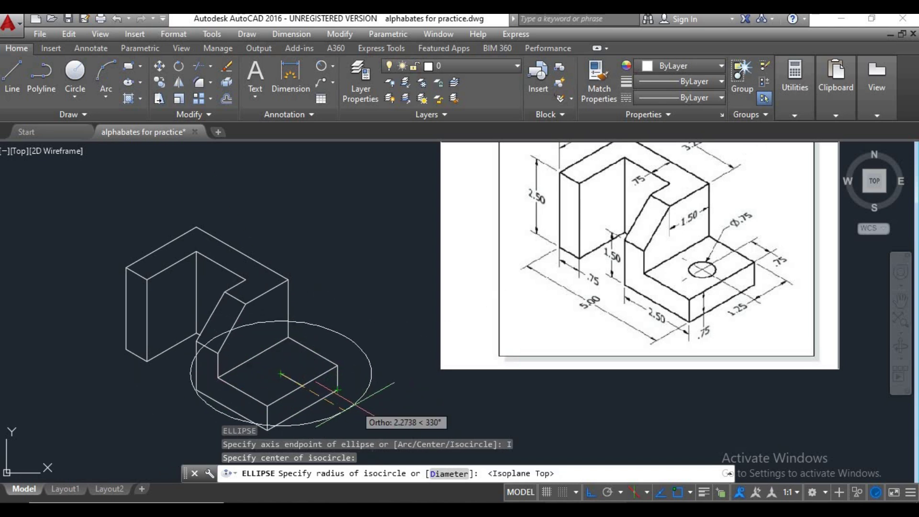
{"action": "type", "text": "d"}
{"action": "key", "text": "Return"}
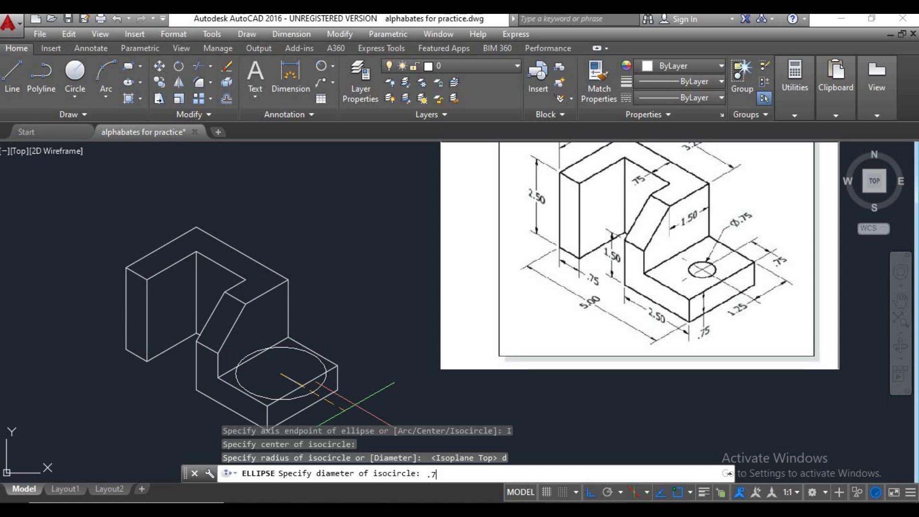
{"action": "type", "text": ".75"}
{"action": "key", "text": "Return"}
{"action": "scroll", "coordinate": [305, 381], "scroll_direction": "up", "scroll_amount": 4}
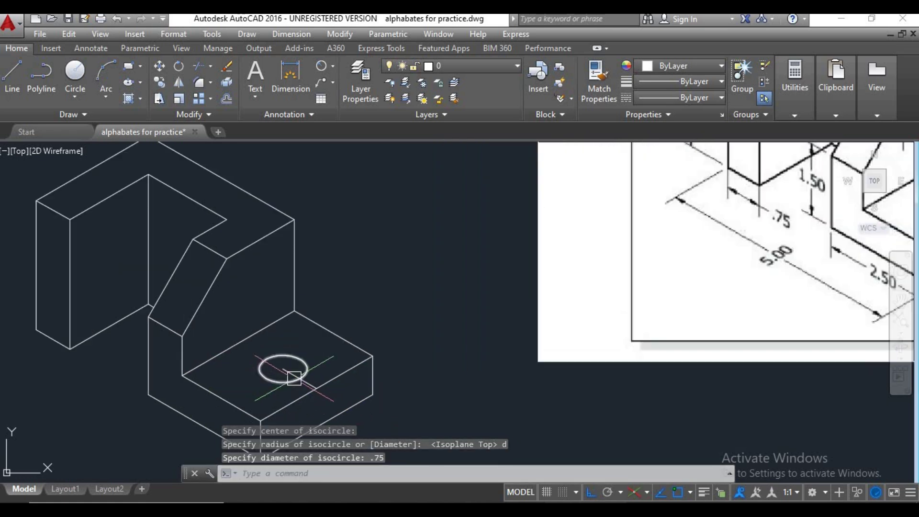
- Erase the short construction line that locates the hole center on the base's top face
{"action": "scroll", "coordinate": [305, 380], "scroll_direction": "down", "scroll_amount": 4}
{"action": "left_click", "coordinate": [319, 367]}
{"action": "type", "text": "e"}
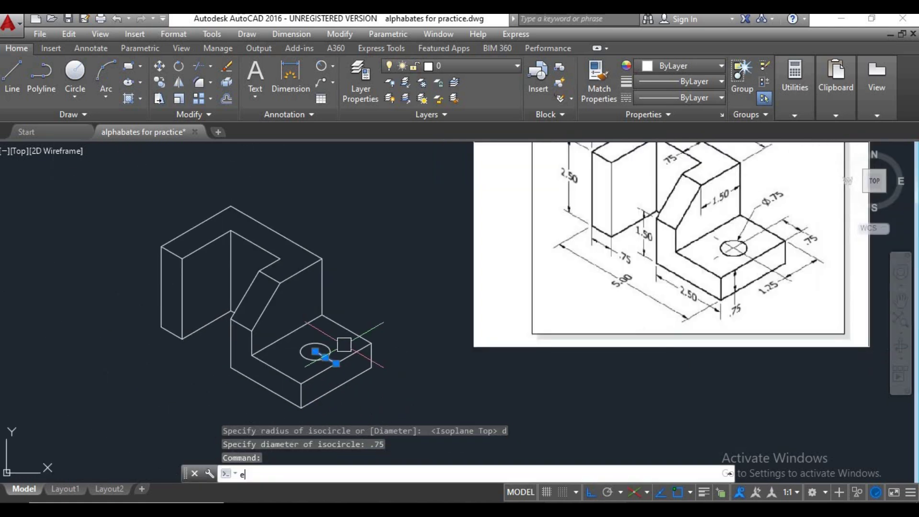
{"action": "key", "text": "Return"}
- Scale the next reference image, the block with the stepped corner, by .10 about its lower-left corner
{"action": "scroll", "coordinate": [346, 391], "scroll_direction": "down", "scroll_amount": 2}
{"action": "middle_click_drag", "start_coordinate": [346, 391], "coordinate": [323, 386]}
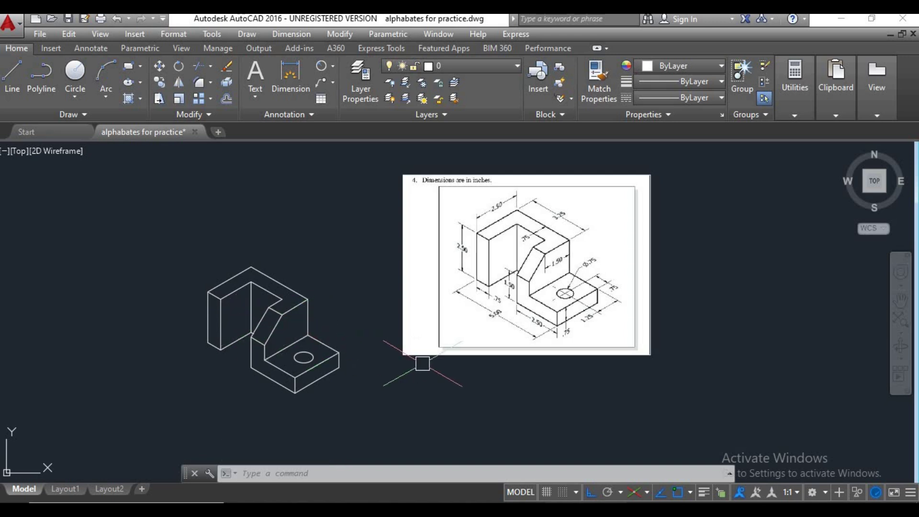
{"action": "middle_click_drag", "start_coordinate": [417, 389], "coordinate": [390, 393]}
{"action": "scroll", "coordinate": [390, 394], "scroll_direction": "down", "scroll_amount": 4}
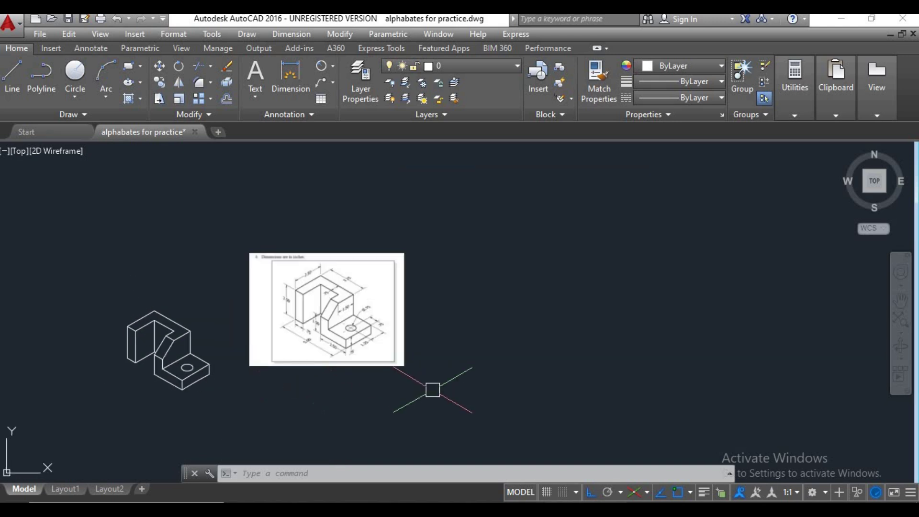
{"action": "scroll", "coordinate": [328, 324], "scroll_direction": "down", "scroll_amount": 2}
{"action": "middle_click_drag", "start_coordinate": [328, 324], "coordinate": [296, 298]}
{"action": "scroll", "coordinate": [345, 291], "scroll_direction": "down", "scroll_amount": 2}
{"action": "scroll", "coordinate": [382, 302], "scroll_direction": "down", "scroll_amount": 5}
{"action": "middle_click_drag", "start_coordinate": [359, 312], "coordinate": [346, 315]}
{"action": "scroll", "coordinate": [346, 315], "scroll_direction": "down", "scroll_amount": 2}
{"action": "scroll", "coordinate": [522, 309], "scroll_direction": "down", "scroll_amount": 2}
{"action": "middle_click_drag", "start_coordinate": [490, 314], "coordinate": [320, 346]}
{"action": "scroll", "coordinate": [567, 335], "scroll_direction": "down", "scroll_amount": 2}
{"action": "middle_click_drag", "start_coordinate": [583, 335], "coordinate": [537, 346]}
{"action": "scroll", "coordinate": [531, 321], "scroll_direction": "up", "scroll_amount": 2}
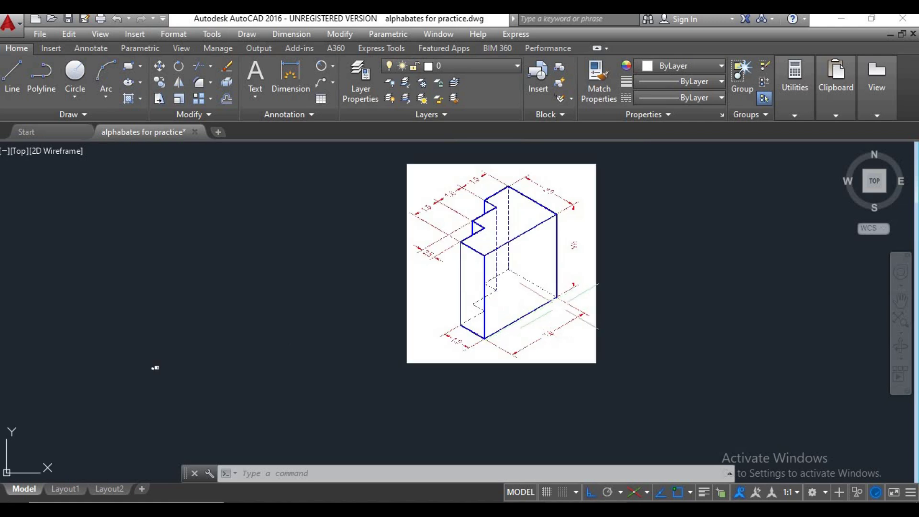
{"action": "left_click", "coordinate": [617, 379]}
{"action": "left_click", "coordinate": [406, 295]}
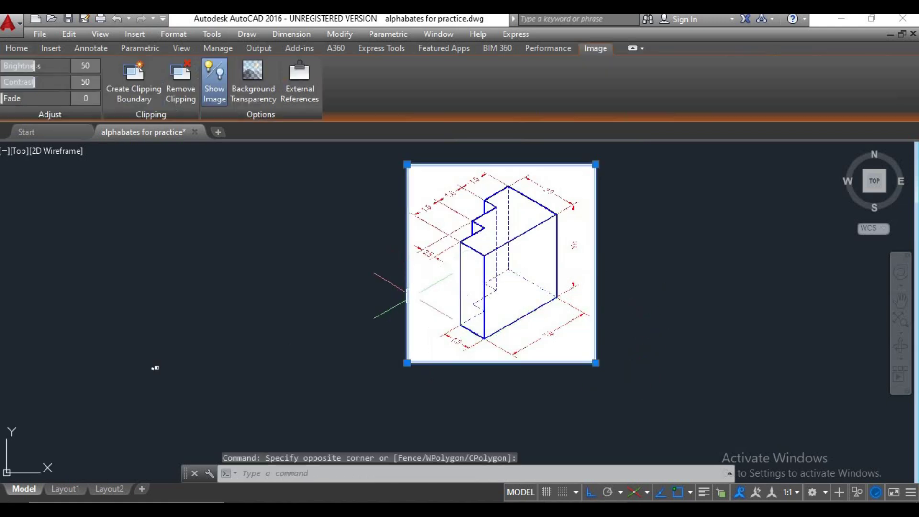
{"action": "type", "text": "sc"}
{"action": "key", "text": "Return"}
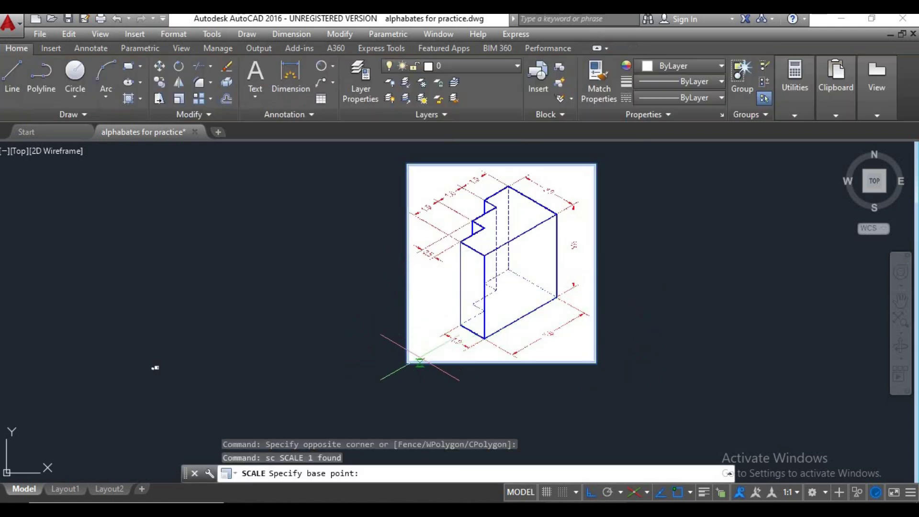
{"action": "left_click", "coordinate": [407, 363]}
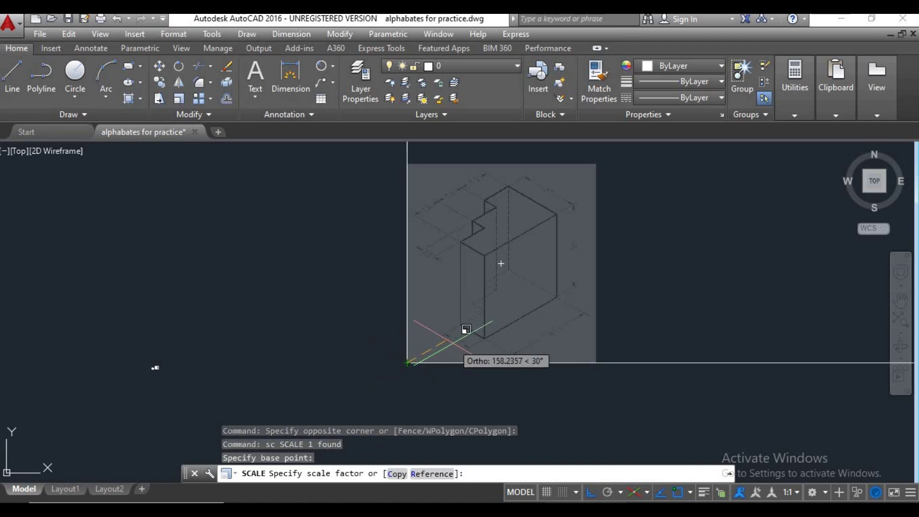
{"action": "type", "text": "."}
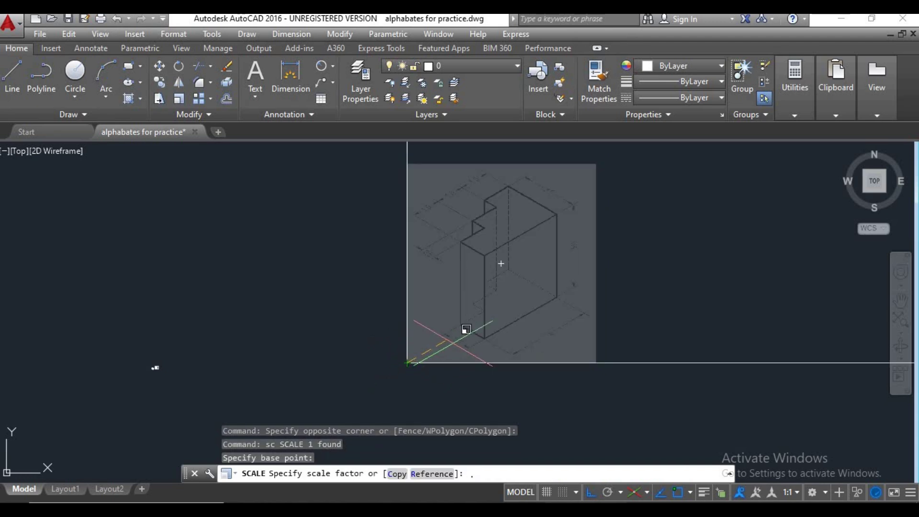
{"action": "key", "text": "Return"}
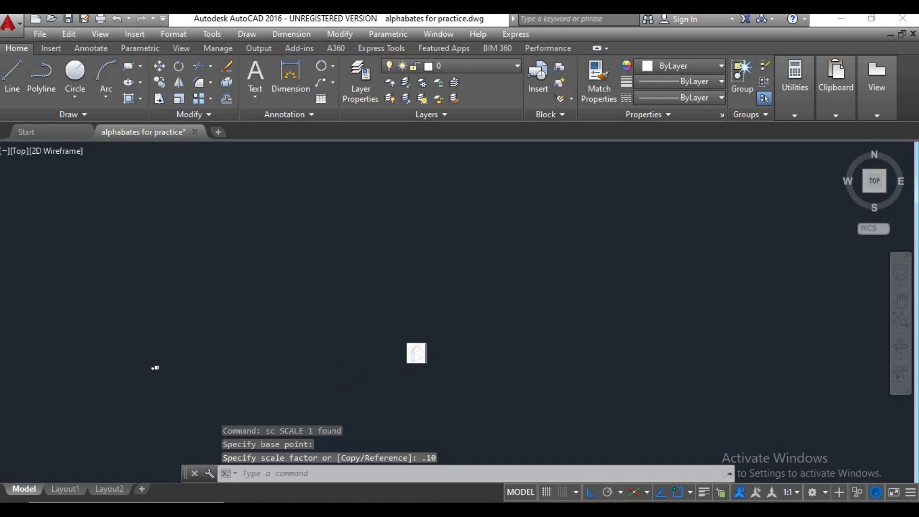
- Start the stepped block beside its reference image with a 3-unit line running up and to the right at 30°
{"action": "scroll", "coordinate": [499, 335], "scroll_direction": "up", "scroll_amount": 8}
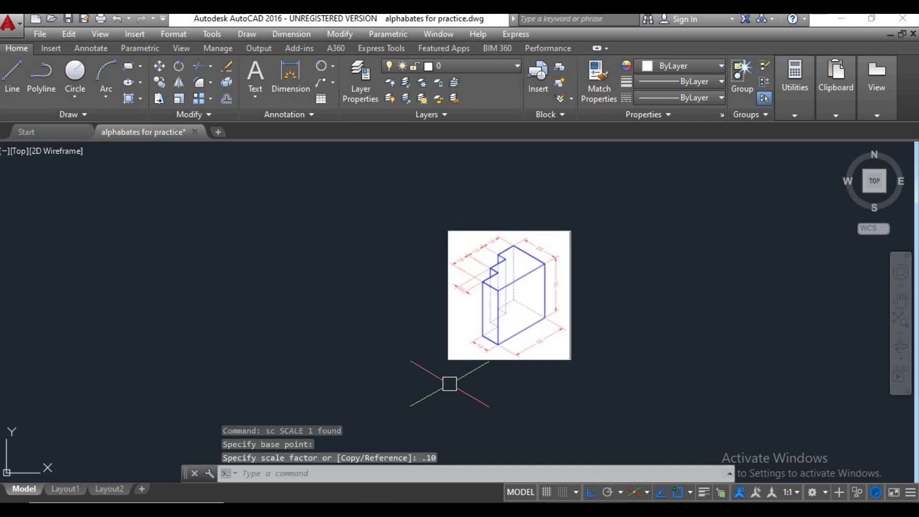
{"action": "type", "text": "l"}
{"action": "key", "text": "Return"}
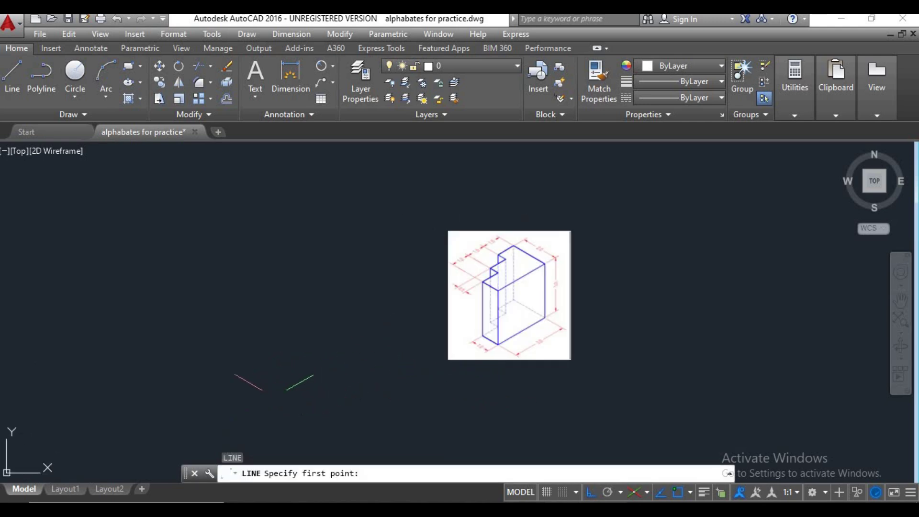
{"action": "left_click", "coordinate": [274, 396]}
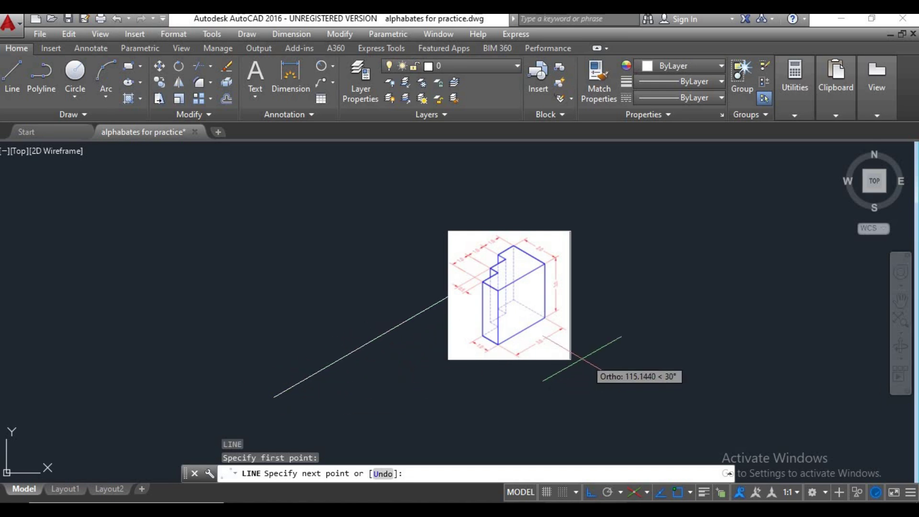
{"action": "scroll", "coordinate": [537, 349], "scroll_direction": "up", "scroll_amount": 4}
{"action": "scroll", "coordinate": [530, 295], "scroll_direction": "up", "scroll_amount": 3}
{"action": "scroll", "coordinate": [523, 358], "scroll_direction": "down", "scroll_amount": 5}
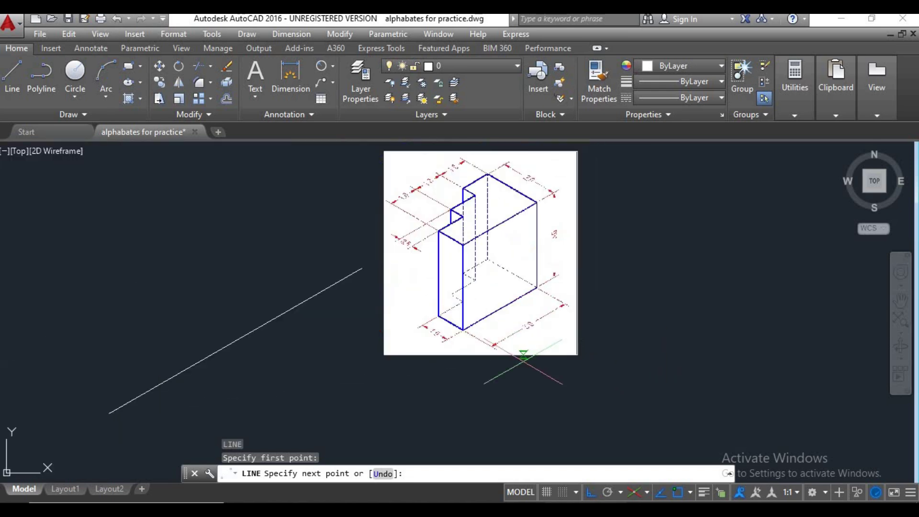
{"action": "type", "text": "3"}
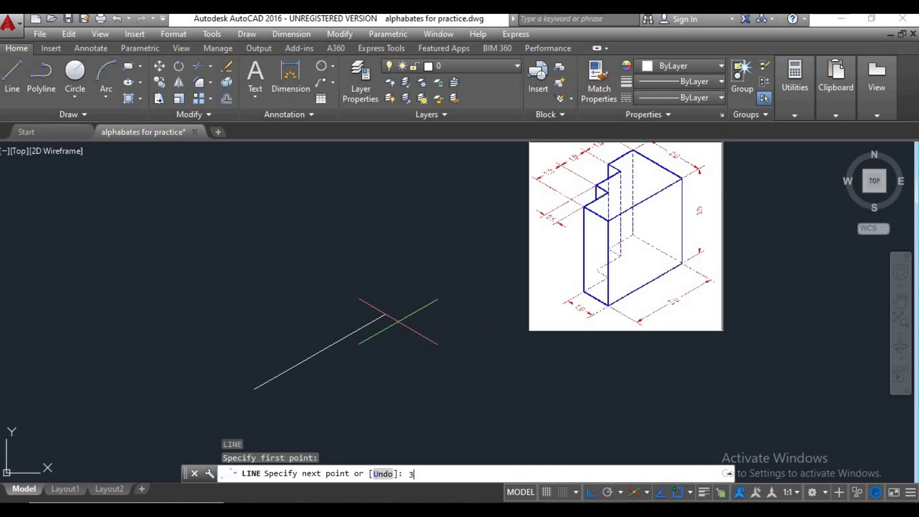
{"action": "key", "text": "Return"}
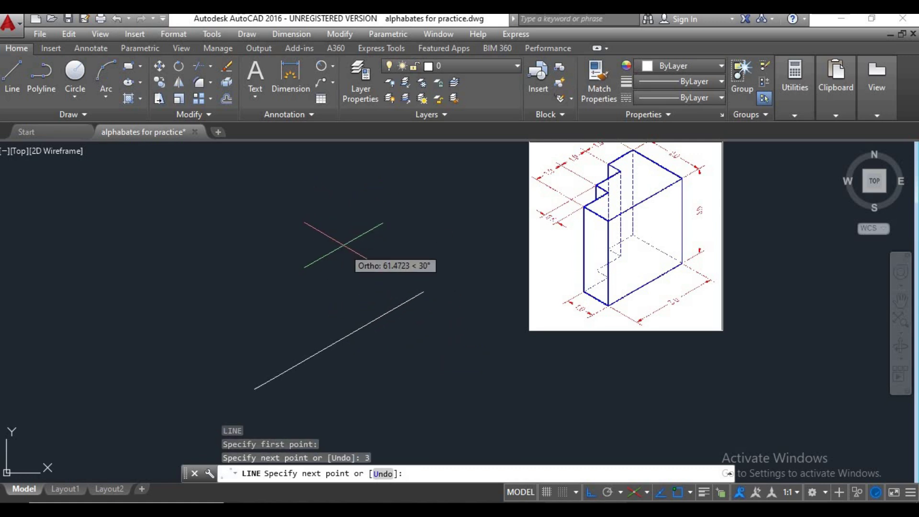
- Switch to the right isoplane and draw a 3-unit vertical line up from the upper end of the 30° line
{"action": "key", "text": "F5"}
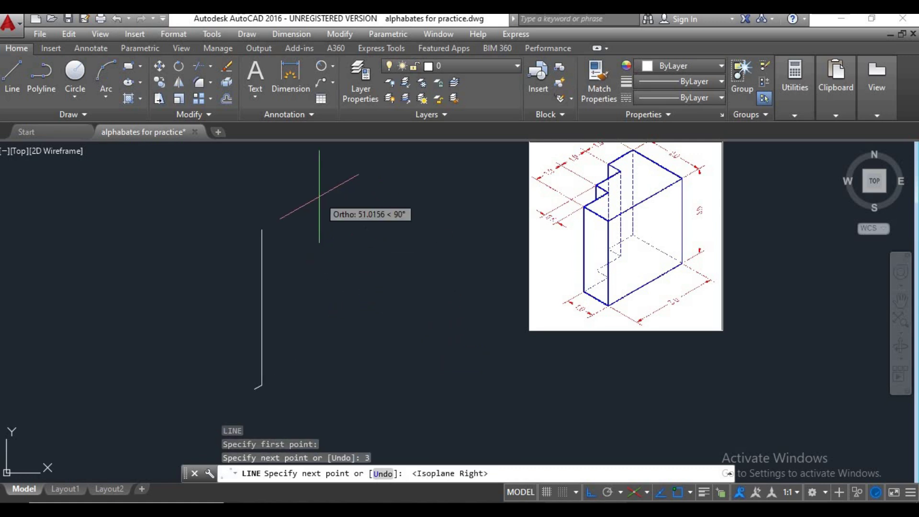
{"action": "scroll", "coordinate": [741, 241], "scroll_direction": "up", "scroll_amount": 6}
{"action": "scroll", "coordinate": [690, 266], "scroll_direction": "down", "scroll_amount": 6}
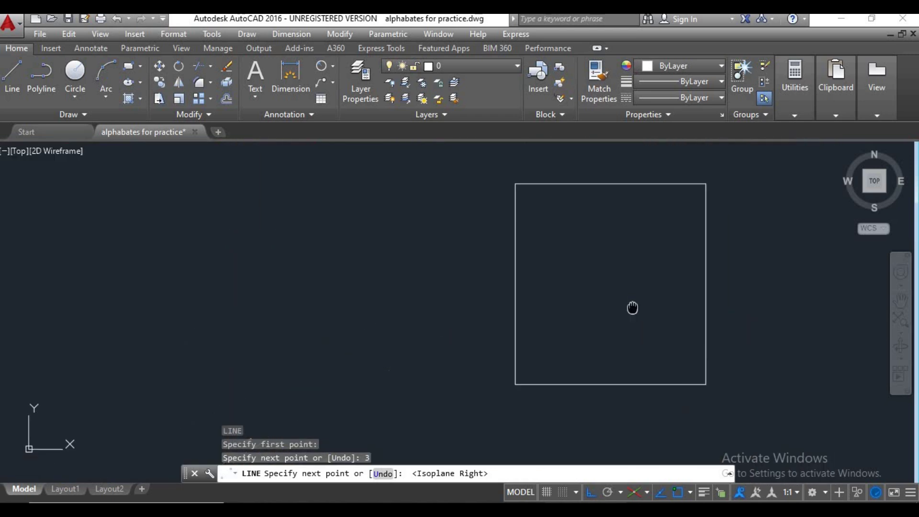
{"action": "scroll", "coordinate": [689, 302], "scroll_direction": "up", "scroll_amount": 4}
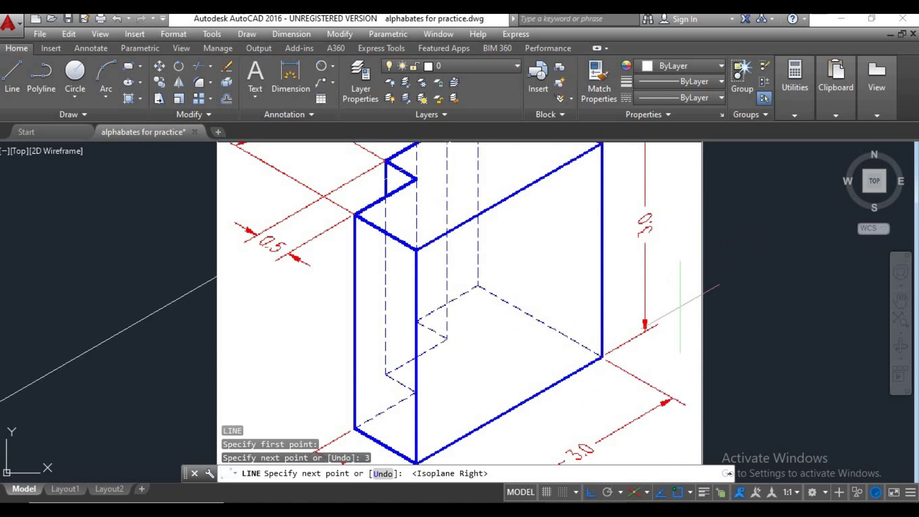
{"action": "scroll", "coordinate": [619, 295], "scroll_direction": "down", "scroll_amount": 3}
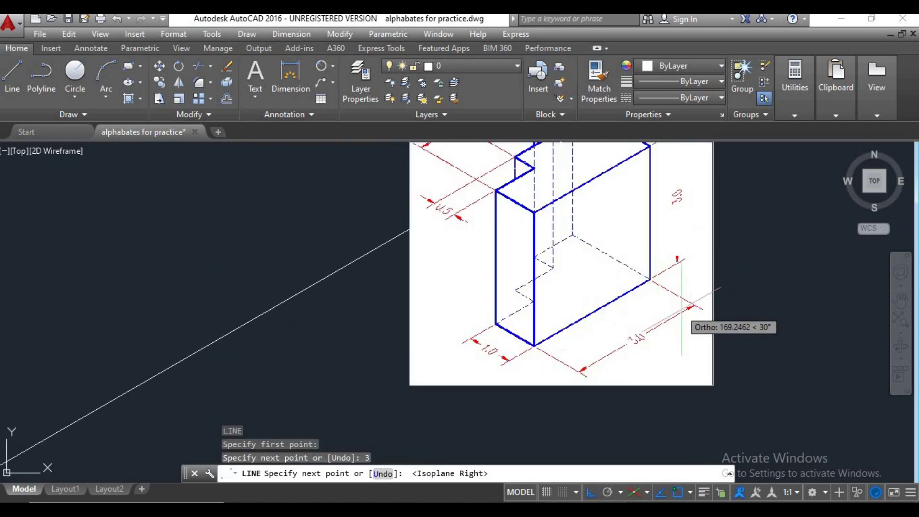
{"action": "scroll", "coordinate": [543, 340], "scroll_direction": "down", "scroll_amount": 2}
{"action": "middle_click_drag", "start_coordinate": [542, 340], "coordinate": [627, 317]}
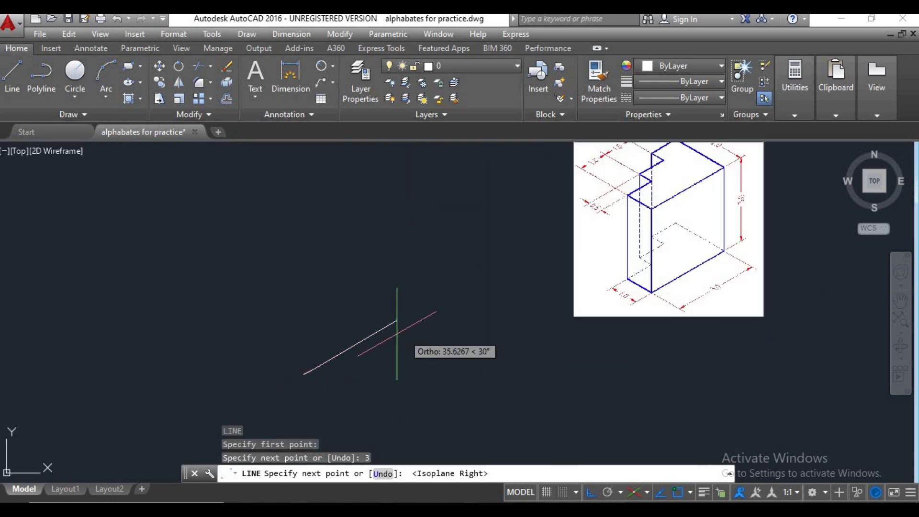
{"action": "scroll", "coordinate": [324, 340], "scroll_direction": "up", "scroll_amount": 2}
{"action": "scroll", "coordinate": [324, 340], "scroll_direction": "up", "scroll_amount": 2}
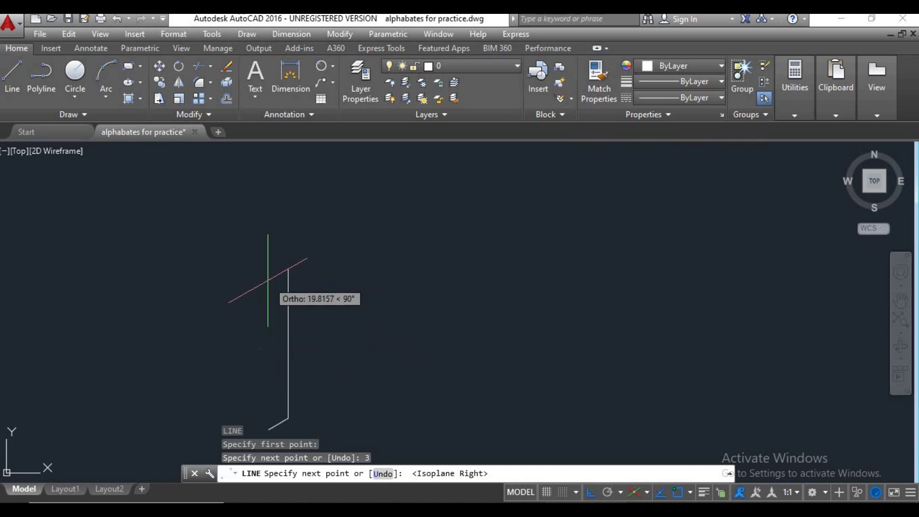
{"action": "key", "text": "Return"}
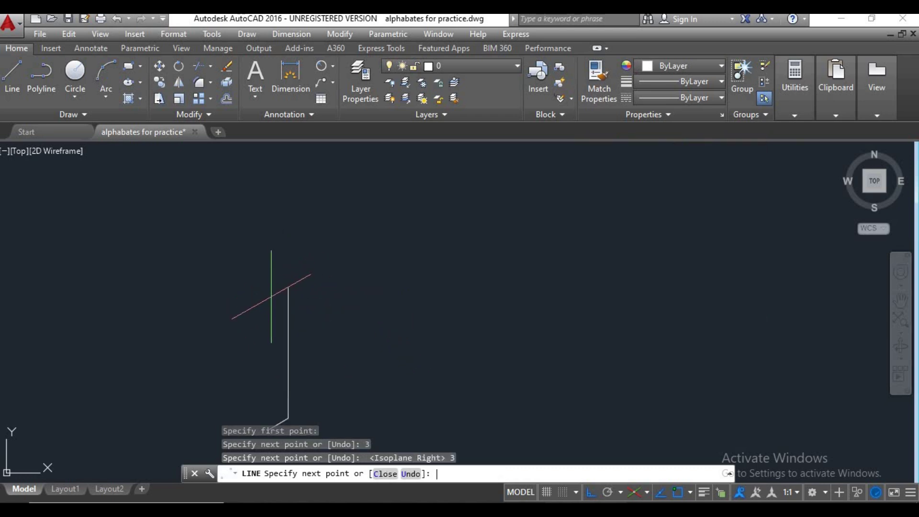
- Scale the stepped block's reference image by another .10 about its lower-left corner to suit the drawn lines
{"action": "scroll", "coordinate": [268, 316], "scroll_direction": "down", "scroll_amount": 4}
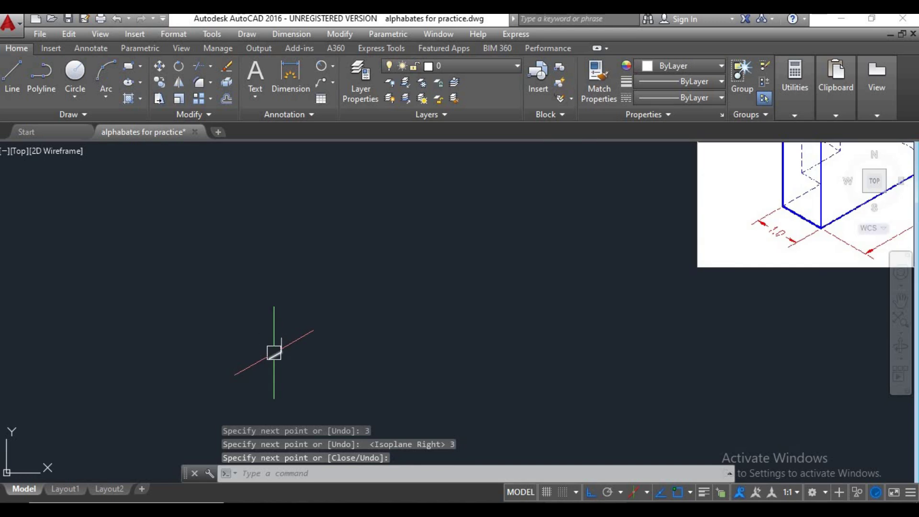
{"action": "scroll", "coordinate": [812, 355], "scroll_direction": "down", "scroll_amount": 2}
{"action": "middle_click_drag", "start_coordinate": [812, 355], "coordinate": [698, 364]}
{"action": "scroll", "coordinate": [699, 364], "scroll_direction": "down", "scroll_amount": 2}
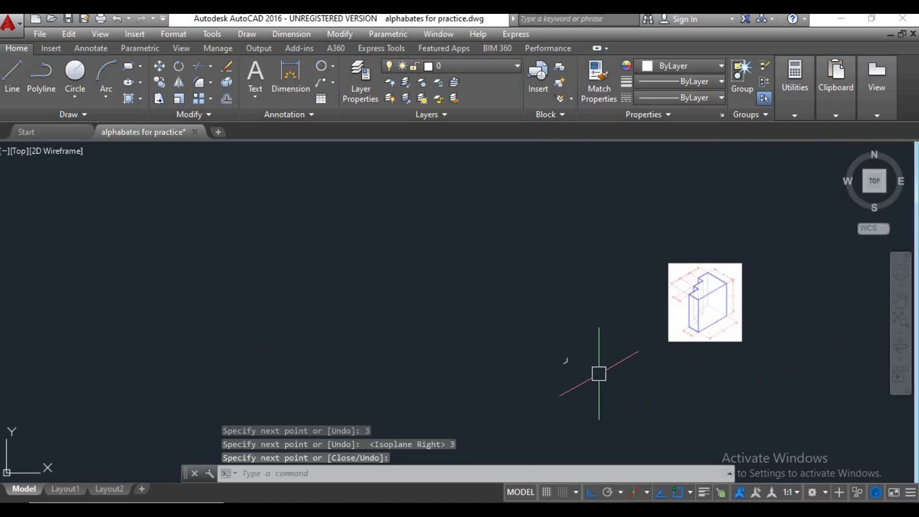
{"action": "scroll", "coordinate": [580, 363], "scroll_direction": "up", "scroll_amount": 2}
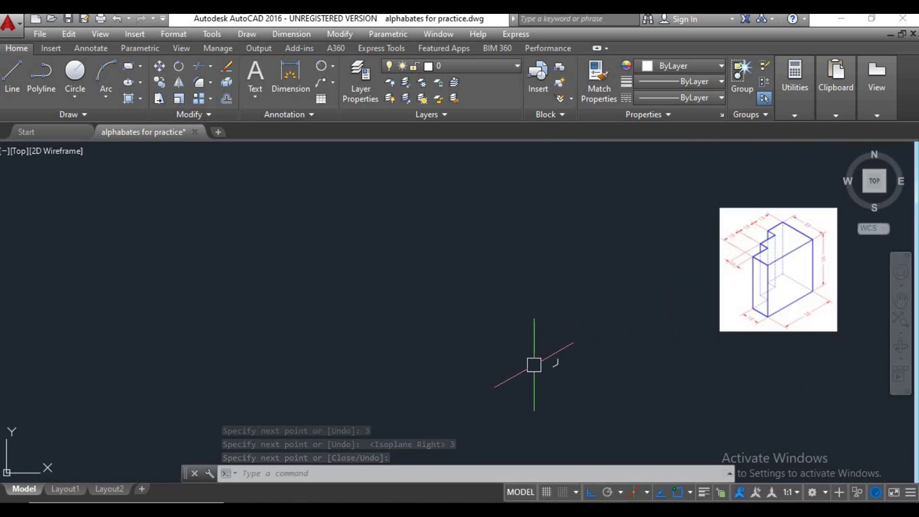
{"action": "left_click", "coordinate": [772, 377]}
{"action": "left_click", "coordinate": [687, 330]}
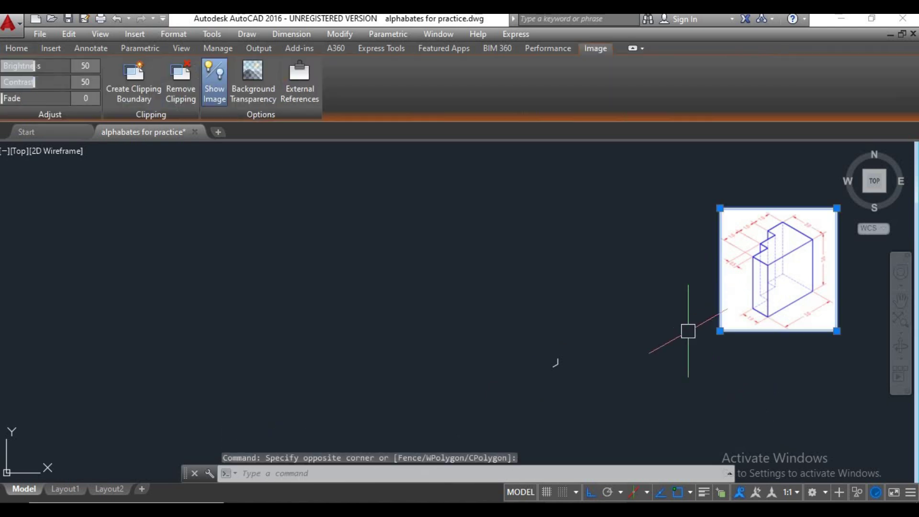
{"action": "type", "text": "sc"}
{"action": "key", "text": "Return"}
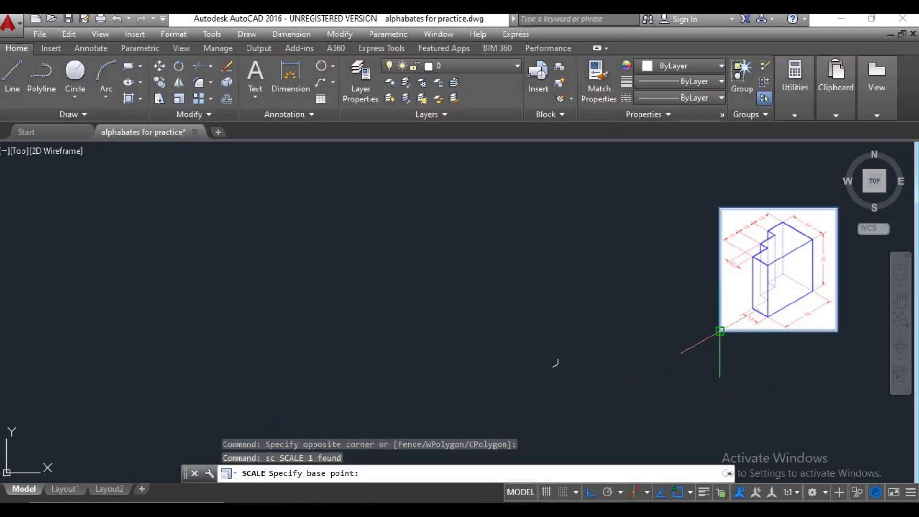
{"action": "left_click", "coordinate": [719, 331]}
{"action": "type", "text": ".10"}
{"action": "key", "text": "Return"}
- Move the stepped block's reference image down and to the left along the 210° isometric direction, toward the drawn lines
{"action": "left_click", "coordinate": [768, 287]}
{"action": "left_click", "coordinate": [714, 354]}
{"action": "type", "text": "m"}
{"action": "key", "text": "Return"}
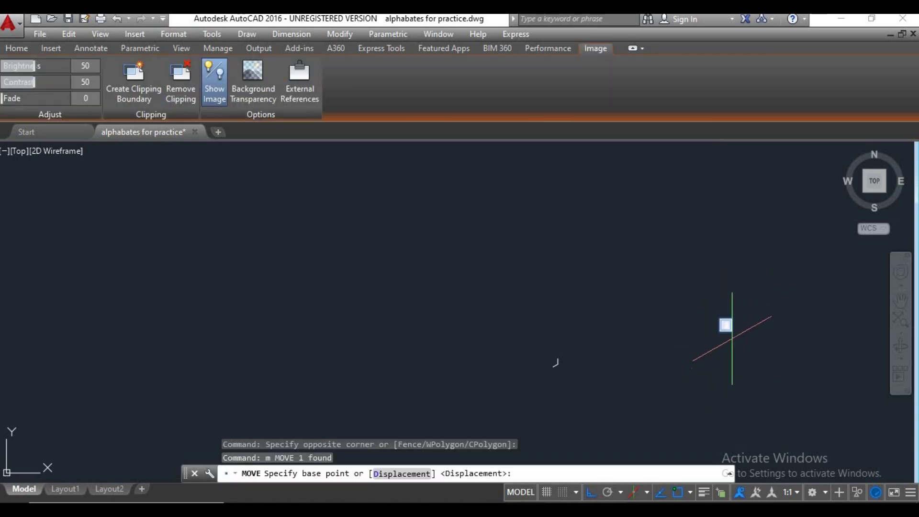
{"action": "left_click", "coordinate": [726, 325]}
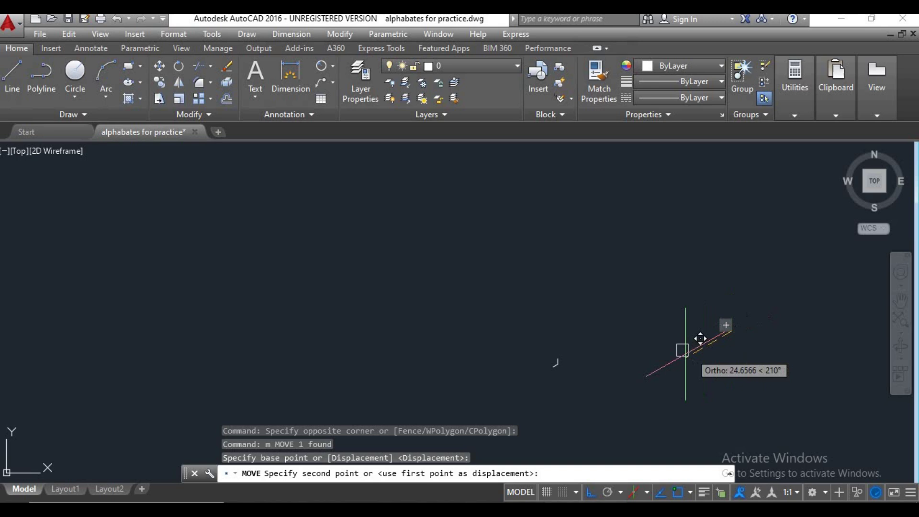
{"action": "left_click", "coordinate": [641, 341]}
- Turn Ortho off and move the stepped block's reference image close beside the drawn lines
{"action": "left_click", "coordinate": [643, 366]}
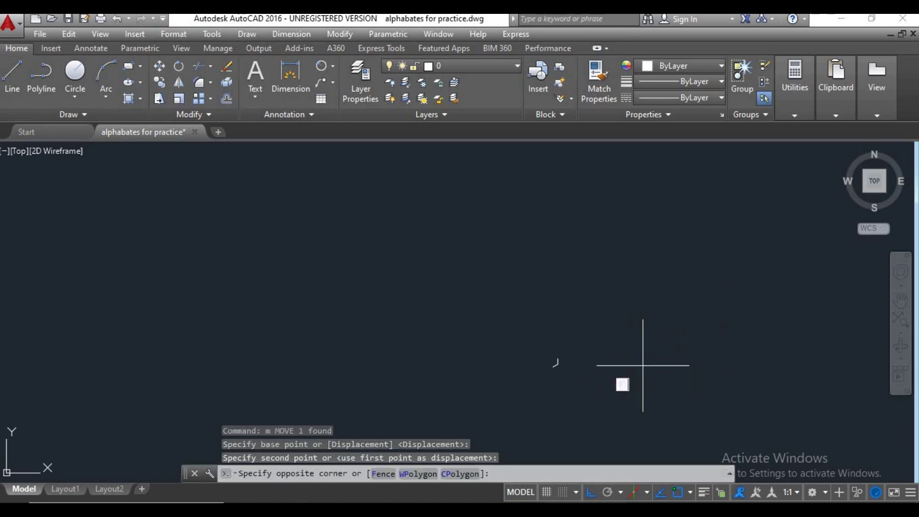
{"action": "left_click", "coordinate": [597, 398]}
{"action": "left_click", "coordinate": [590, 493]}
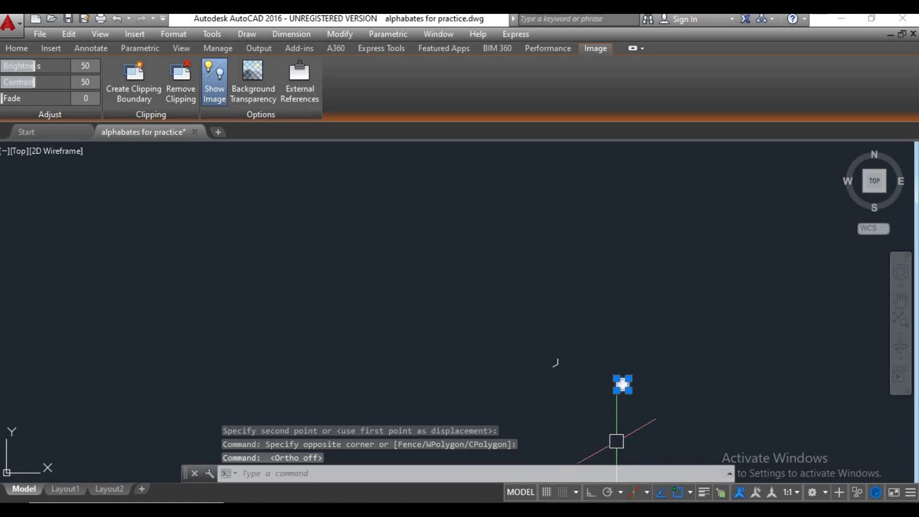
{"action": "type", "text": "m"}
{"action": "key", "text": "Return"}
{"action": "left_click", "coordinate": [629, 406]}
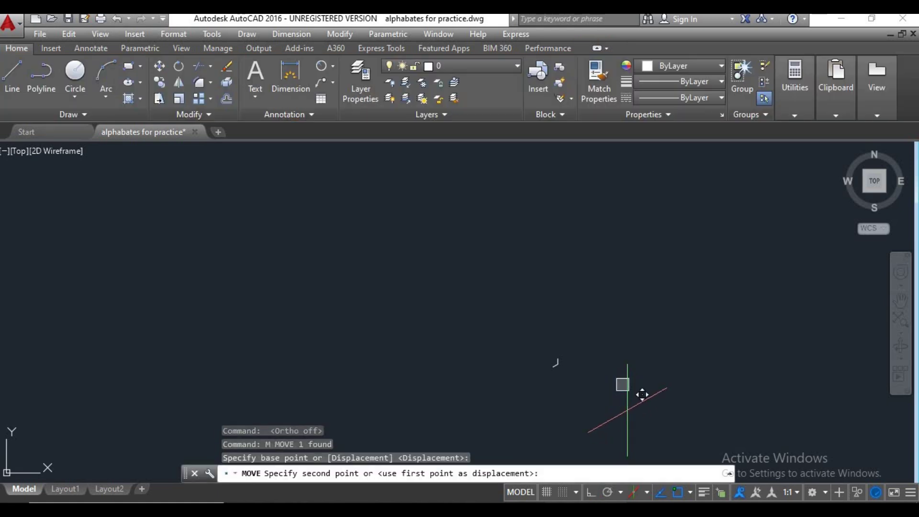
{"action": "left_click", "coordinate": [544, 363]}
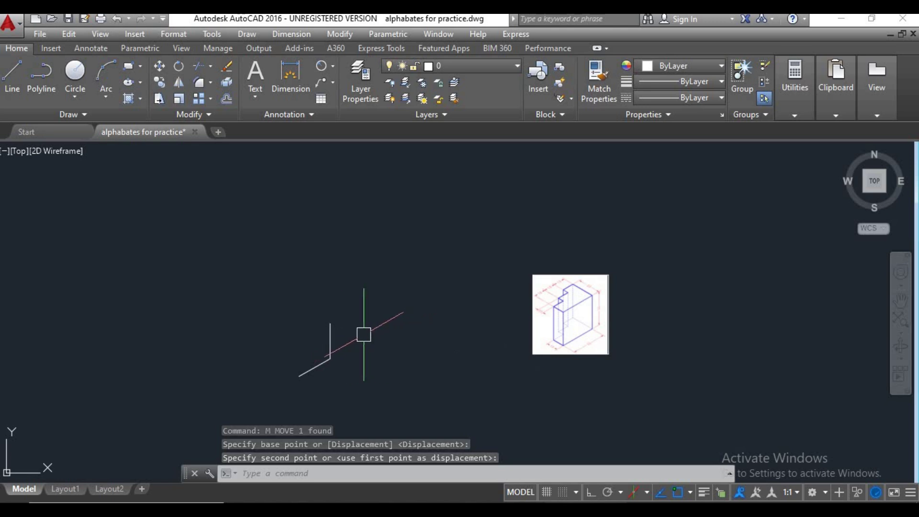
- With Ortho on, close the front face with a 3-unit line at 210° from the vertical's upper end and a vertical down to the starting corner
{"action": "type", "text": "l"}
{"action": "key", "text": "Return"}
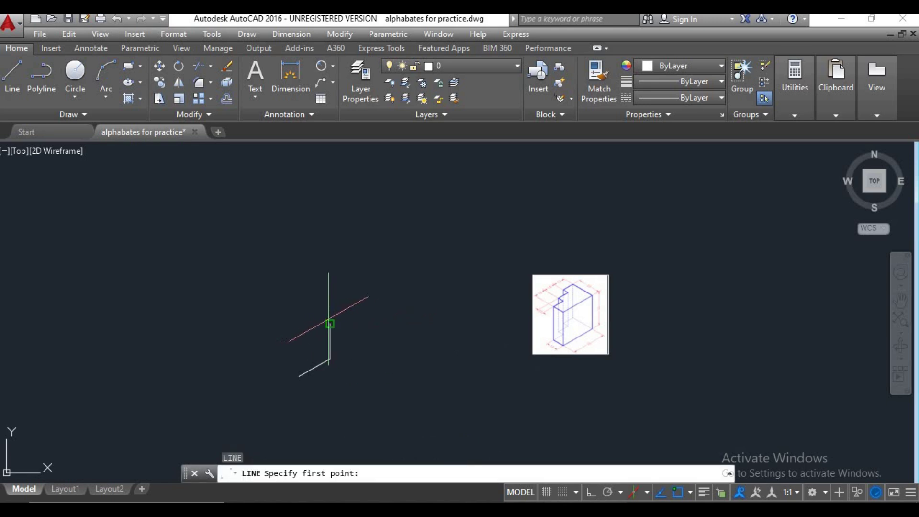
{"action": "left_click", "coordinate": [329, 323]}
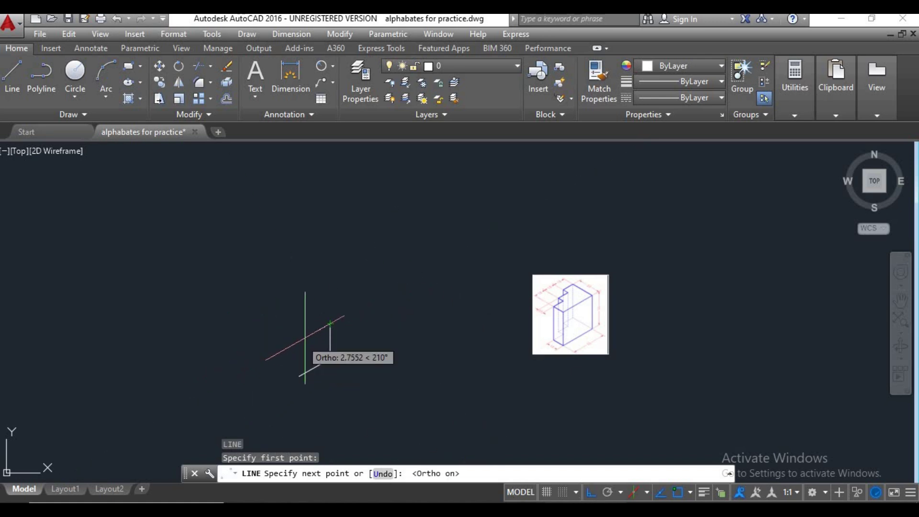
{"action": "scroll", "coordinate": [606, 340], "scroll_direction": "up", "scroll_amount": 4}
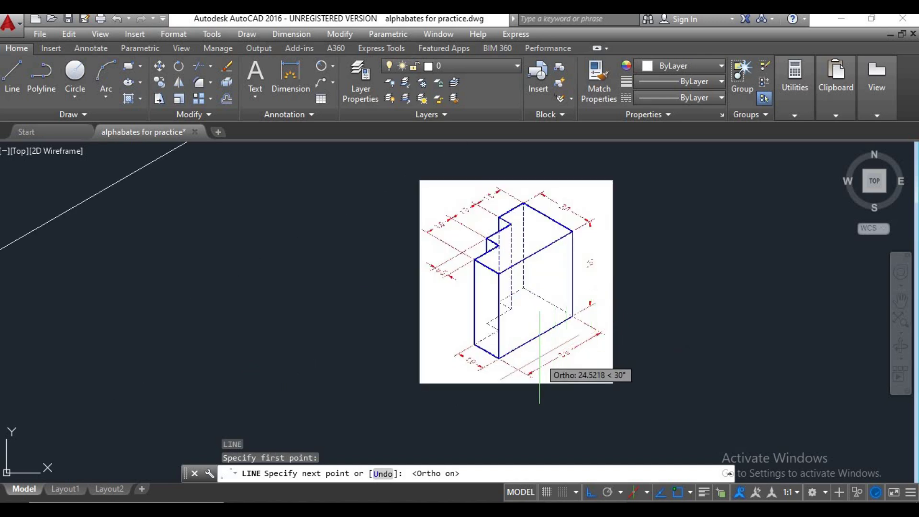
{"action": "scroll", "coordinate": [539, 356], "scroll_direction": "down", "scroll_amount": 4}
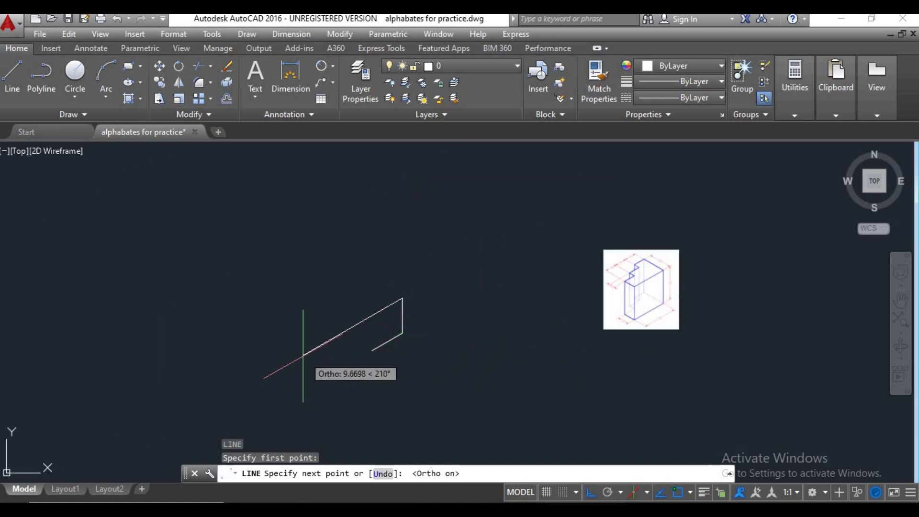
{"action": "key", "text": "Return"}
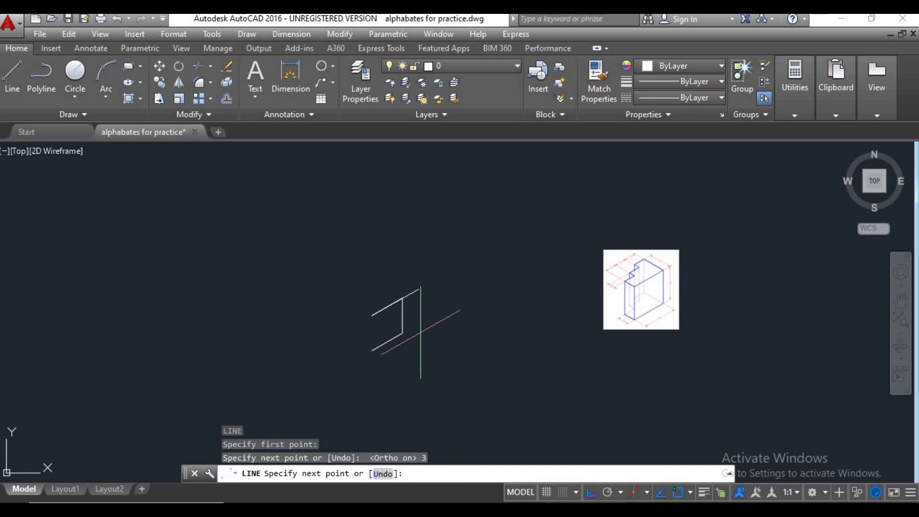
{"action": "middle_click_drag", "start_coordinate": [421, 332], "coordinate": [303, 372]}
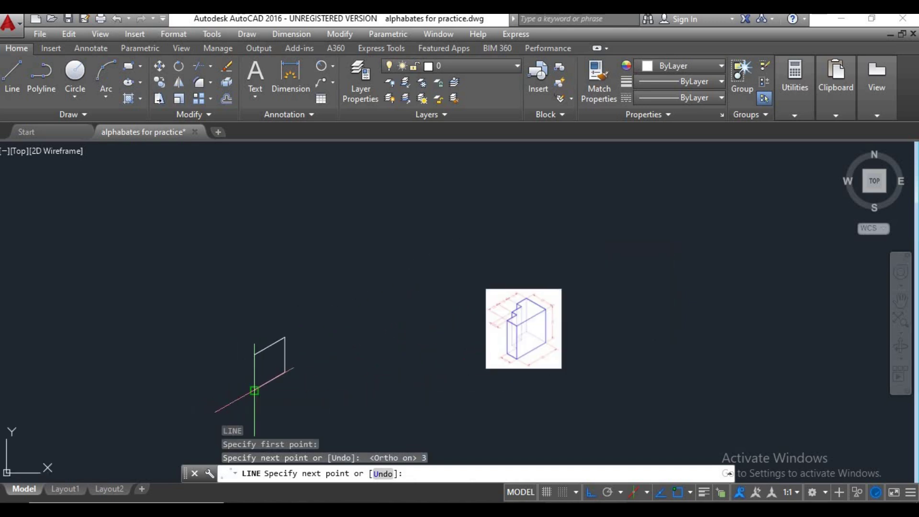
{"action": "left_click", "coordinate": [254, 391]}
{"action": "key", "text": "Return"}
- In the left isoplane, draw a 2-unit line at 150° back from the front face's upper-right corner
{"action": "key", "text": "Return"}
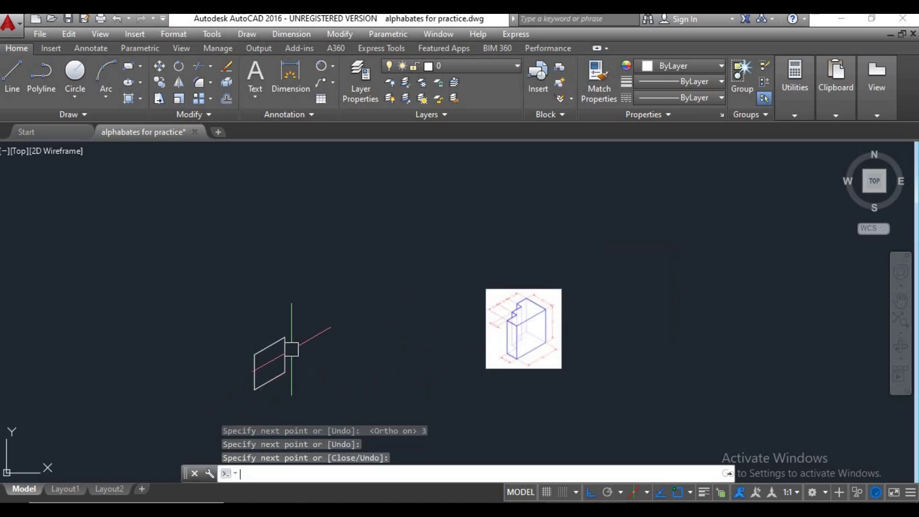
{"action": "left_click", "coordinate": [285, 338]}
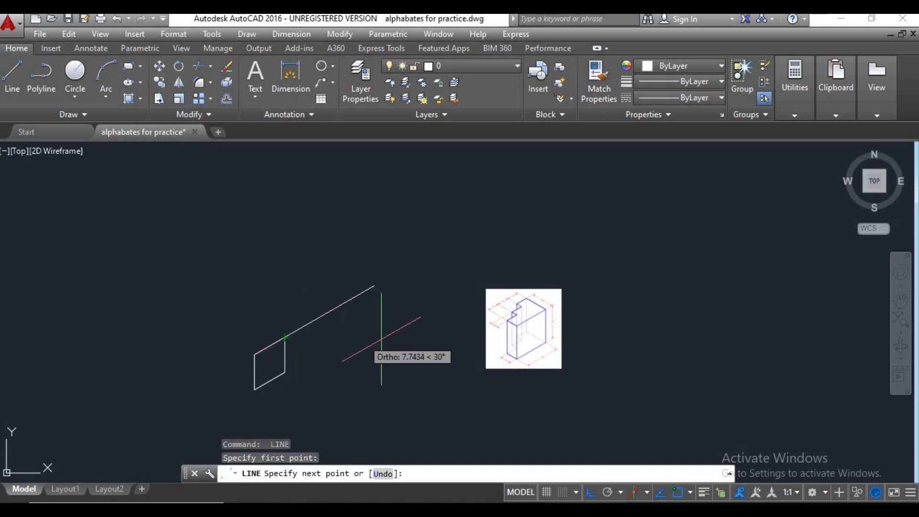
{"action": "scroll", "coordinate": [550, 321], "scroll_direction": "up", "scroll_amount": 5}
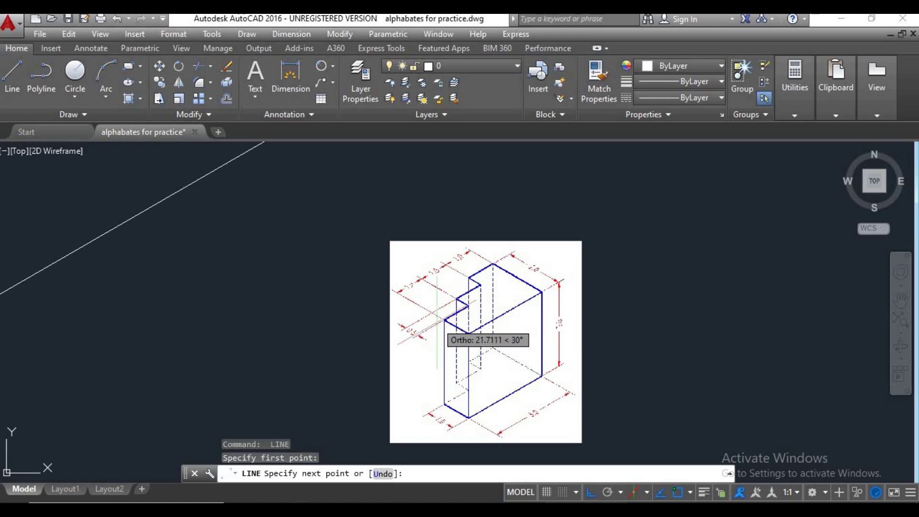
{"action": "scroll", "coordinate": [470, 341], "scroll_direction": "down", "scroll_amount": 5}
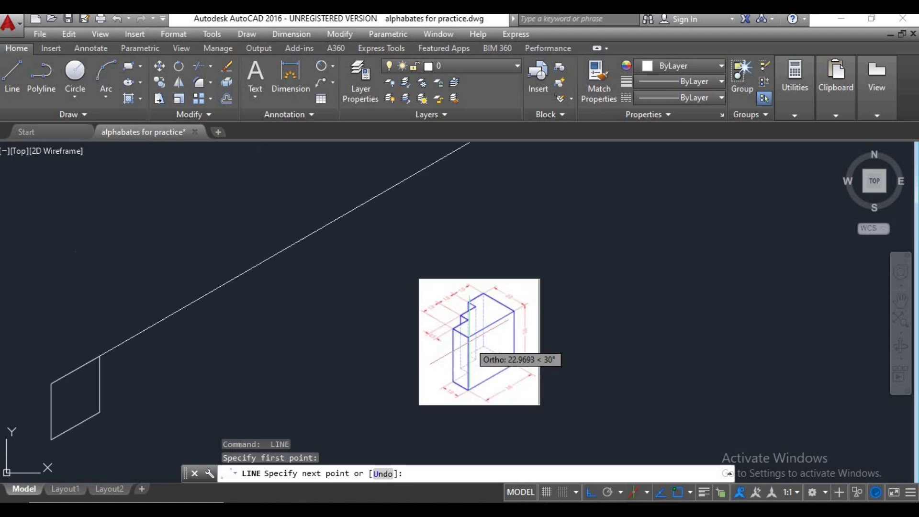
{"action": "scroll", "coordinate": [462, 306], "scroll_direction": "up", "scroll_amount": 6}
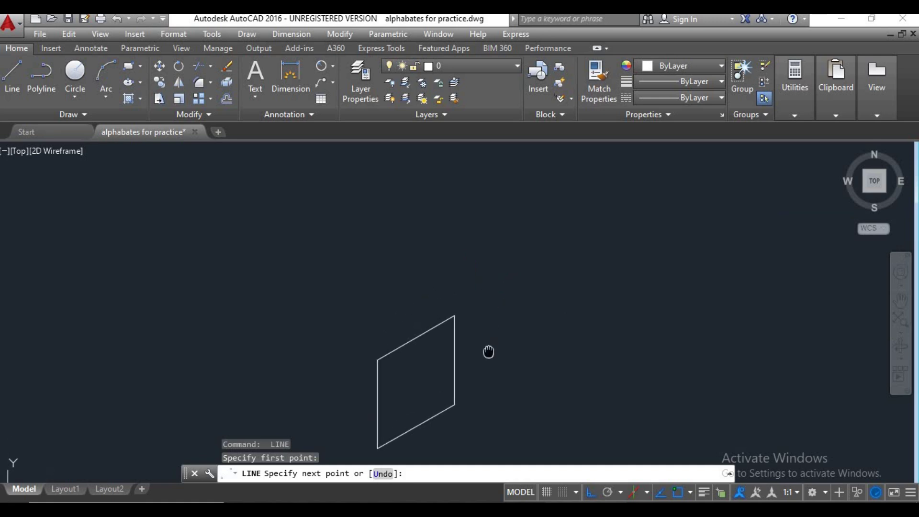
{"action": "scroll", "coordinate": [488, 351], "scroll_direction": "down", "scroll_amount": 4}
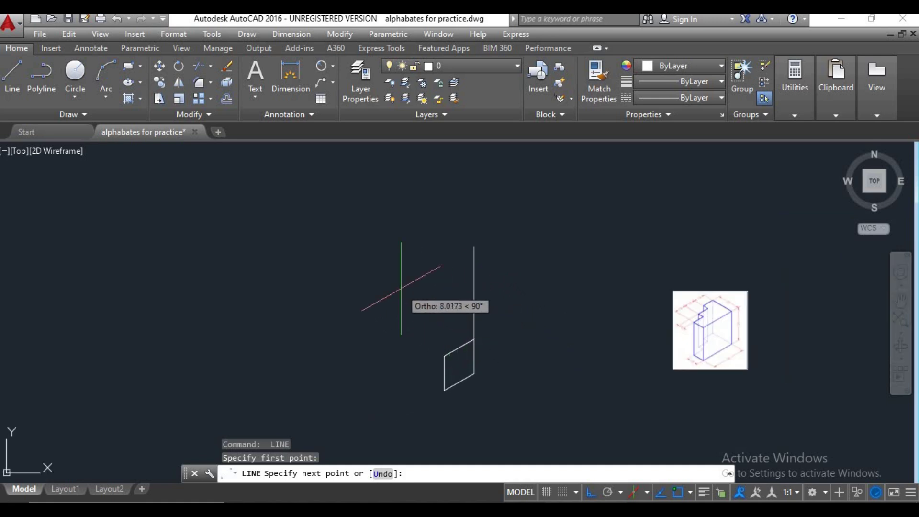
{"action": "key", "text": "F5"}
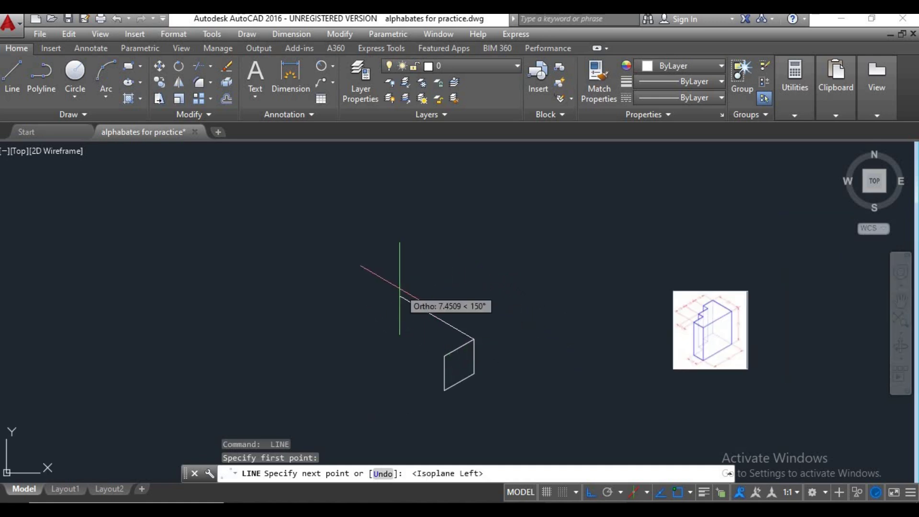
{"action": "type", "text": "2"}
{"action": "key", "text": "Return"}
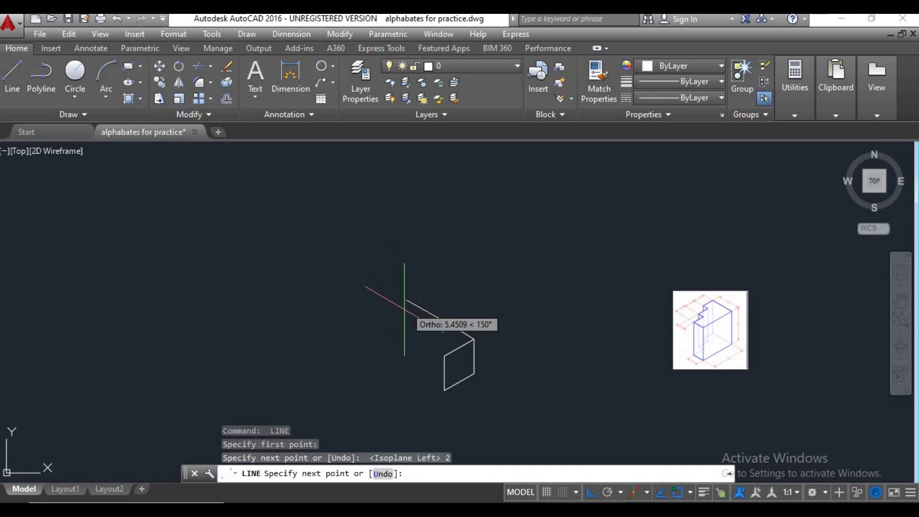
- Switch to the top isoplane and continue the top outline with 1 unit at 210° and .5 unit at 330°
{"action": "scroll", "coordinate": [448, 333], "scroll_direction": "up", "scroll_amount": 2}
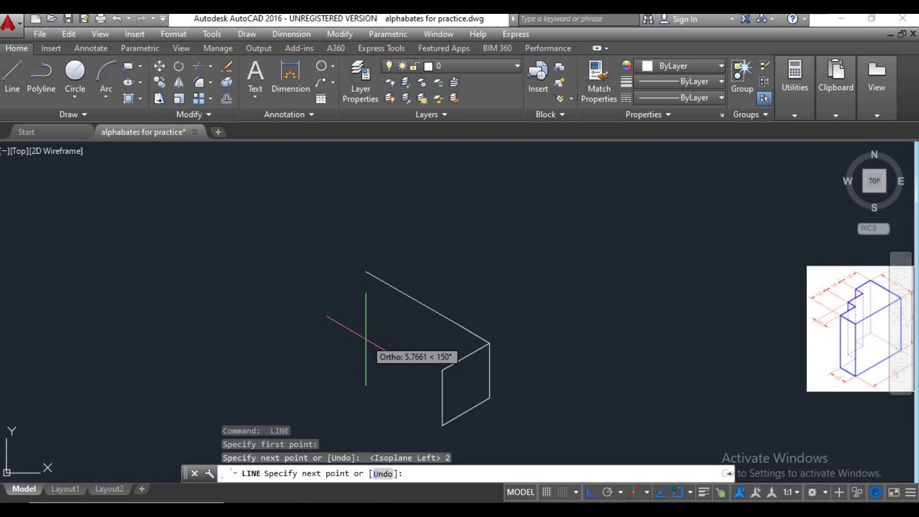
{"action": "key", "text": "F5"}
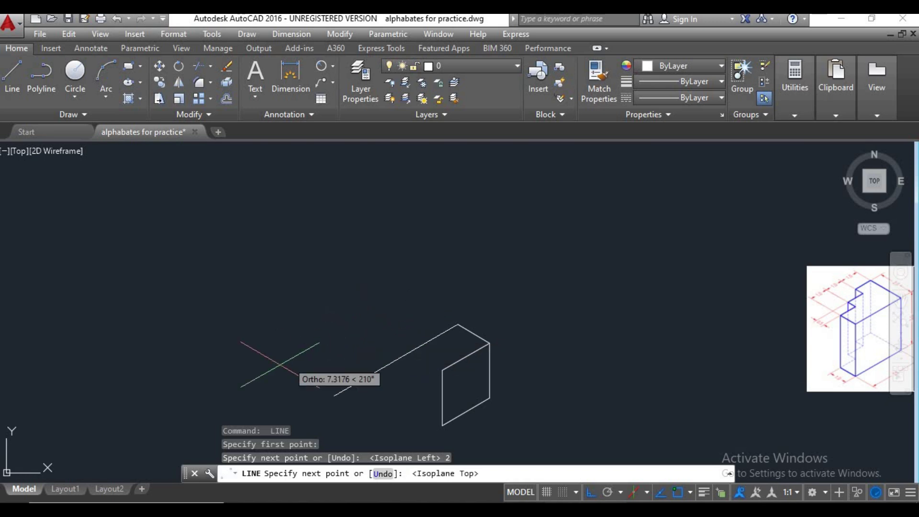
{"action": "type", "text": "1"}
{"action": "key", "text": "Return"}
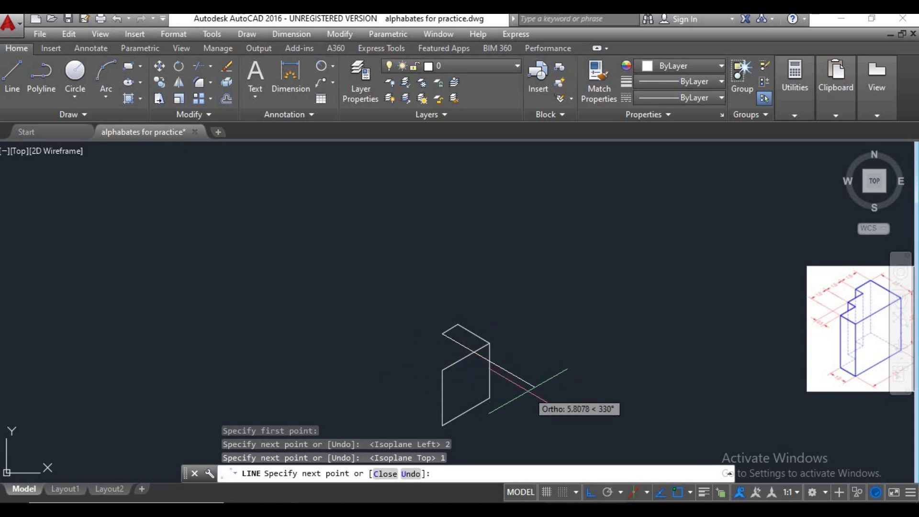
{"action": "type", "text": ".5"}
{"action": "key", "text": "Return"}
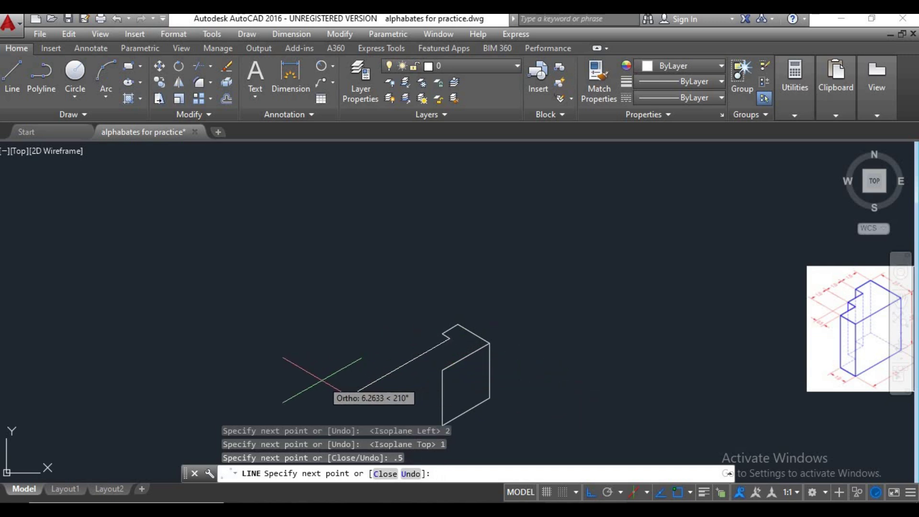
- Continue the stepped edge with another 1-unit line at 210° and a .5-unit line at 330°
{"action": "key", "text": "Return"}
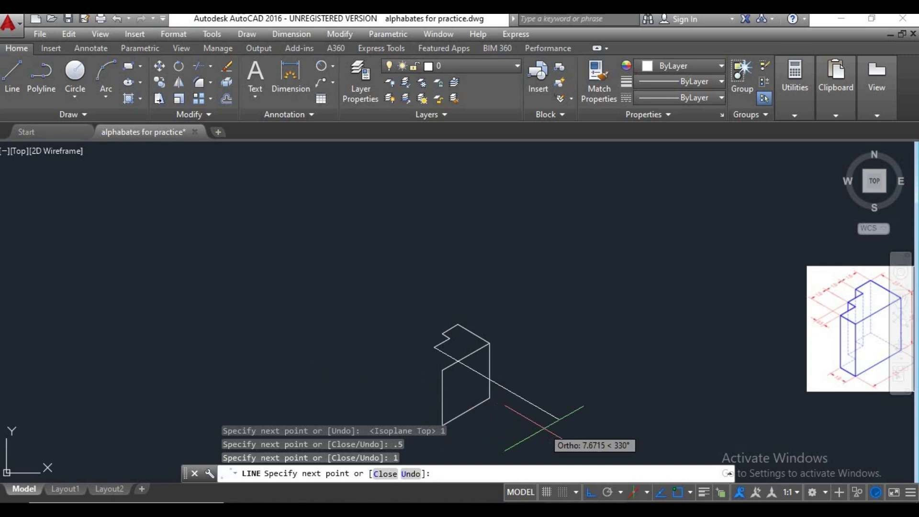
{"action": "type", "text": ".5"}
{"action": "key", "text": "Return"}
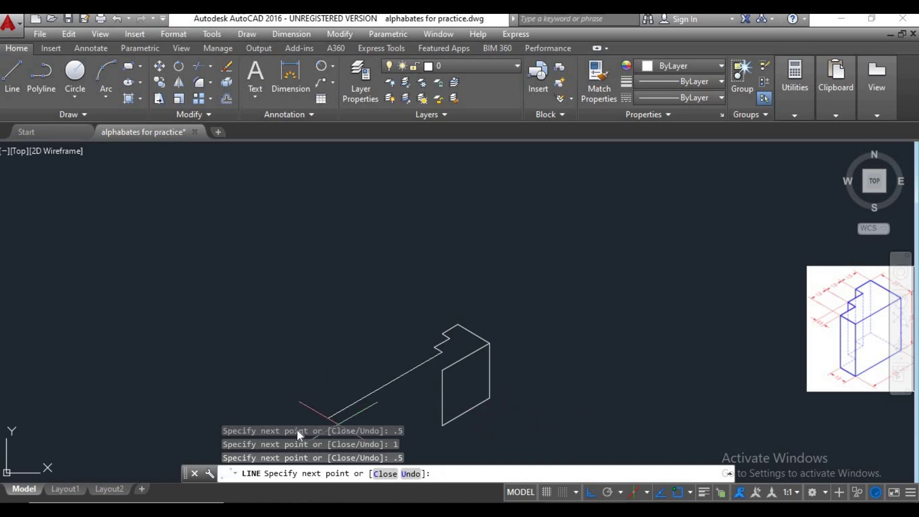
- Close the top outline with a 1-unit line at 210° and a 1-unit line at 330° to the front face's upper-left corner
{"action": "type", "text": "1"}
{"action": "key", "text": "Return"}
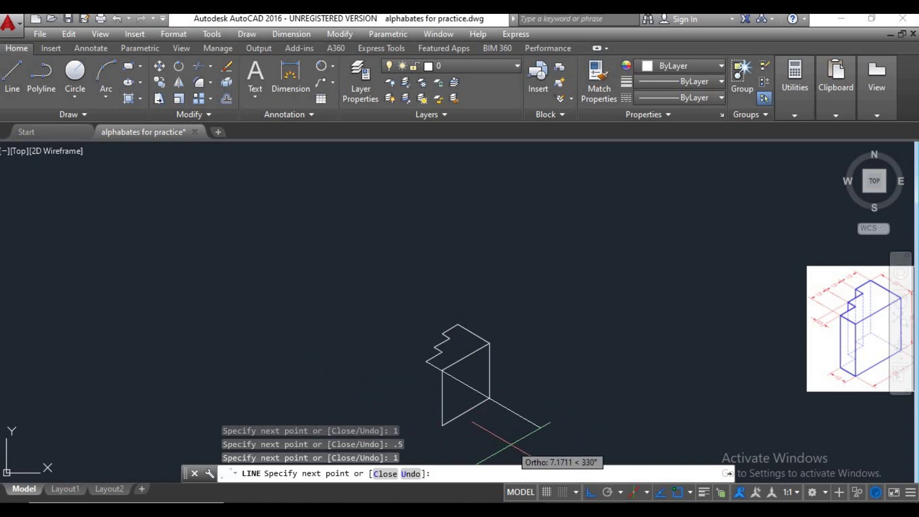
{"action": "type", "text": "1"}
{"action": "key", "text": "Return"}
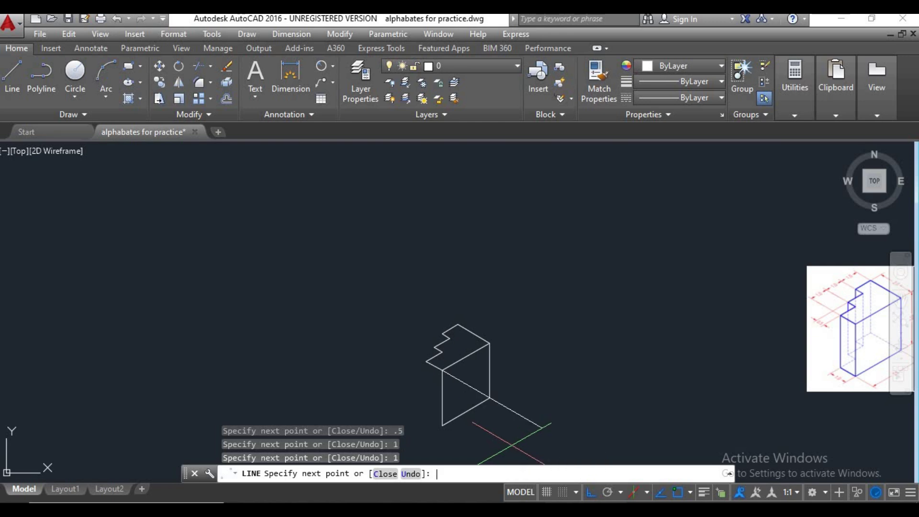
{"action": "key", "text": "Return"}
- In the right isoplane, draw the narrow side face's 3-unit vertical edge down from the top's leftmost corner, then join it to the front face's lower-left corner
{"action": "key", "text": "Return"}
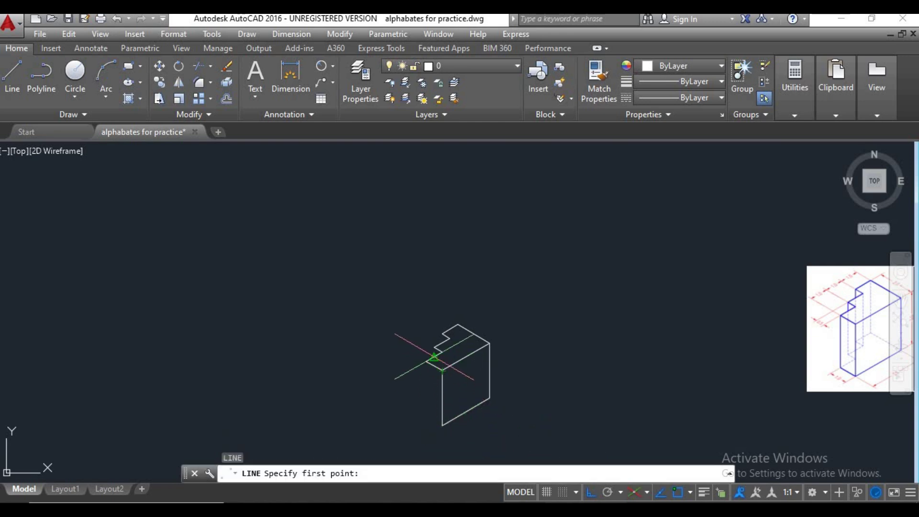
{"action": "left_click", "coordinate": [426, 362]}
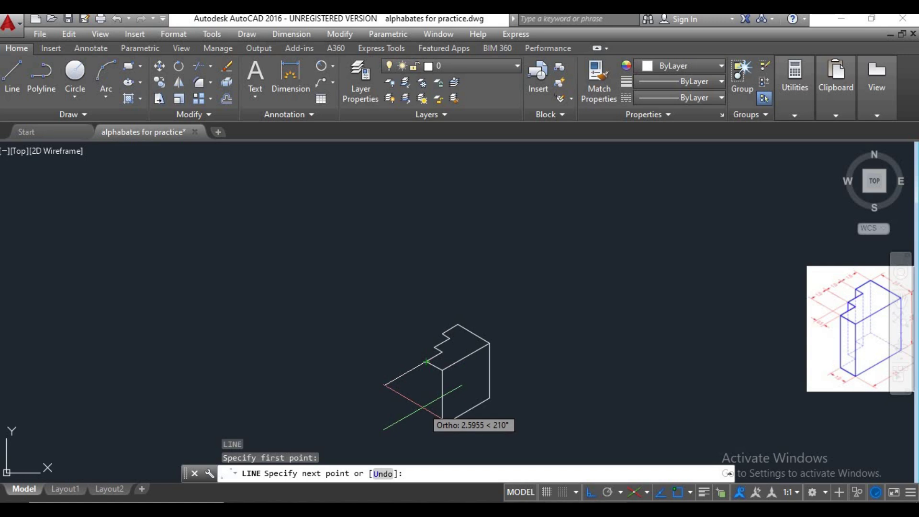
{"action": "key", "text": "F5"}
{"action": "middle_click_drag", "start_coordinate": [423, 407], "coordinate": [356, 367]}
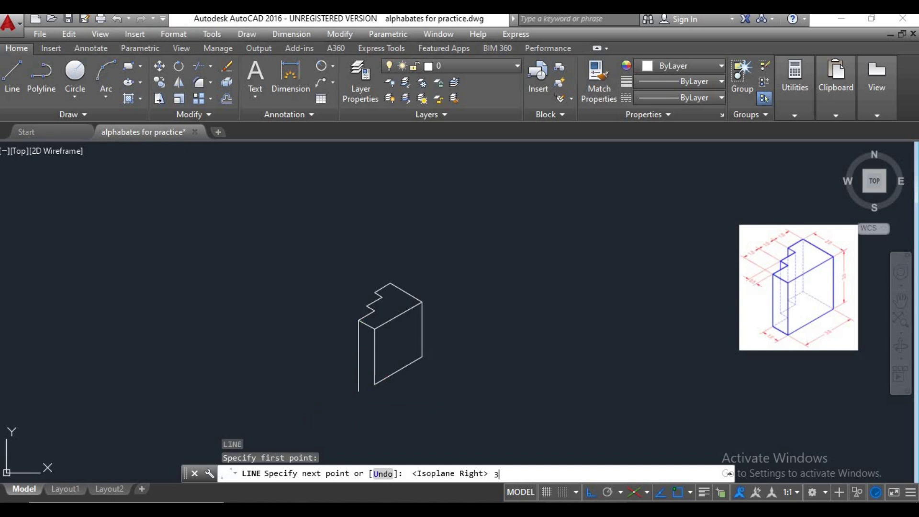
{"action": "key", "text": "Return"}
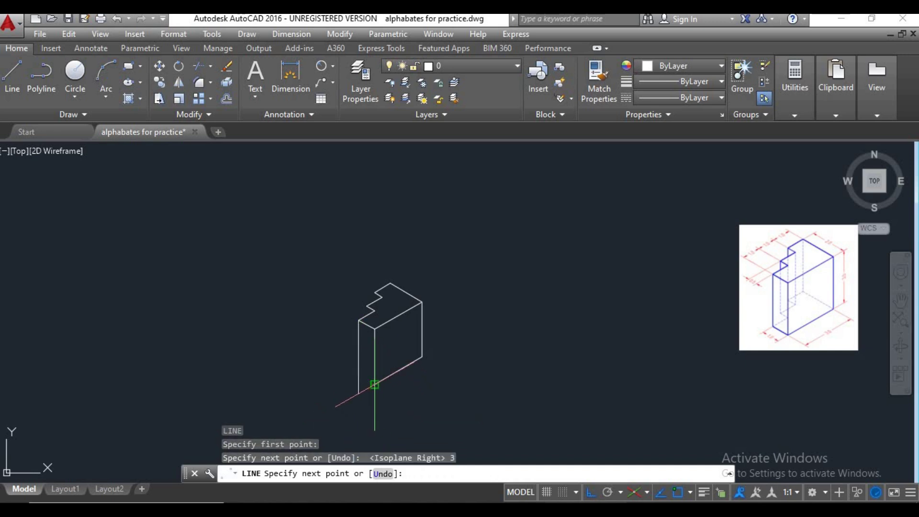
{"action": "left_click", "coordinate": [374, 384]}
{"action": "key", "text": "Return"}
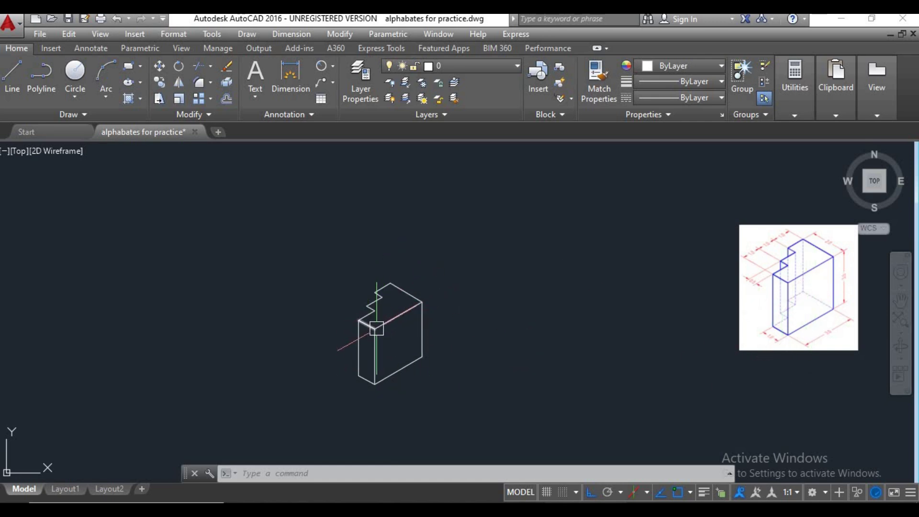
{"action": "middle_click_drag", "start_coordinate": [399, 365], "coordinate": [368, 359]}
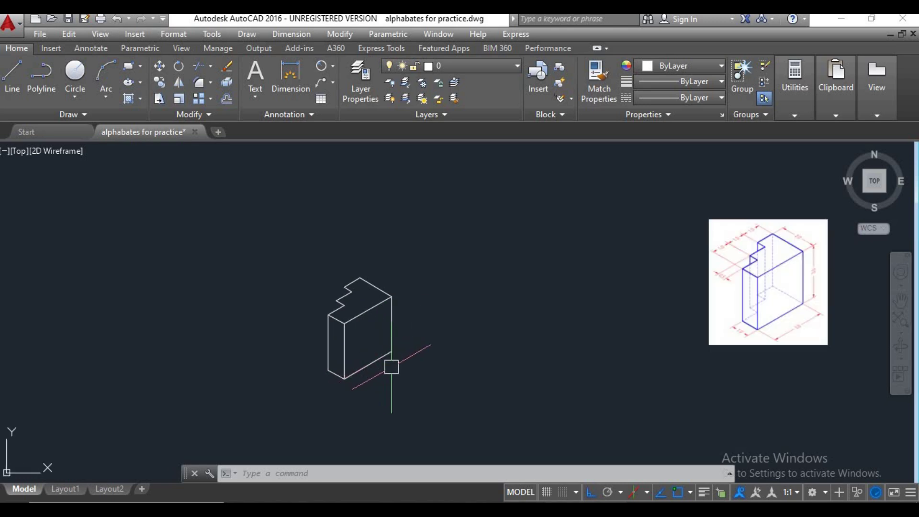
{"action": "scroll", "coordinate": [338, 300], "scroll_direction": "up", "scroll_amount": 2}
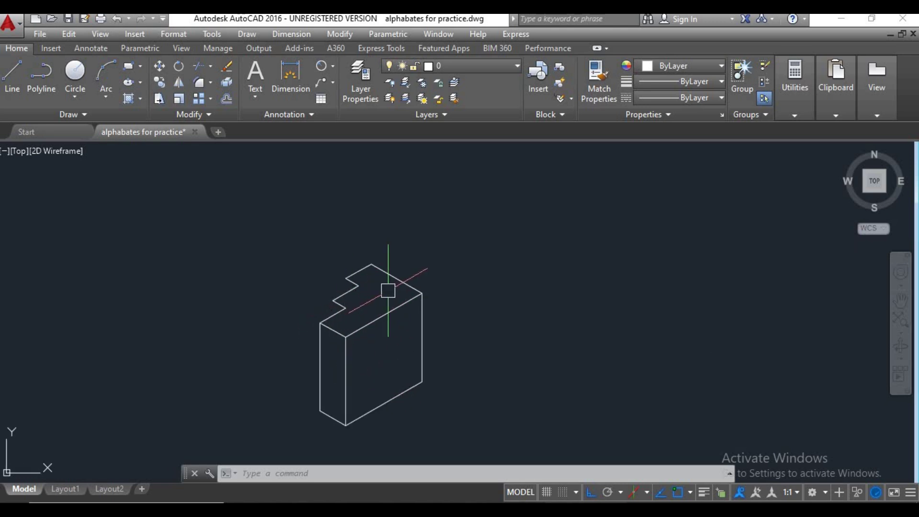
- Draw a short vertical polyline straight down from each of the two outer step corners, crossing the outline edge below it
{"action": "type", "text": "pl"}
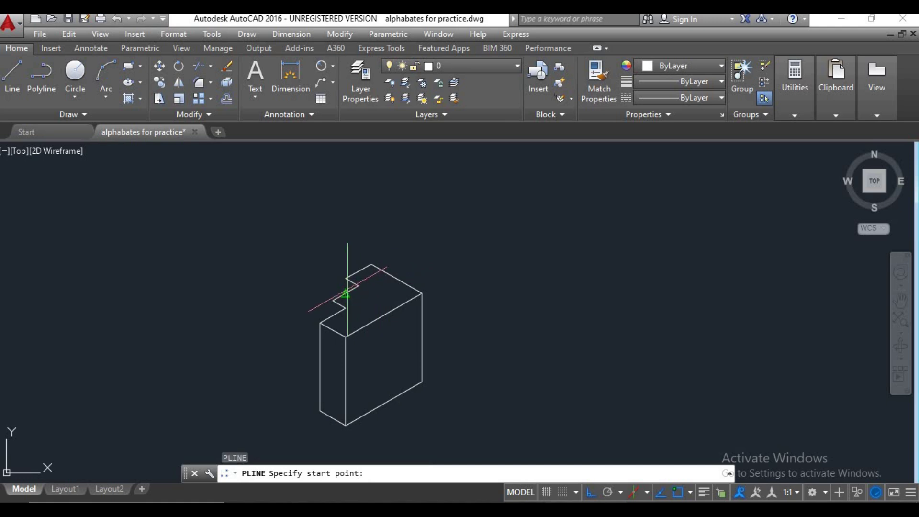
{"action": "left_click", "coordinate": [346, 308]}
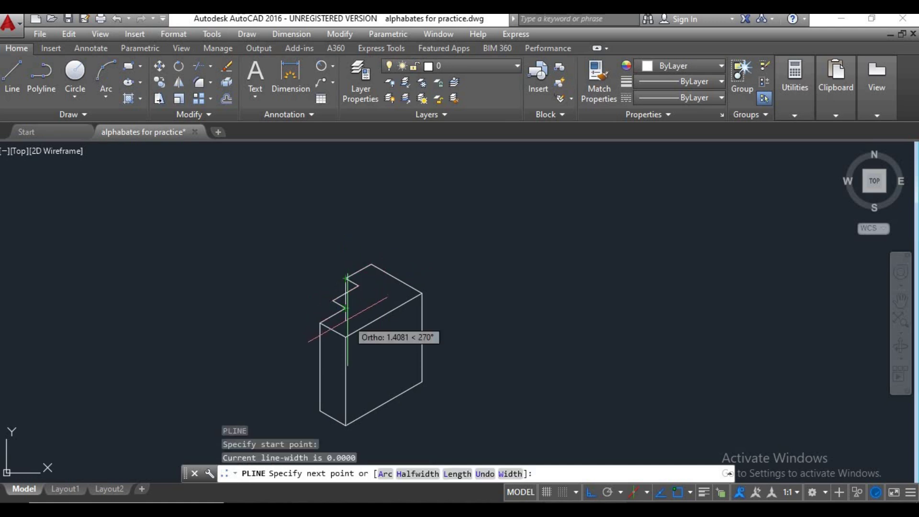
{"action": "scroll", "coordinate": [345, 308], "scroll_direction": "up", "scroll_amount": 3}
{"action": "left_click", "coordinate": [339, 282]}
{"action": "key", "text": "Return"}
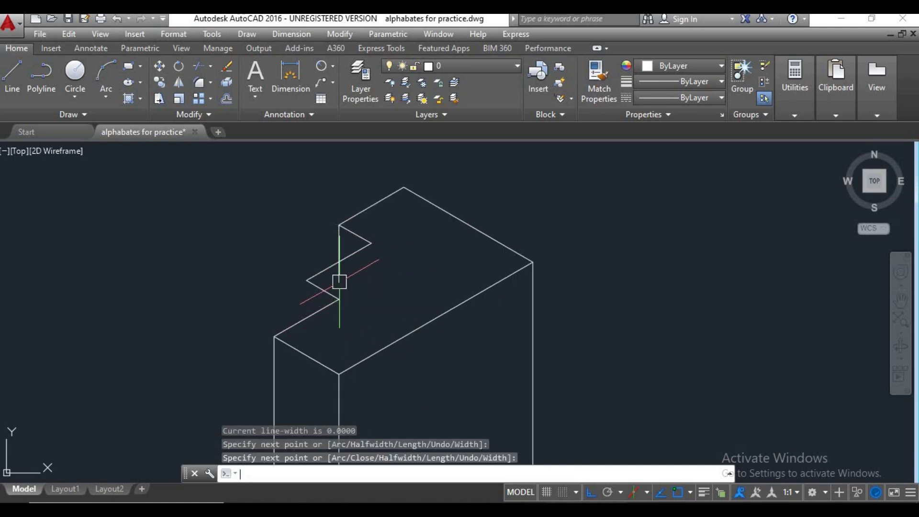
{"action": "key", "text": "Return"}
{"action": "left_click", "coordinate": [307, 280]}
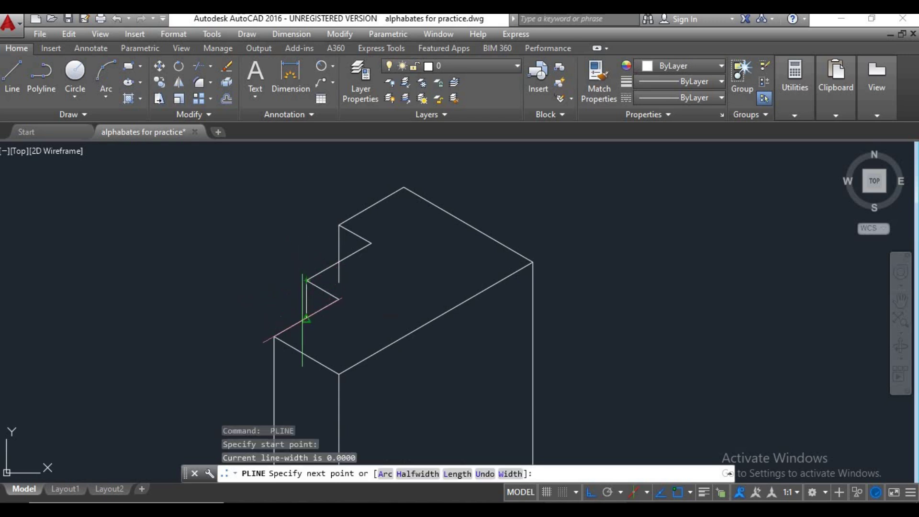
{"action": "left_click", "coordinate": [306, 334]}
{"action": "key", "text": "Return"}
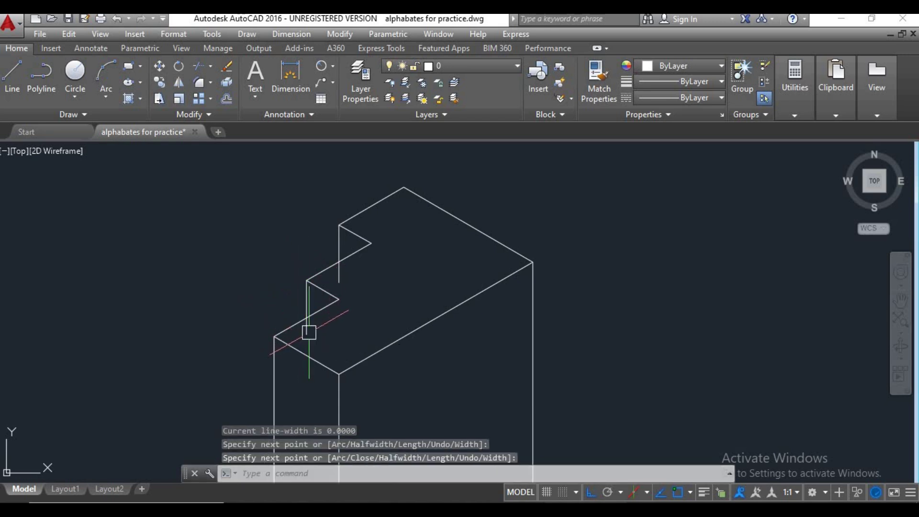
- Trim the ends of the two short vertical step edges where they run past the top outline
{"action": "type", "text": "TR"}
{"action": "key", "text": "Return"}
{"action": "key", "text": "Return"}
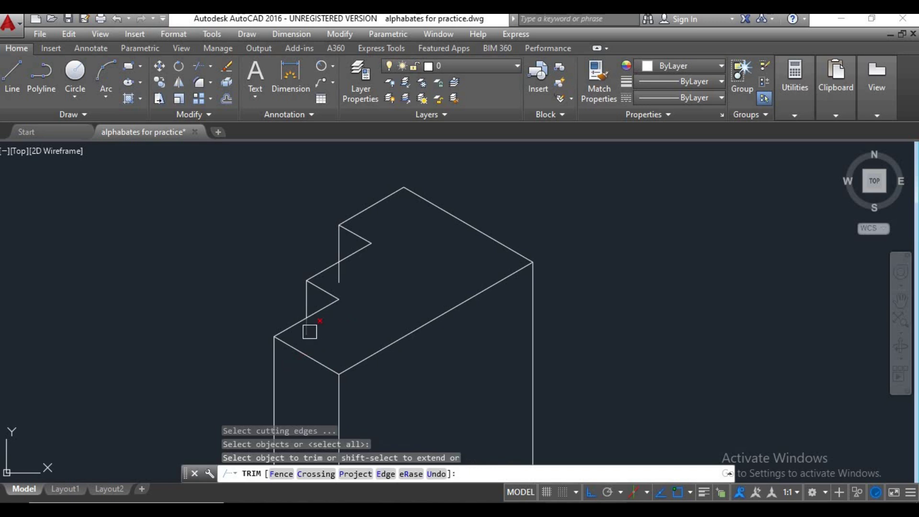
{"action": "key", "text": "Return"}
- Compare the drawn stepped-corner block with its dimensioned reference image
{"action": "scroll", "coordinate": [343, 276], "scroll_direction": "down", "scroll_amount": 6}
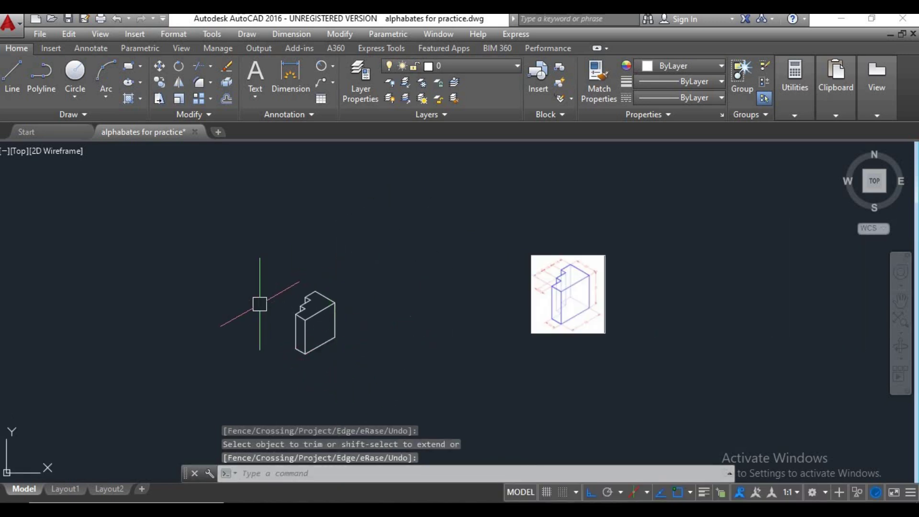
{"action": "middle_click_drag", "start_coordinate": [340, 369], "coordinate": [378, 368]}
{"action": "scroll", "coordinate": [375, 309], "scroll_direction": "down", "scroll_amount": 2}
{"action": "middle_click_drag", "start_coordinate": [375, 309], "coordinate": [394, 329]}
{"action": "middle_click_drag", "start_coordinate": [490, 328], "coordinate": [563, 297]}
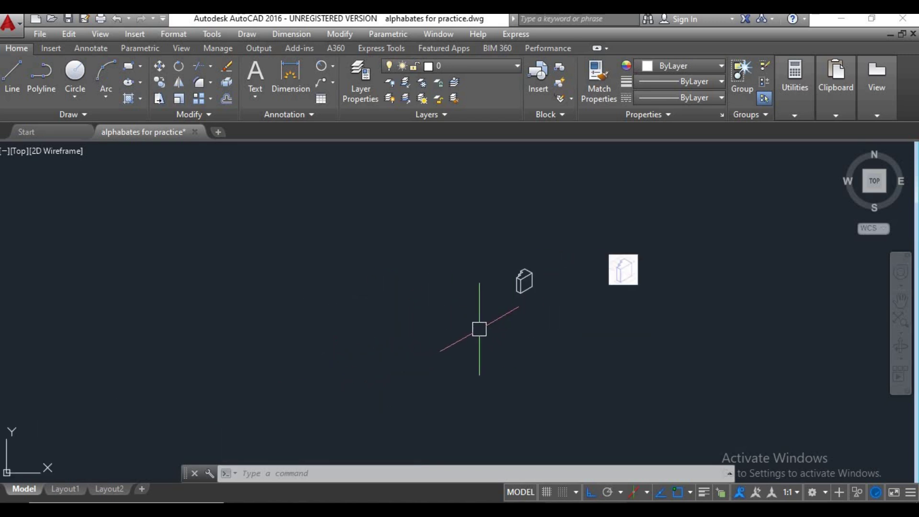
{"action": "scroll", "coordinate": [641, 278], "scroll_direction": "up", "scroll_amount": 4}
{"action": "middle_click_drag", "start_coordinate": [656, 261], "coordinate": [561, 295]}
{"action": "scroll", "coordinate": [581, 276], "scroll_direction": "up", "scroll_amount": 2}
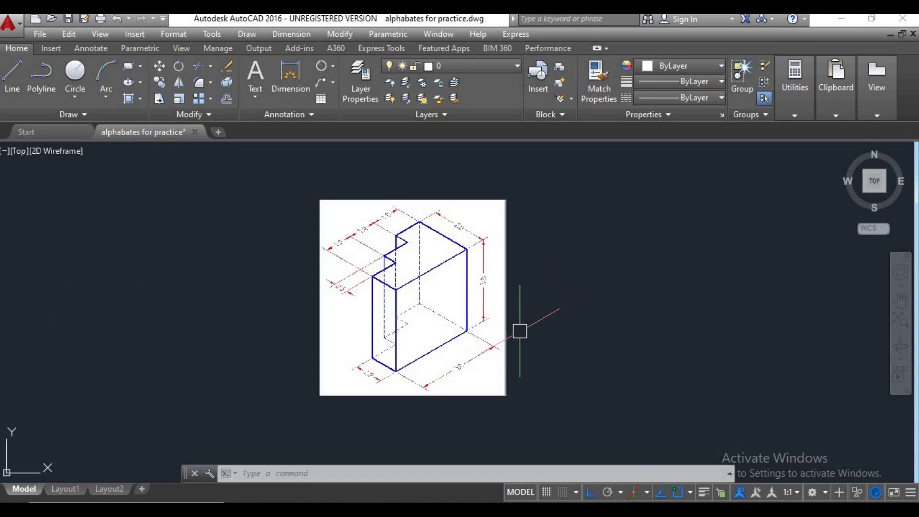